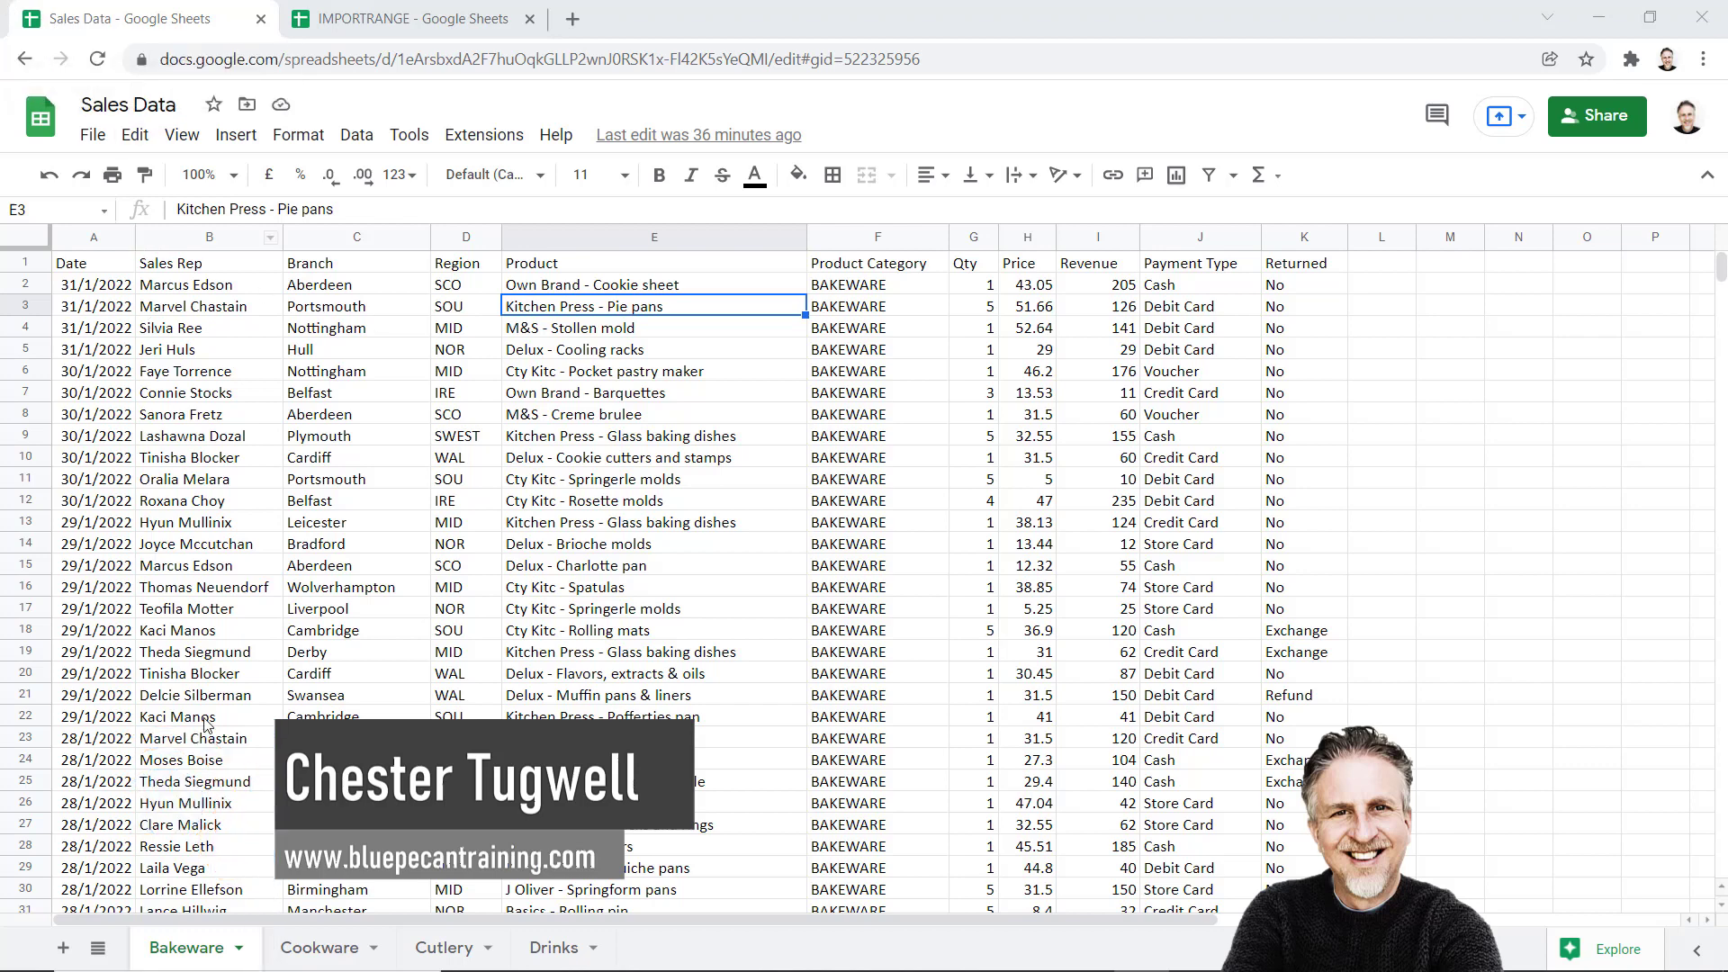
Review the Cookware, Cutlery, Drinks and Bakeware sheets, then go to the empty IMPORTRANGE spreadsheet
left_click(330, 950)
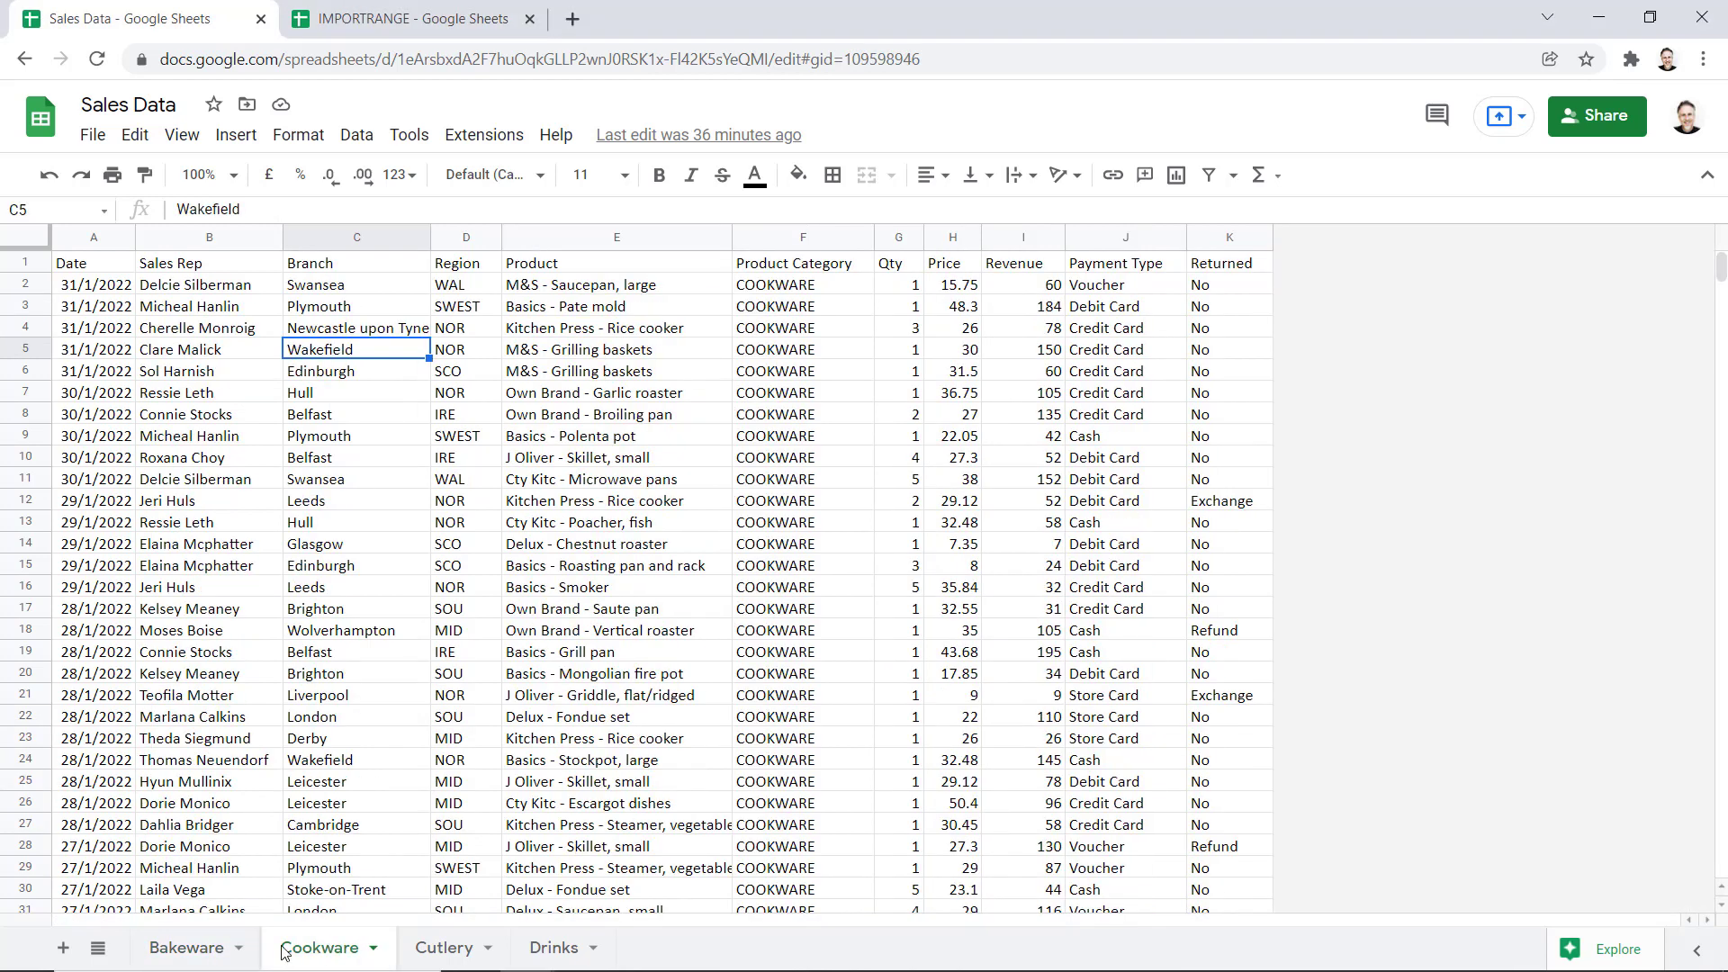
left_click(432, 949)
left_click(552, 948)
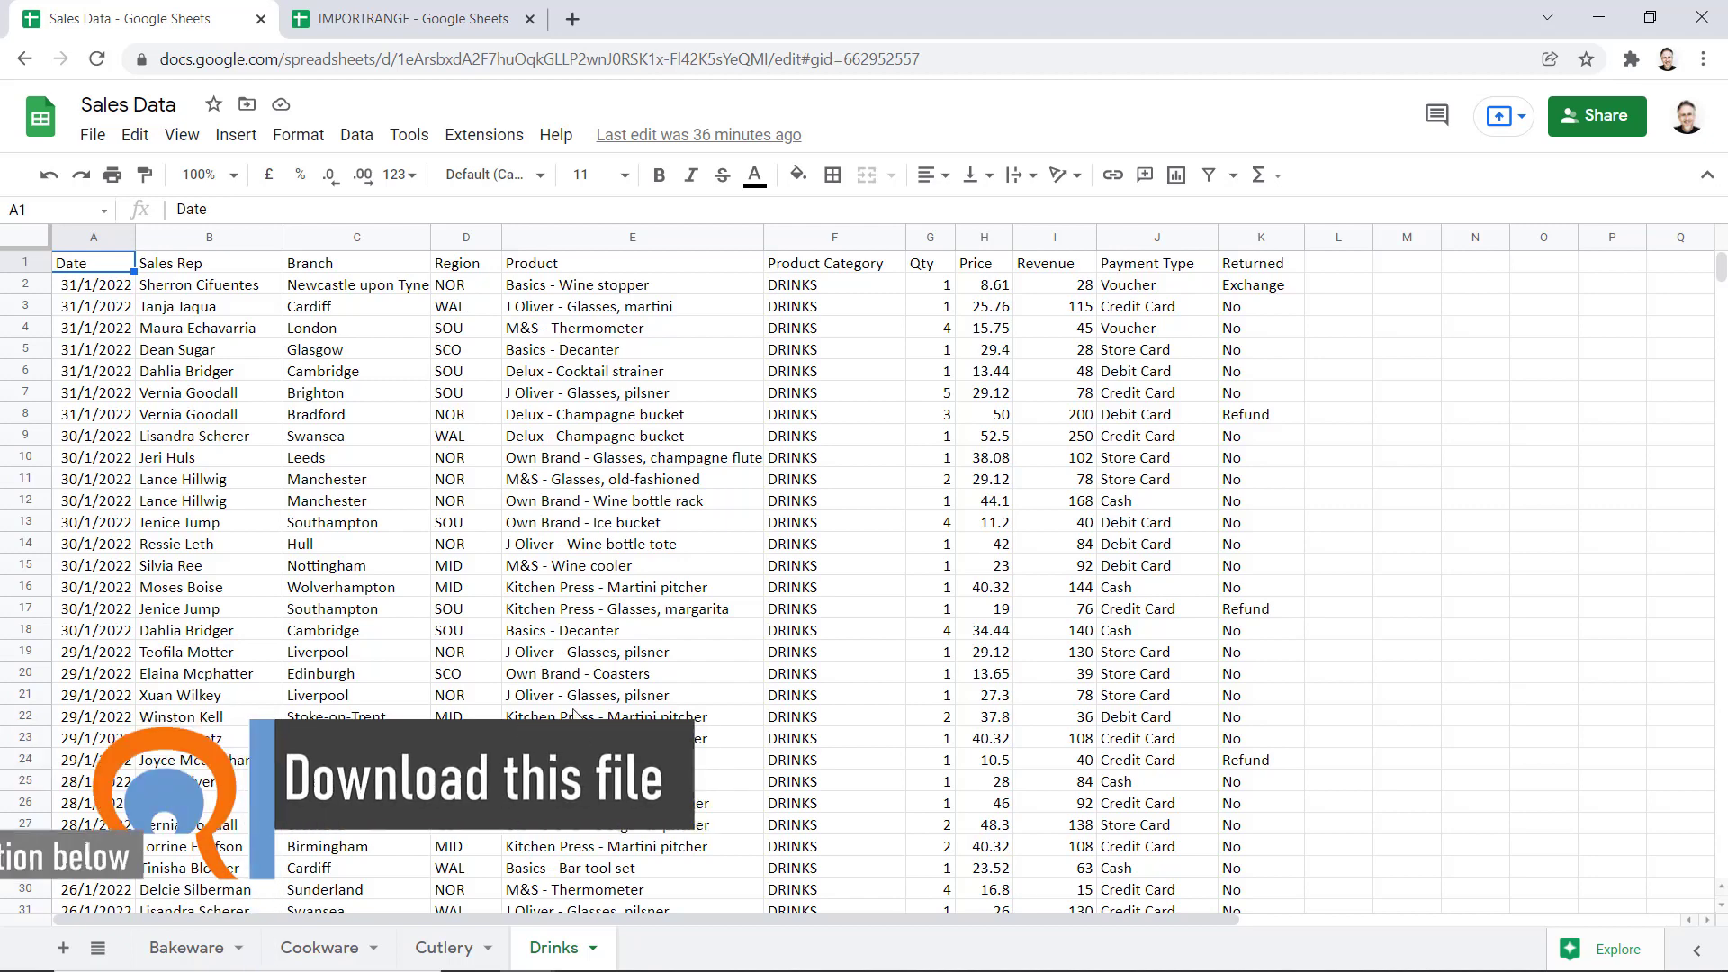
left_click(414, 20)
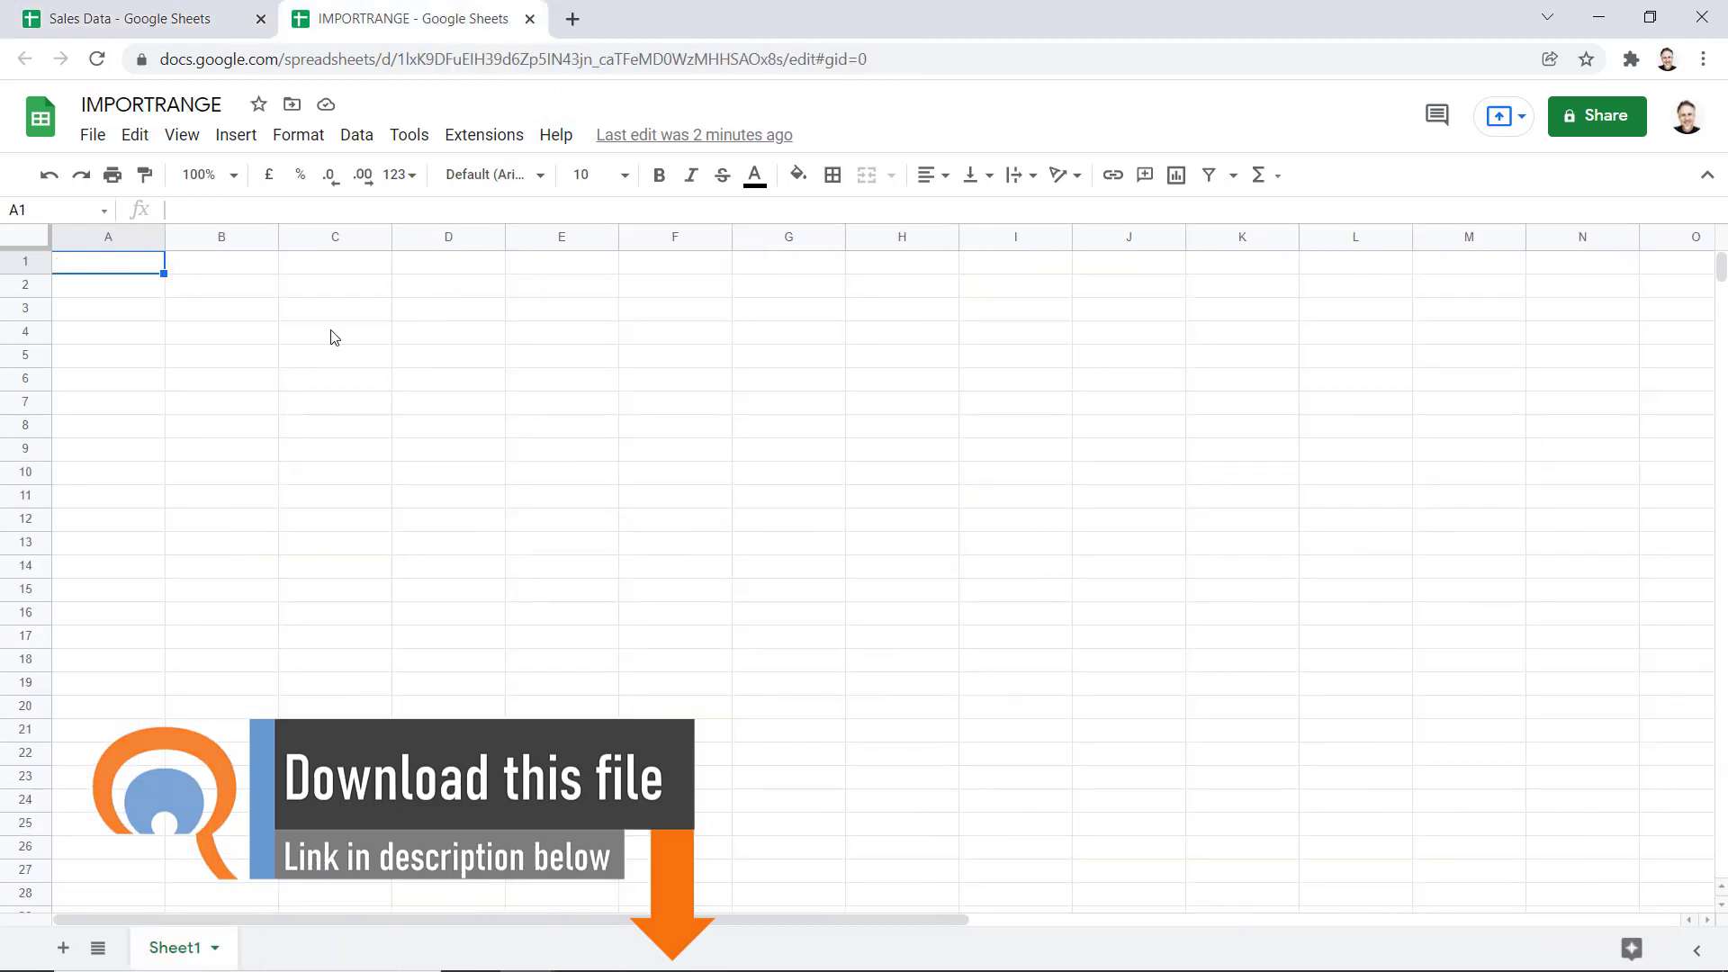
left_click(179, 28)
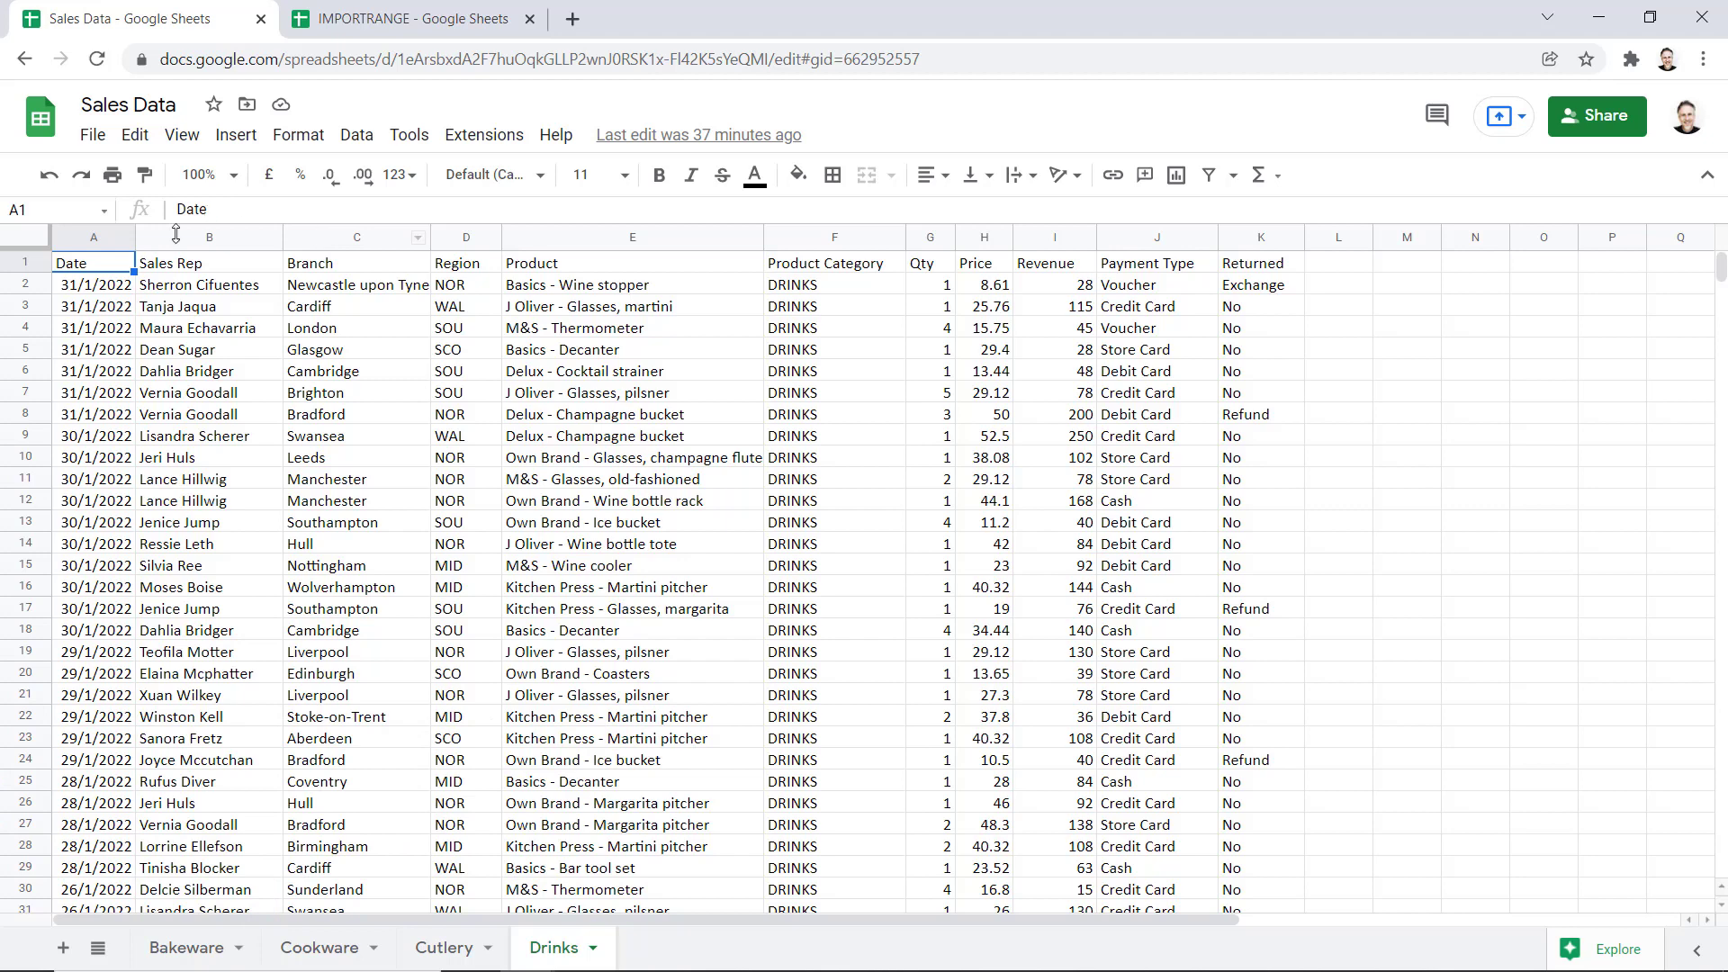
left_click(191, 947)
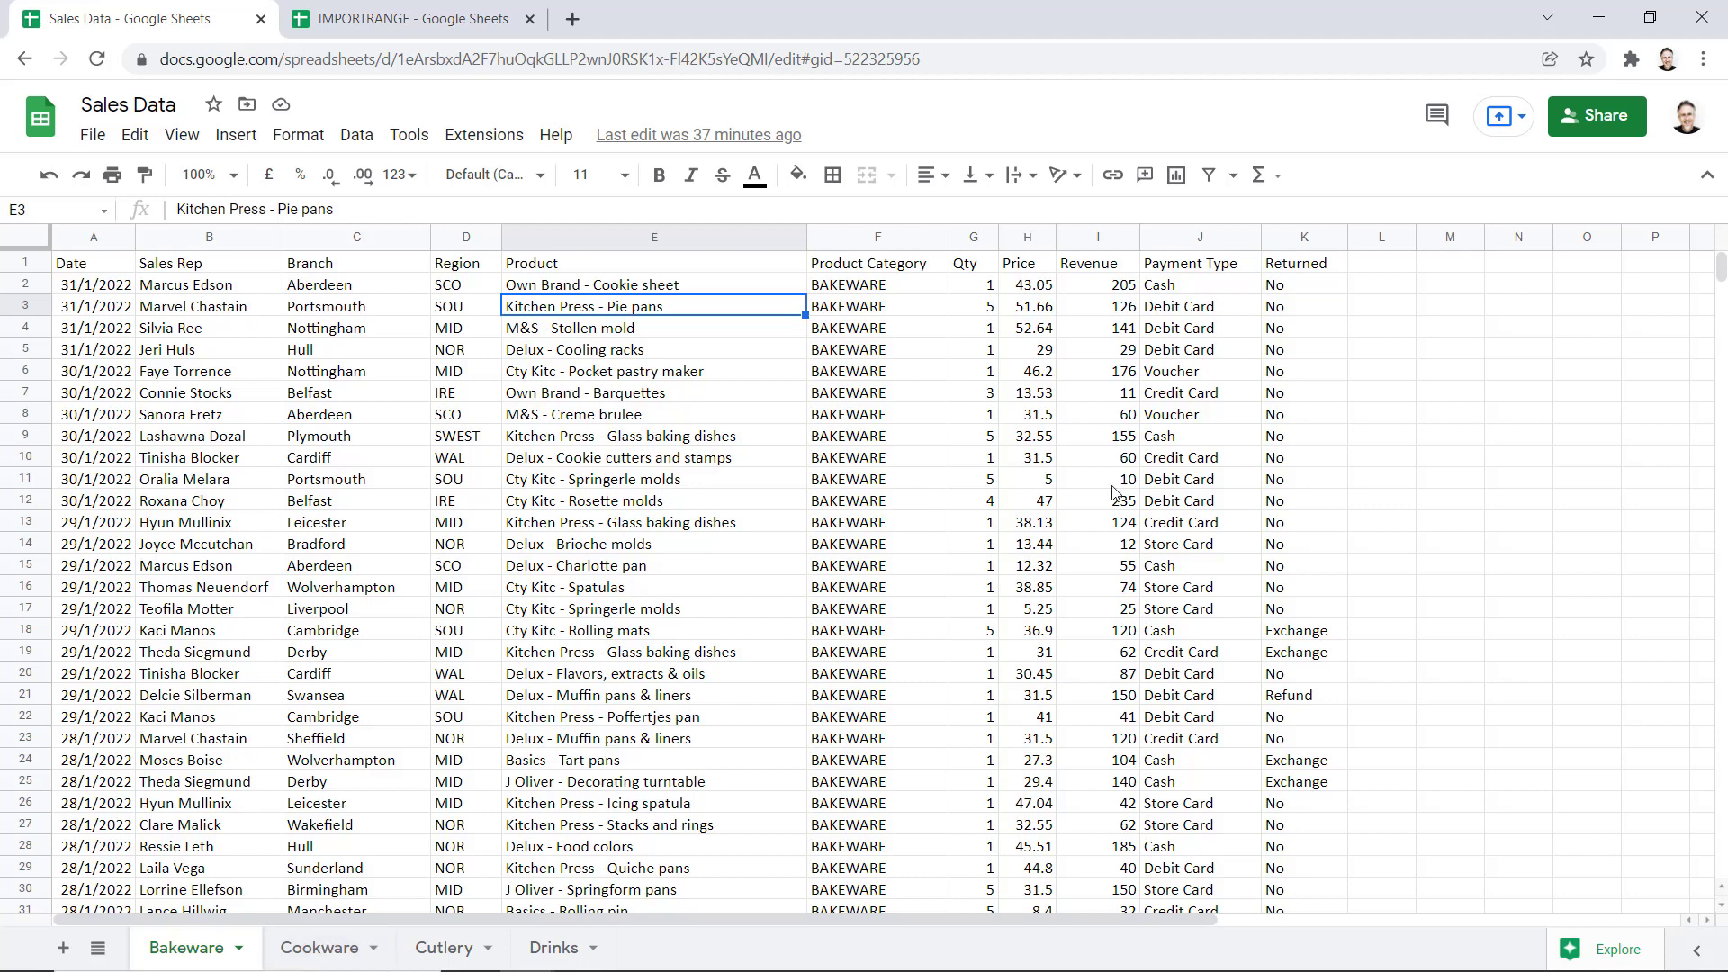
left_click(382, 19)
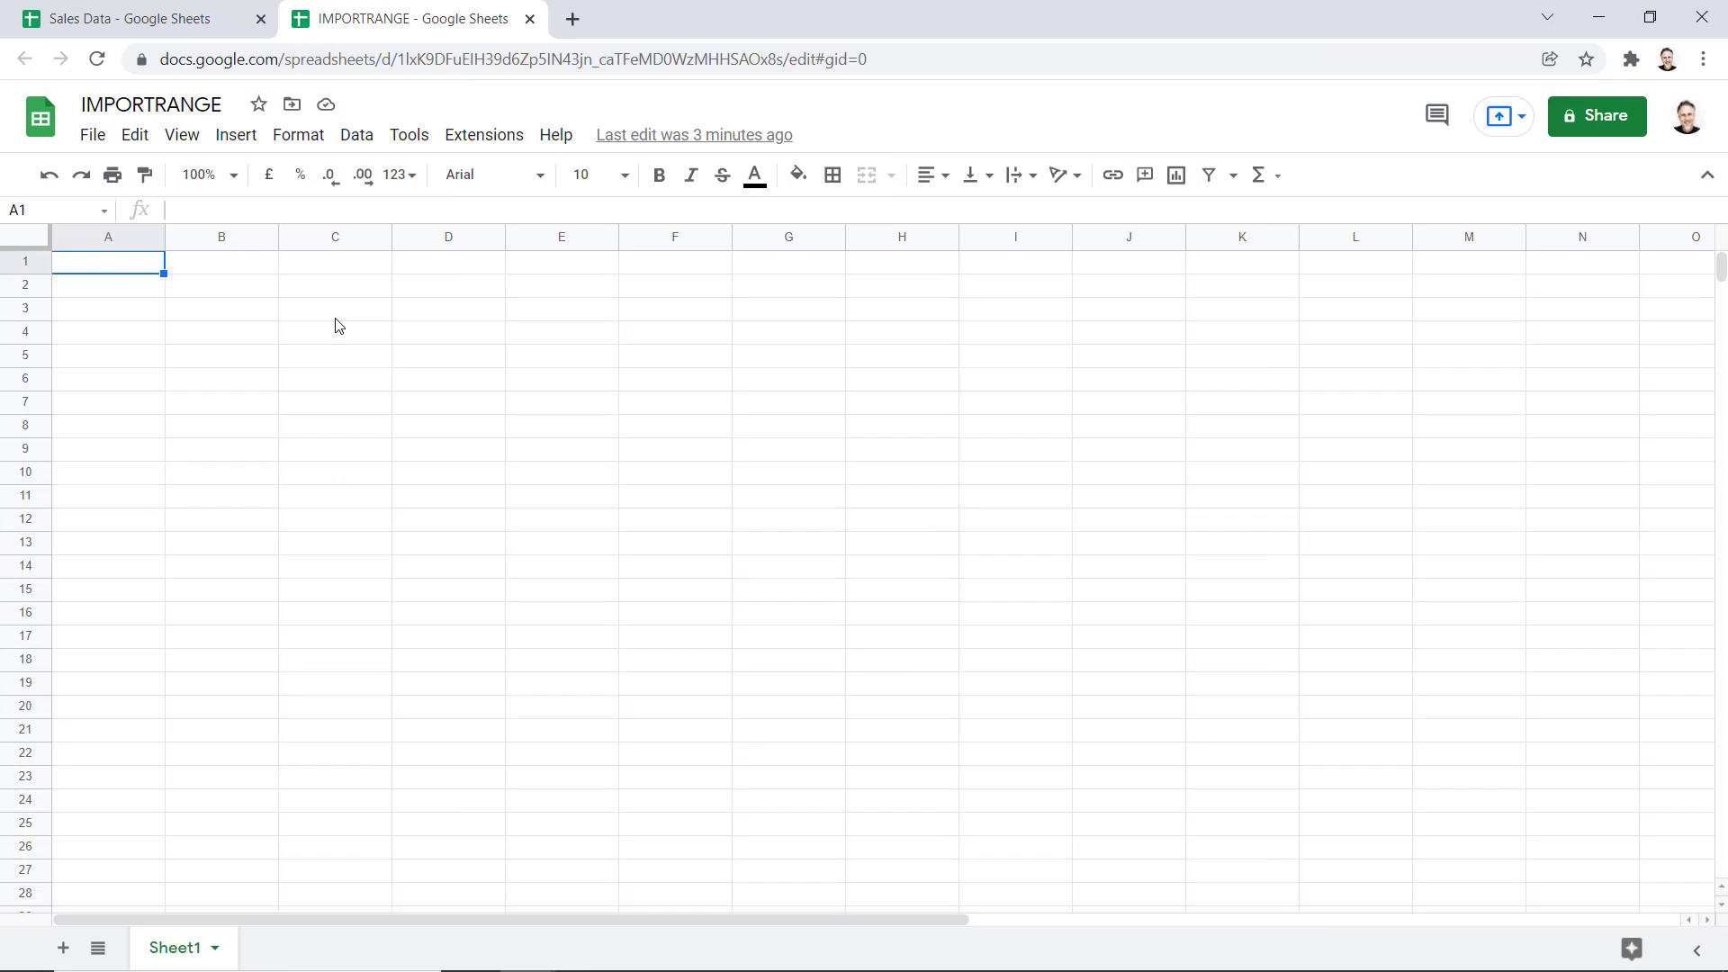
Start an IMPORTRANGE formula in cell A1 and show its argument help
type("=impo")
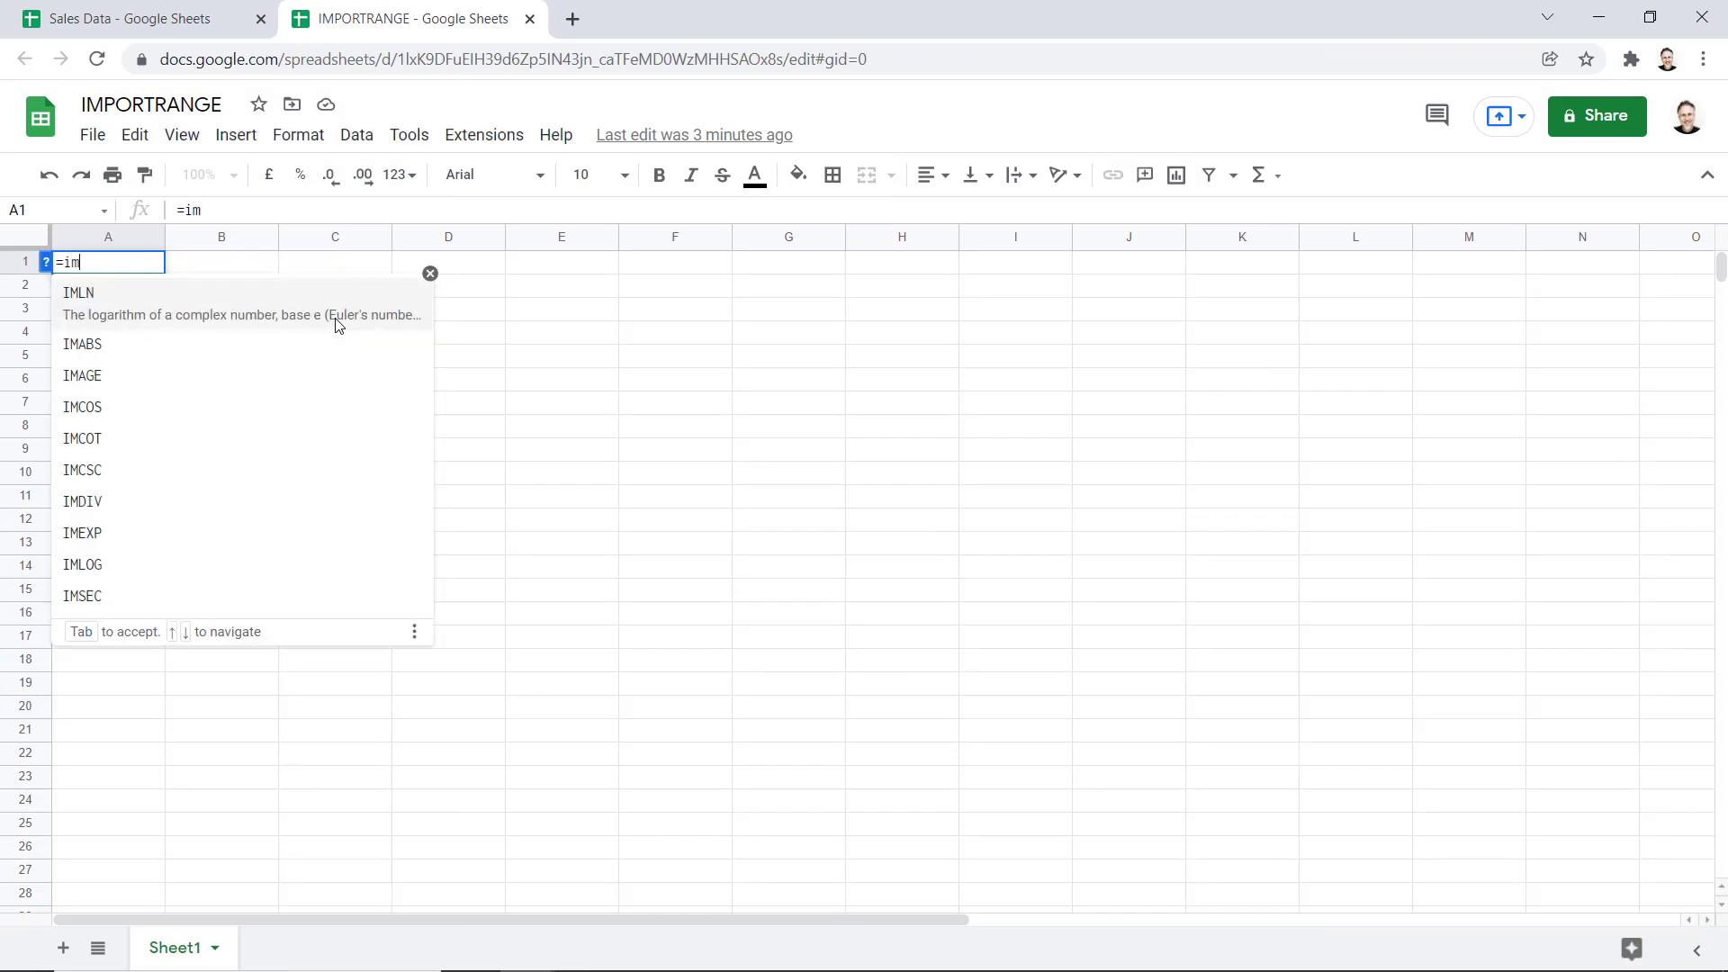
type("rt")
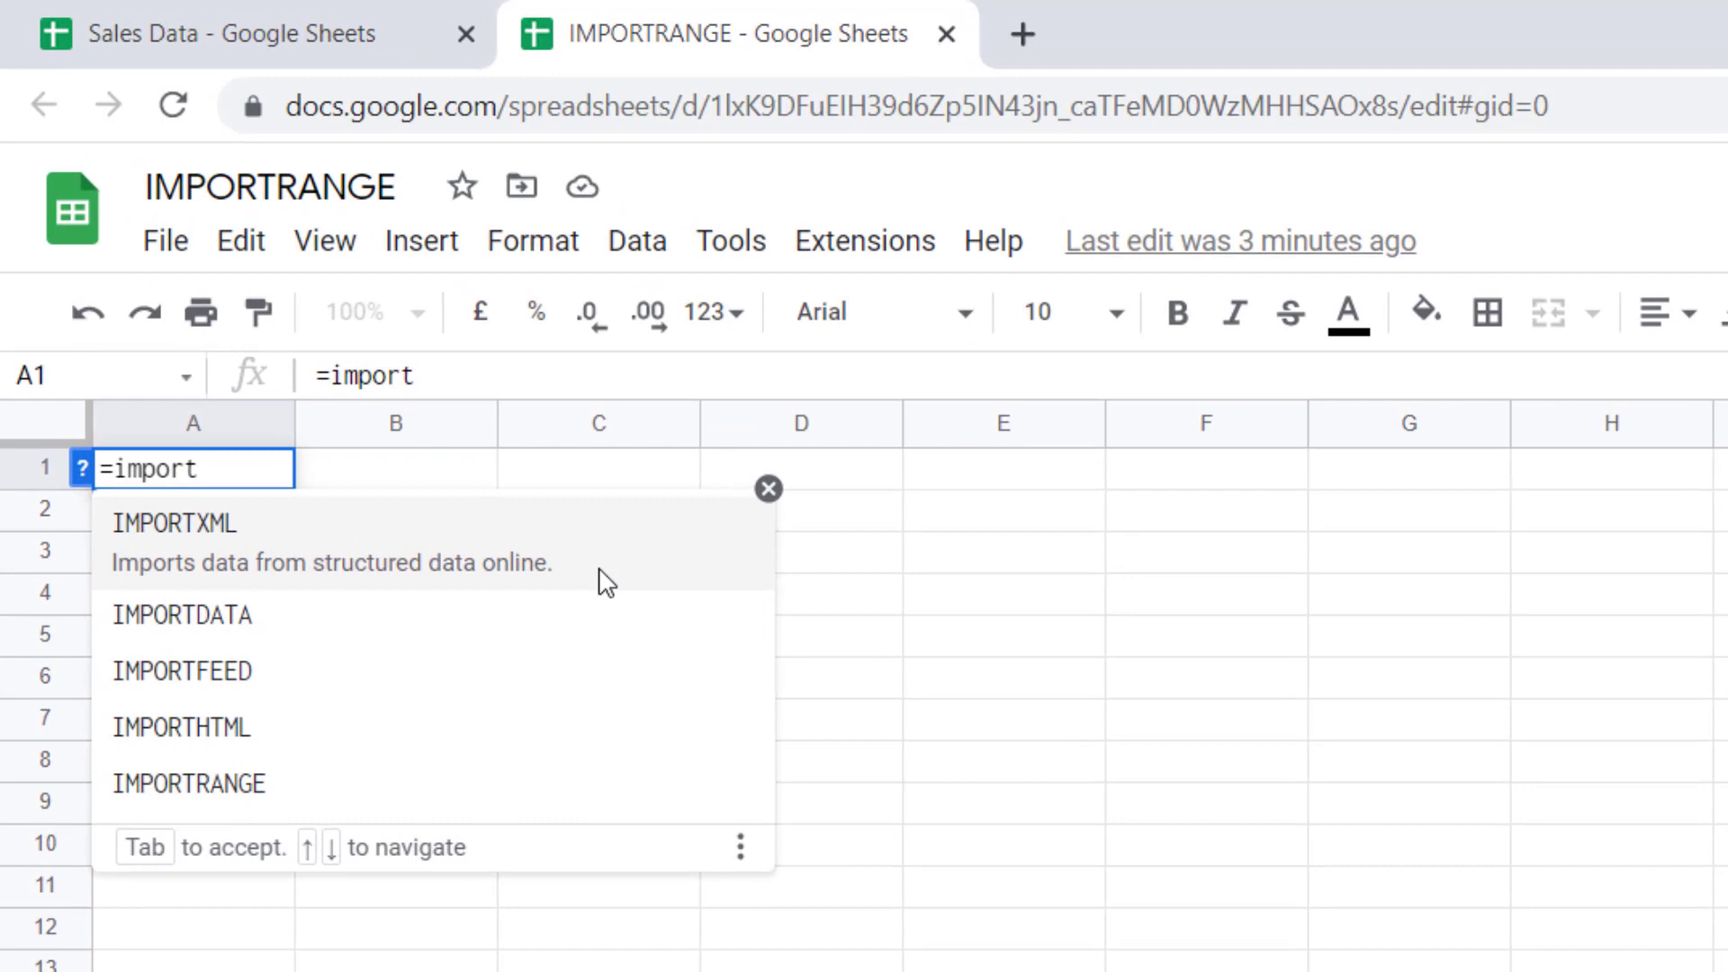
left_click(171, 783)
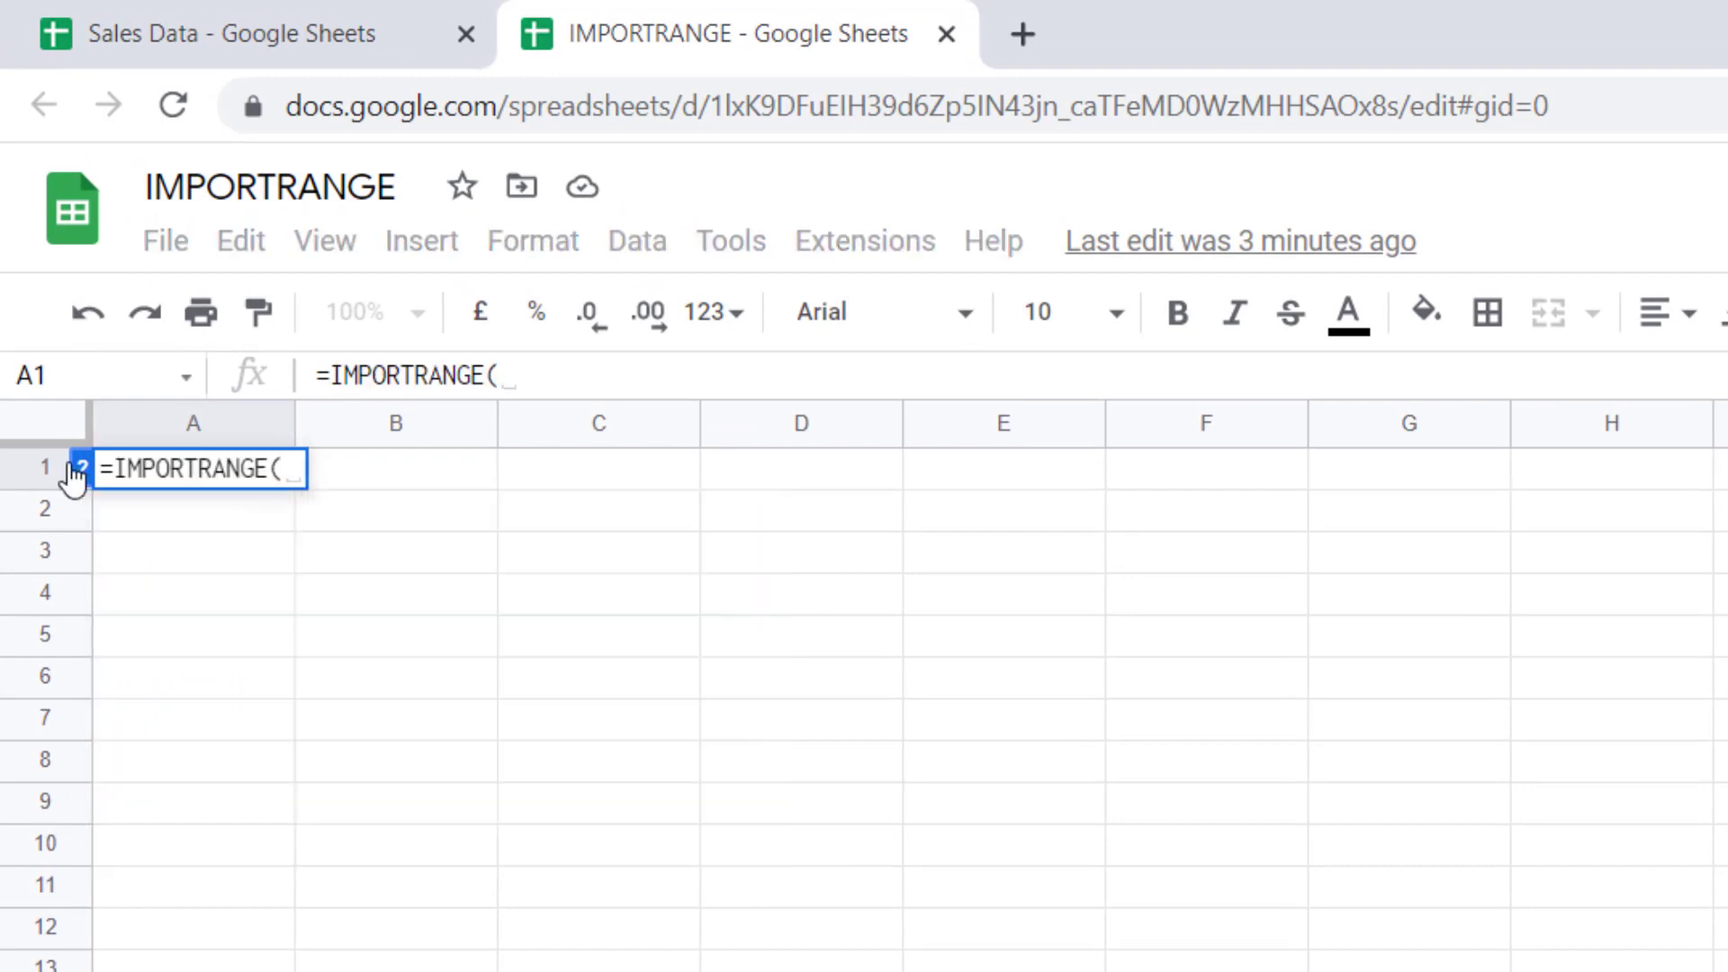
left_click(83, 468)
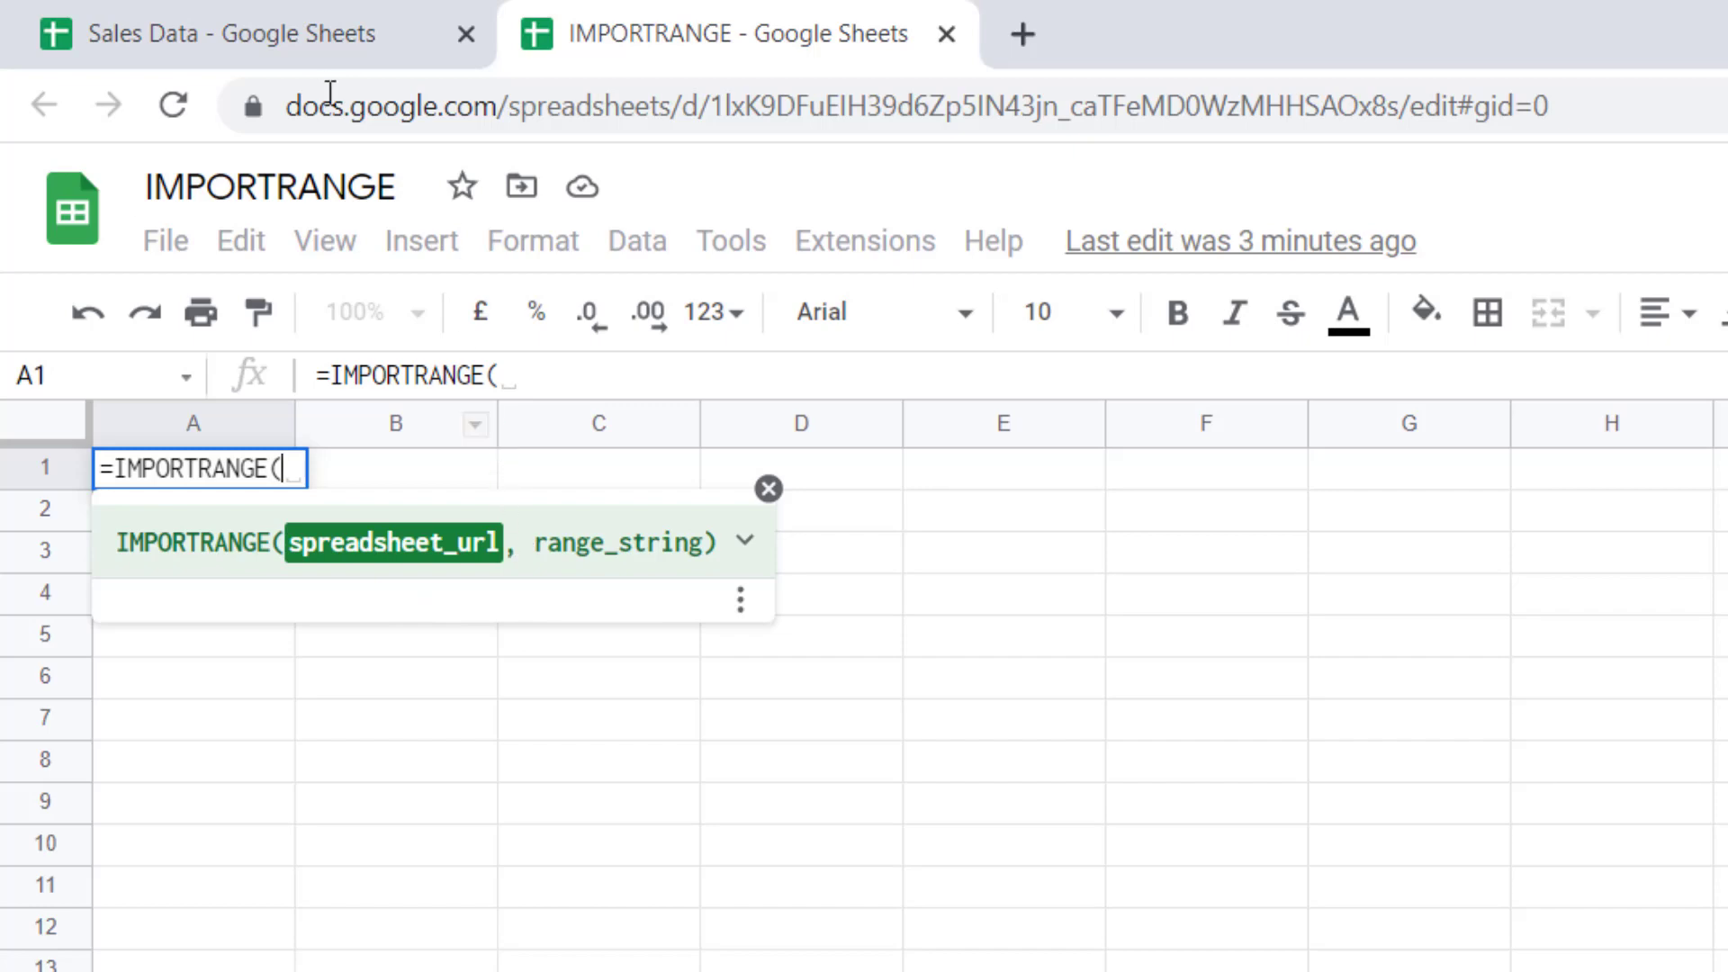
Copy the Sales Data spreadsheet ID from its web address
left_click(283, 53)
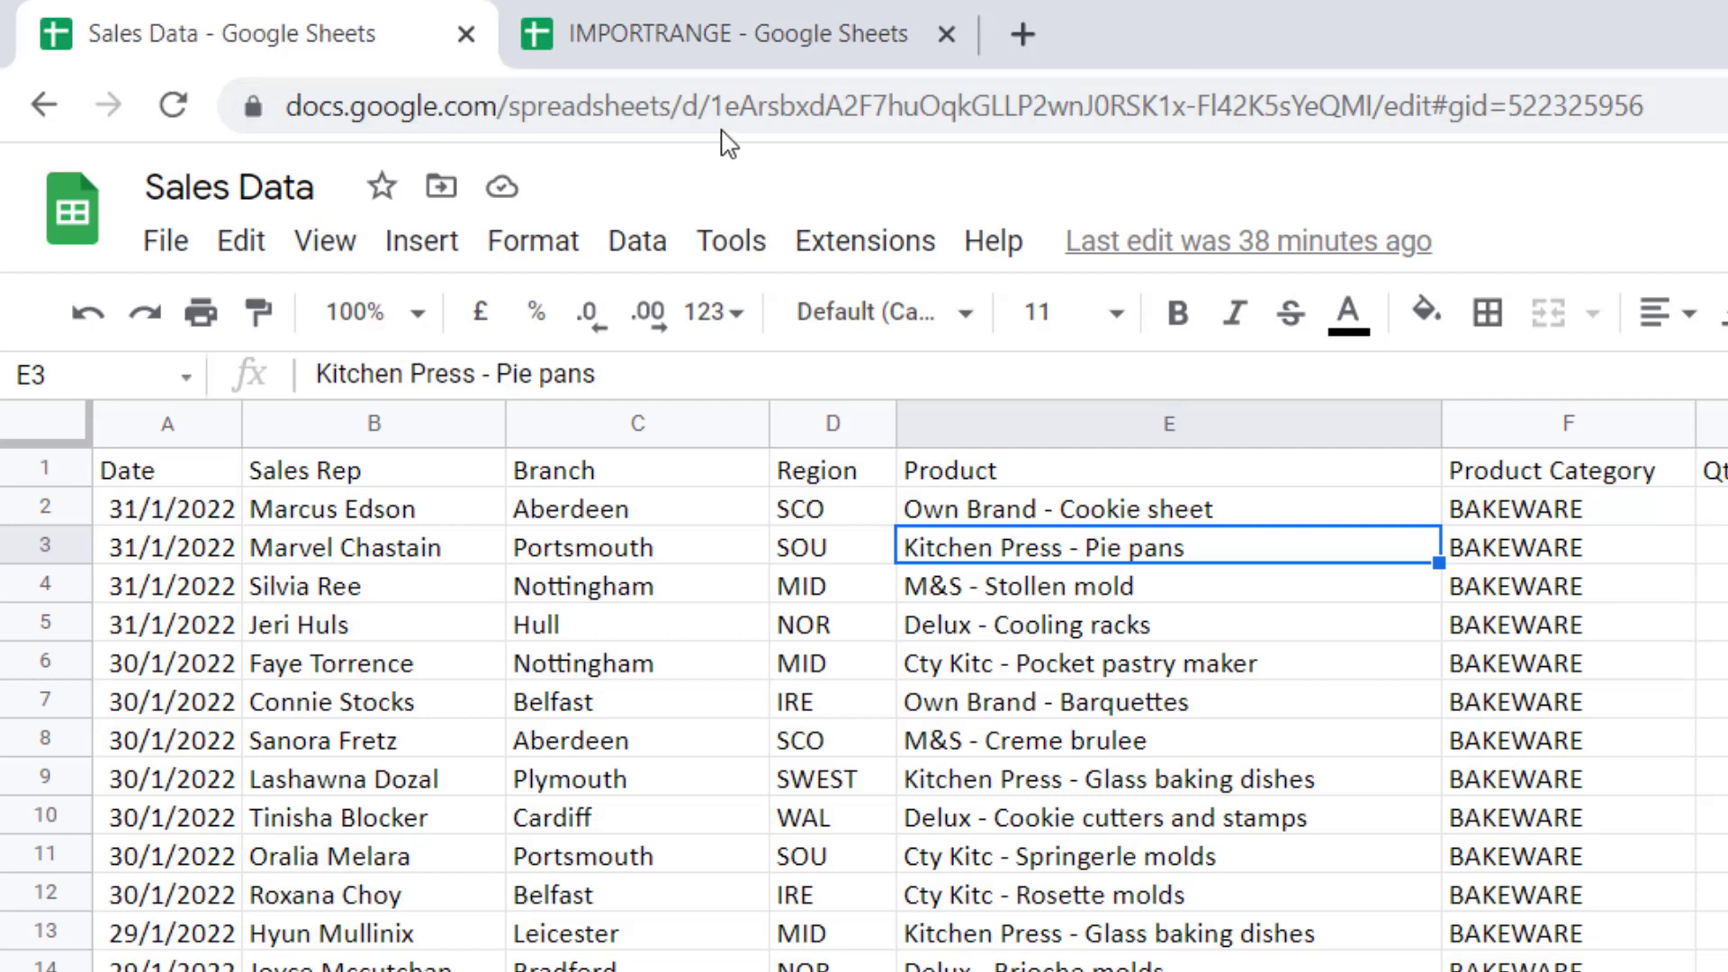
left_click_drag(715, 110, 1376, 100)
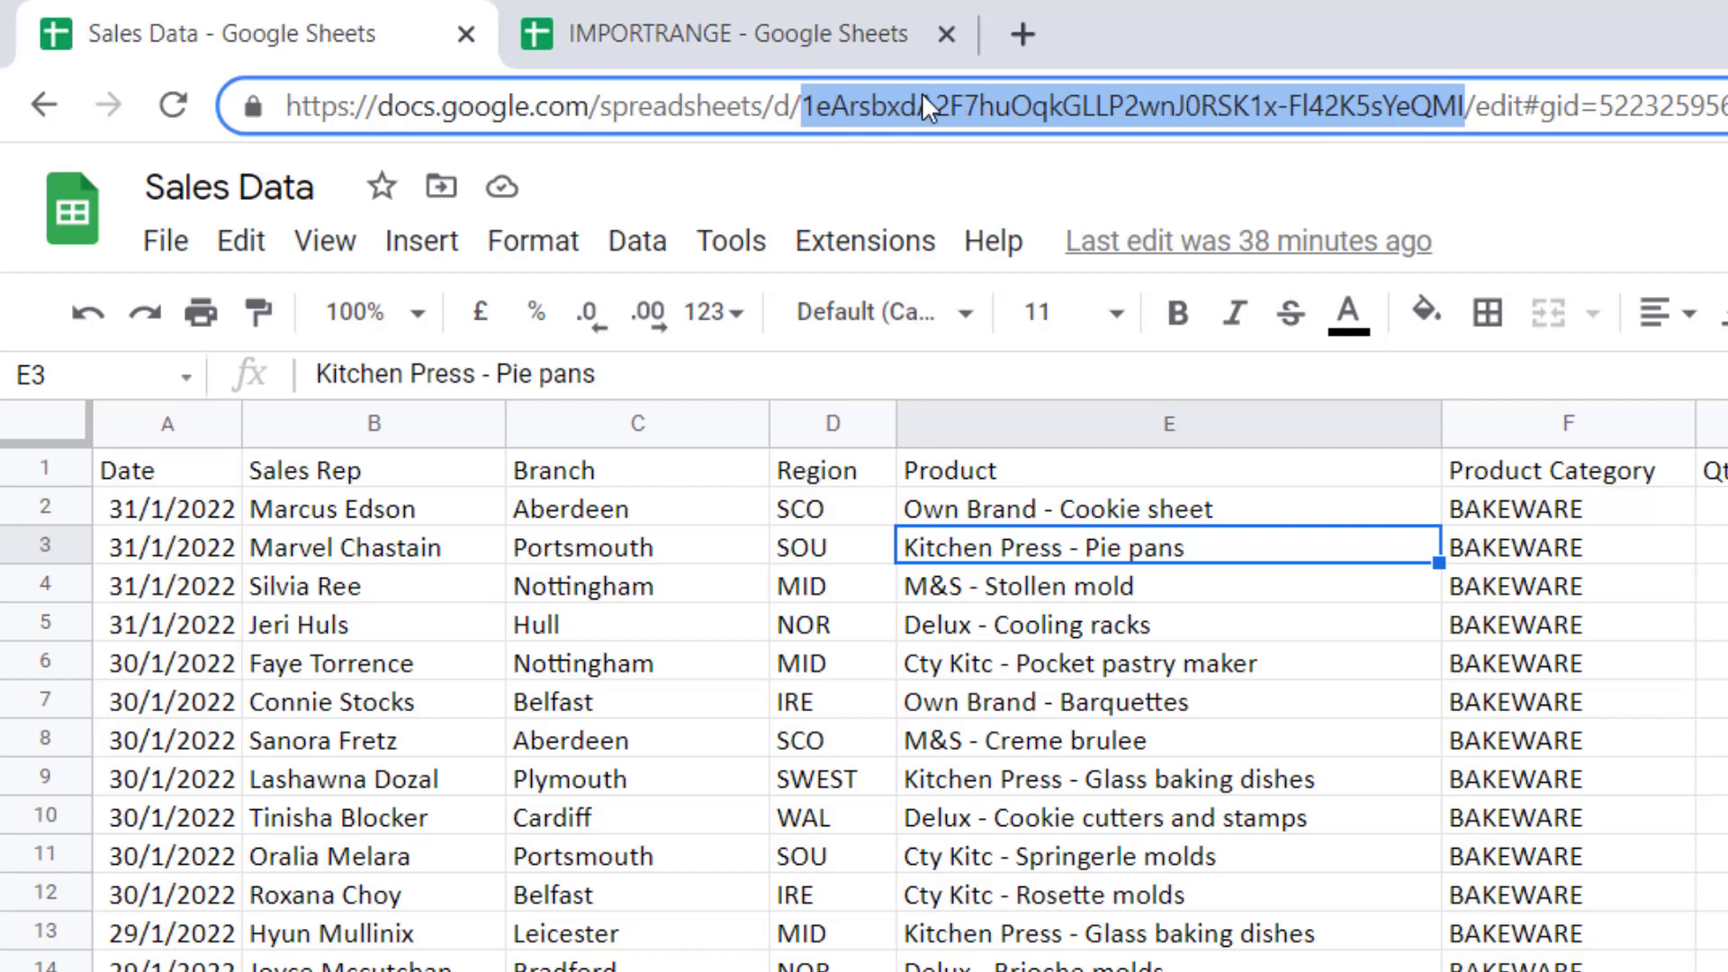
key("ctrl+c")
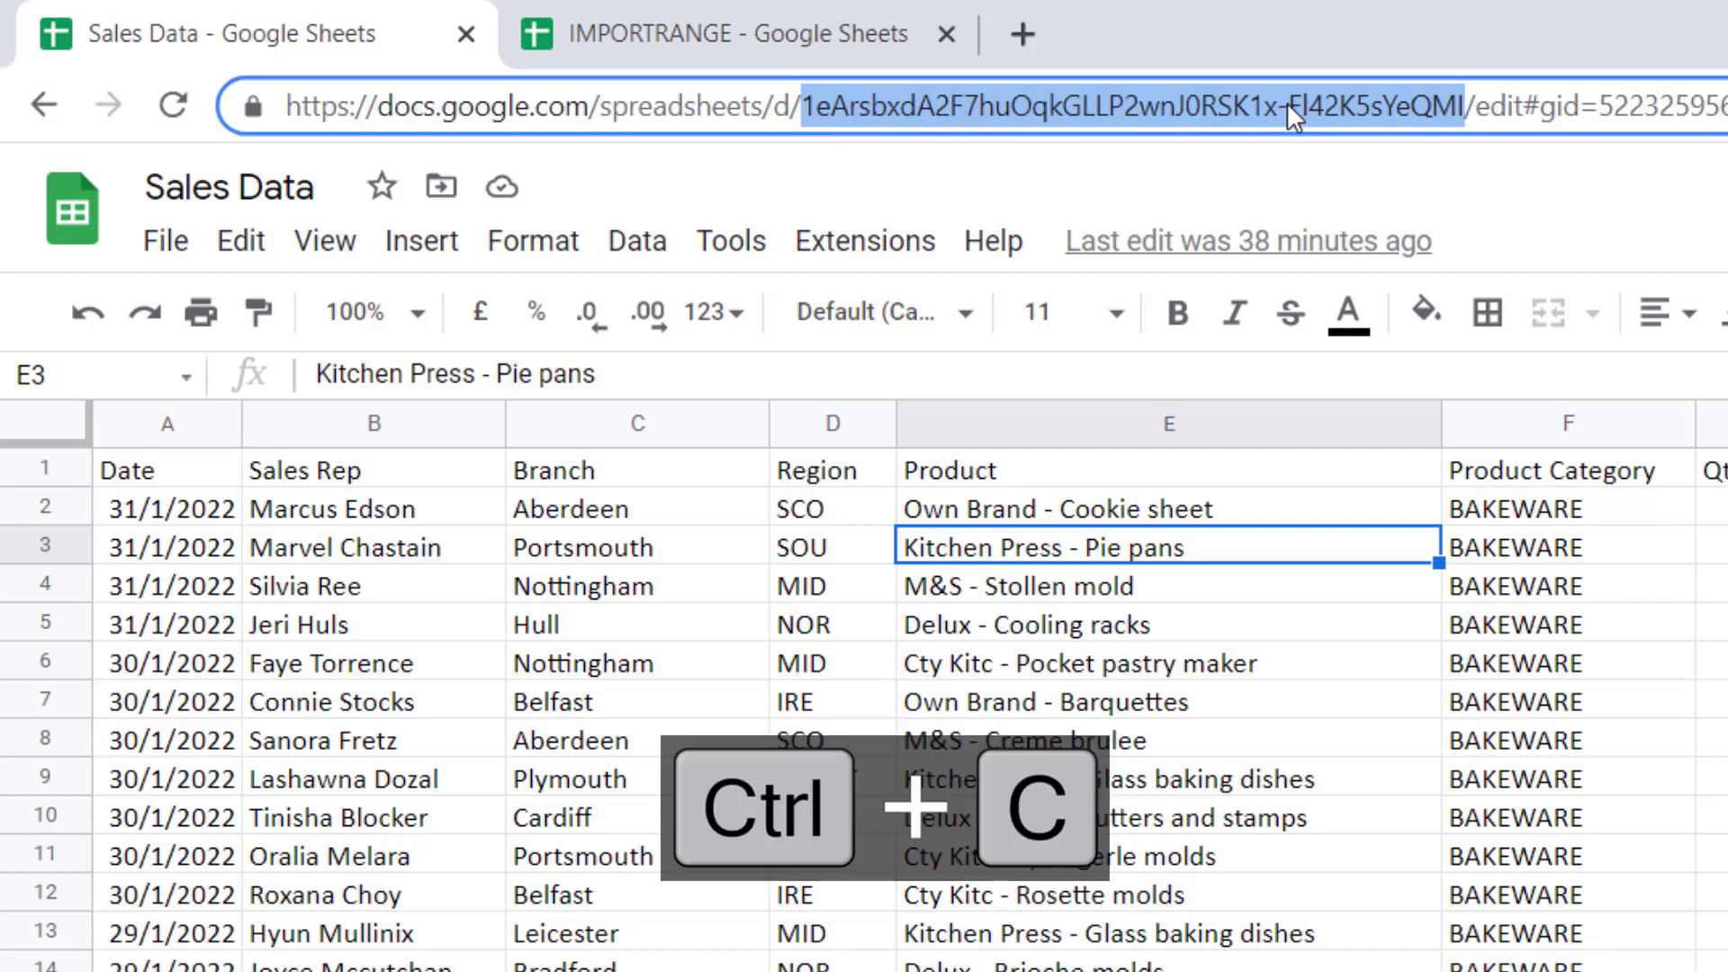
Paste the quoted Sales Data ID into the formula and add the range "A1:K101" after checking the table's last row
left_click(657, 32)
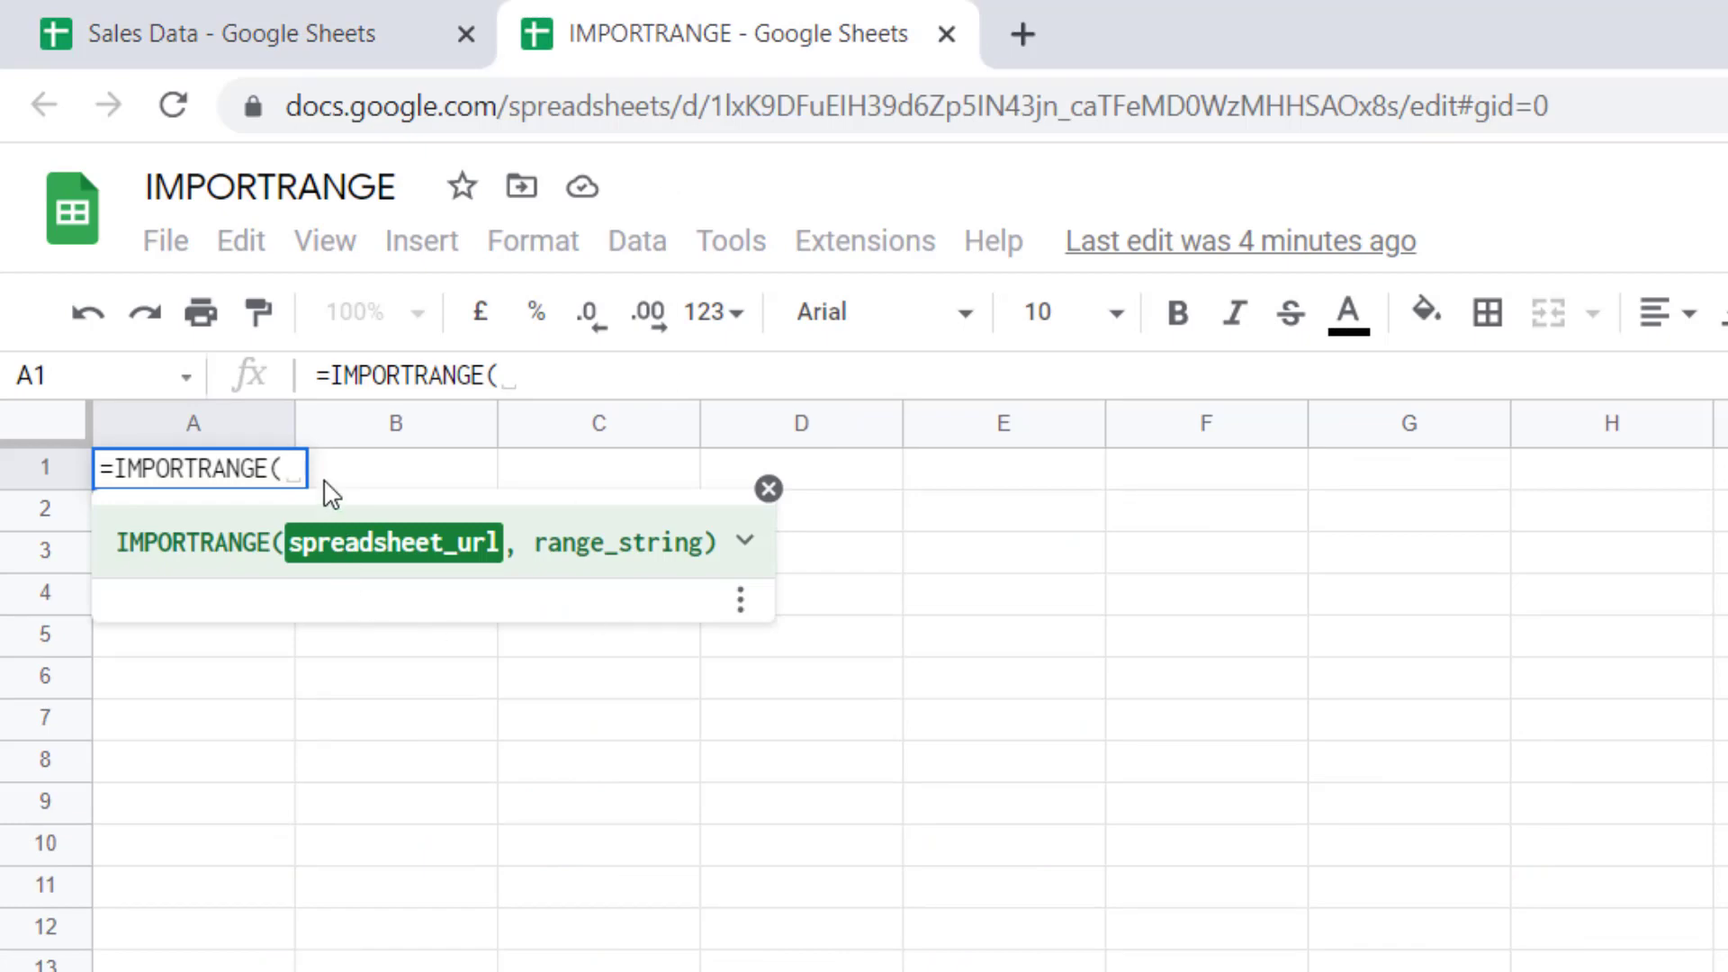
type("\"")
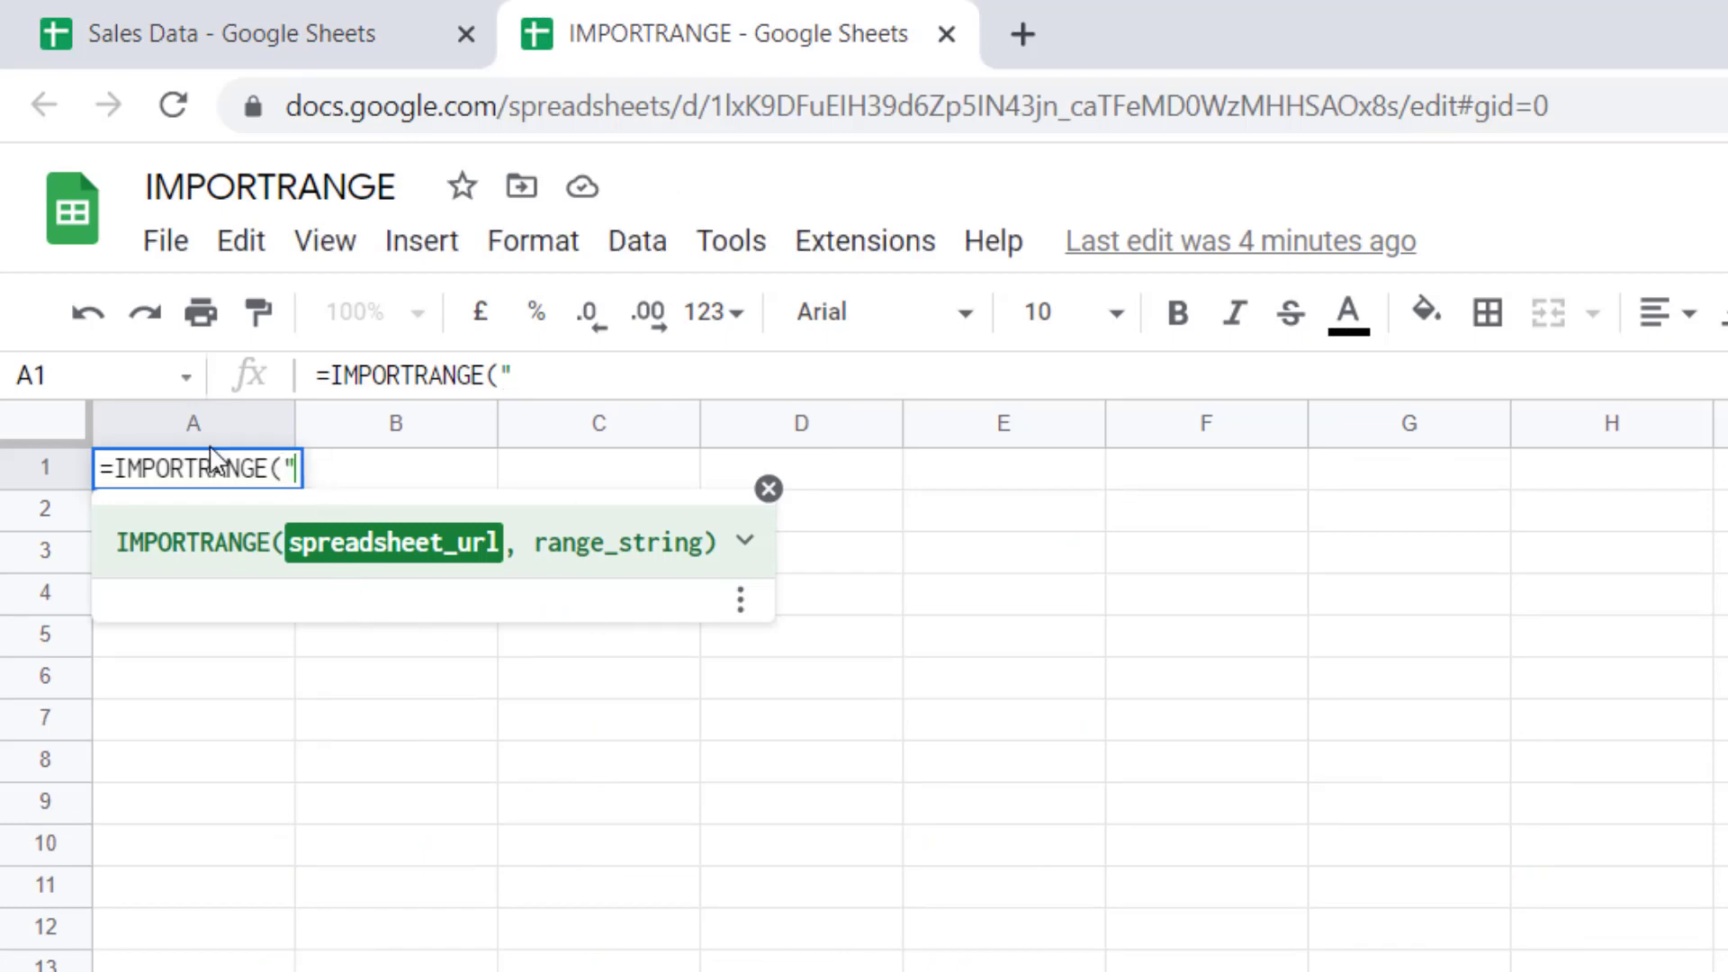
key("ctrl+v")
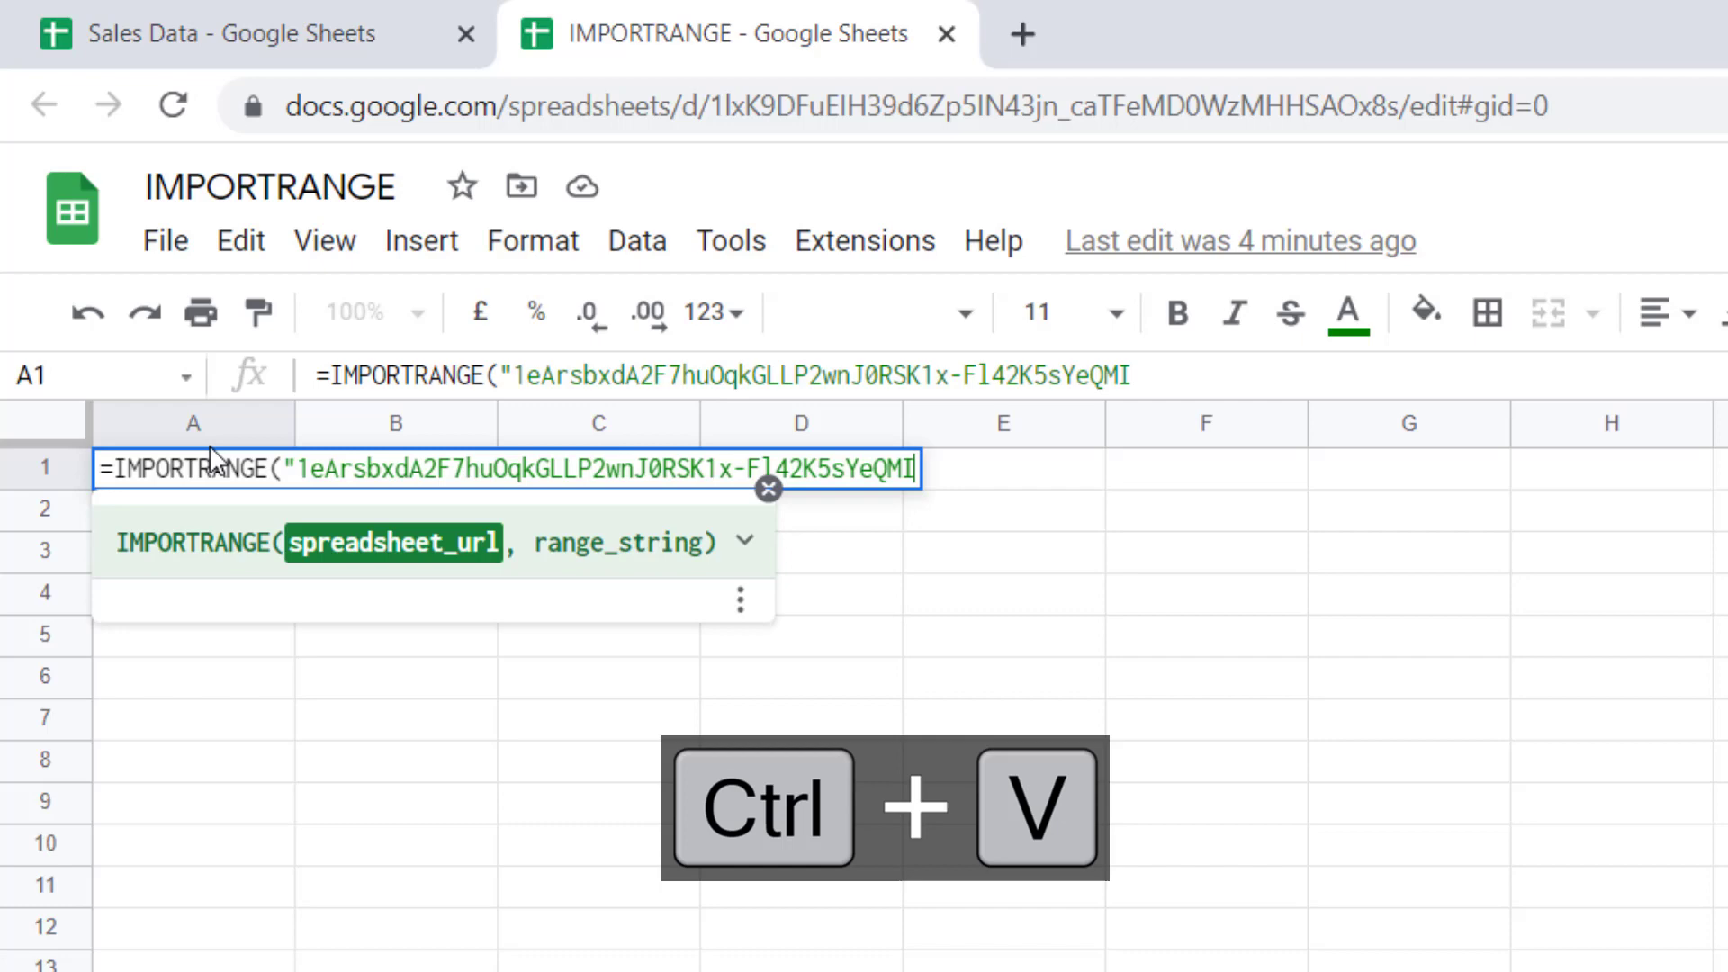
type("\"")
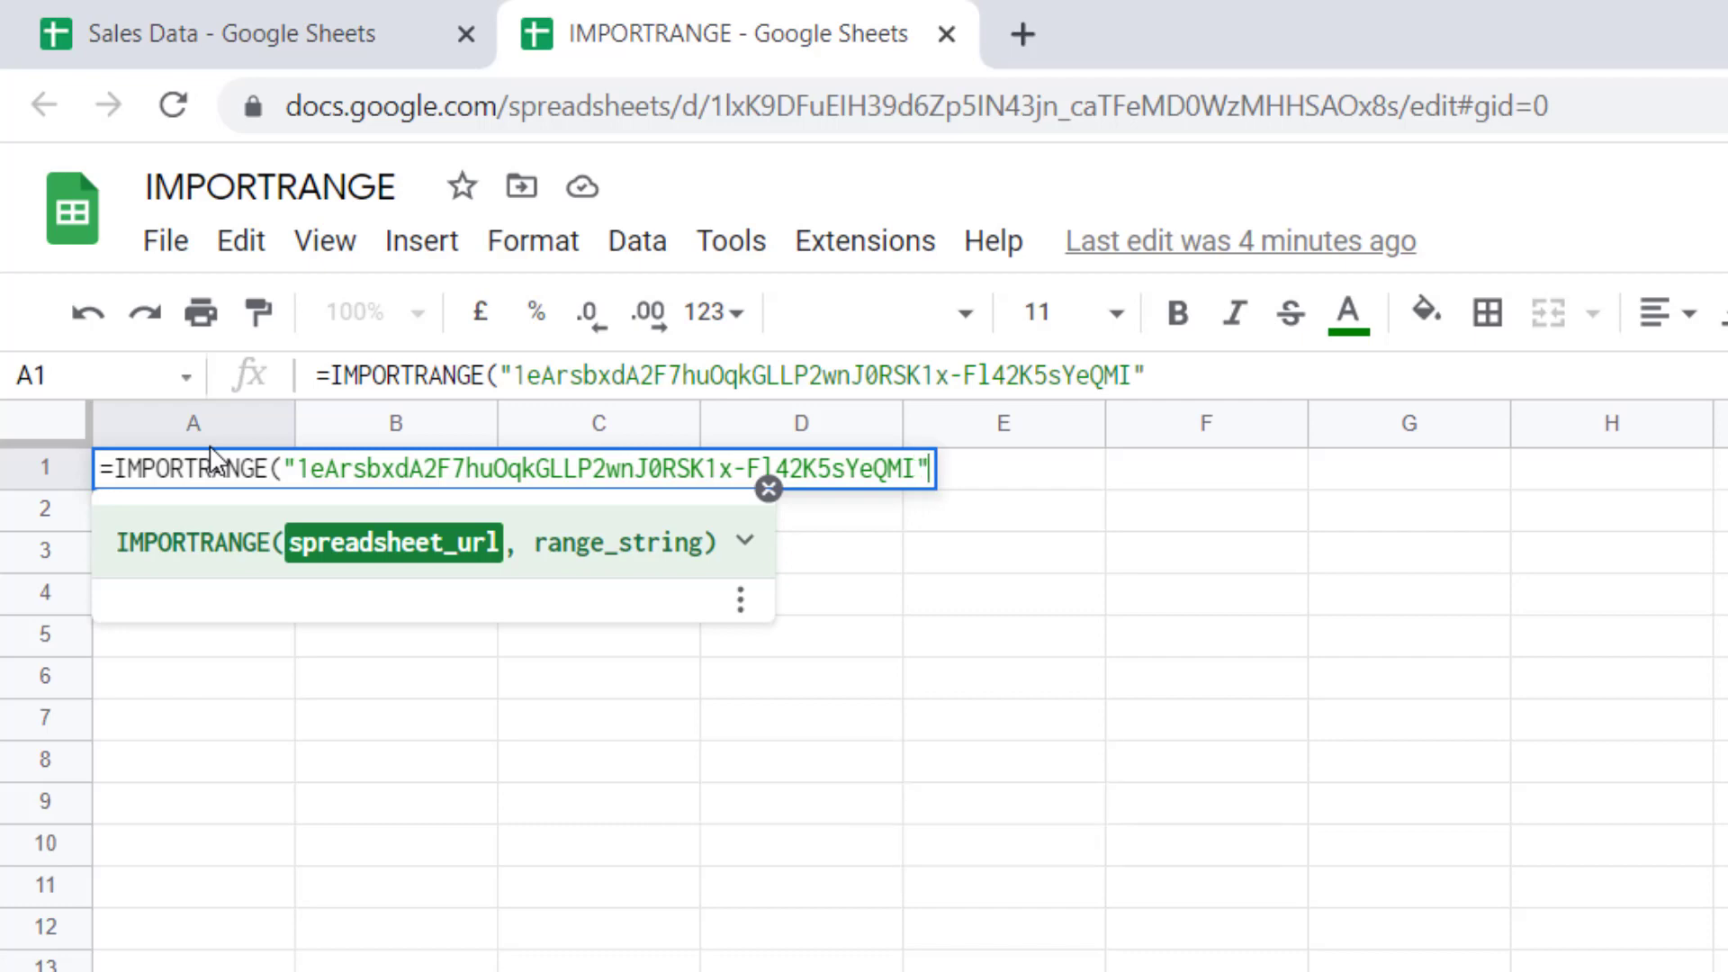
type(",")
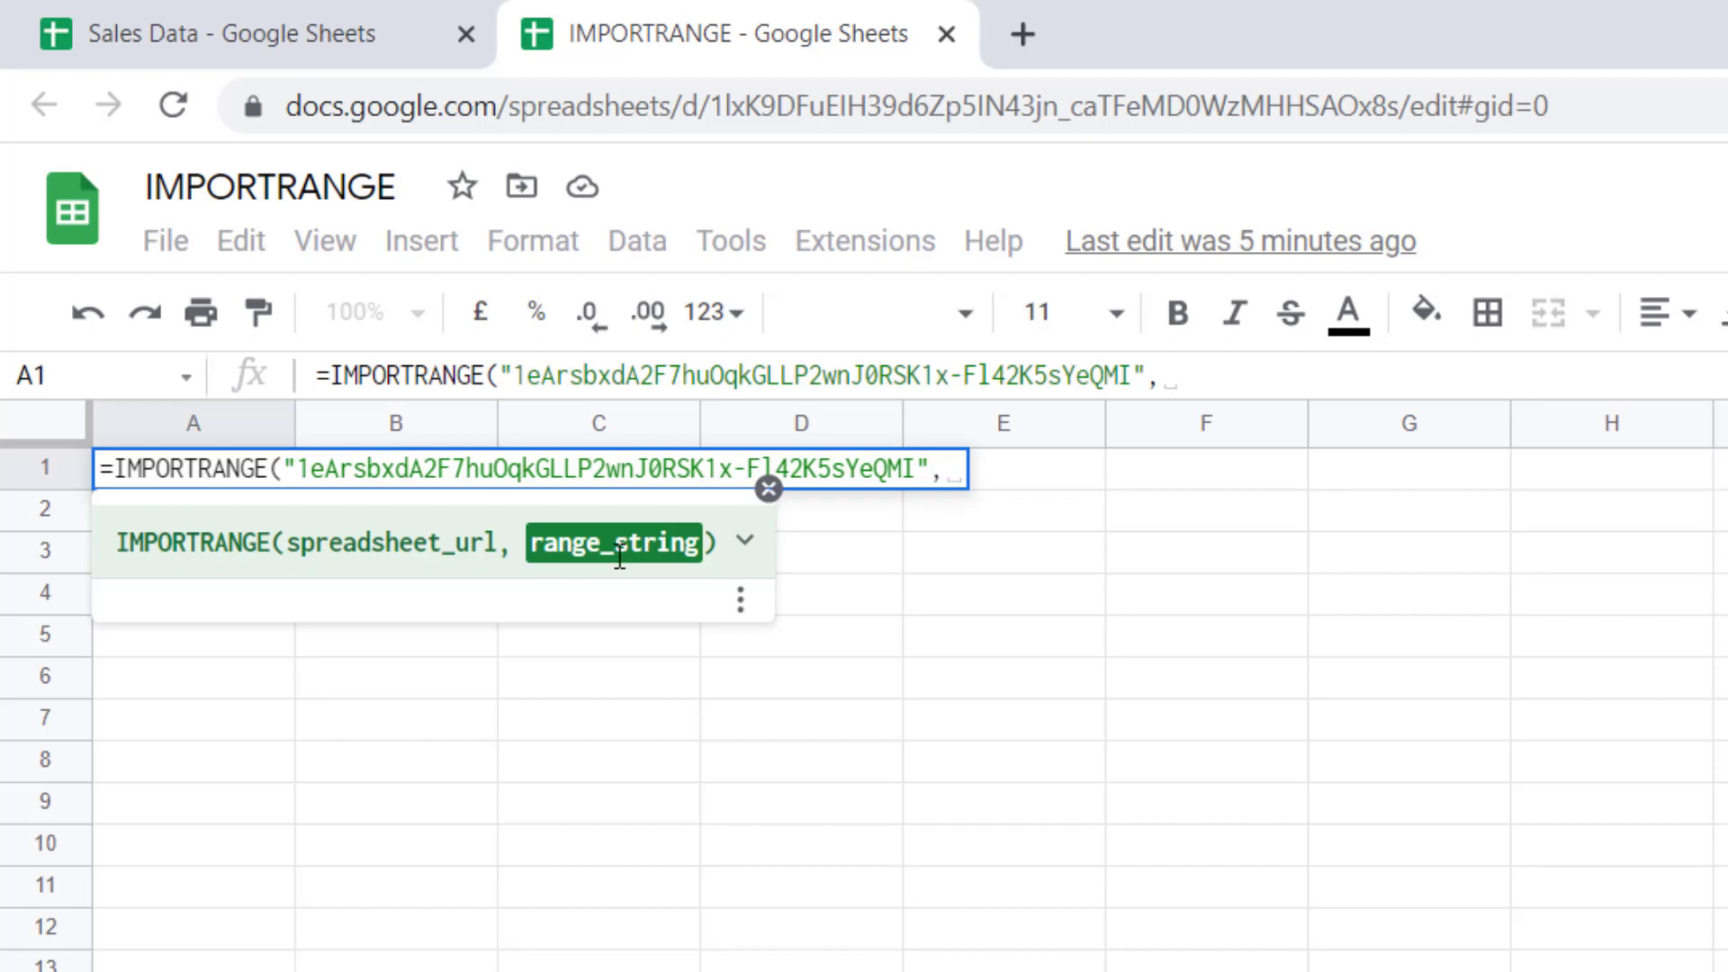
left_click(248, 27)
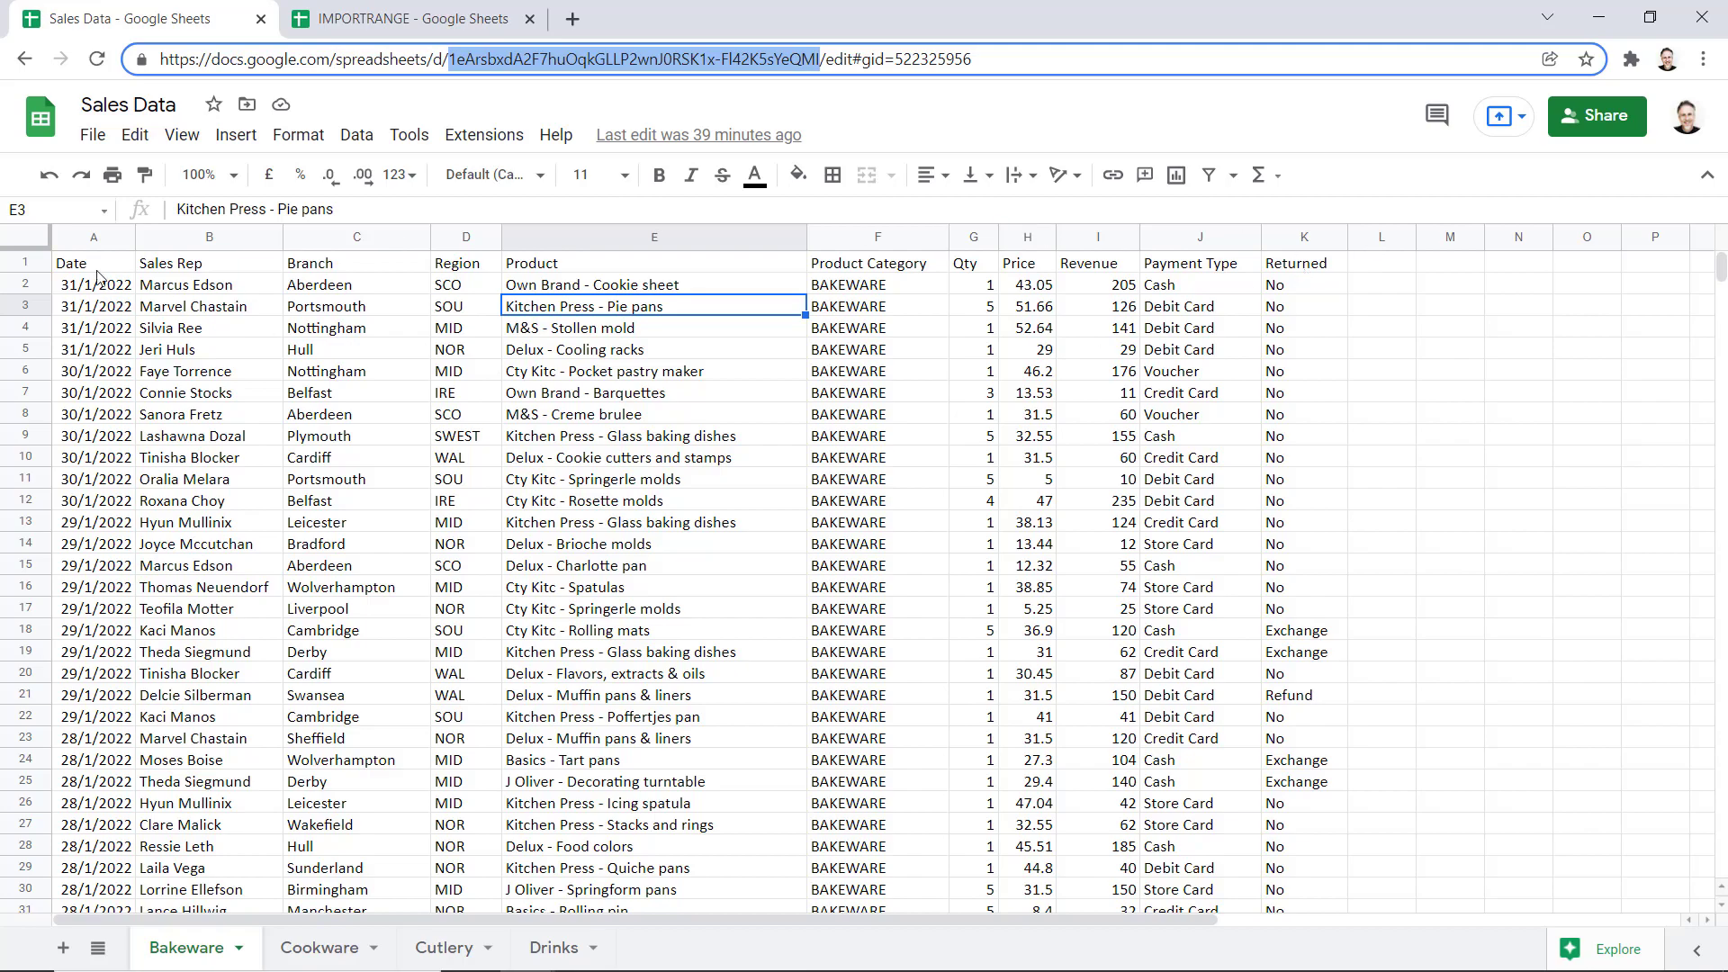
scroll(837, 594, "down", 20)
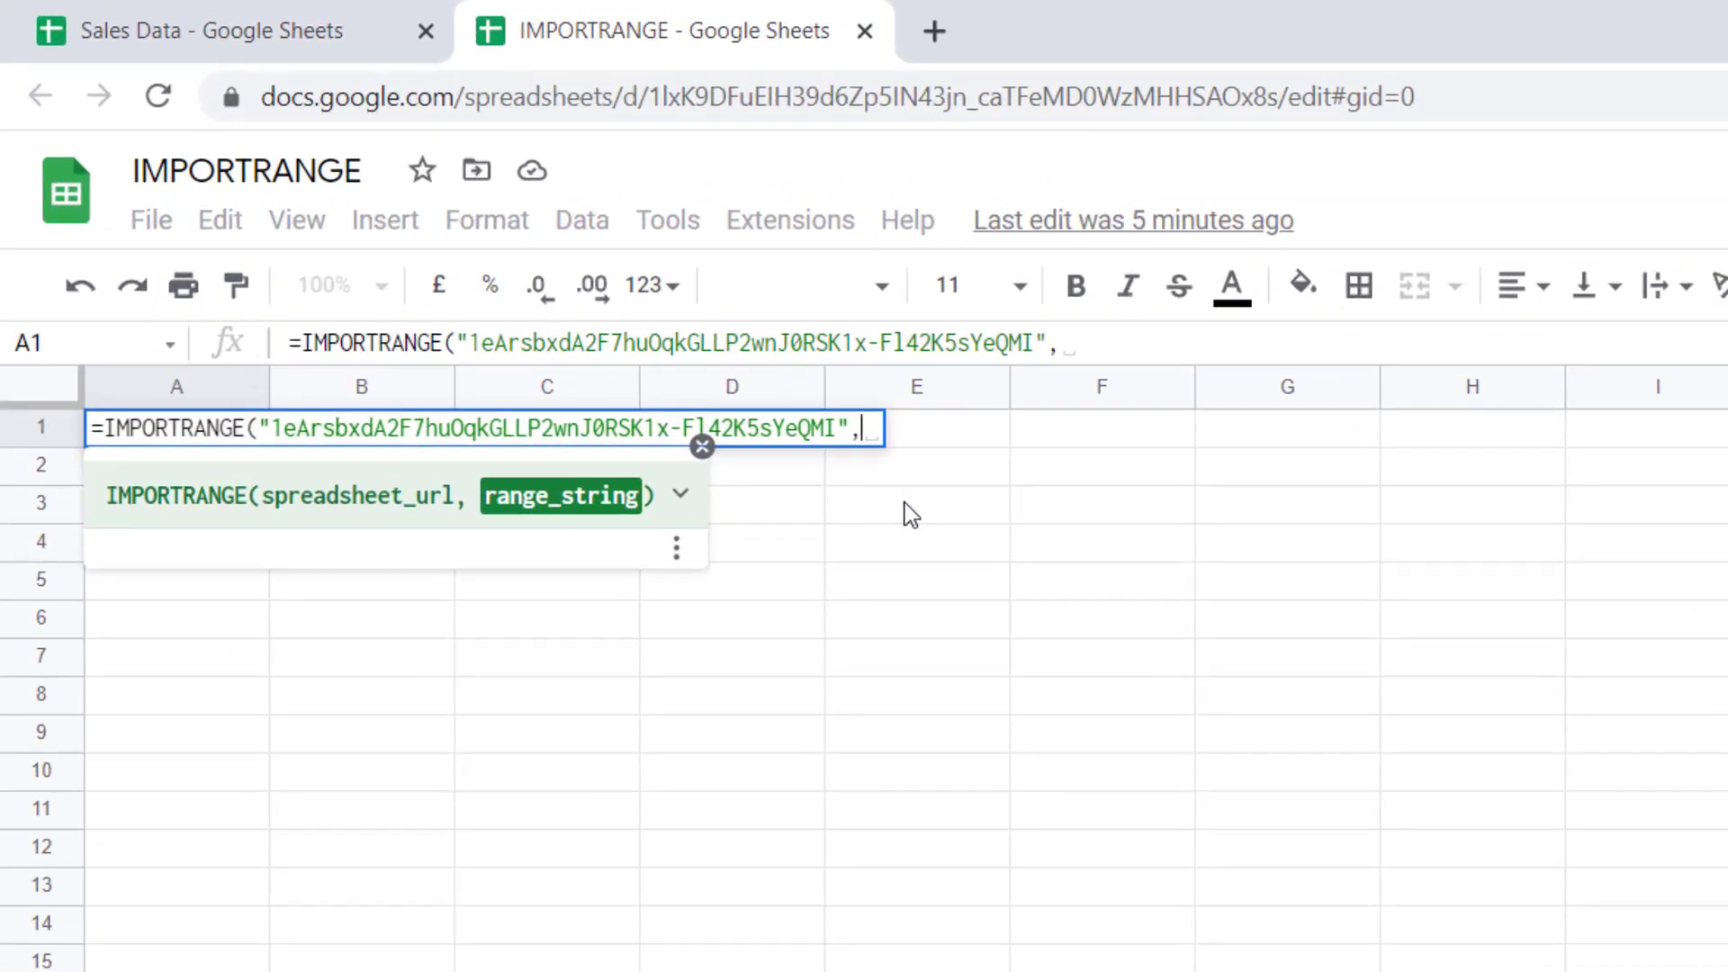
type("\"")
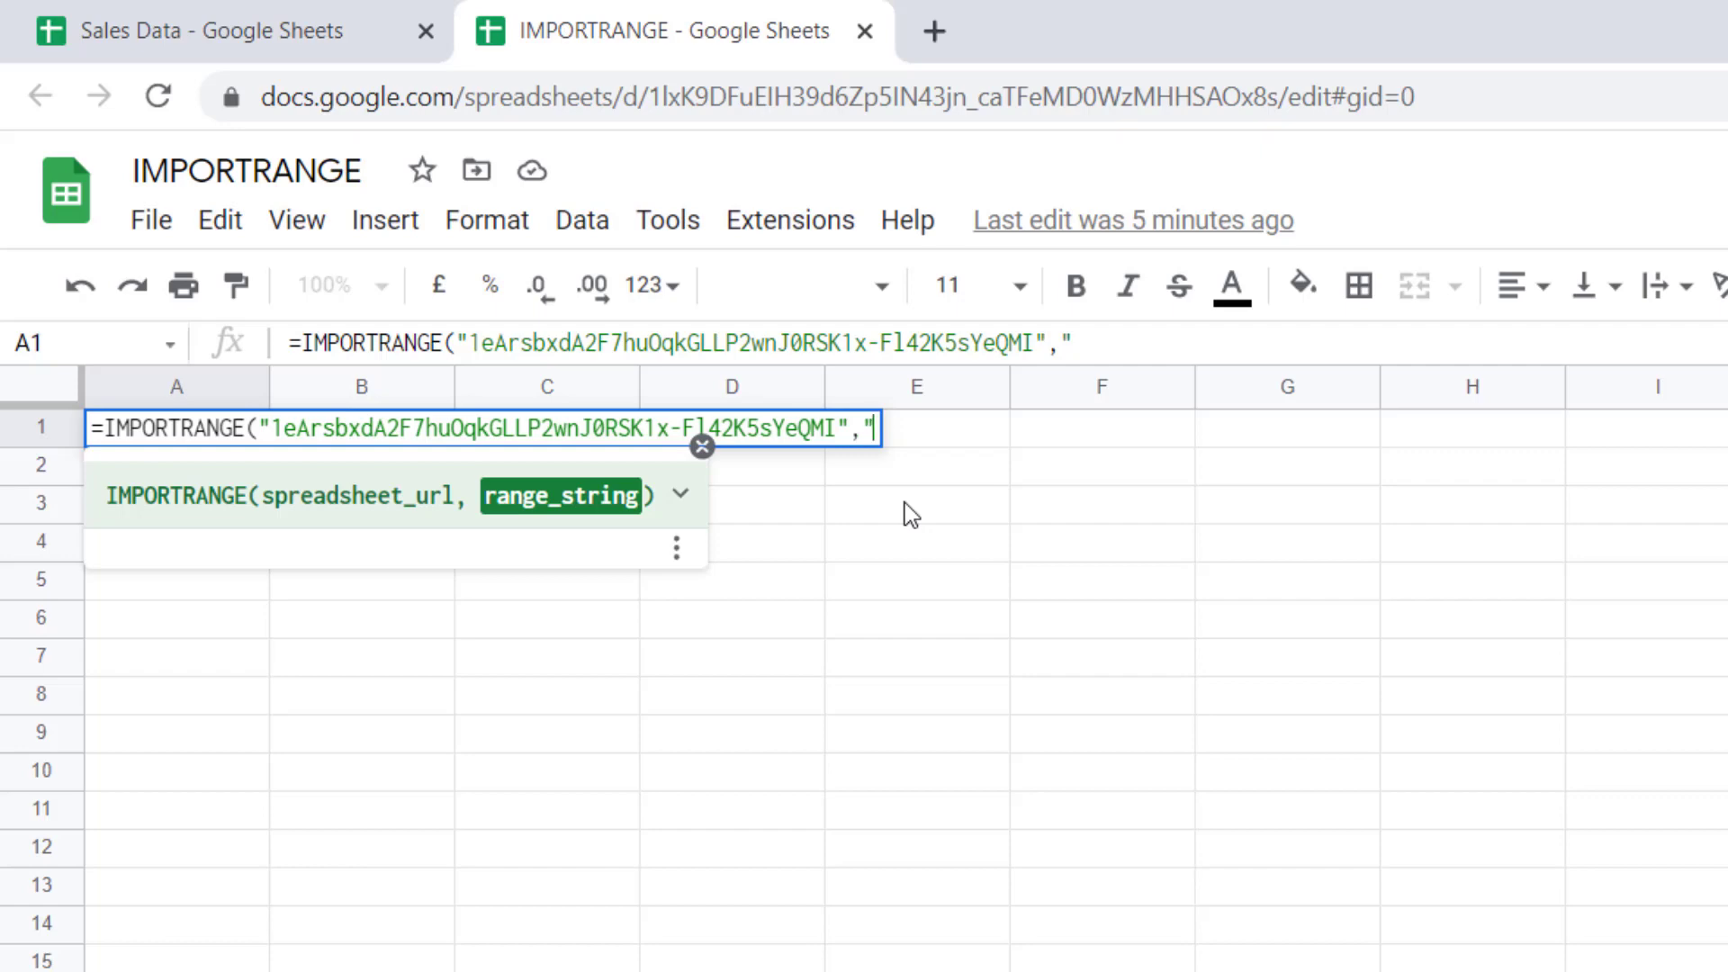
type("A1")
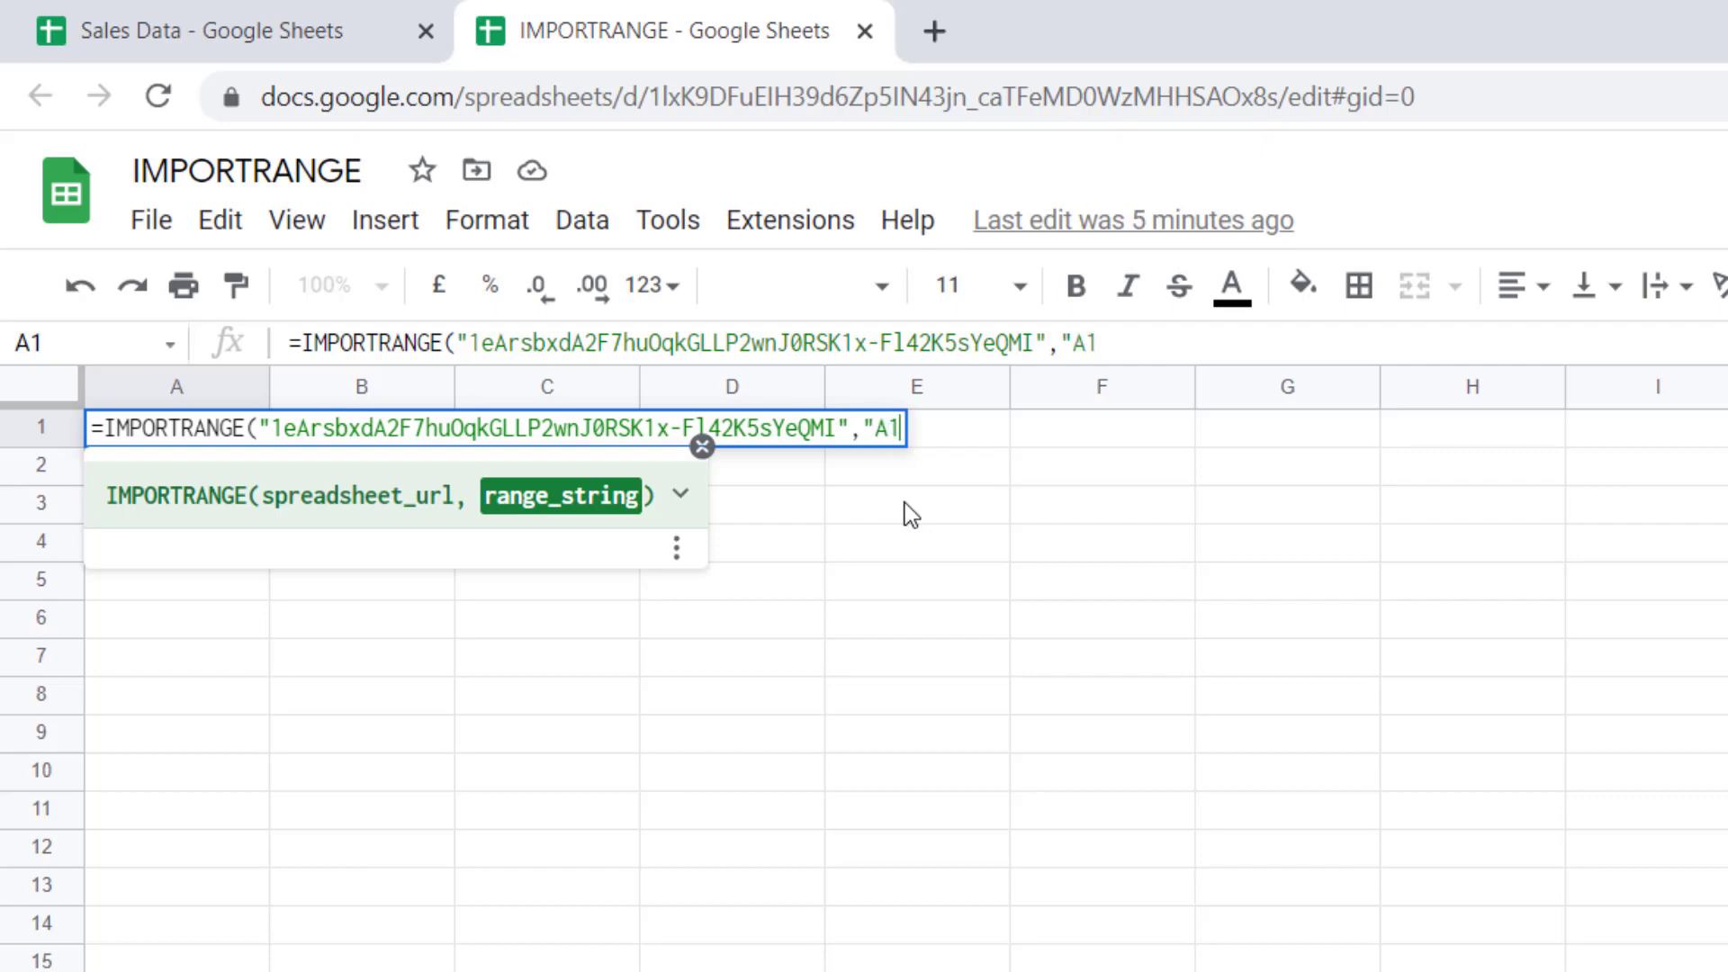
type(":K101\"")
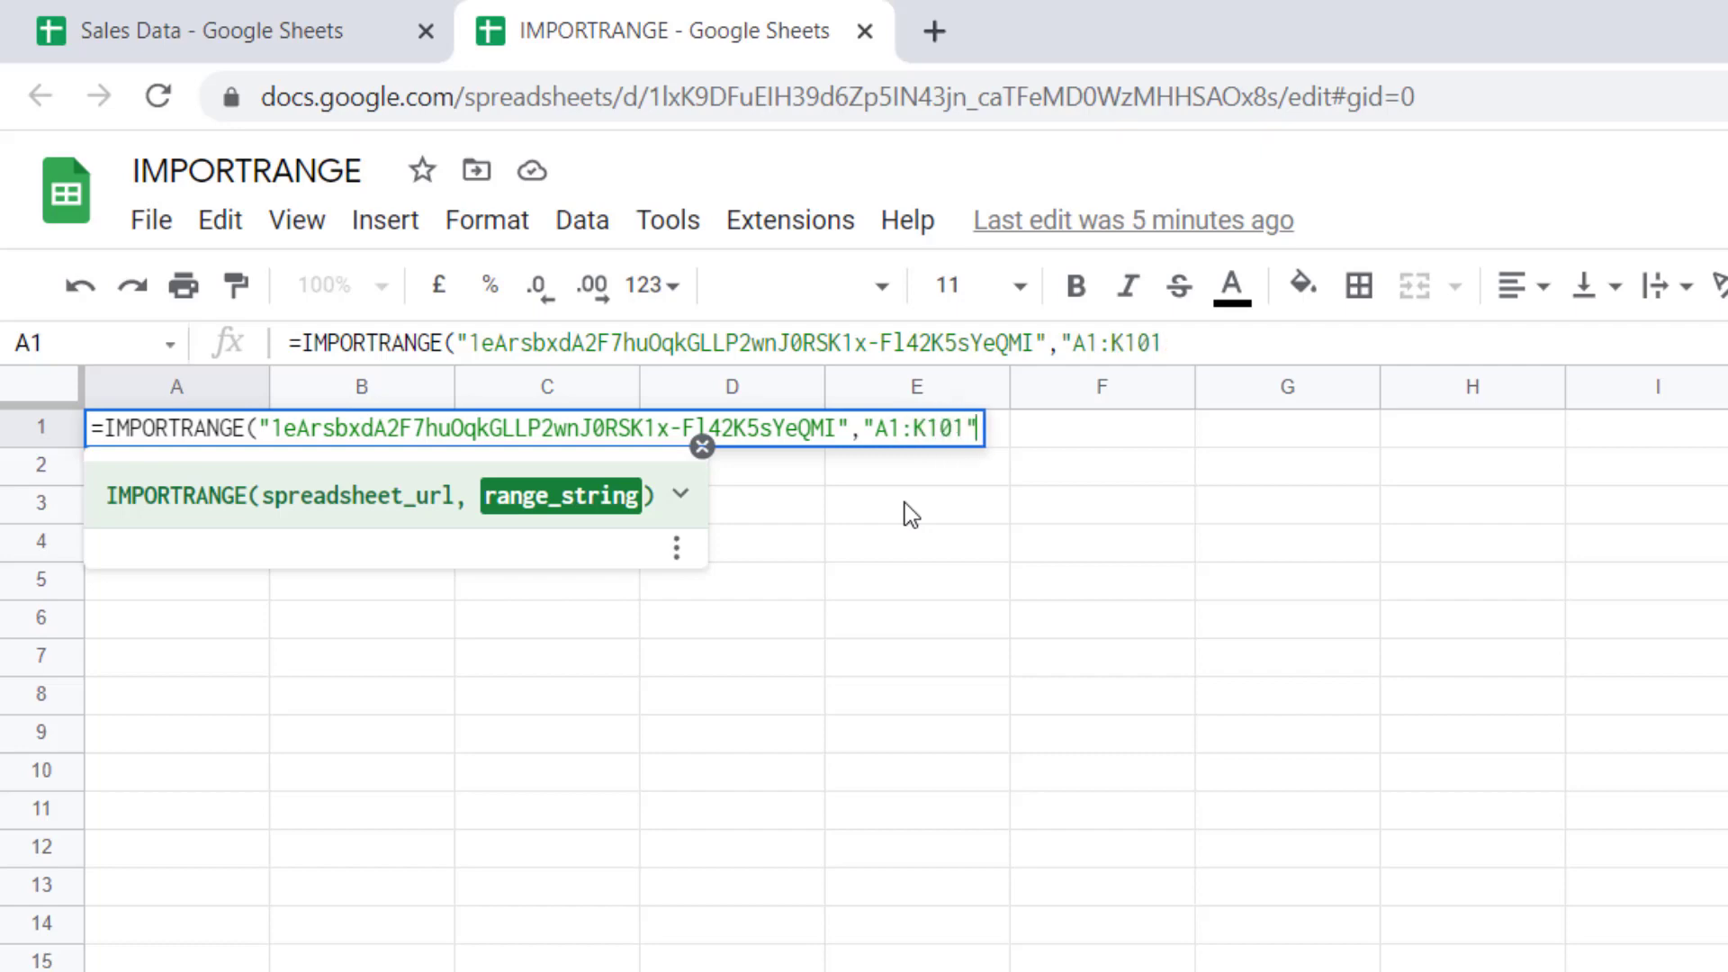
type(")")
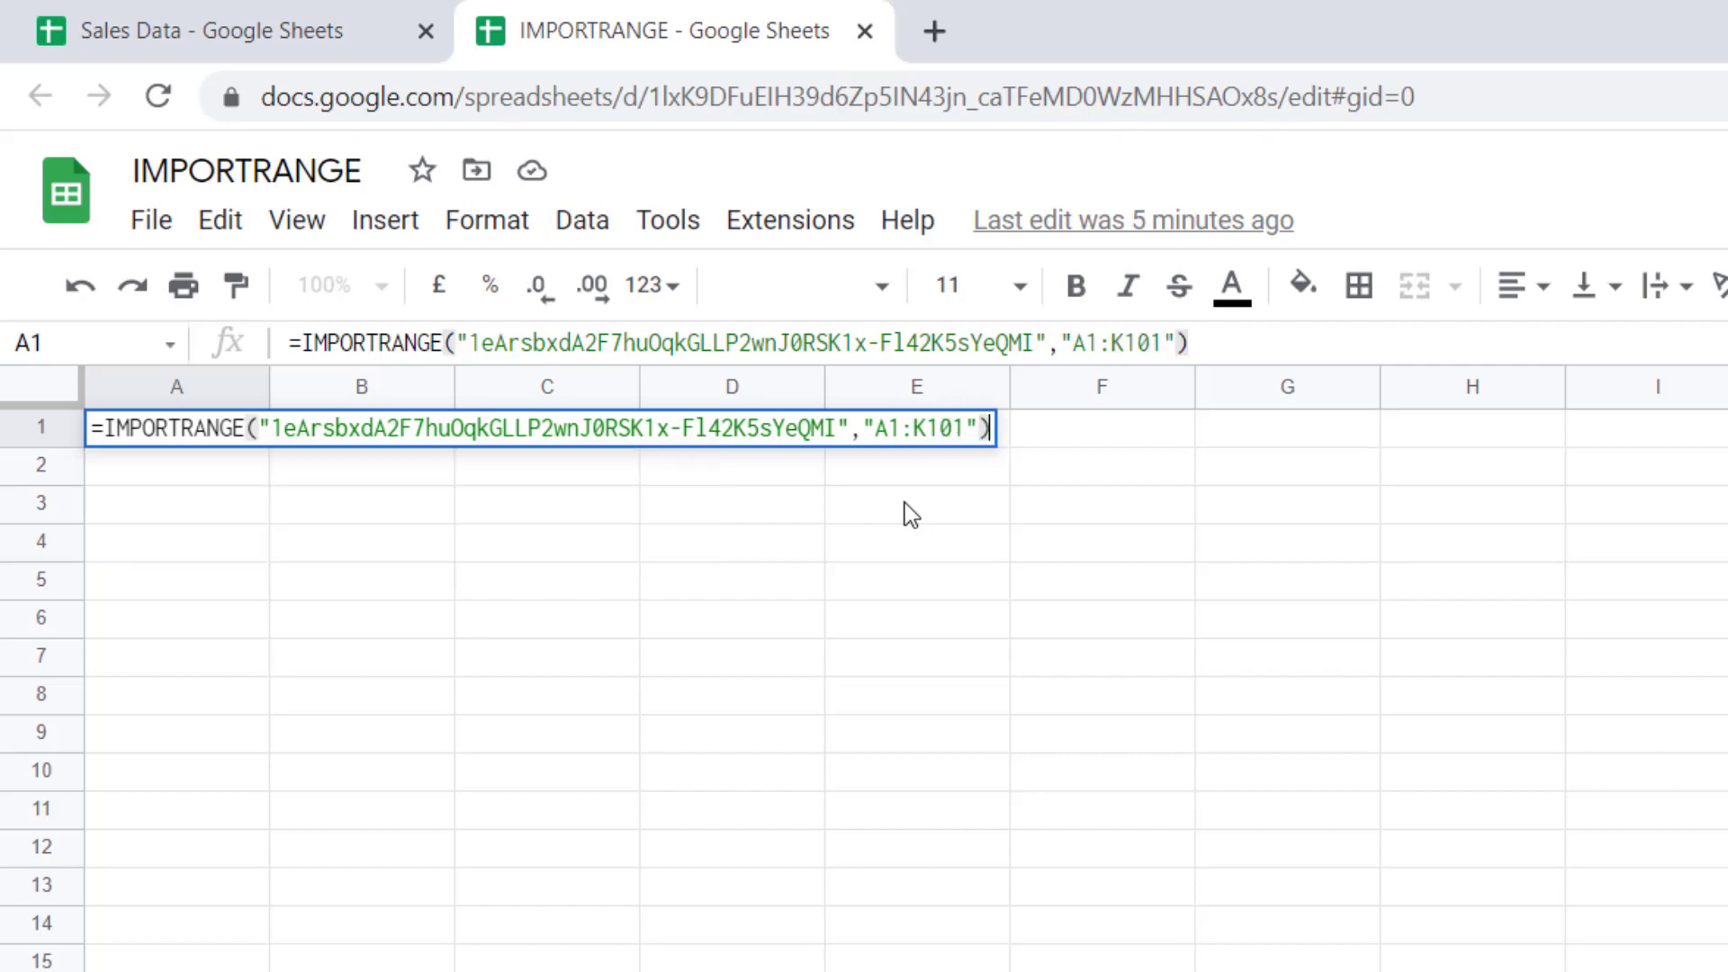
Enter the IMPORTRANGE formula and allow access to connect the two spreadsheets
key("Return")
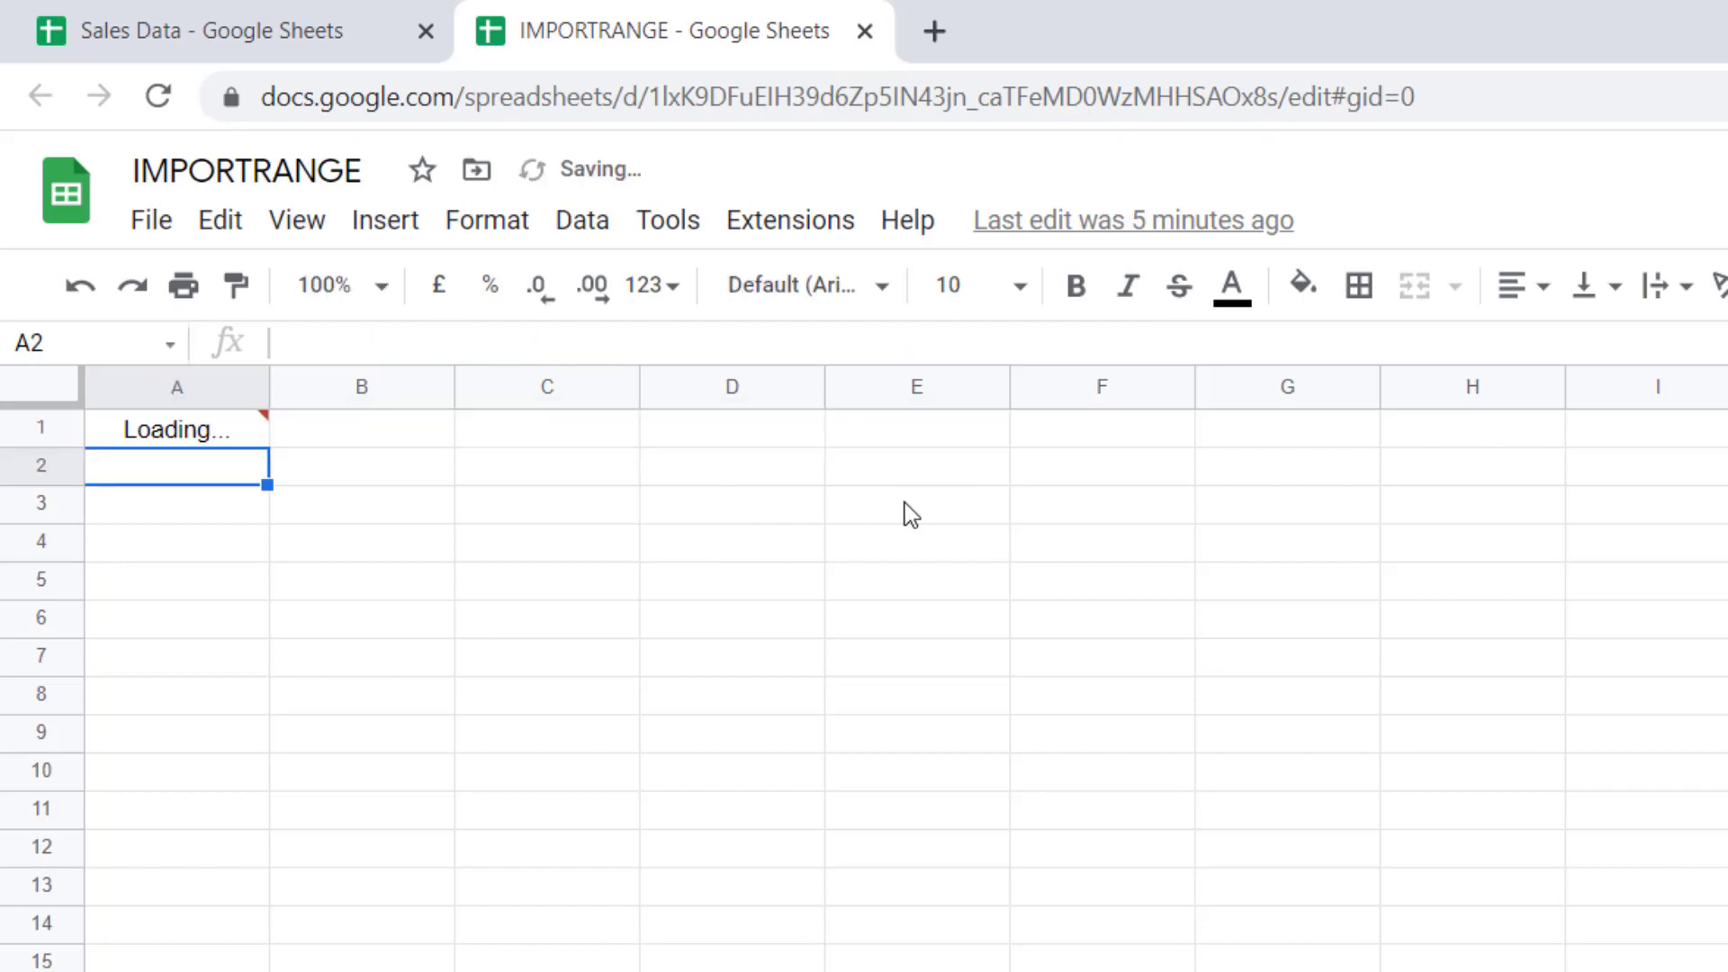
mouse_move(211, 441)
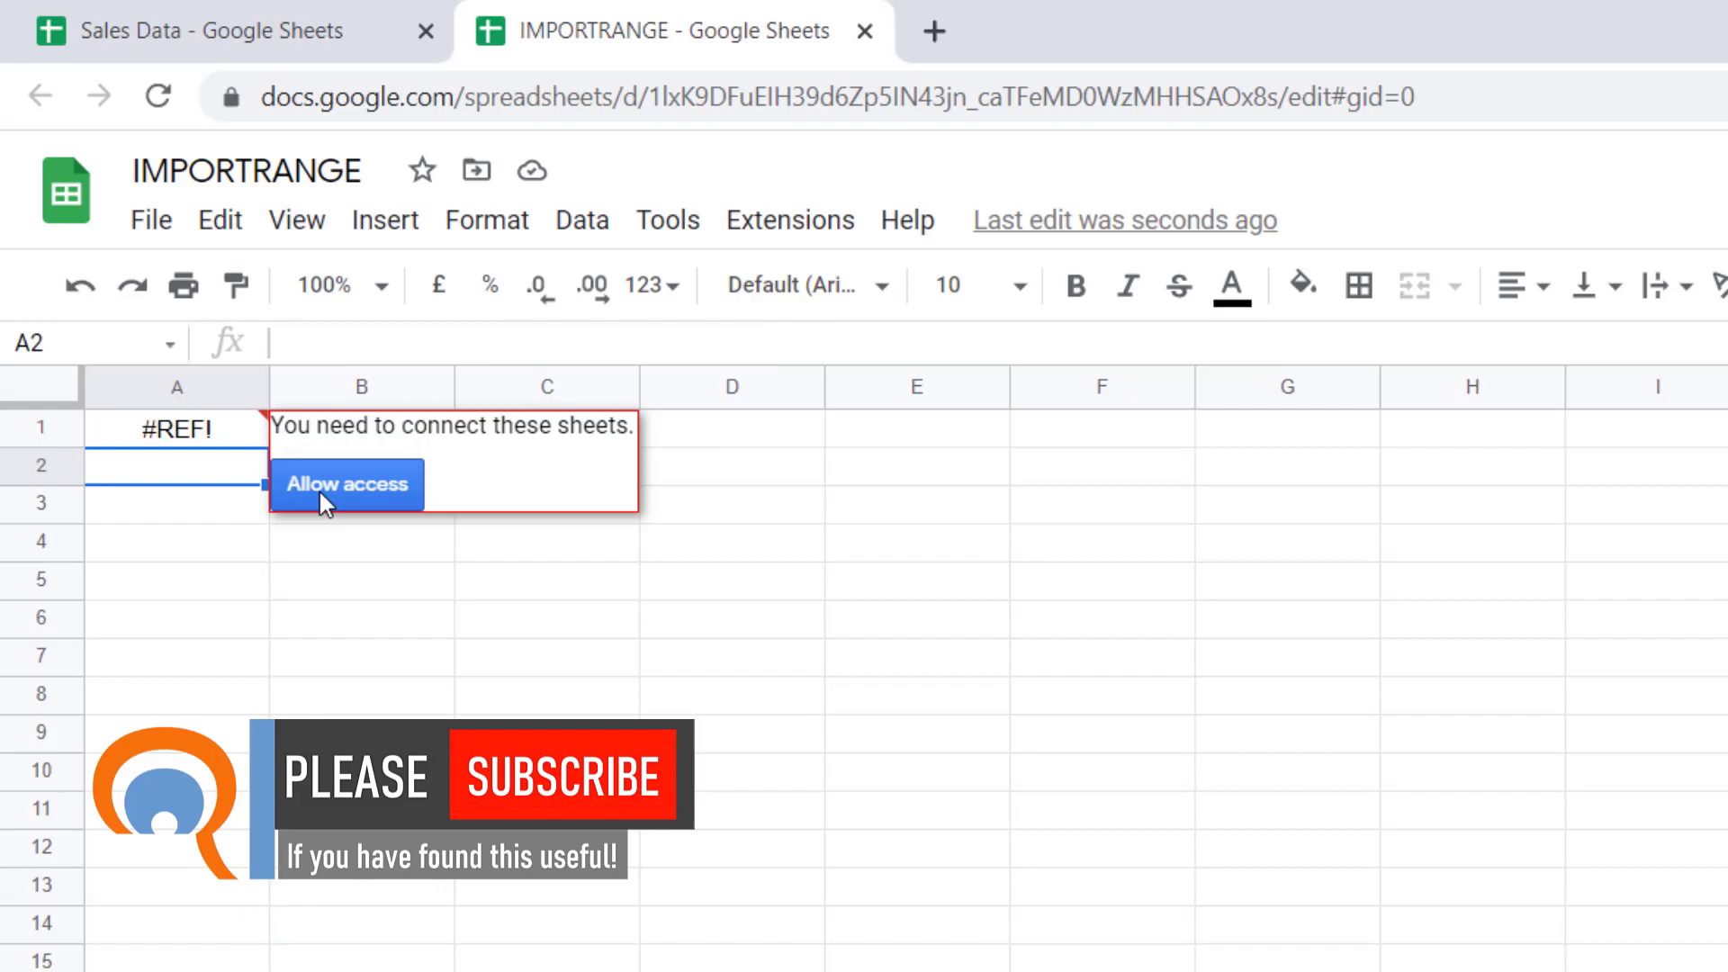
left_click(320, 493)
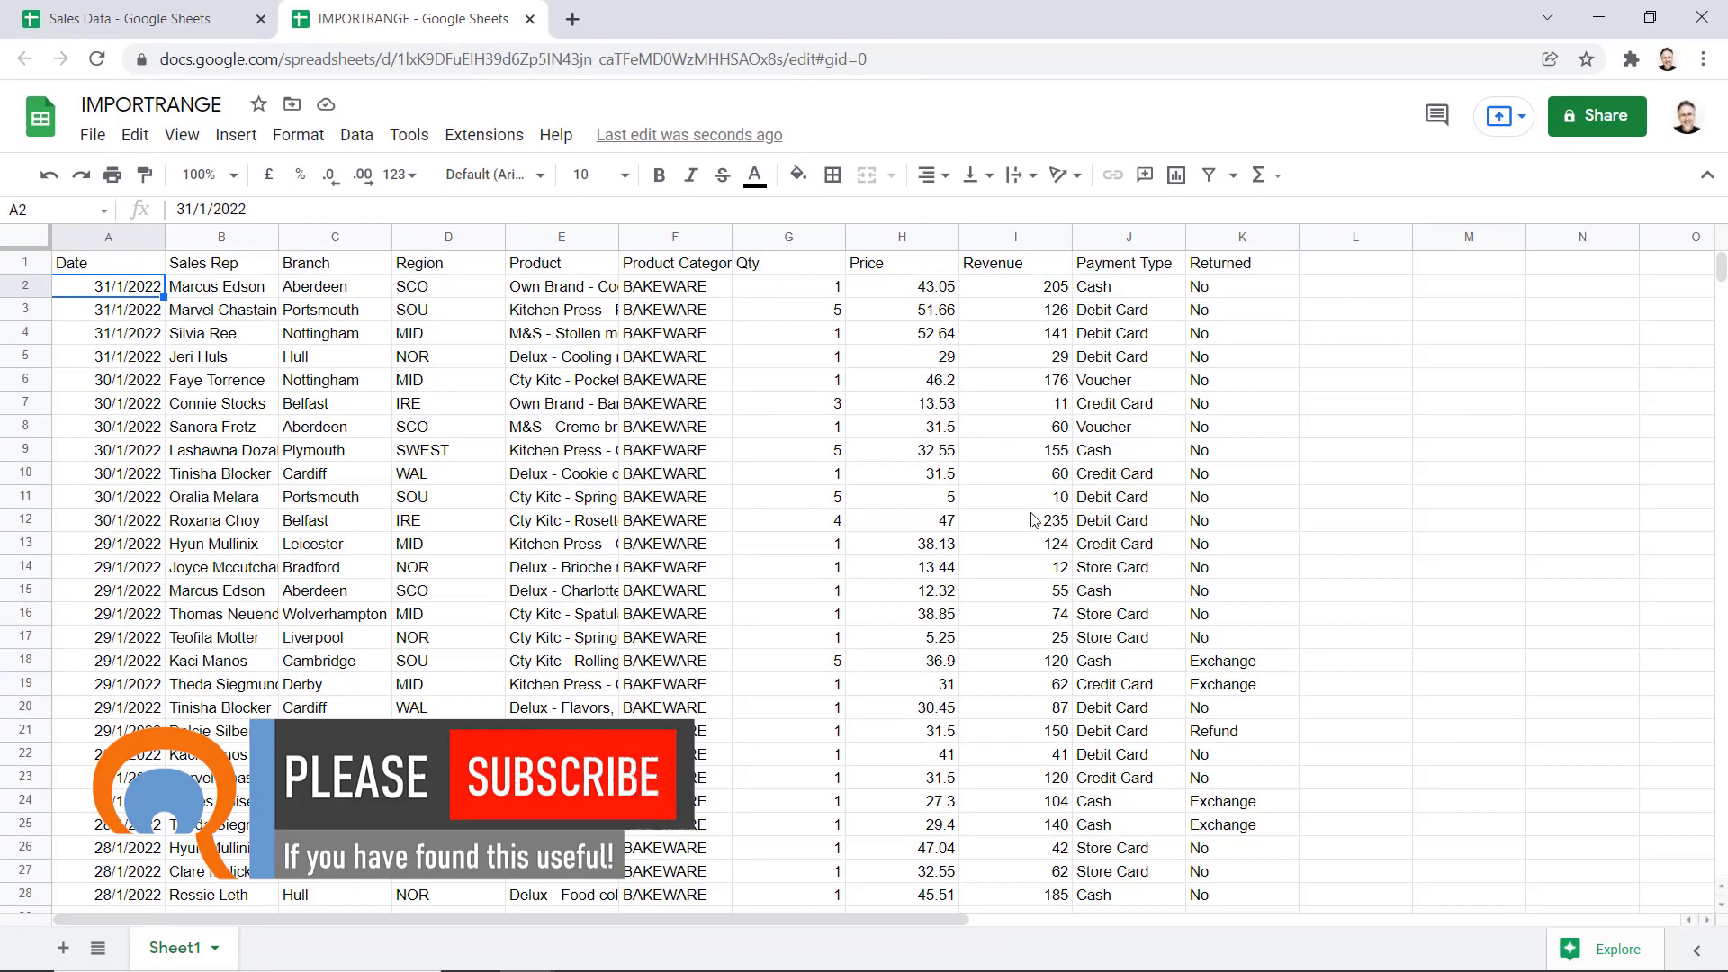
Select the A1:K101 range in A1's formula and compare it with the Bakeware sheet in Sales Data
left_click(110, 269)
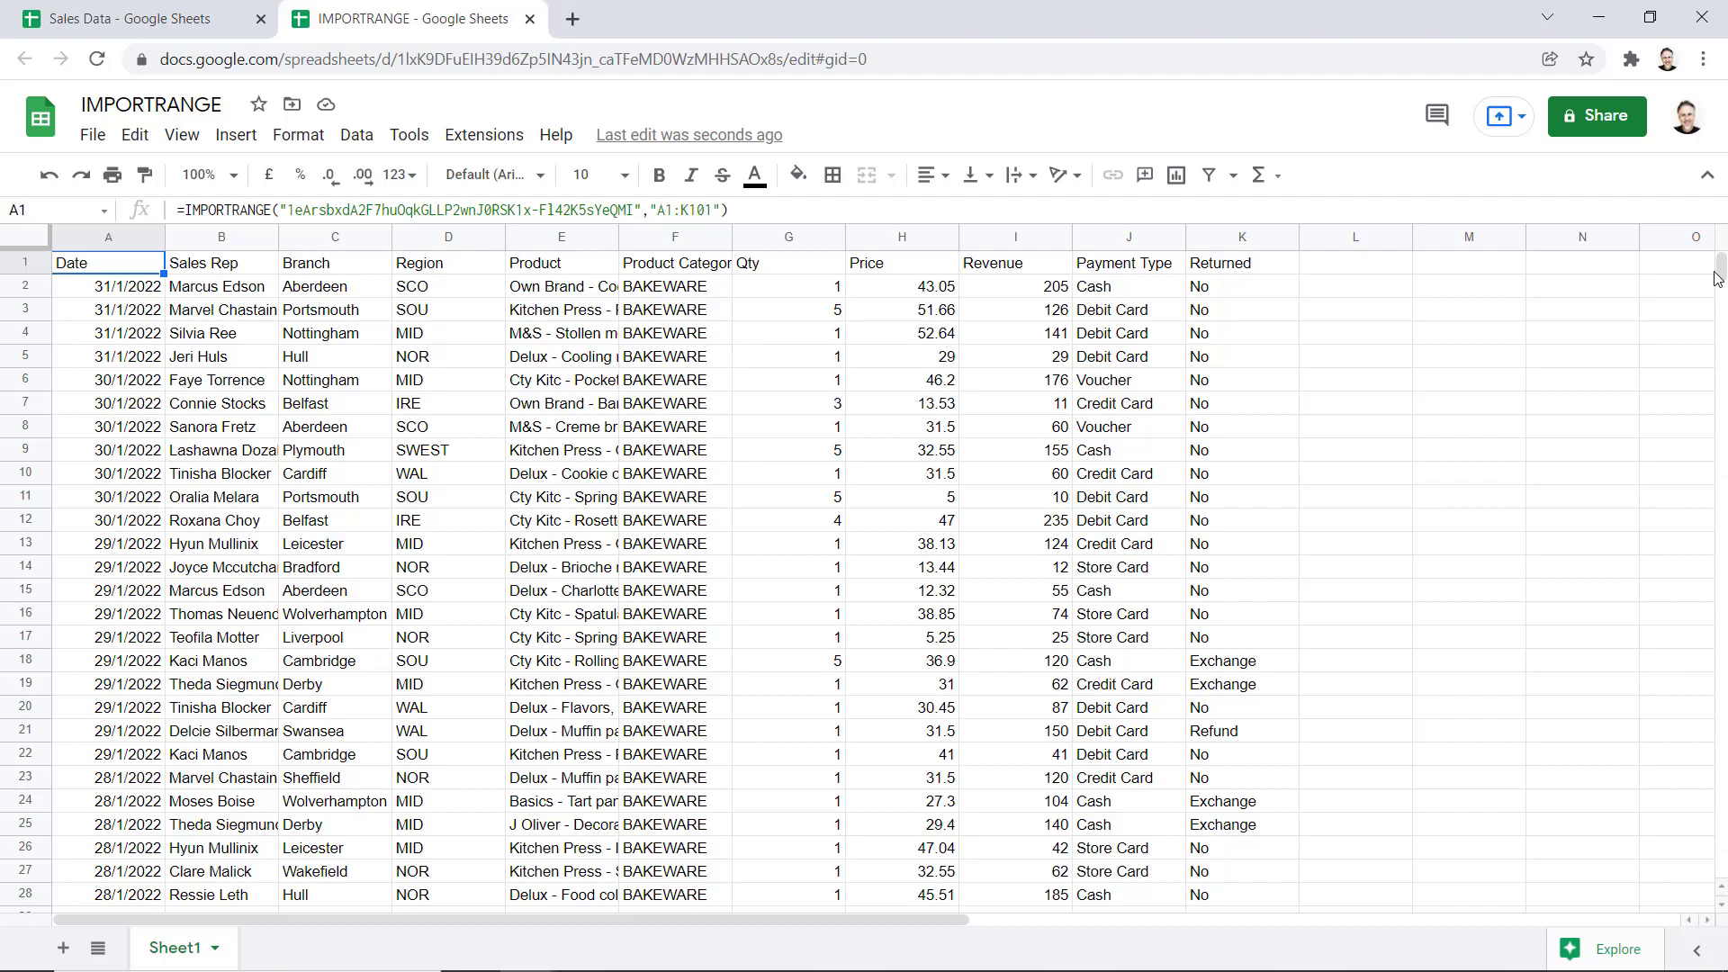
left_click_drag(1717, 279, 1659, 223)
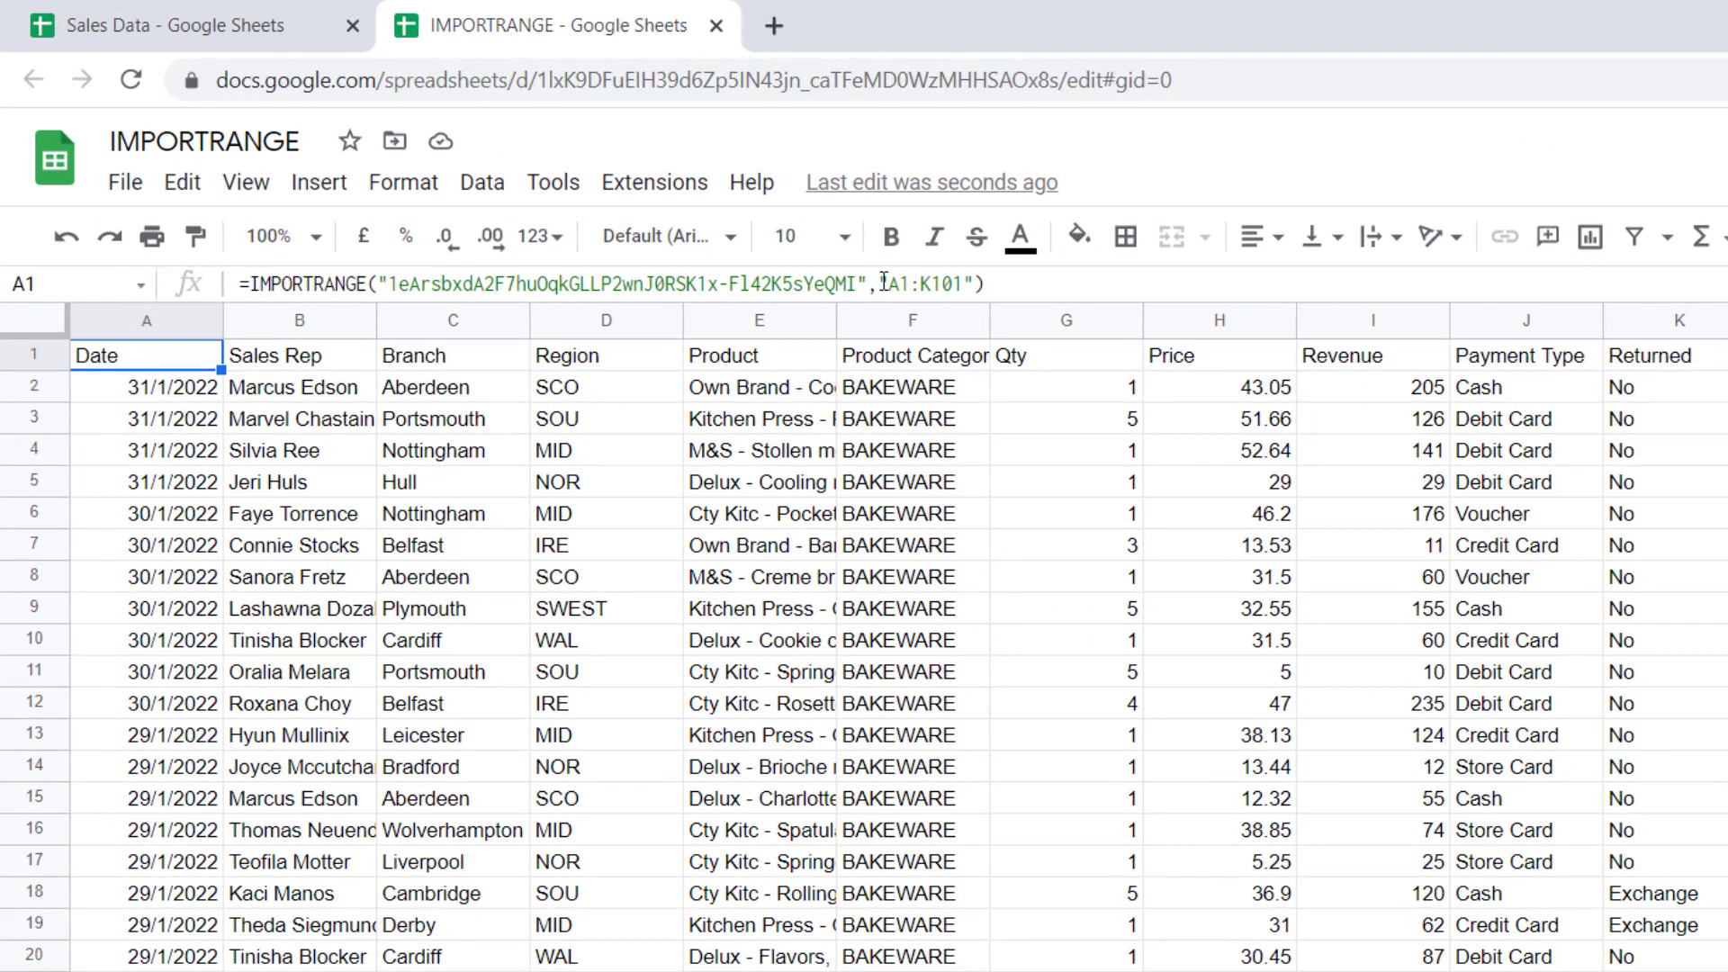
left_click_drag(880, 284, 966, 286)
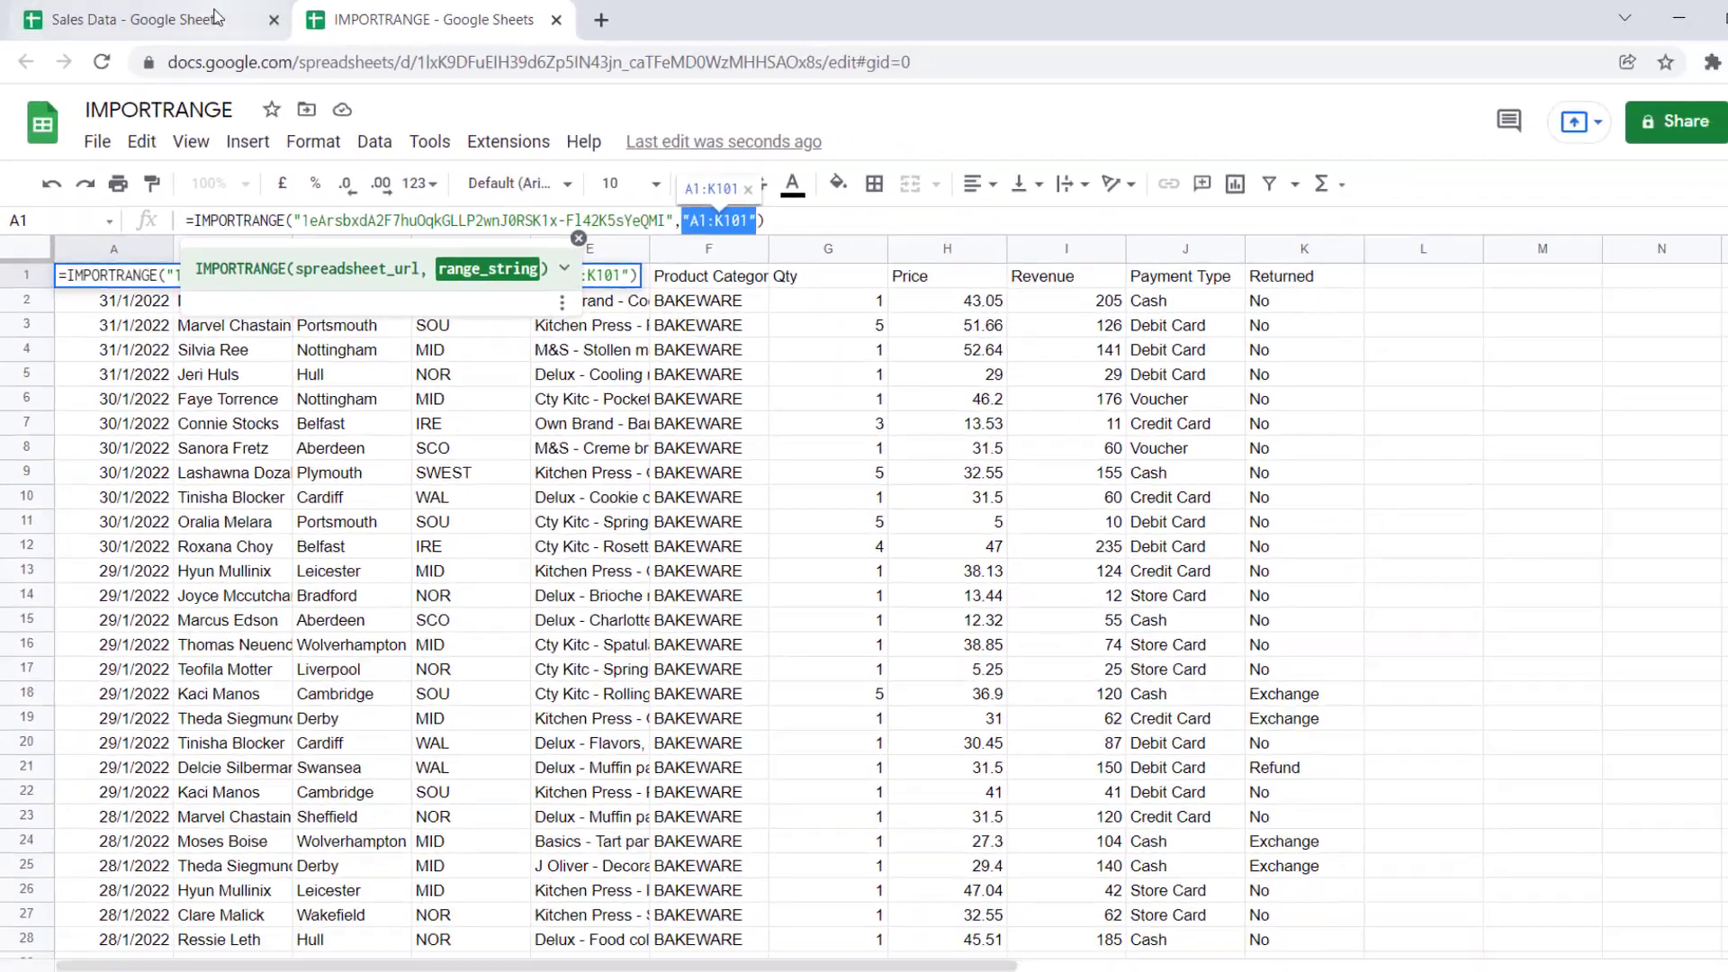
left_click(176, 25)
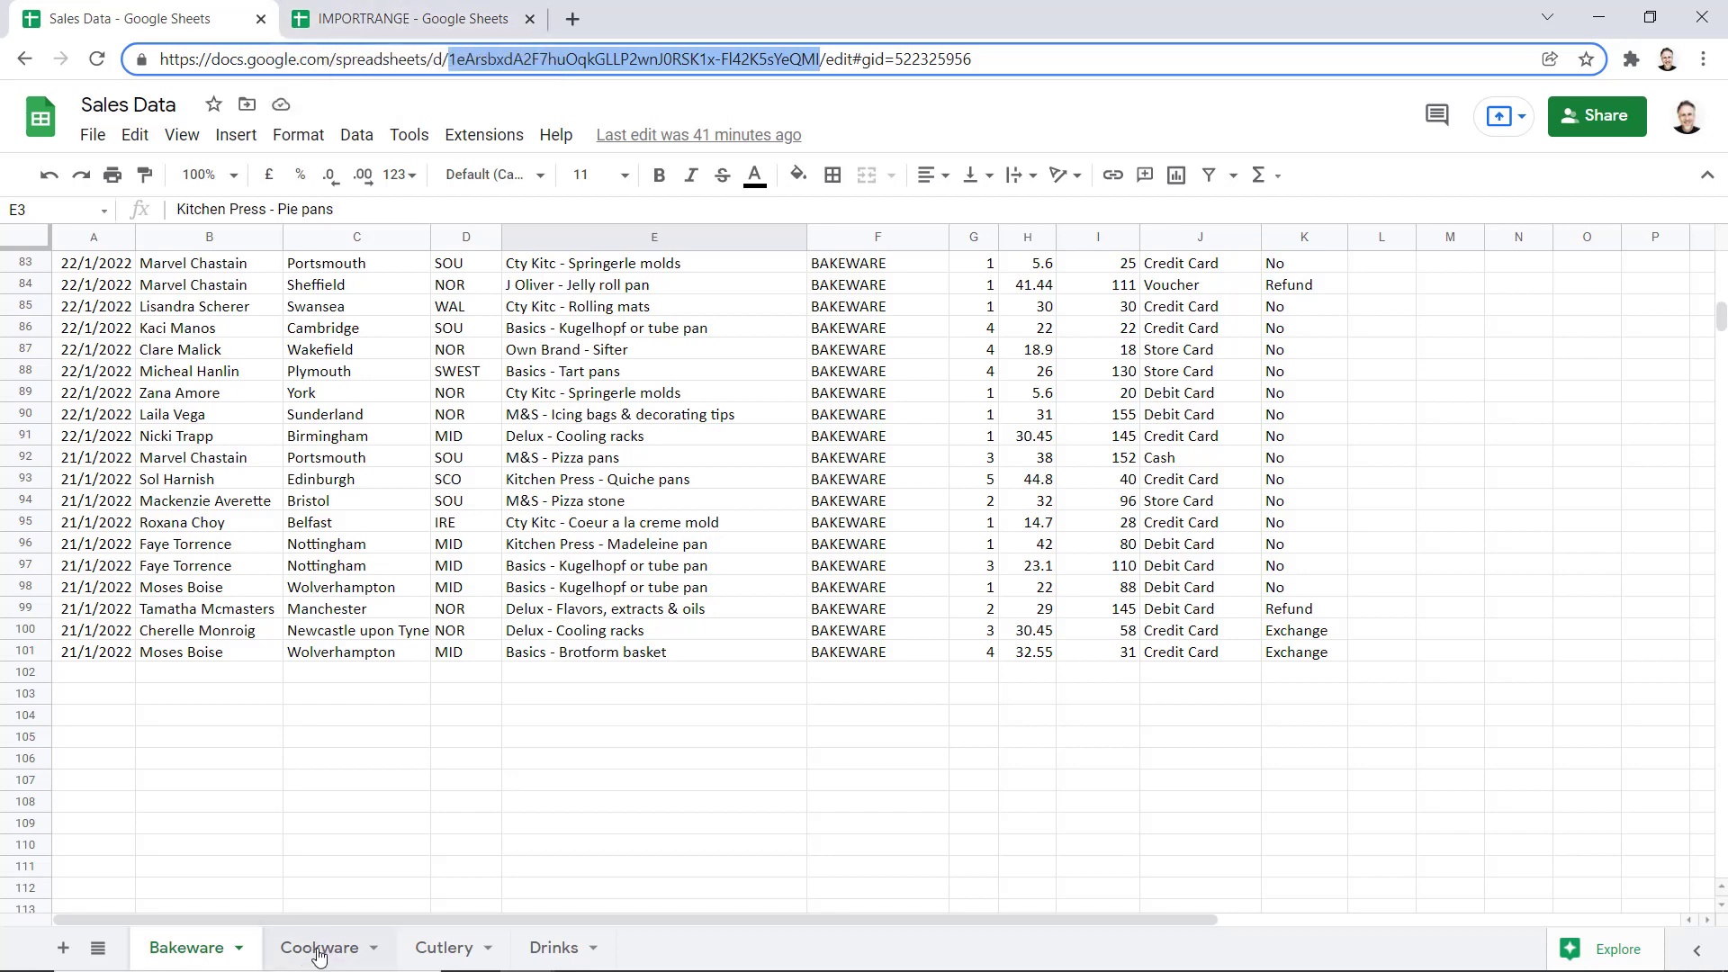
left_click(414, 18)
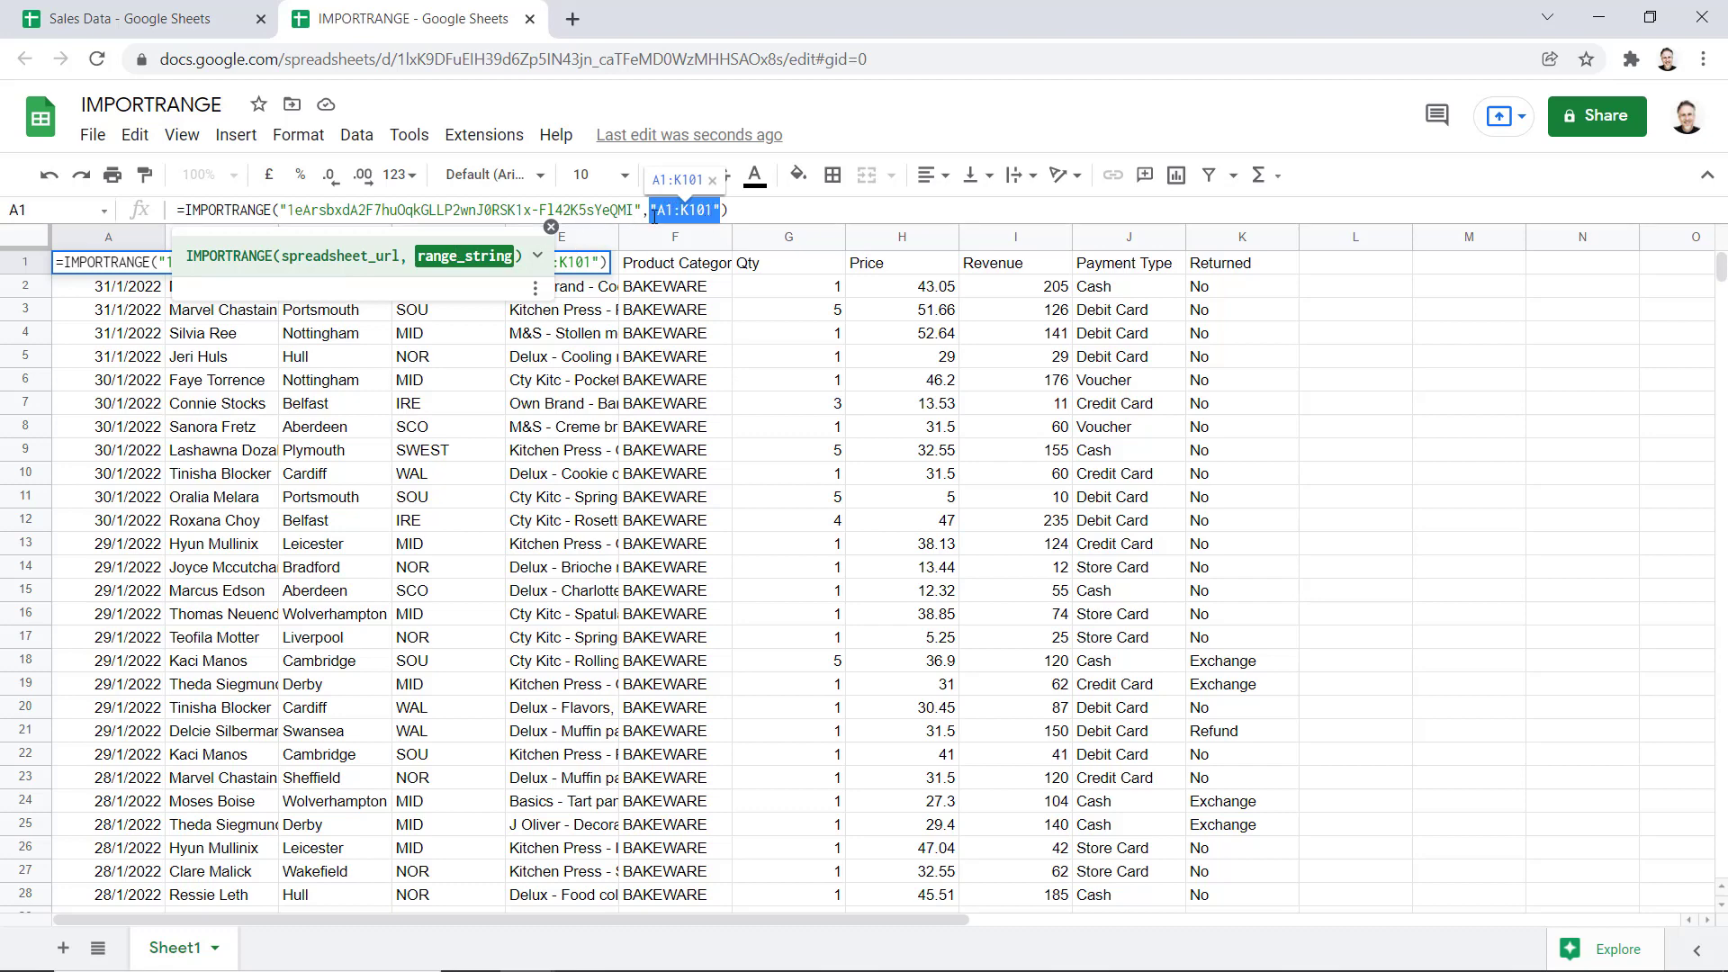
left_click(171, 20)
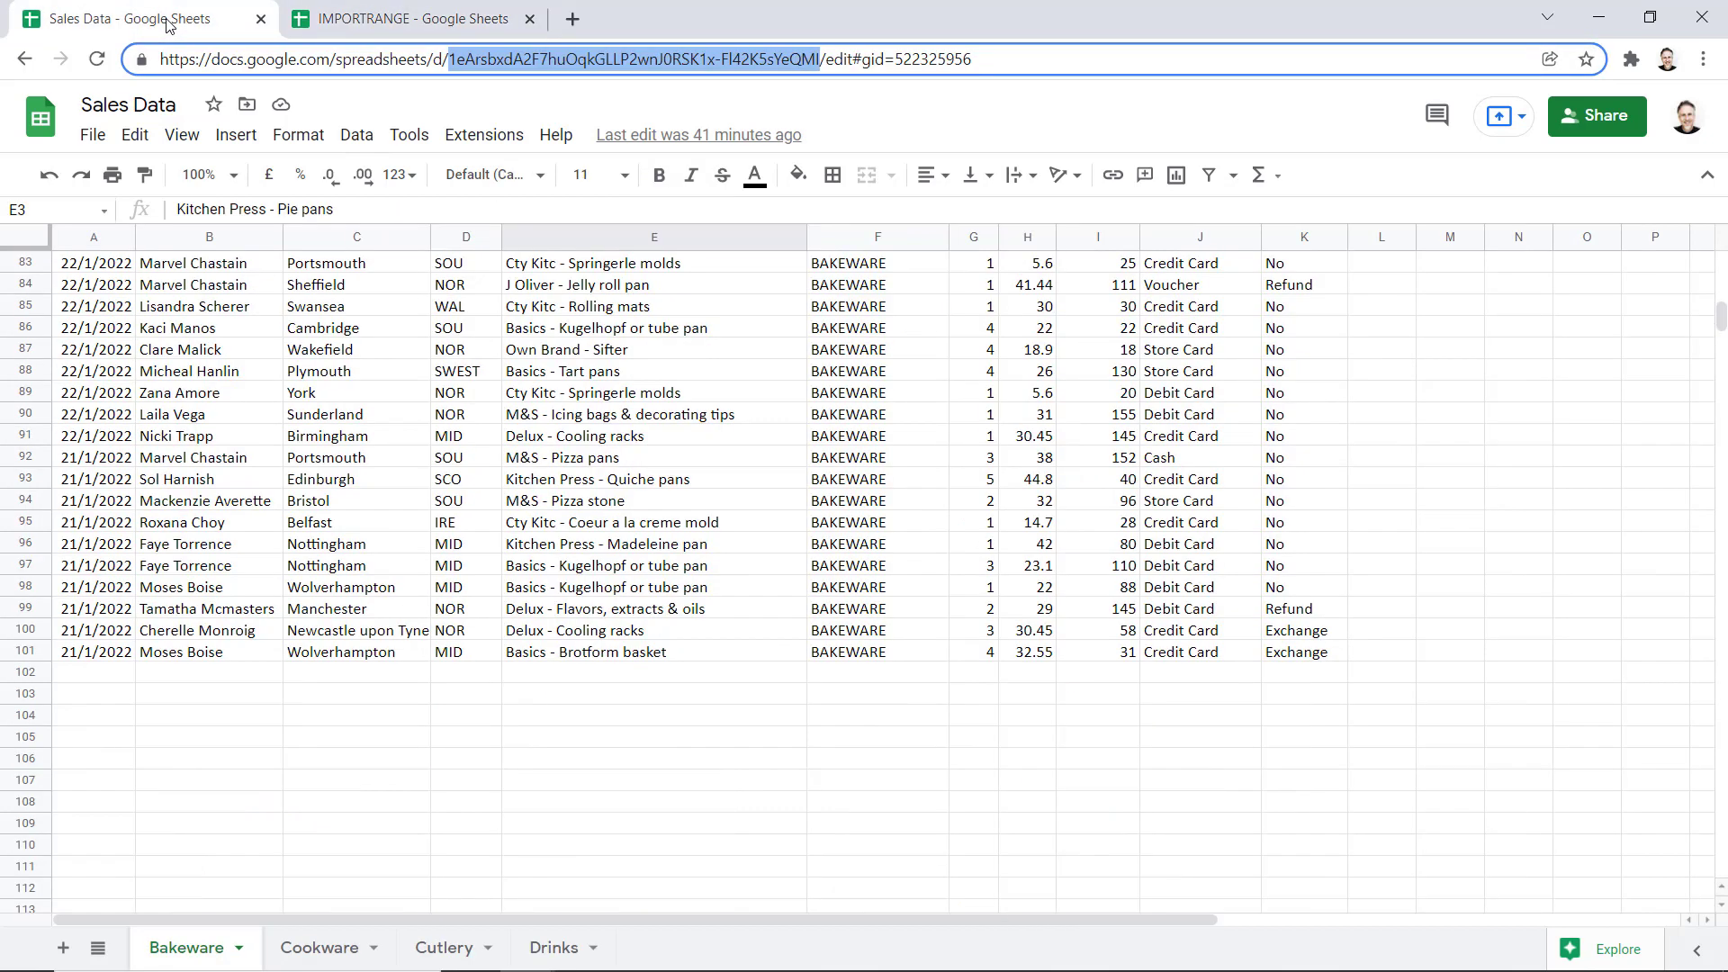
Add test row 102 in Bakeware with today's date, quantity 6 and price 65
left_click(98, 678)
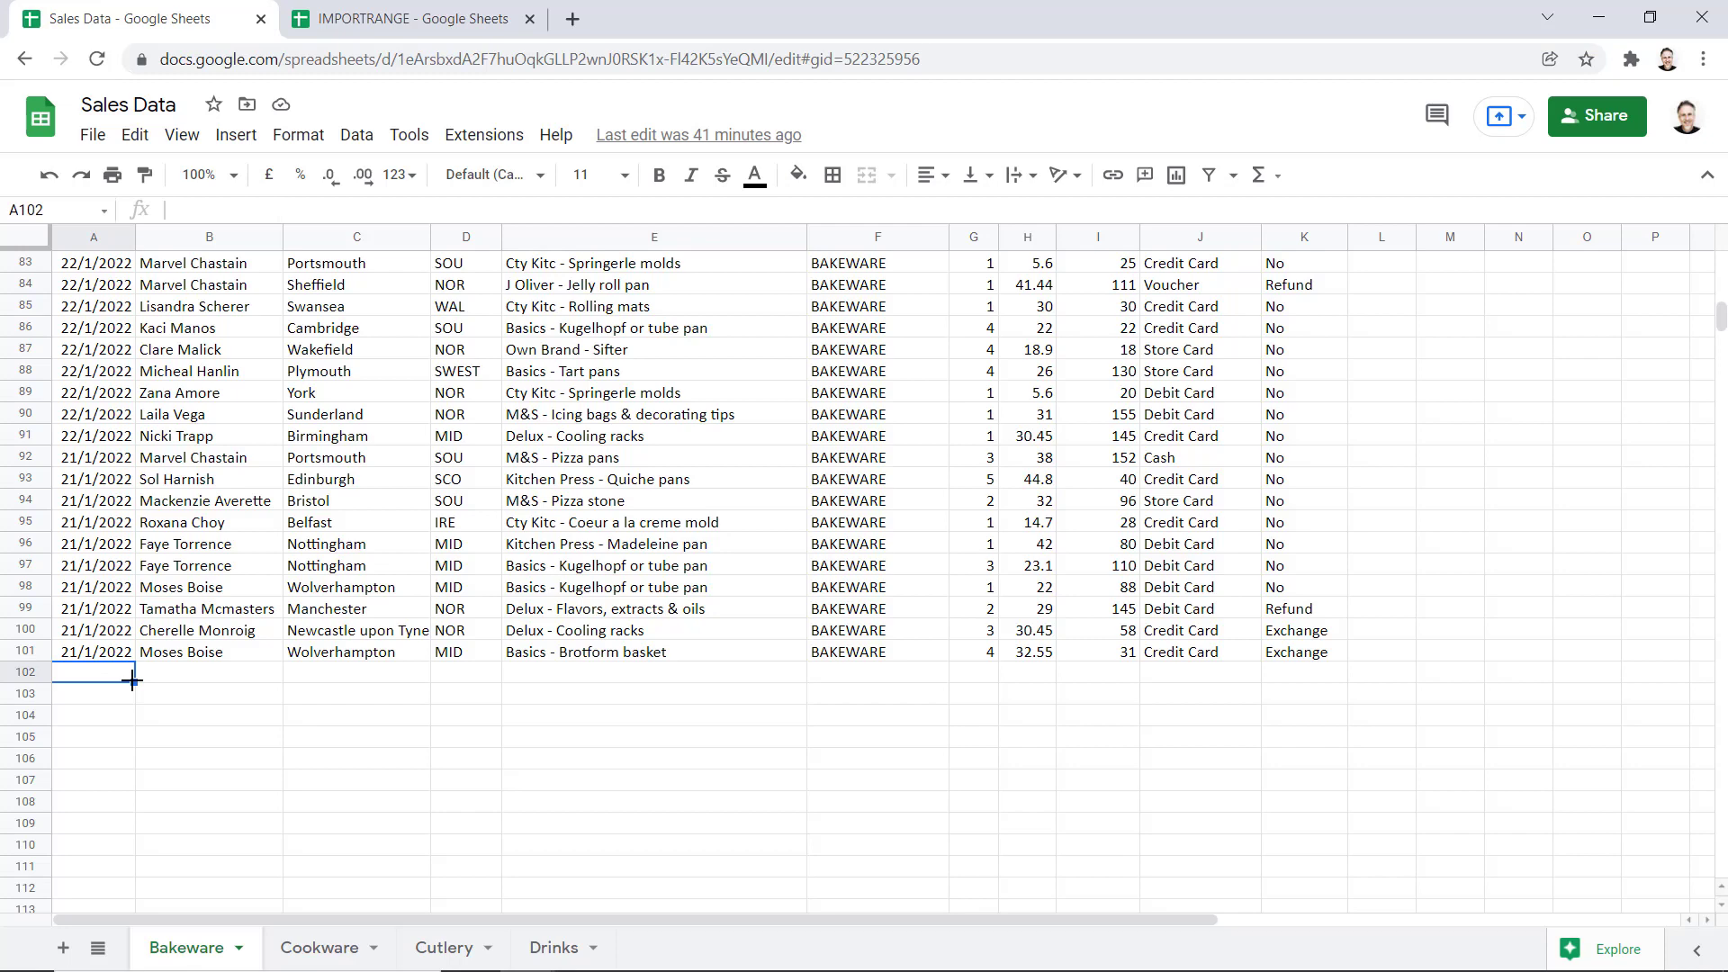
key("ctrl+semicolon")
left_click(215, 675)
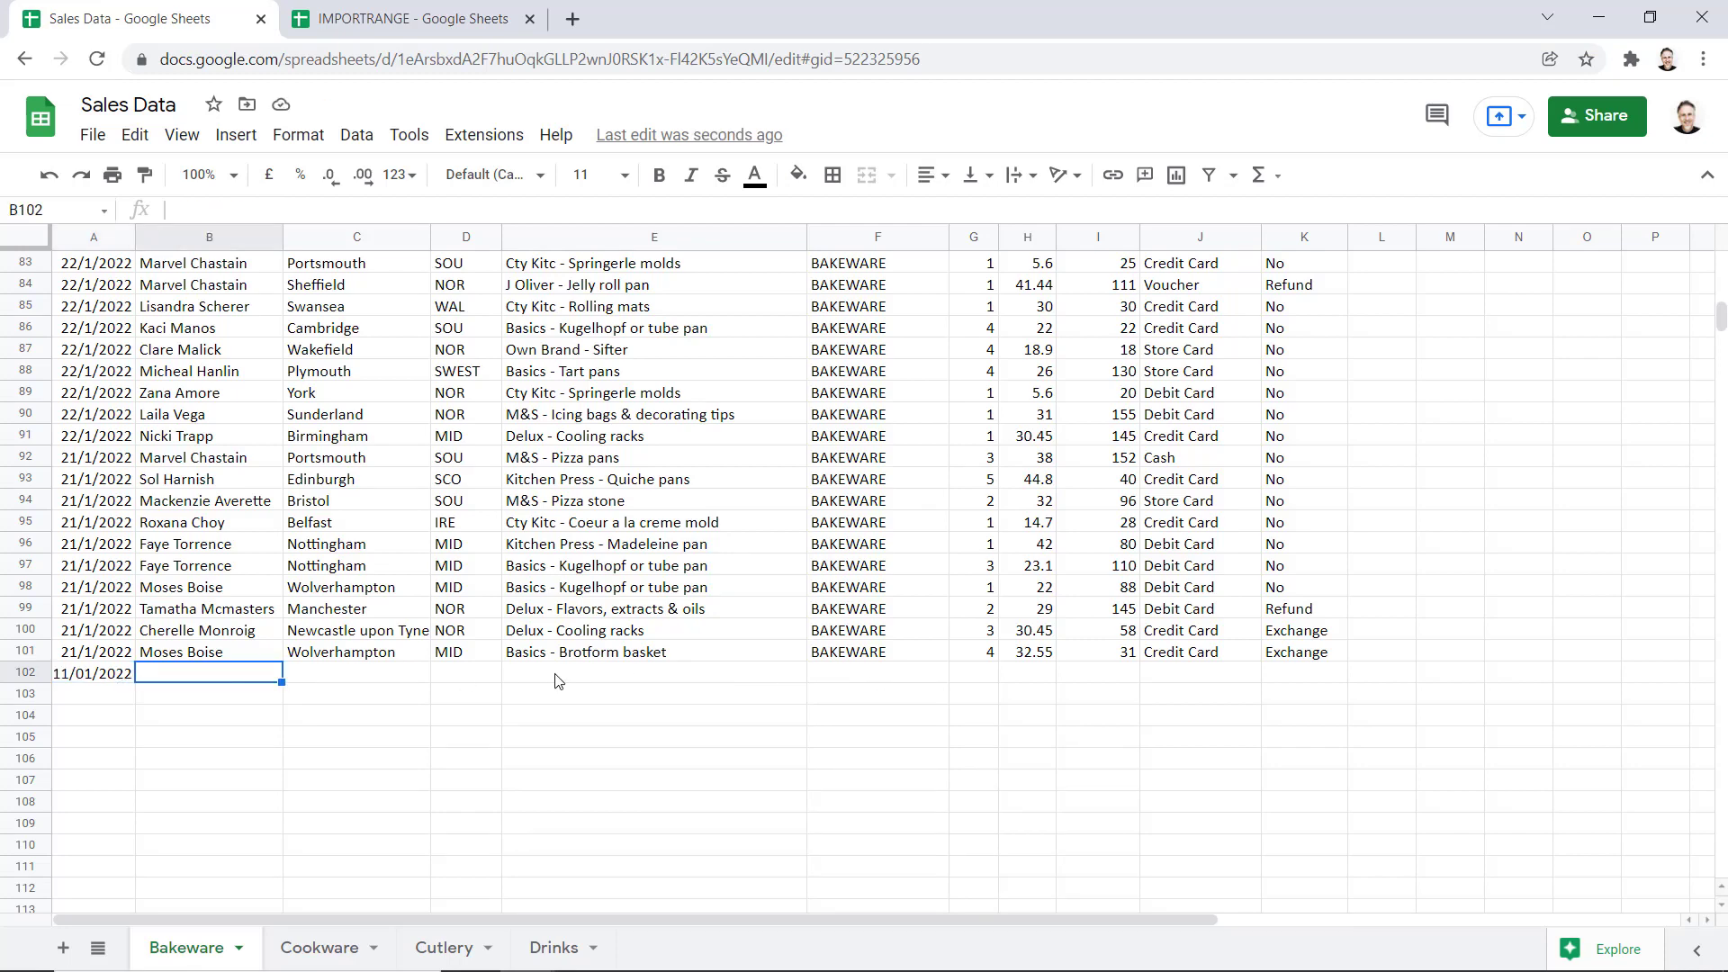
left_click(981, 675)
type("6")
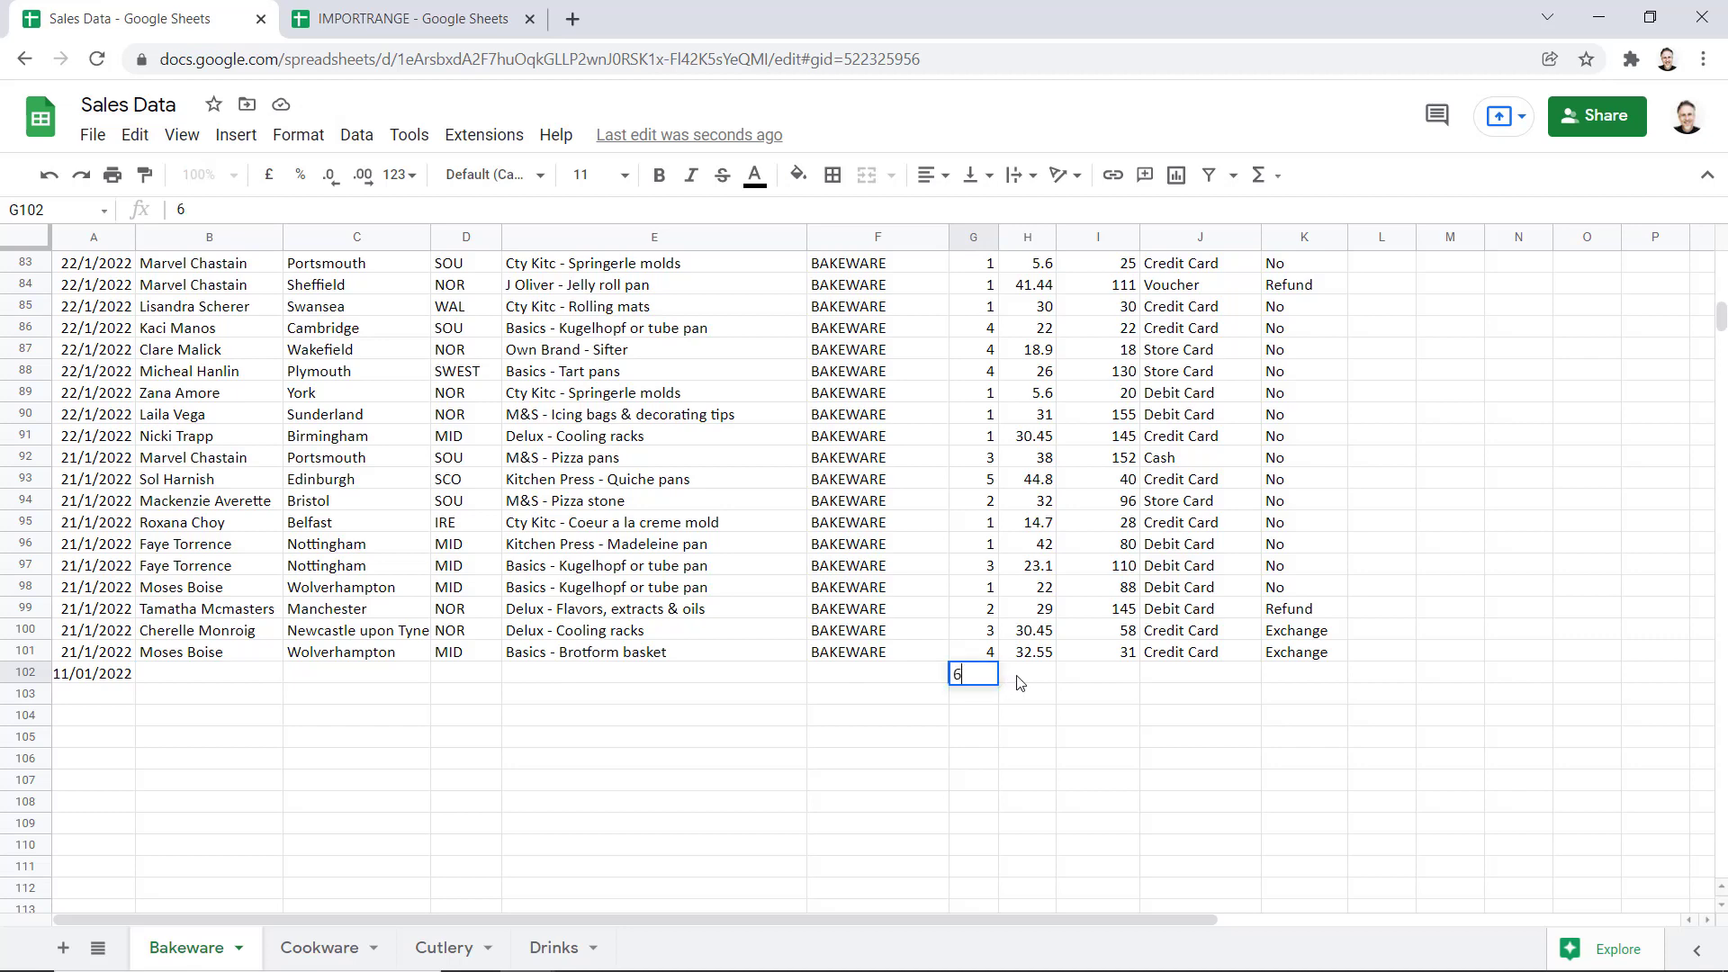
key("Tab")
type("65")
left_click(1015, 736)
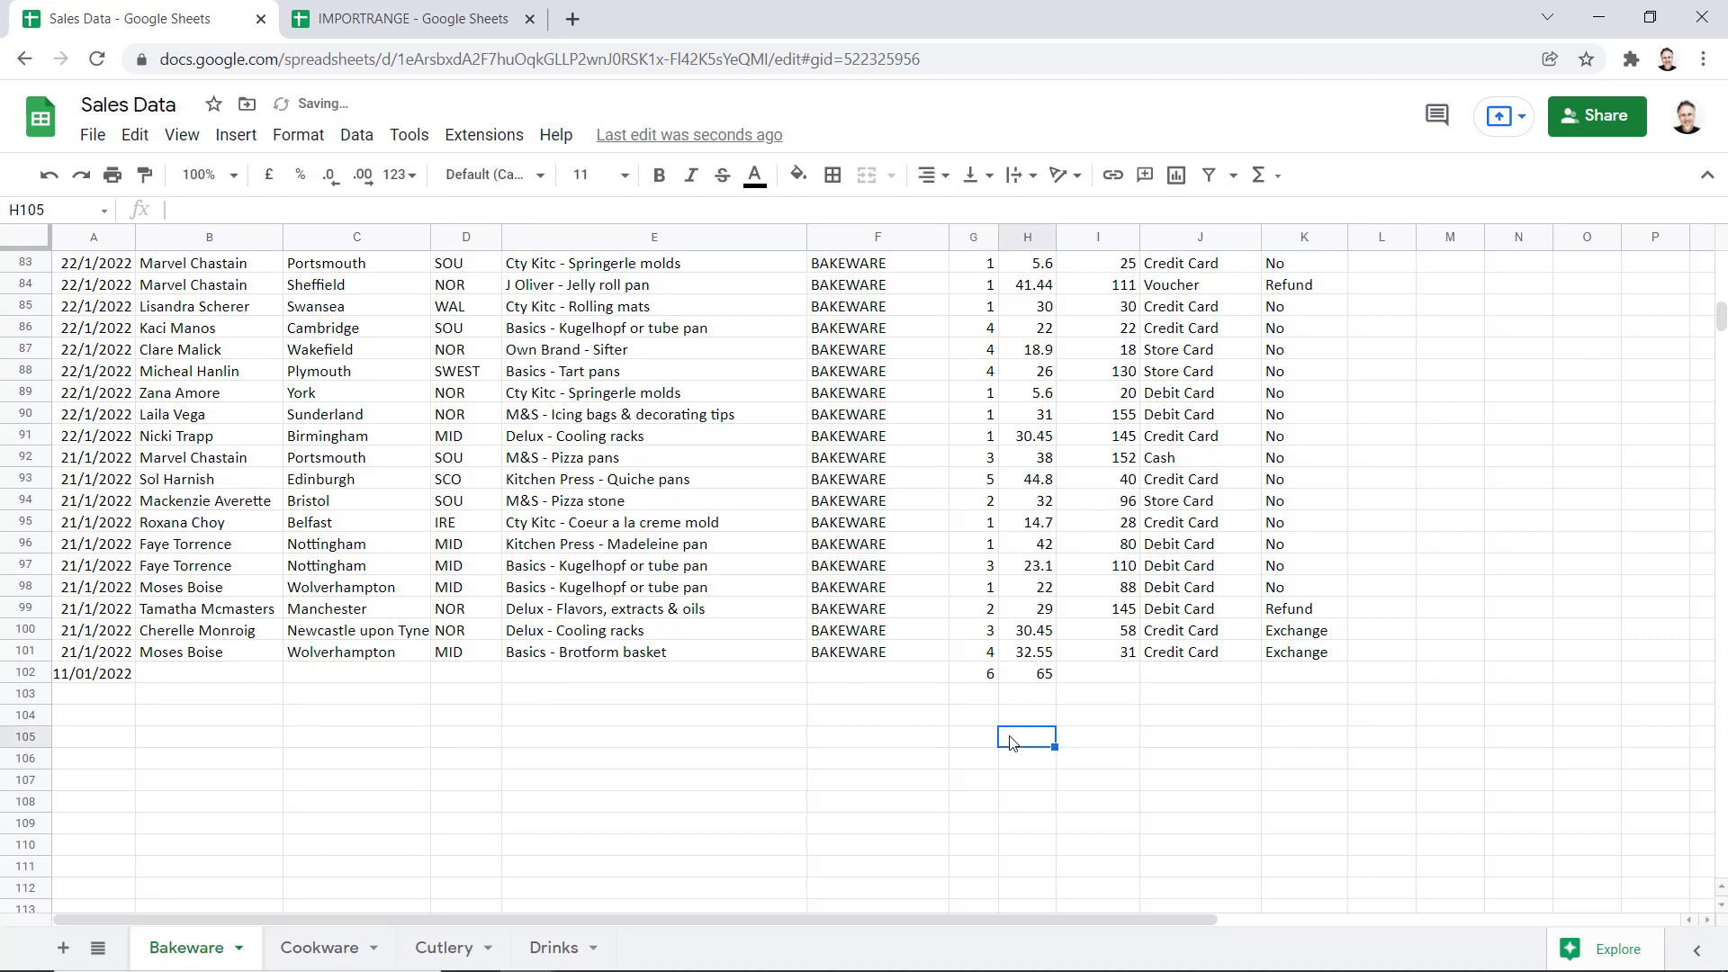
Check the IMPORTRANGE sheet, whose import stops at row 101 without the new row
left_click(369, 20)
left_click(453, 428)
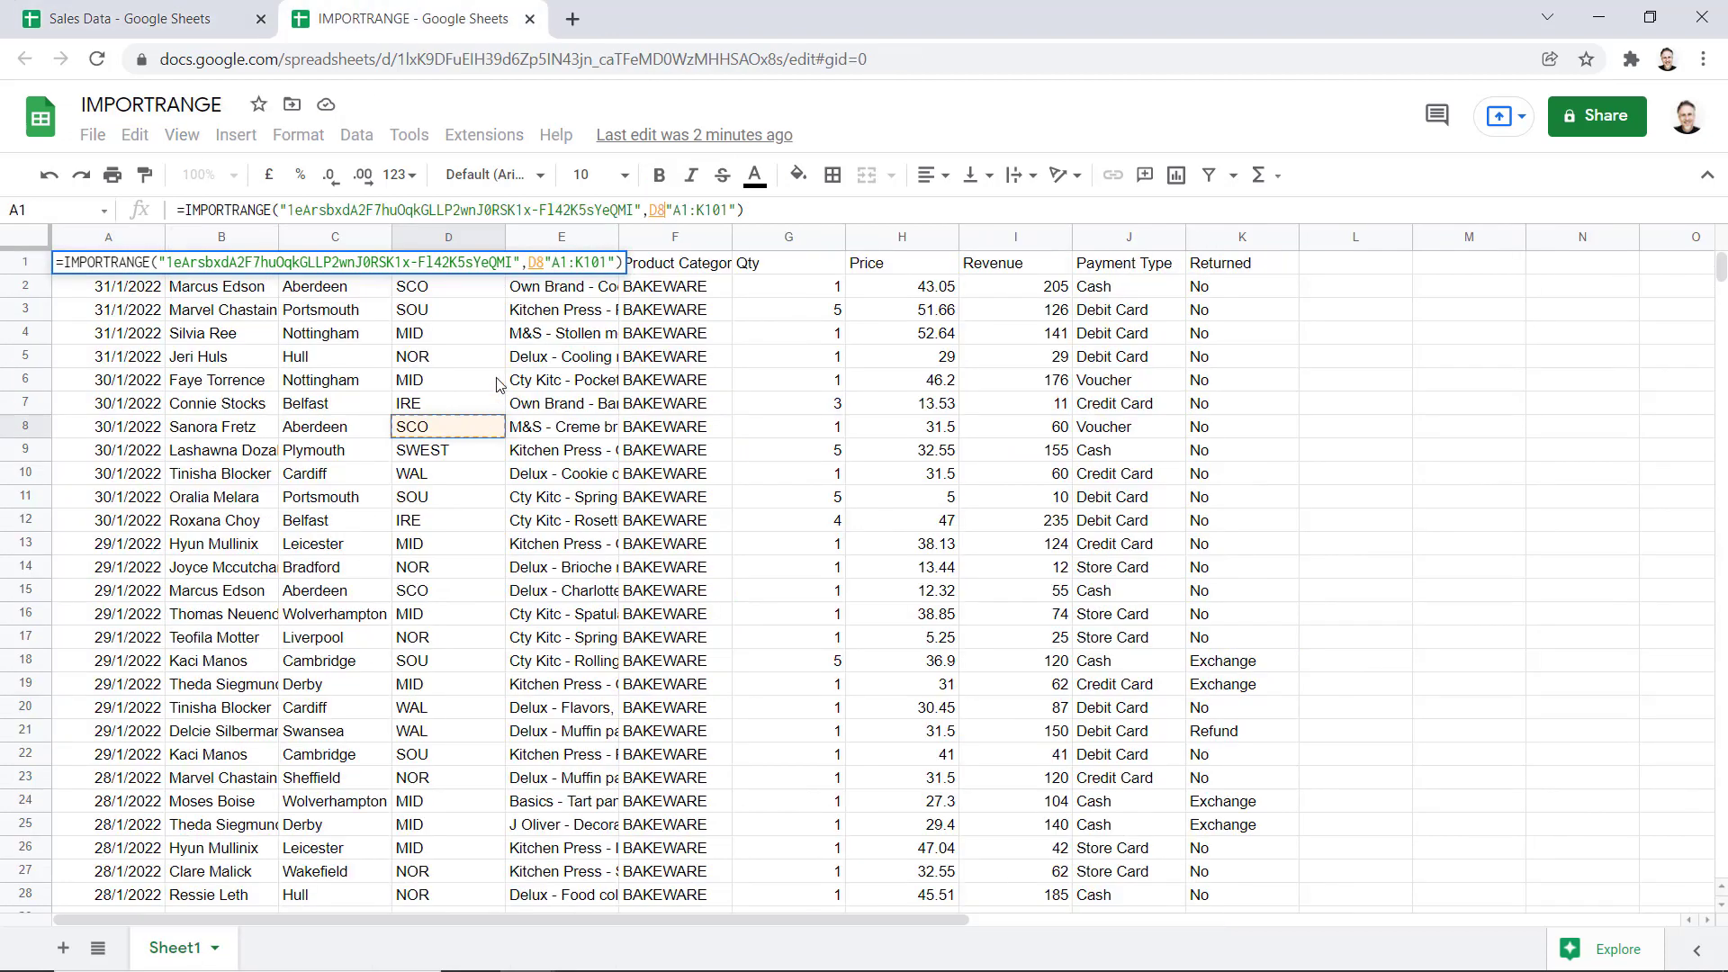
key("Escape")
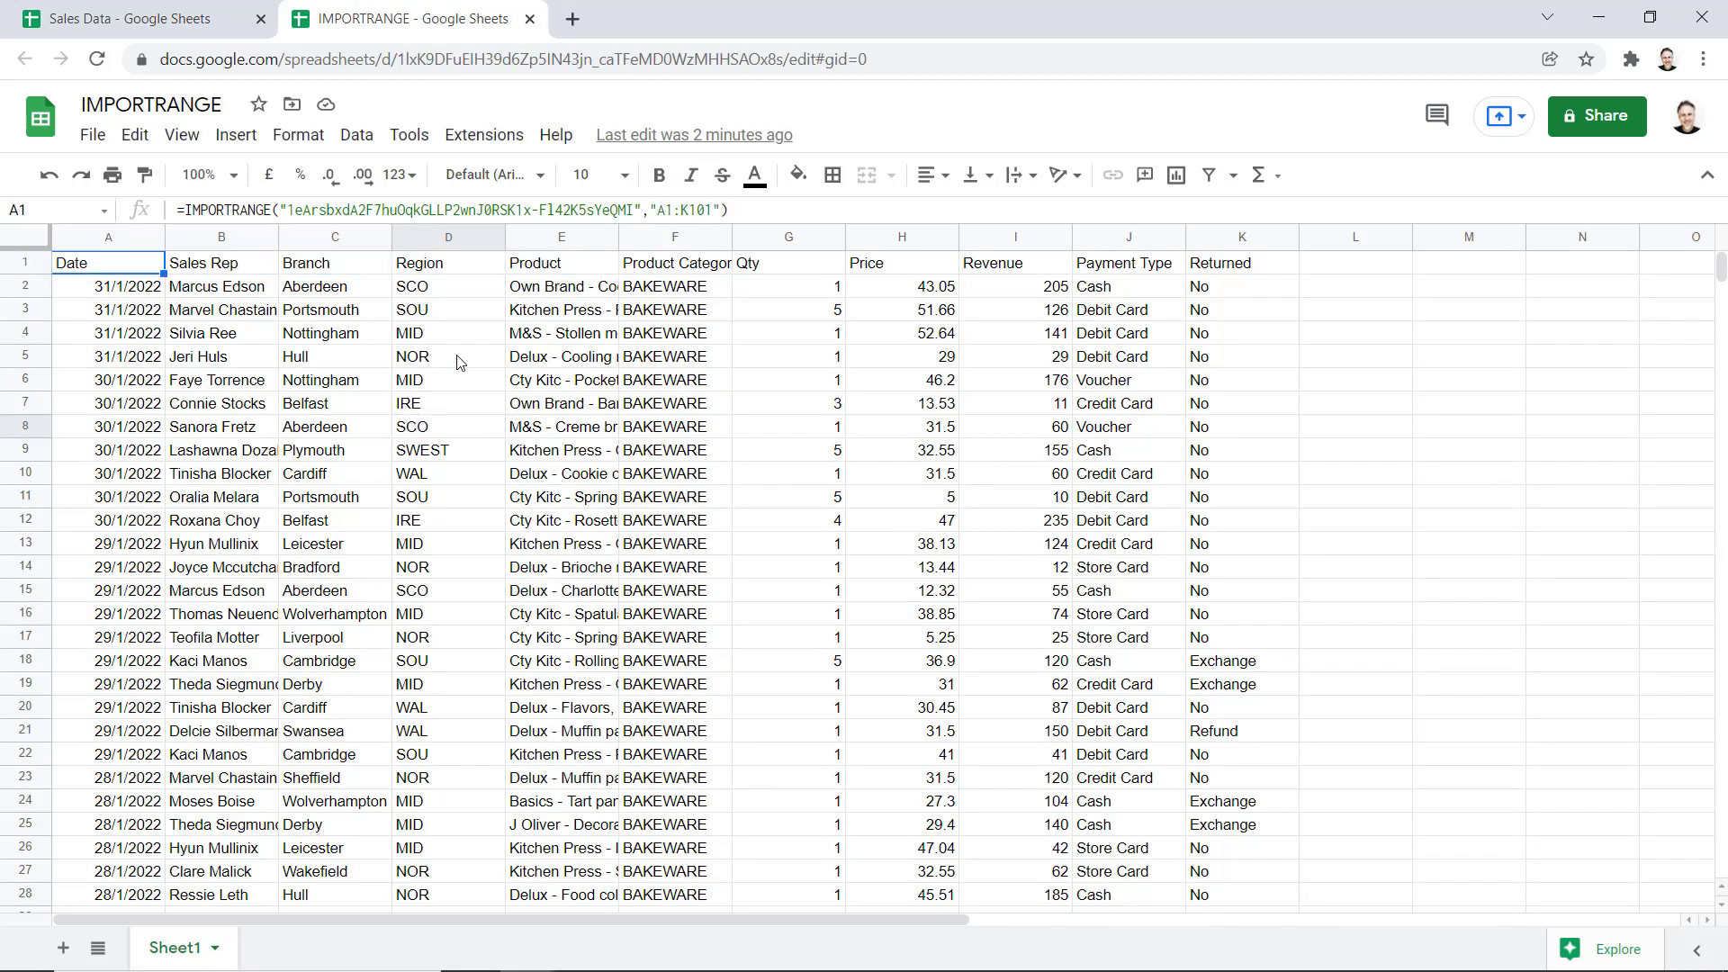
scroll(552, 517, "down", 12)
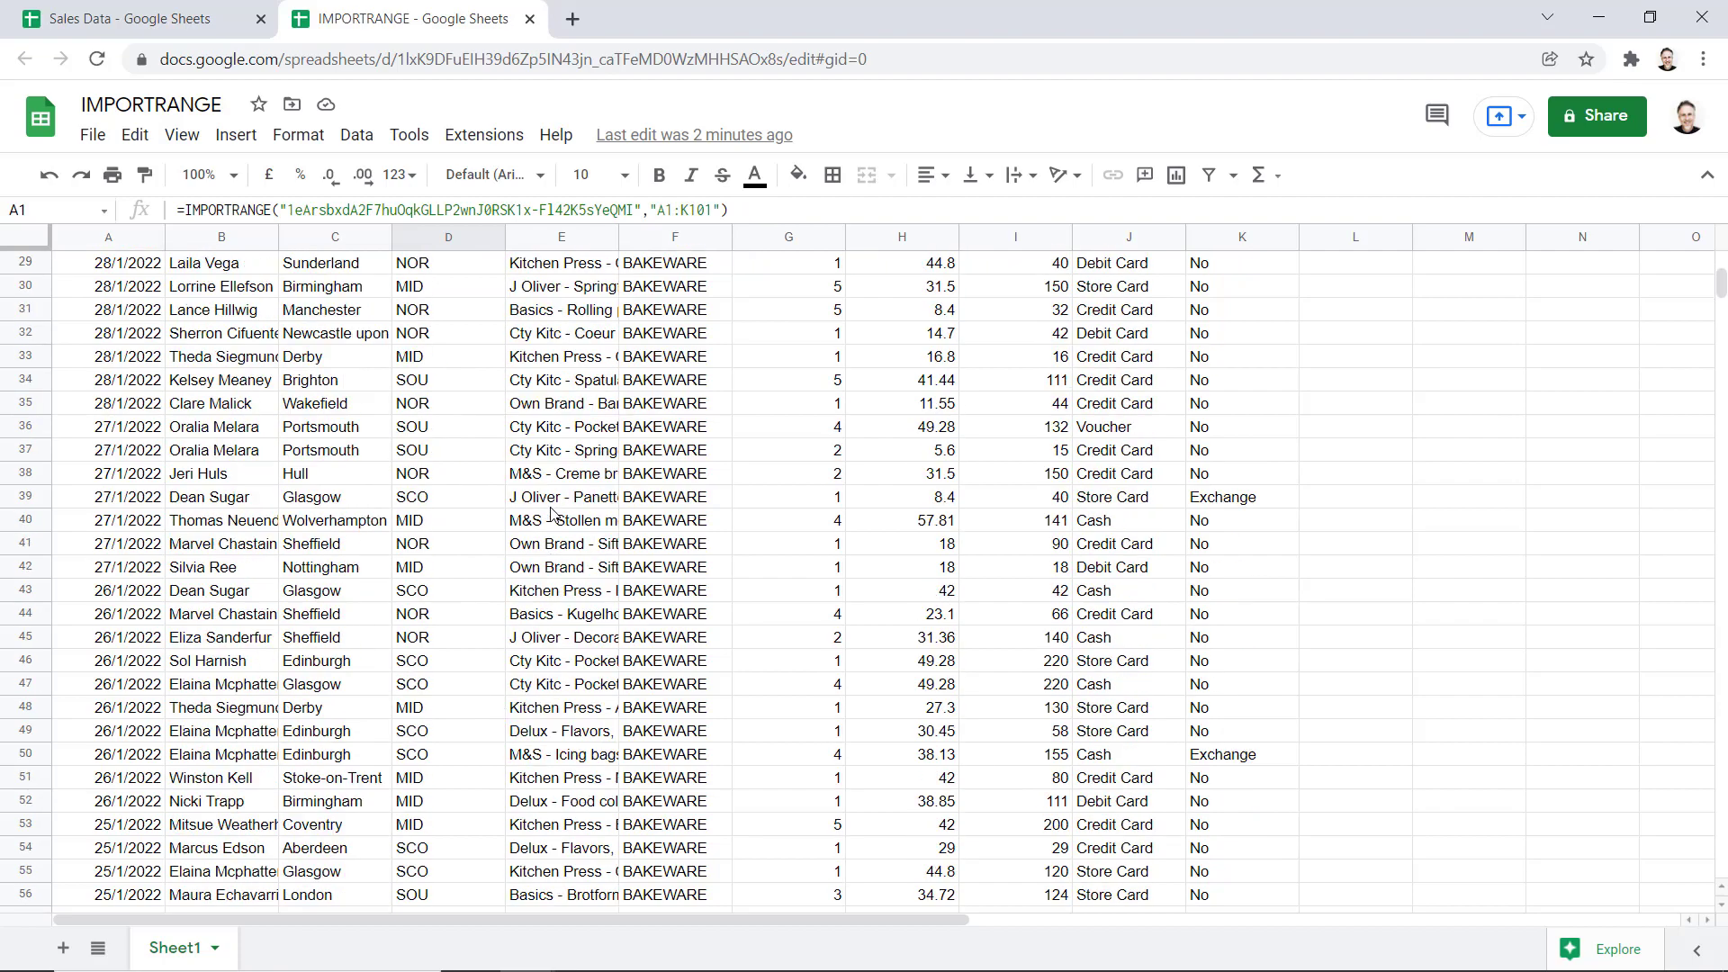
scroll(552, 518, "down", 10)
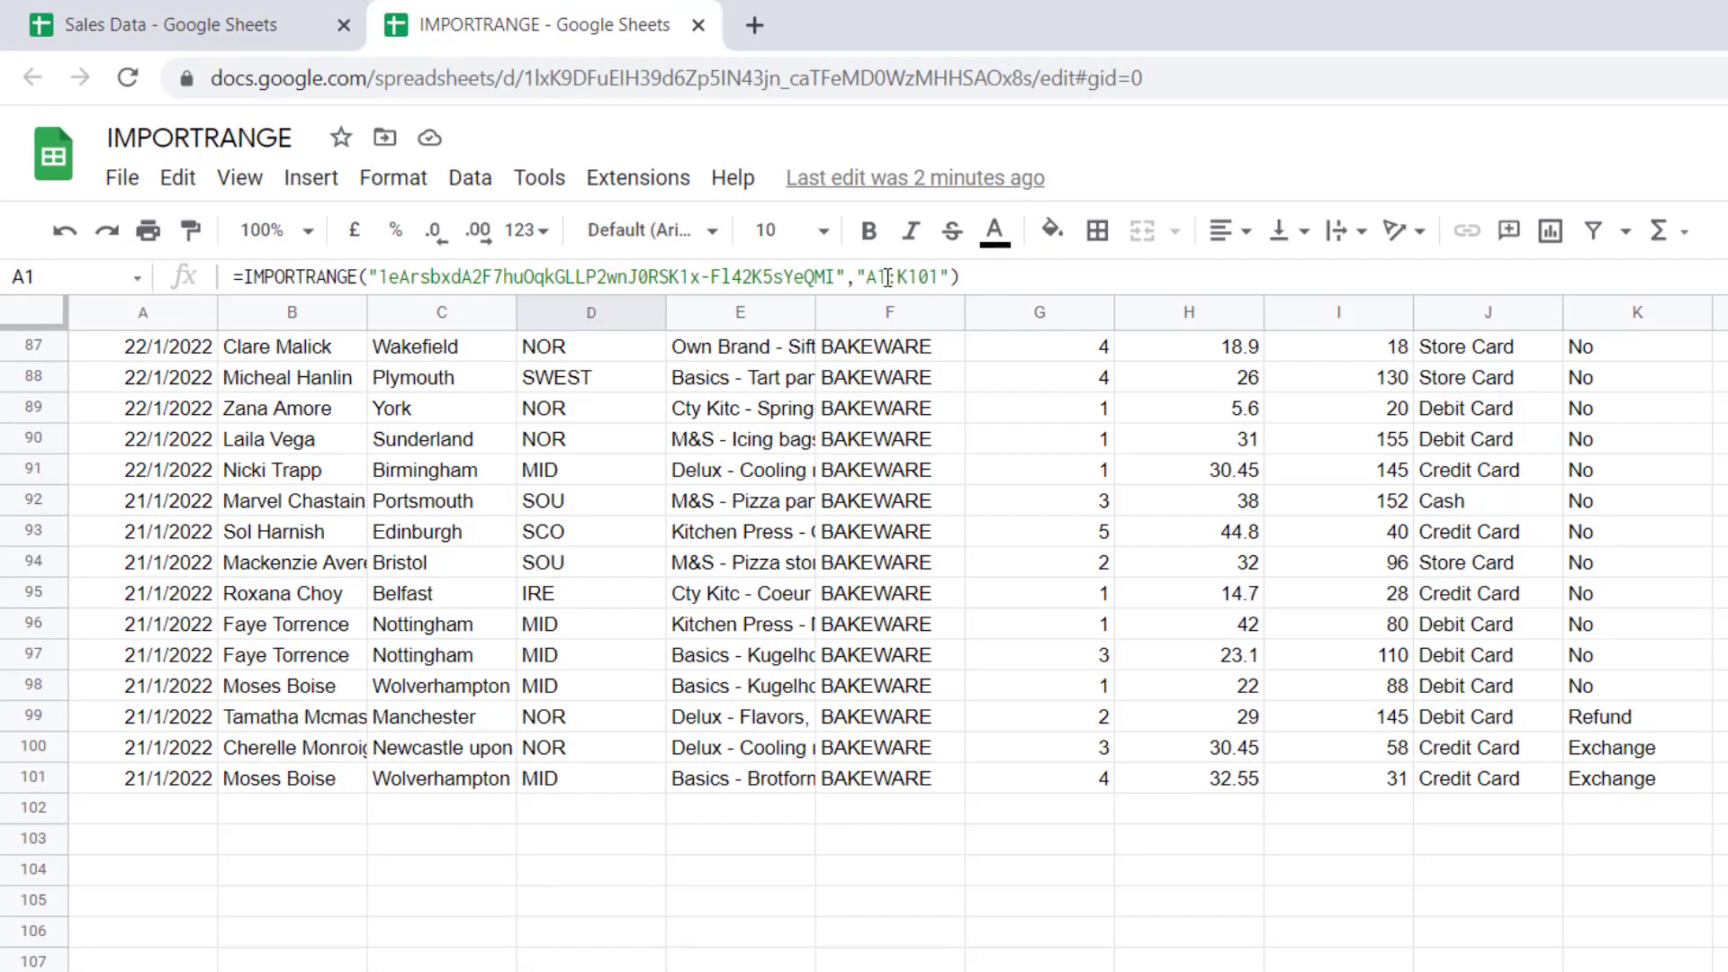
Change the import range from A1:K101 to whole columns A:K, then go back to Sales Data
left_click(888, 277)
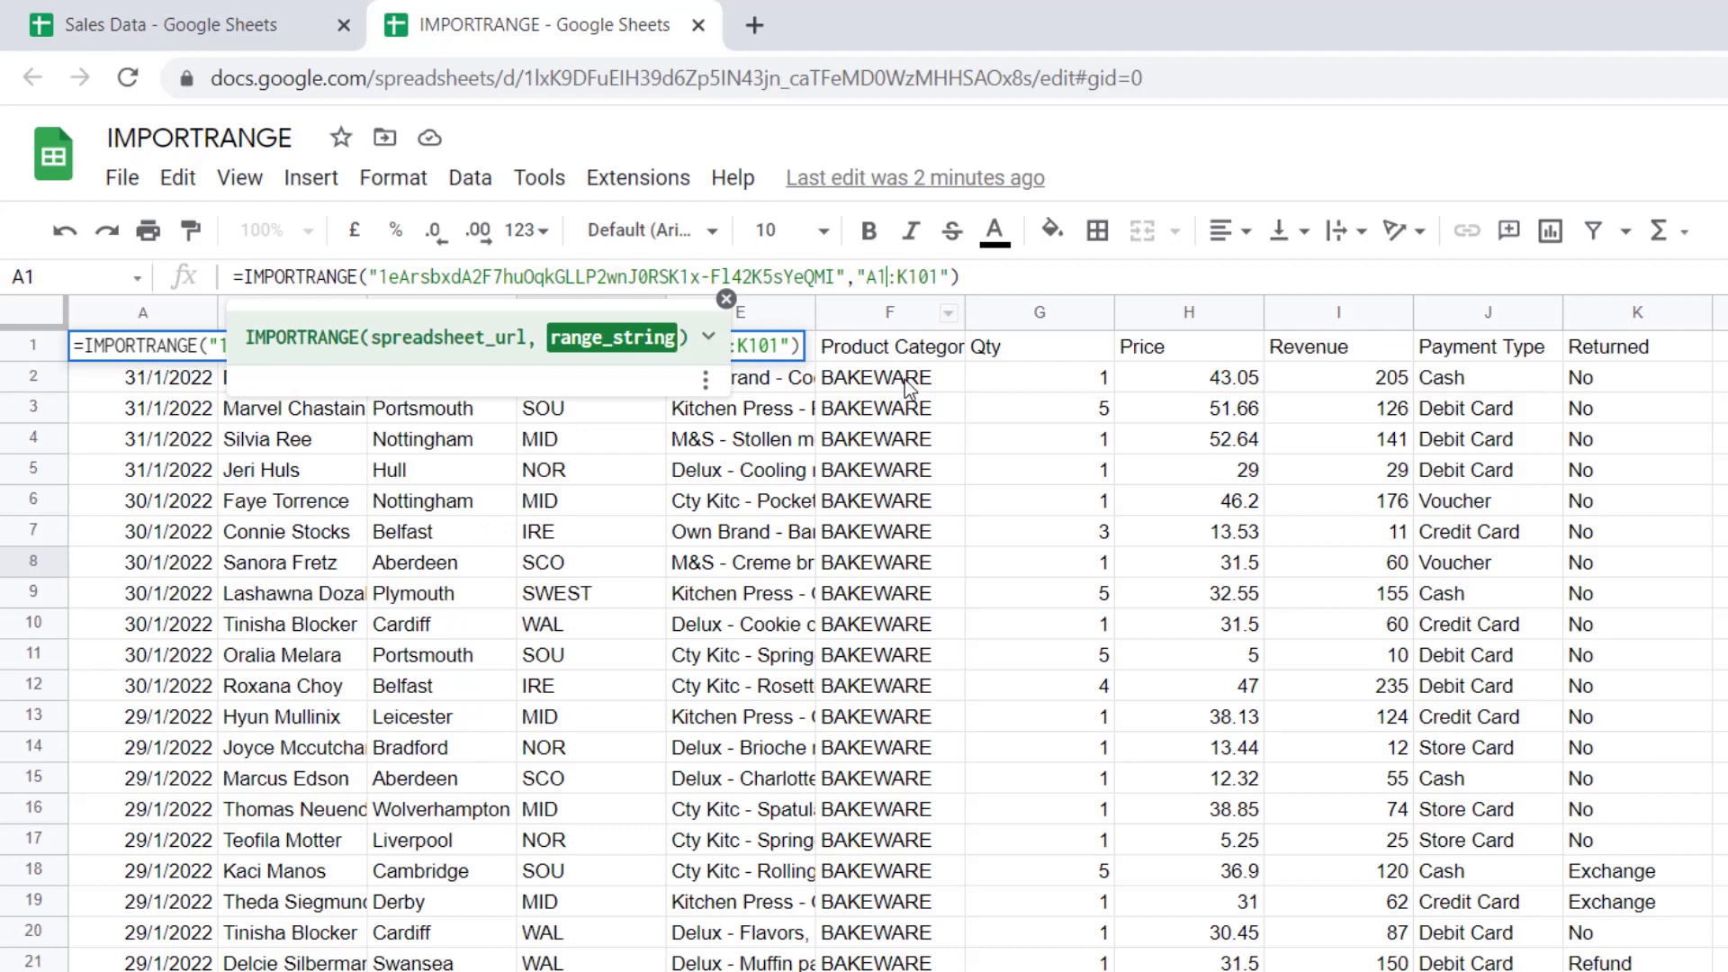
key("BackSpace")
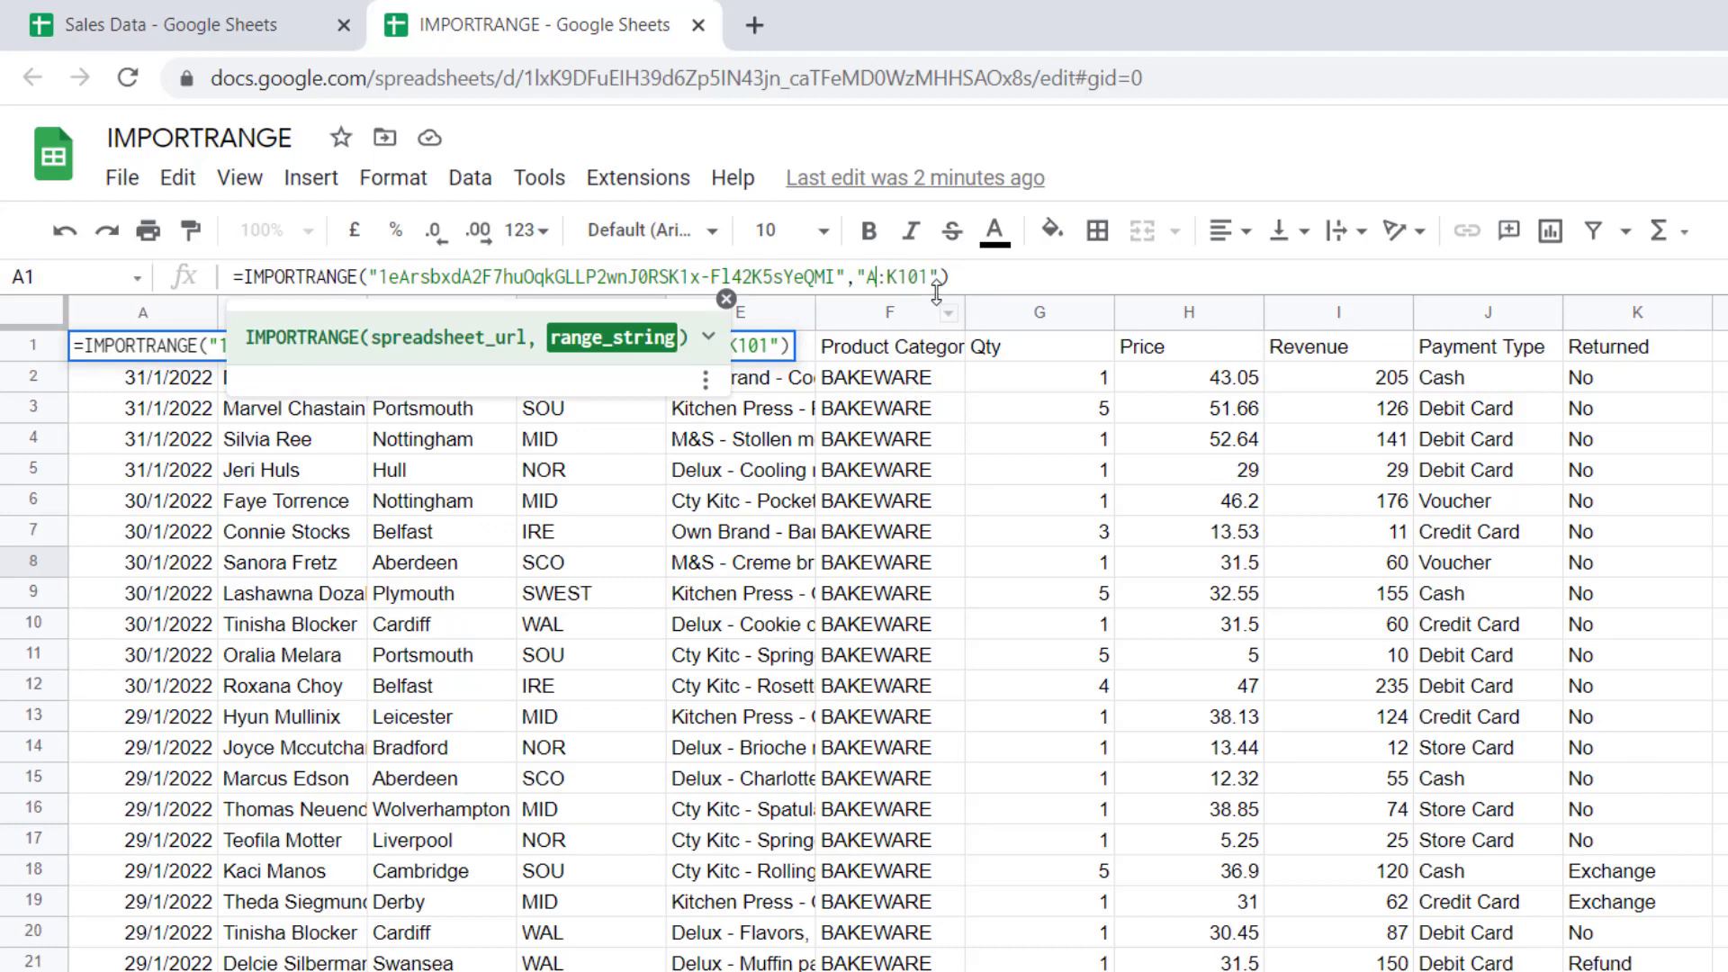
left_click(931, 277)
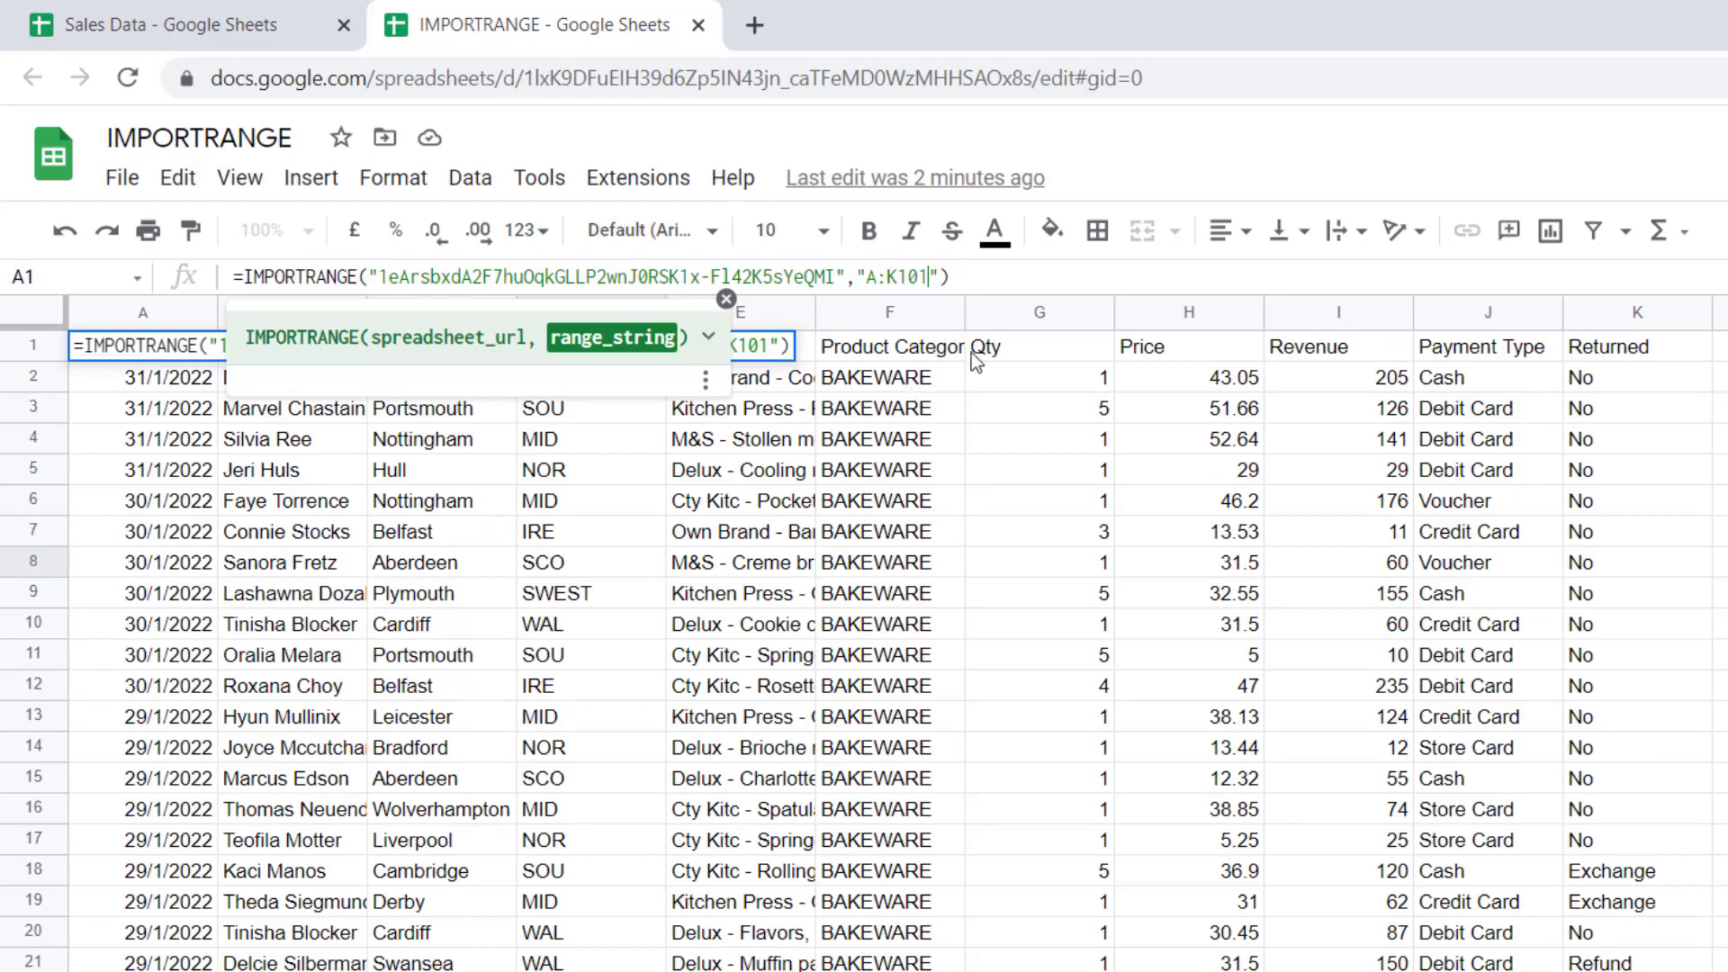
key("BackSpace")
key("BackSpace")
key("BackSpace")
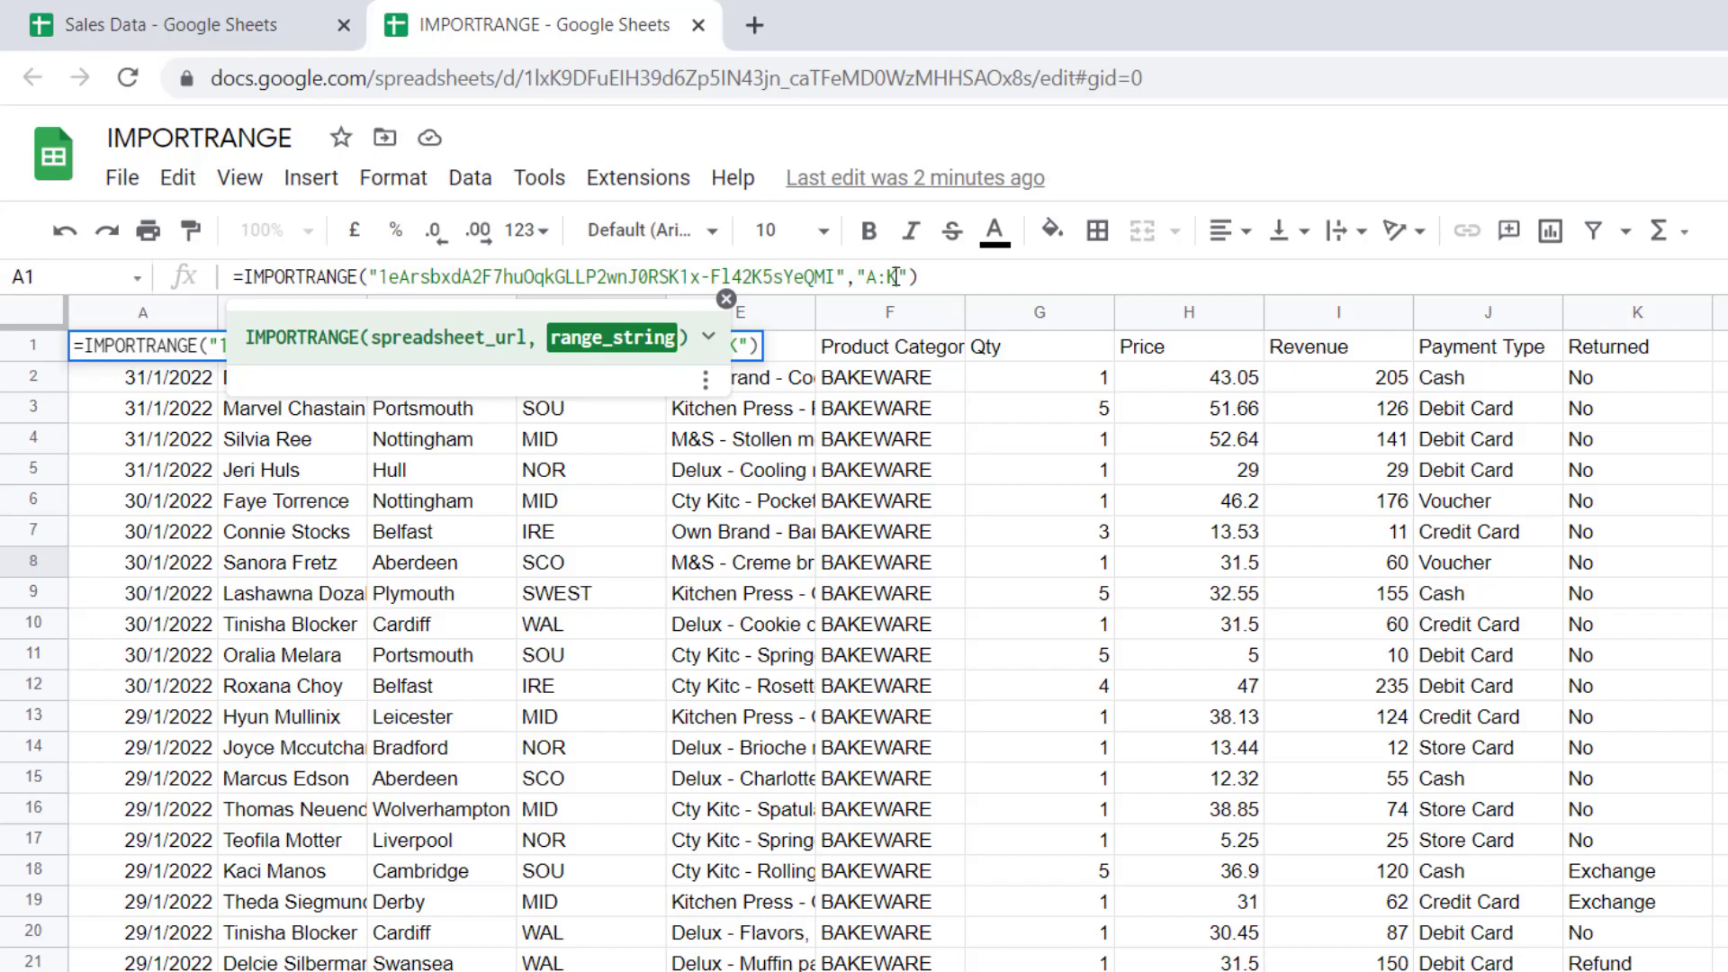
key("Return")
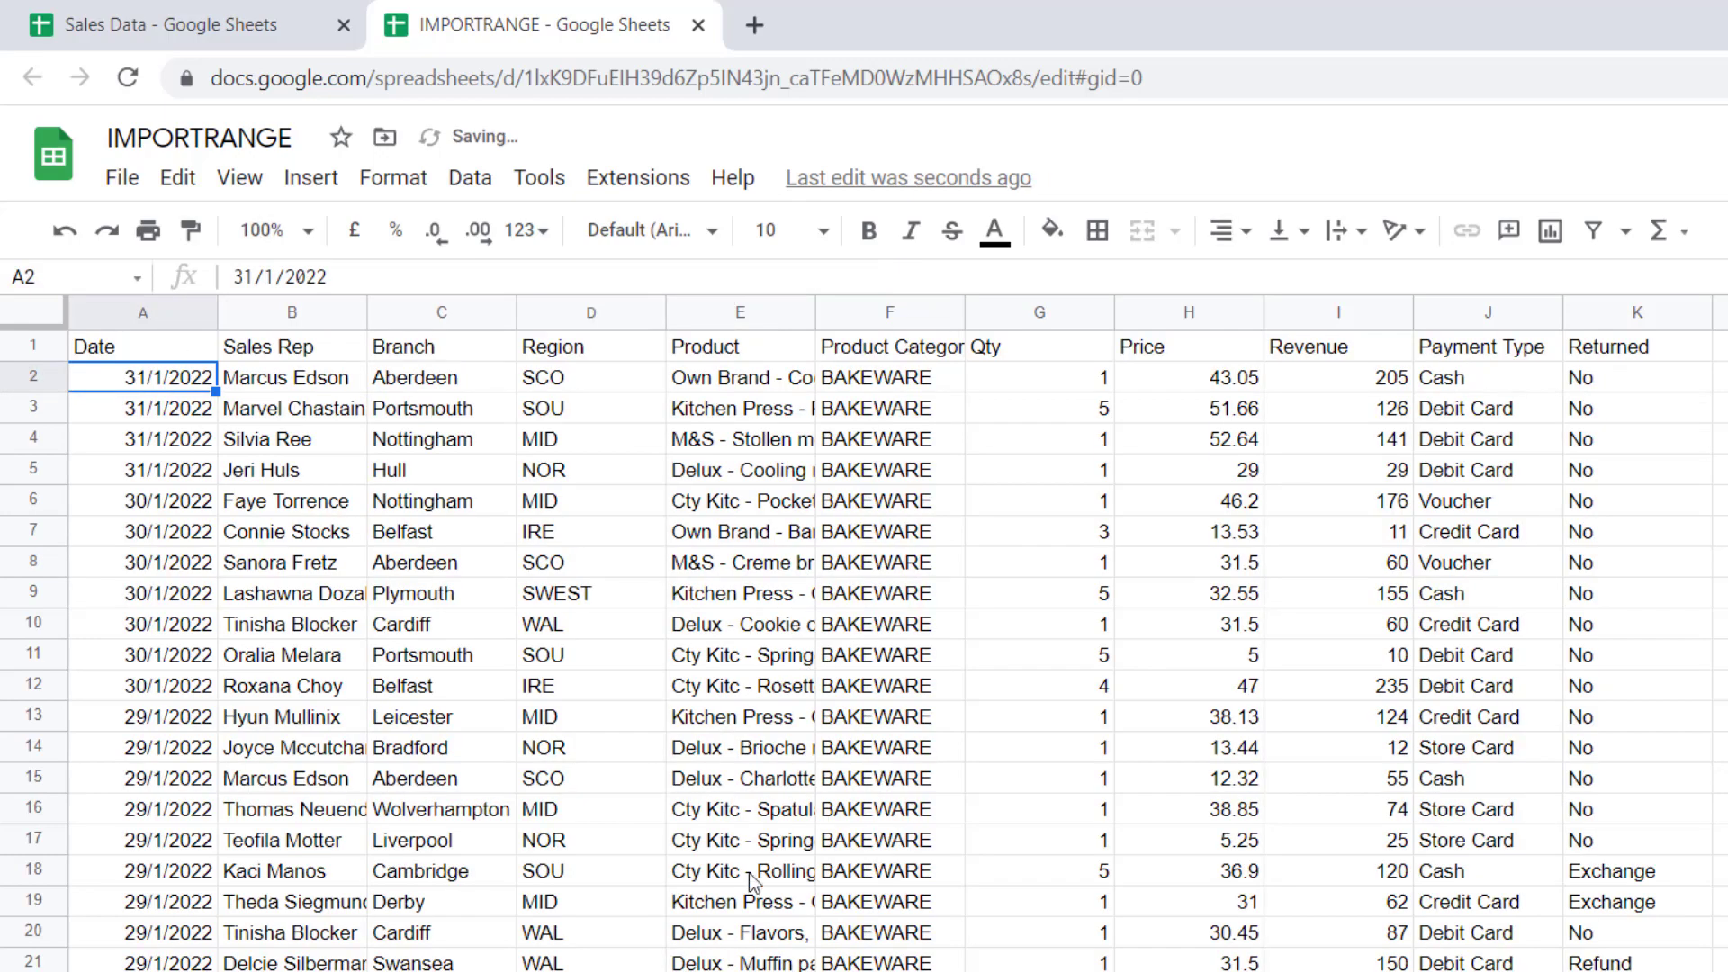
scroll(745, 891, "down", 3)
scroll(745, 896, "down", 20)
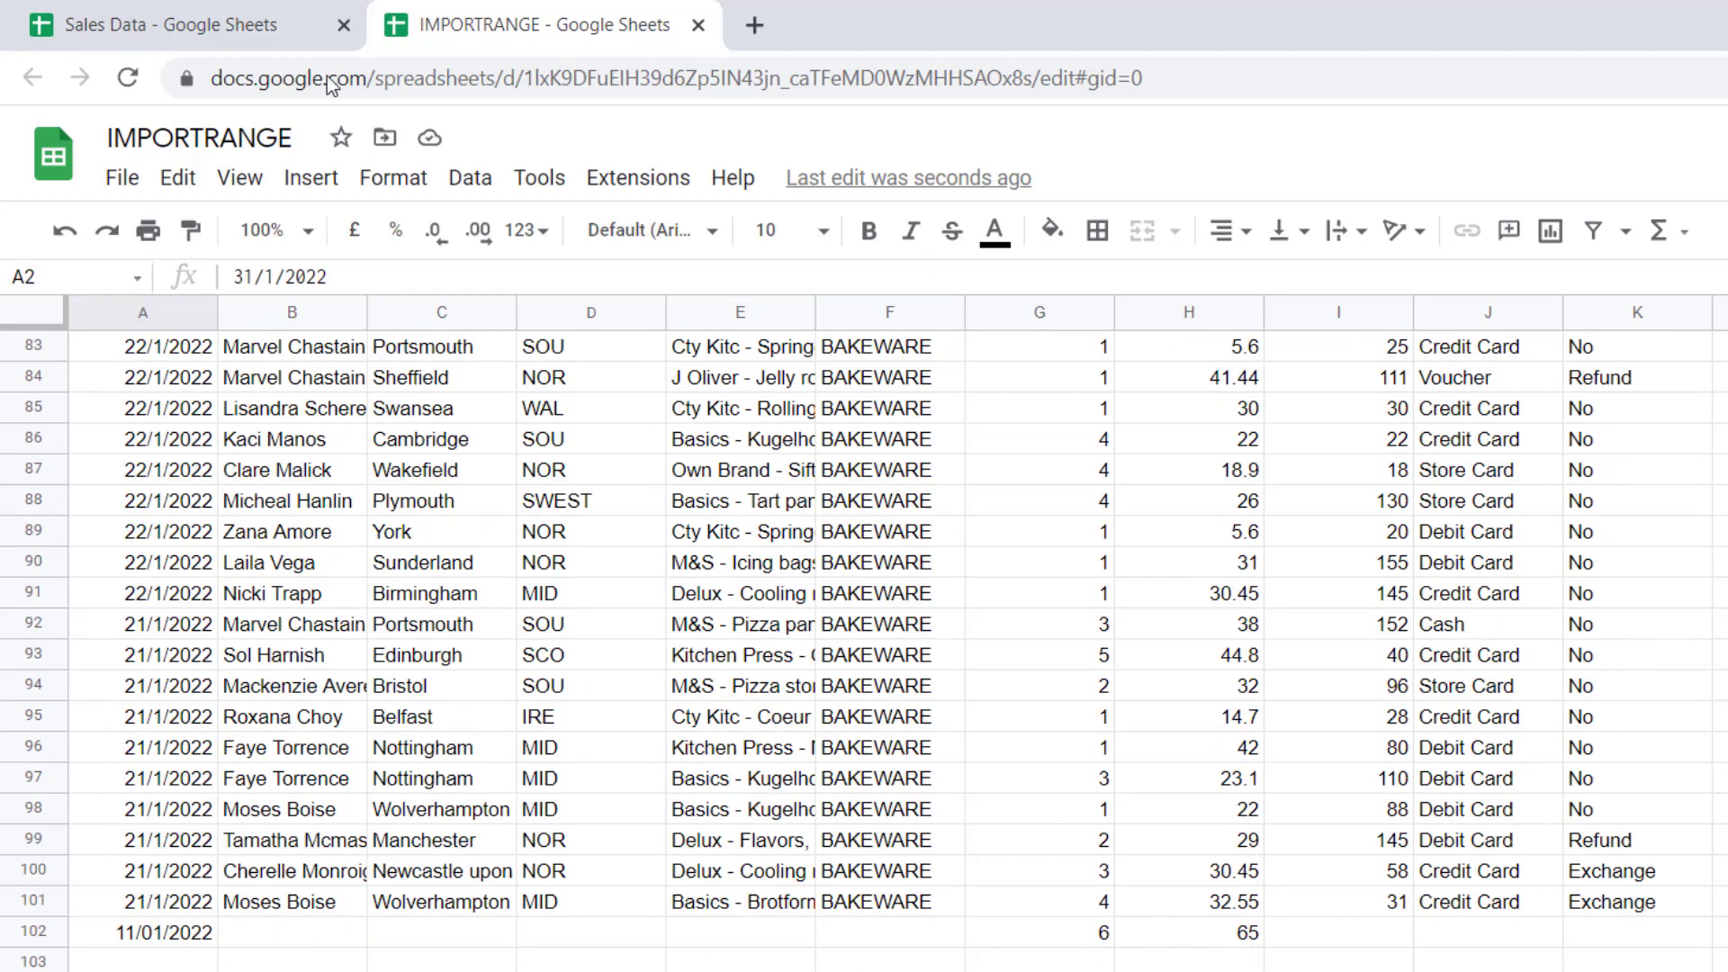
left_click(189, 18)
Add test row 103 with today's date, quantity 7 and price 45, and confirm it imports
left_click(129, 913)
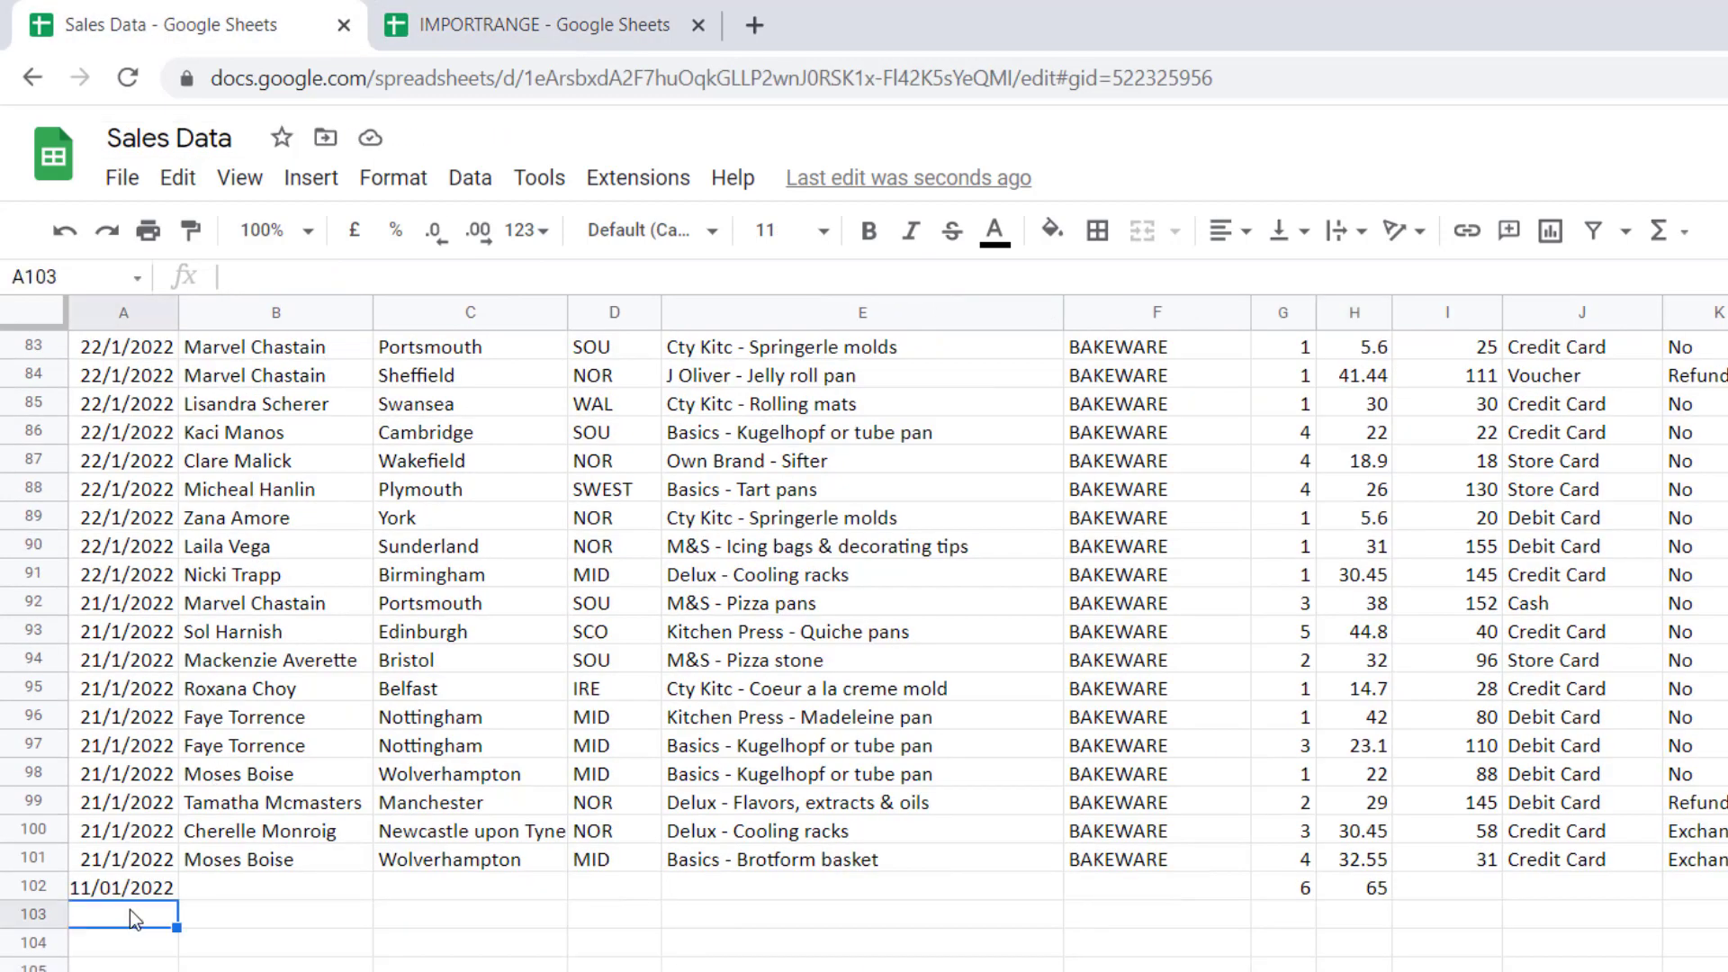
key("ctrl+semicolon")
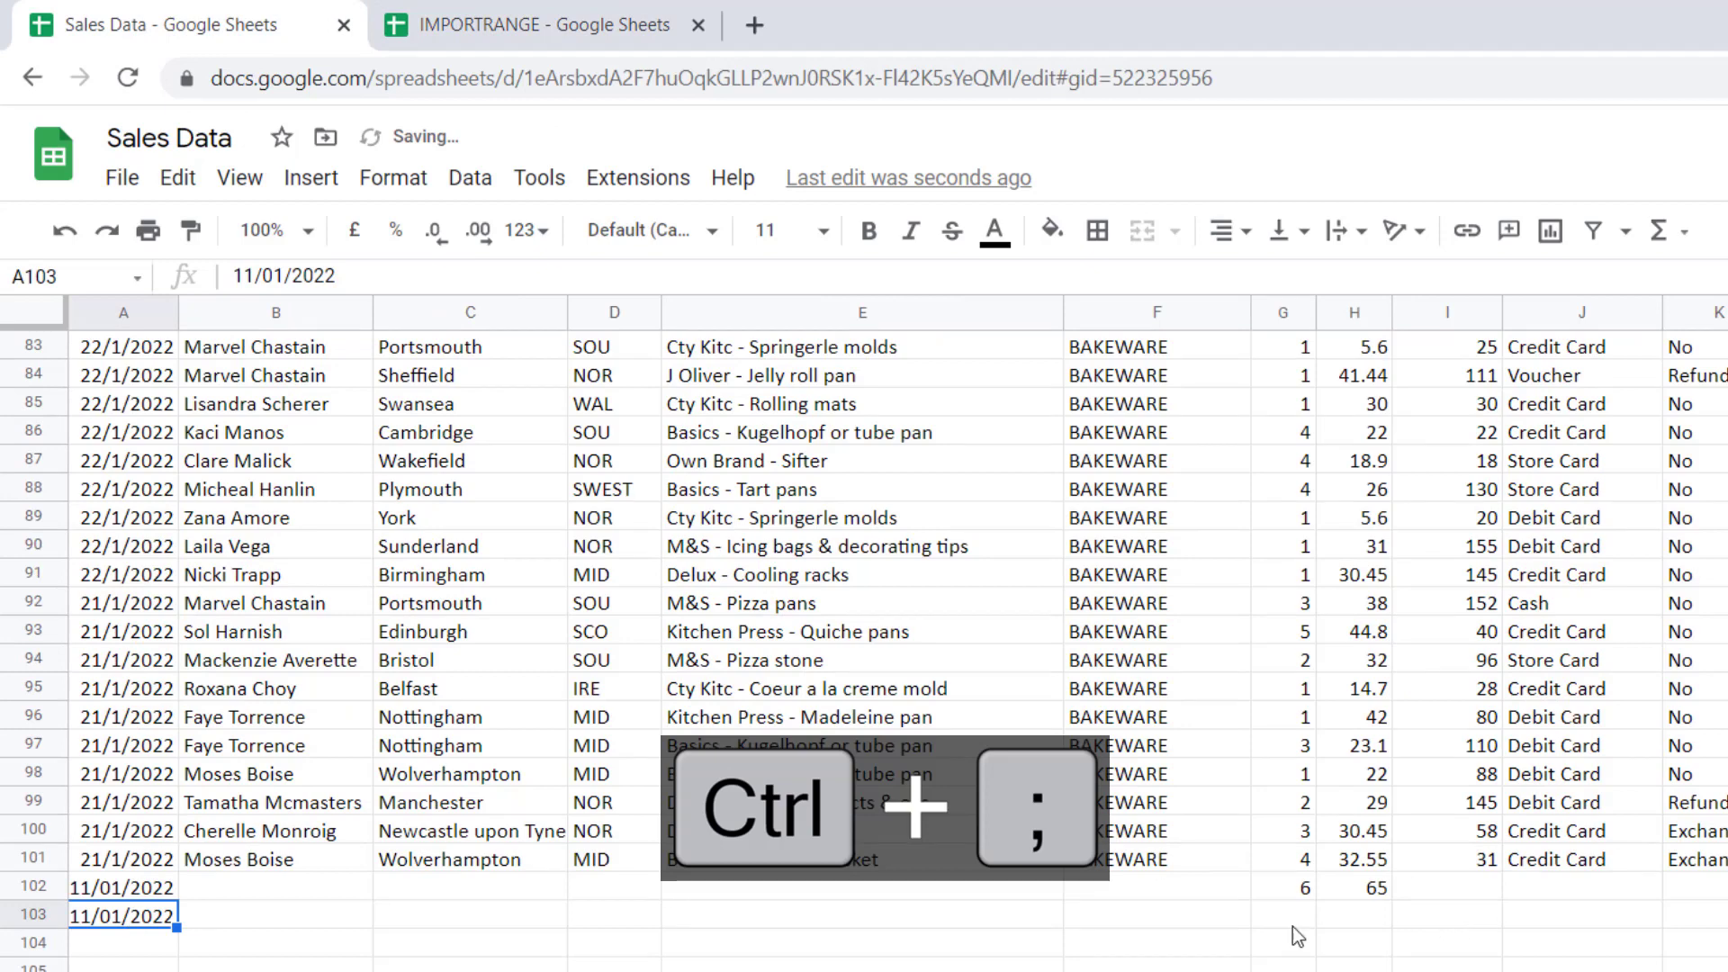
left_click(1274, 916)
type("7")
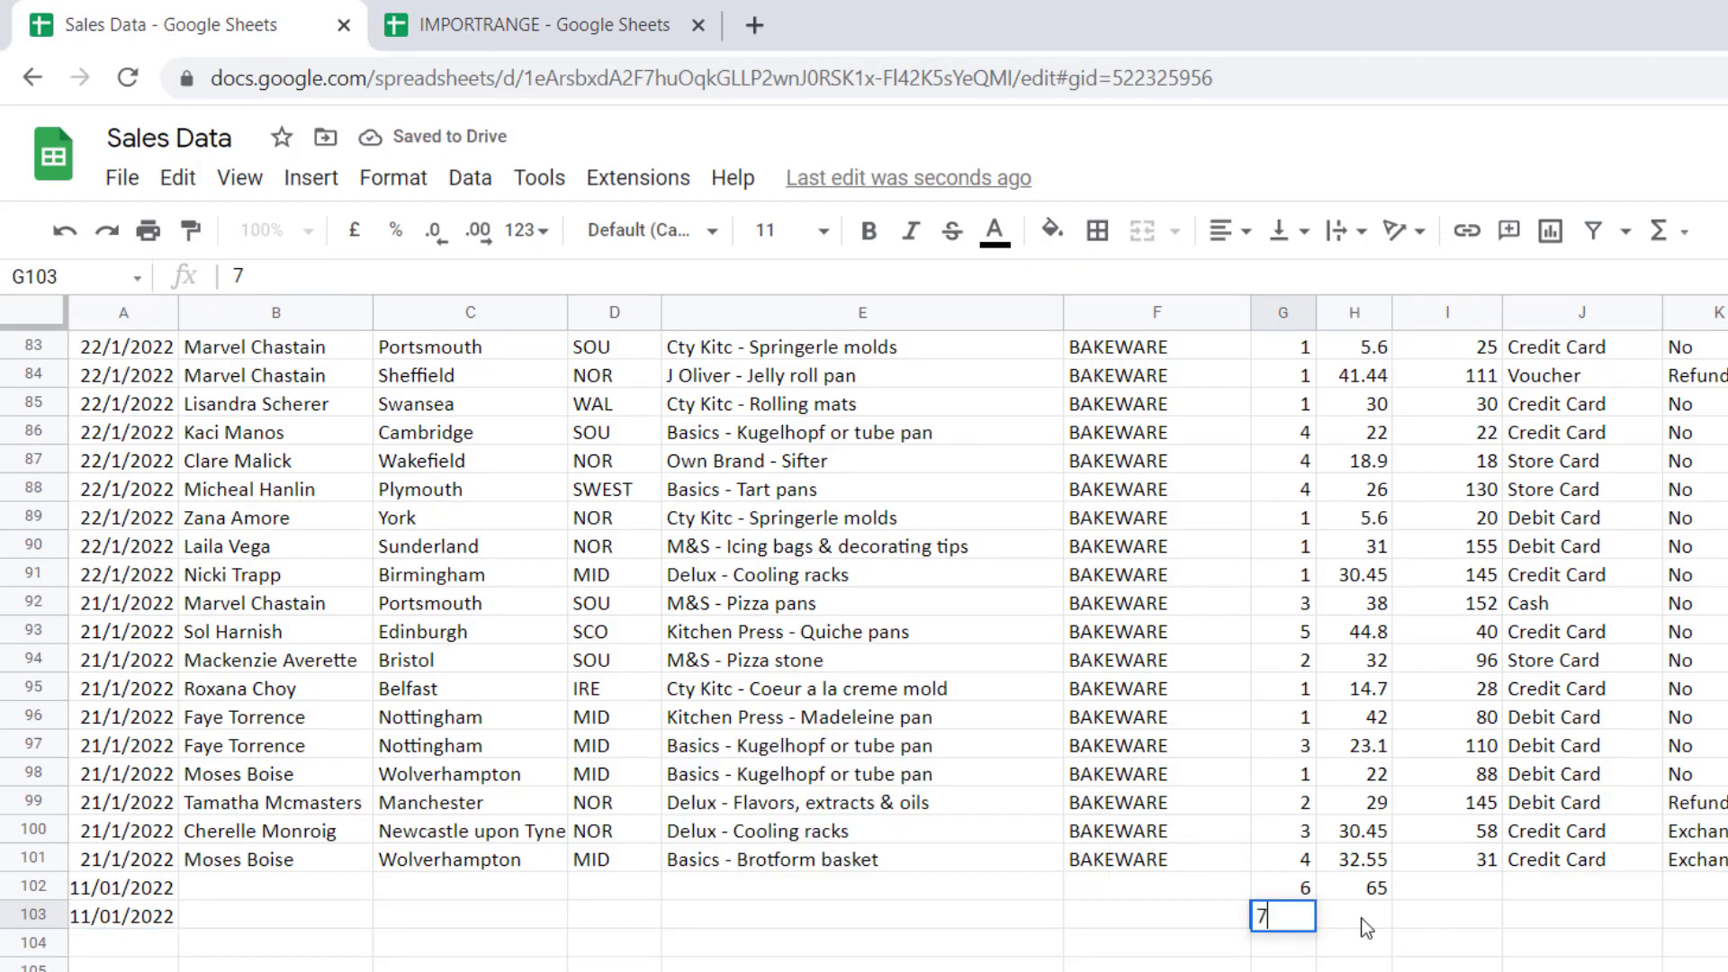
key("Tab")
type("45")
key("Return")
key("Return")
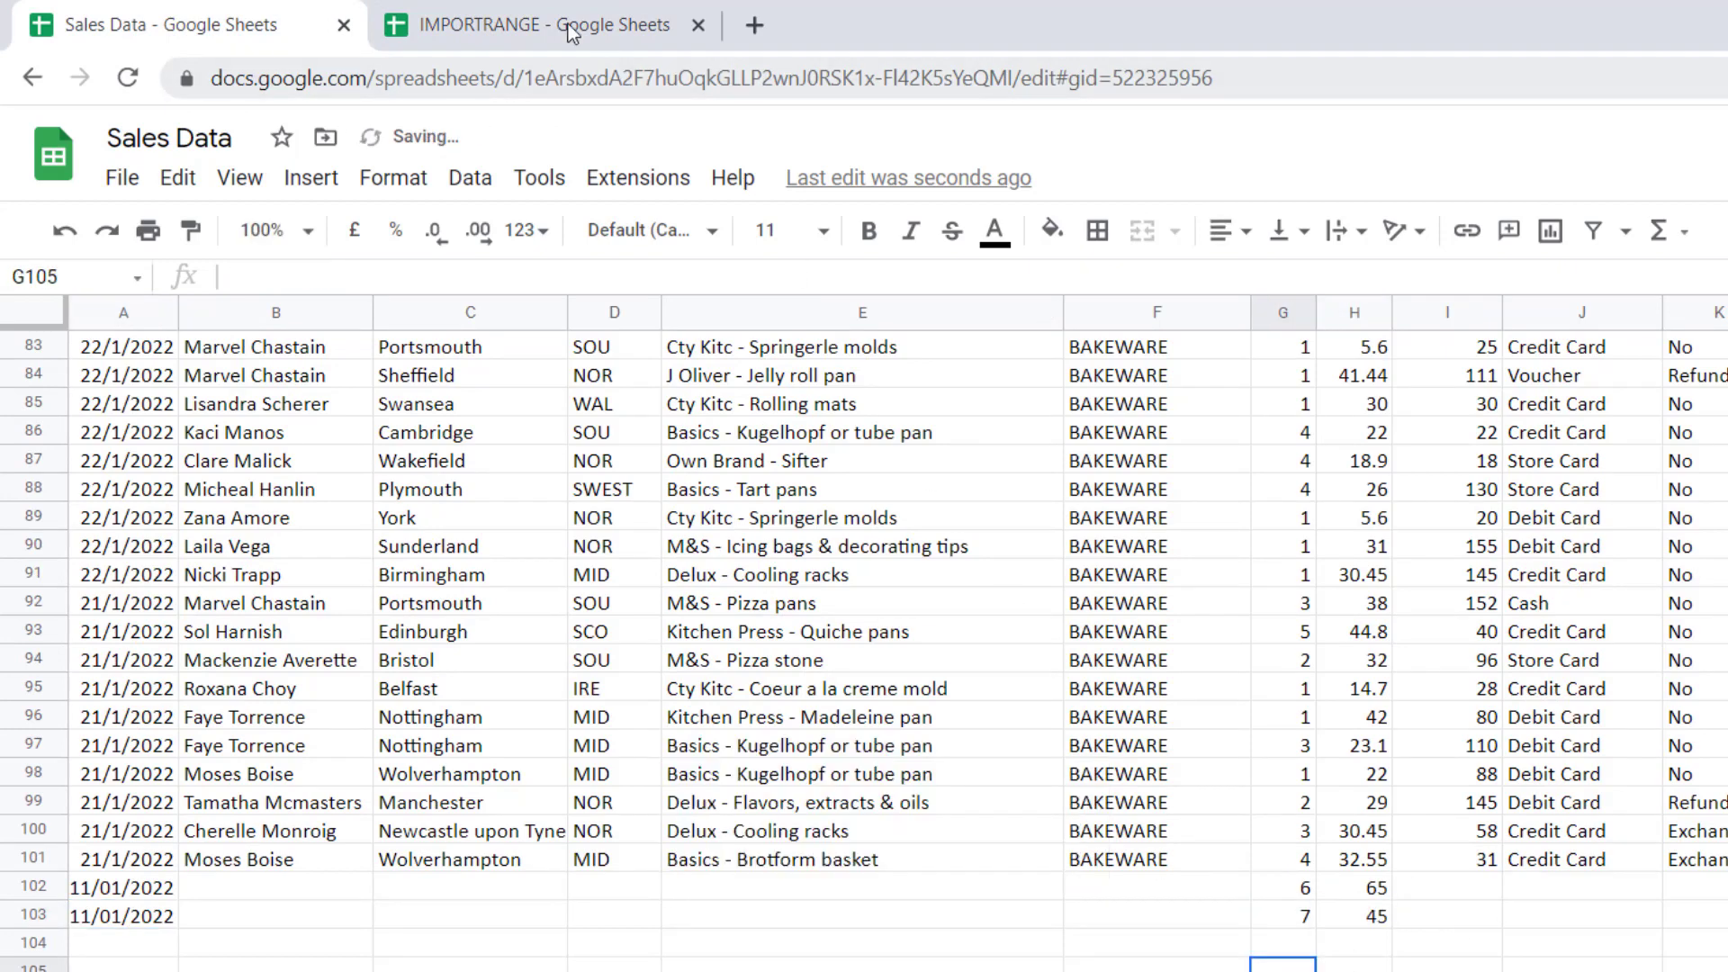
left_click(568, 27)
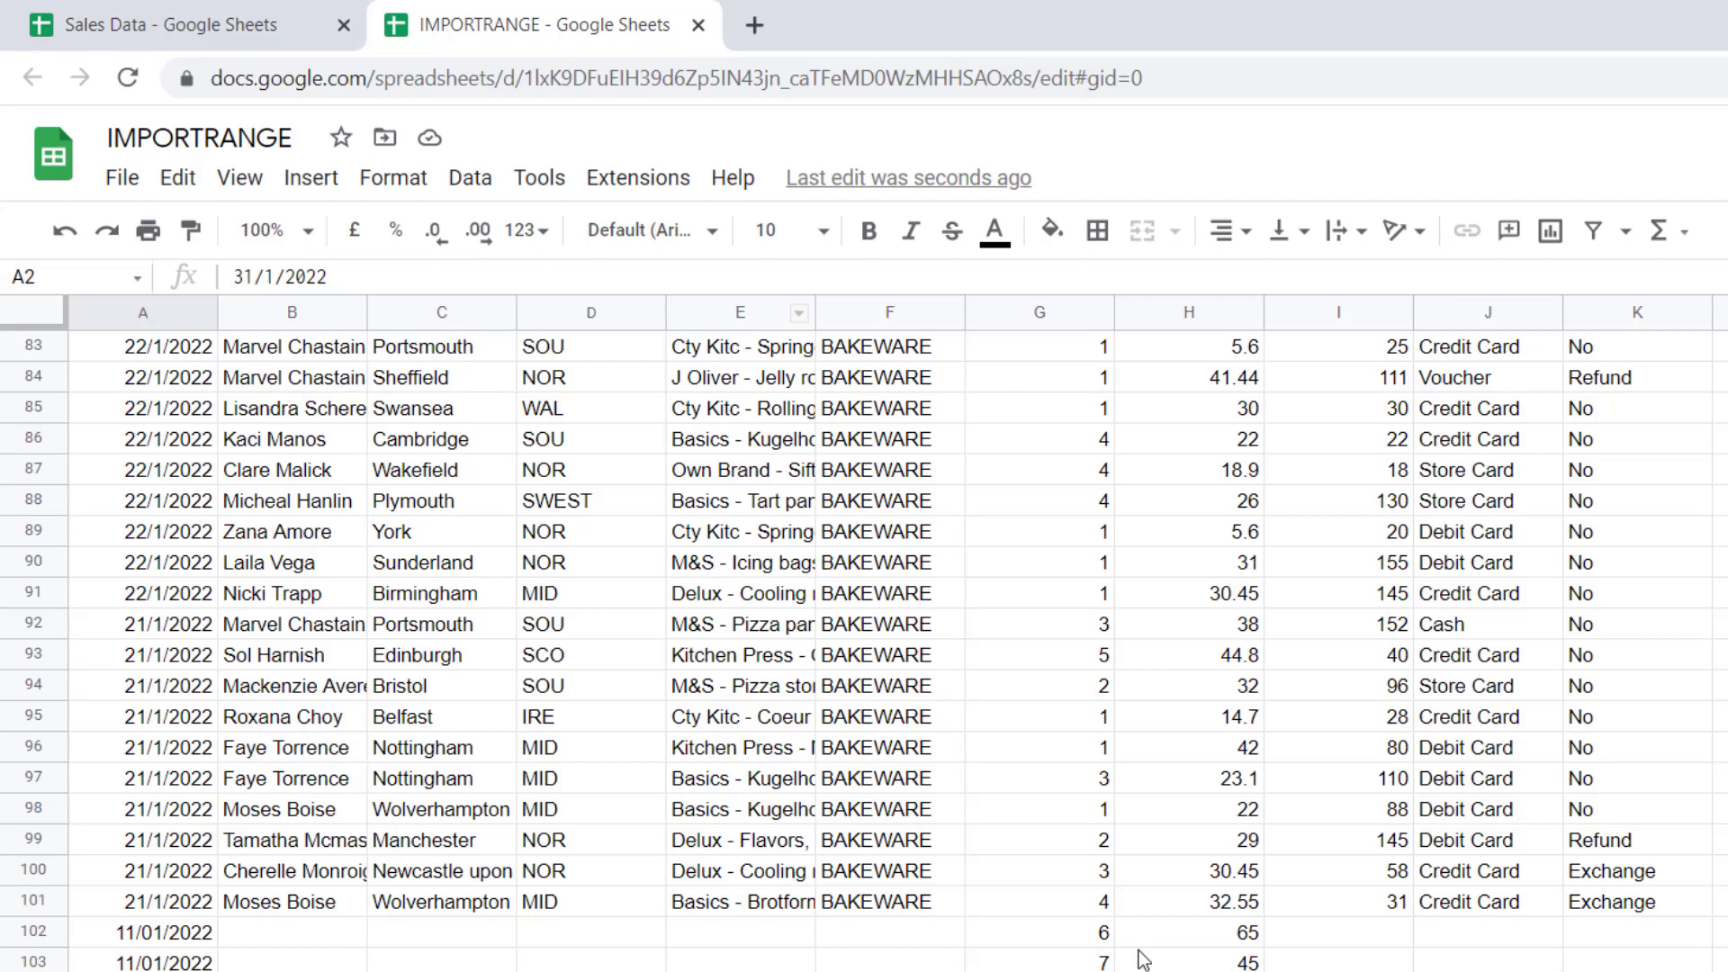
Clear test rows 102–103 in Sales Data and return to the top of the imported data
left_click(256, 20)
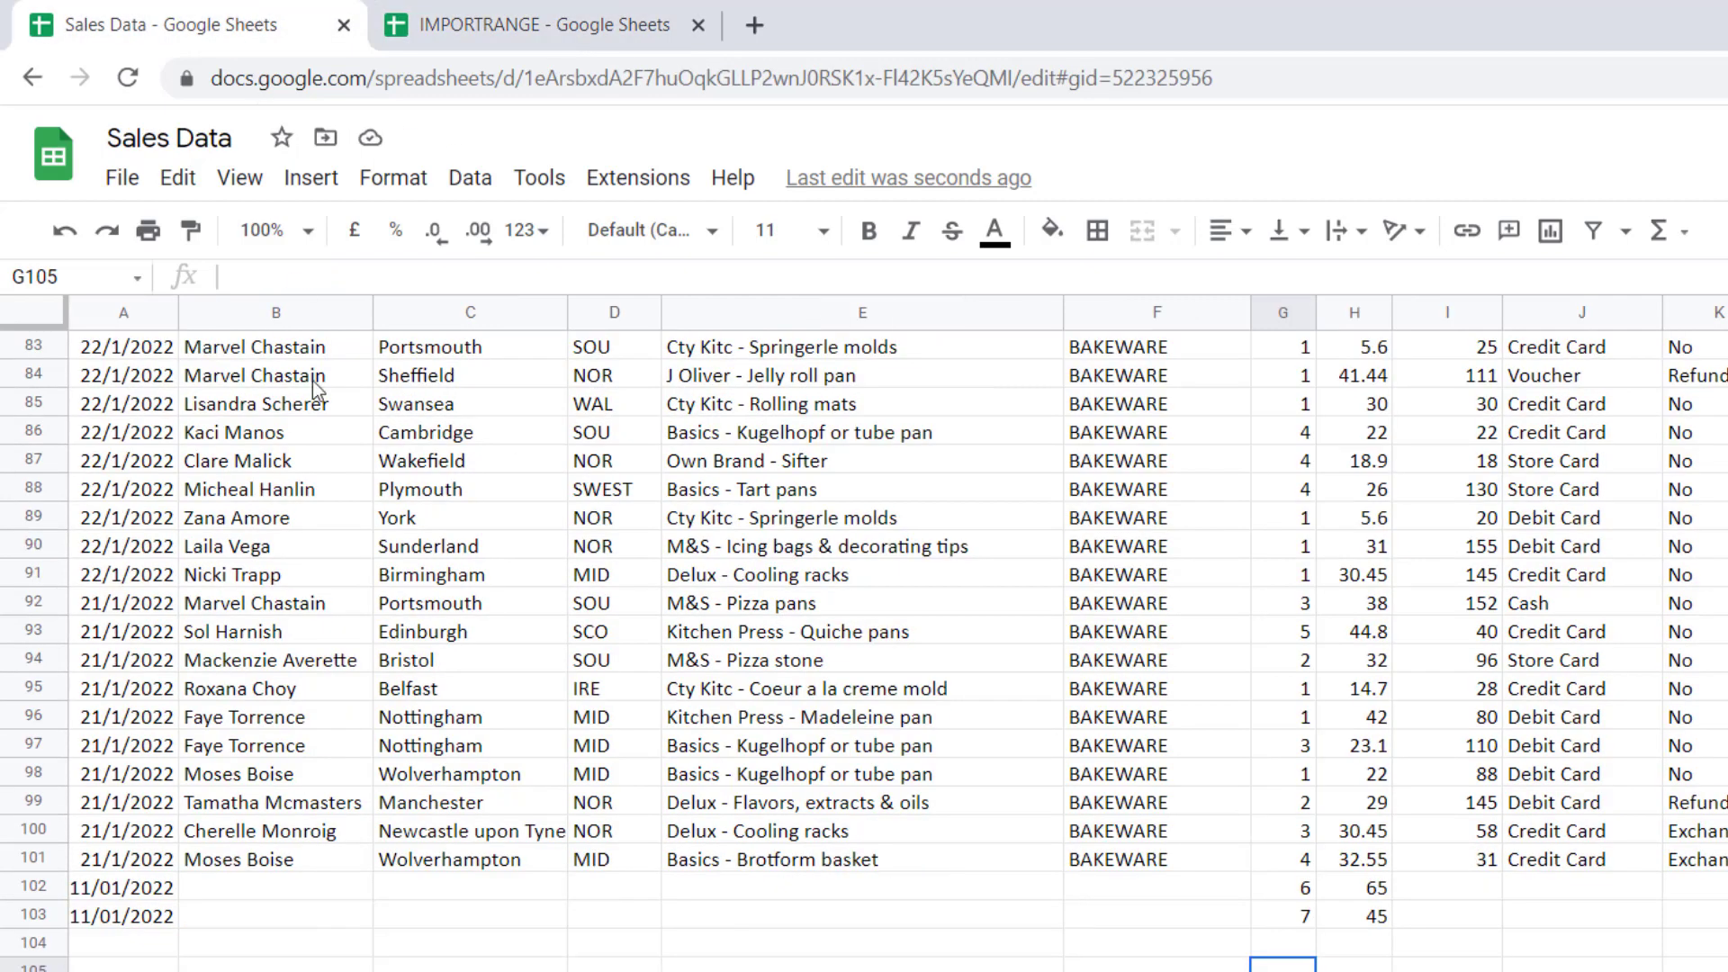
left_click(109, 891)
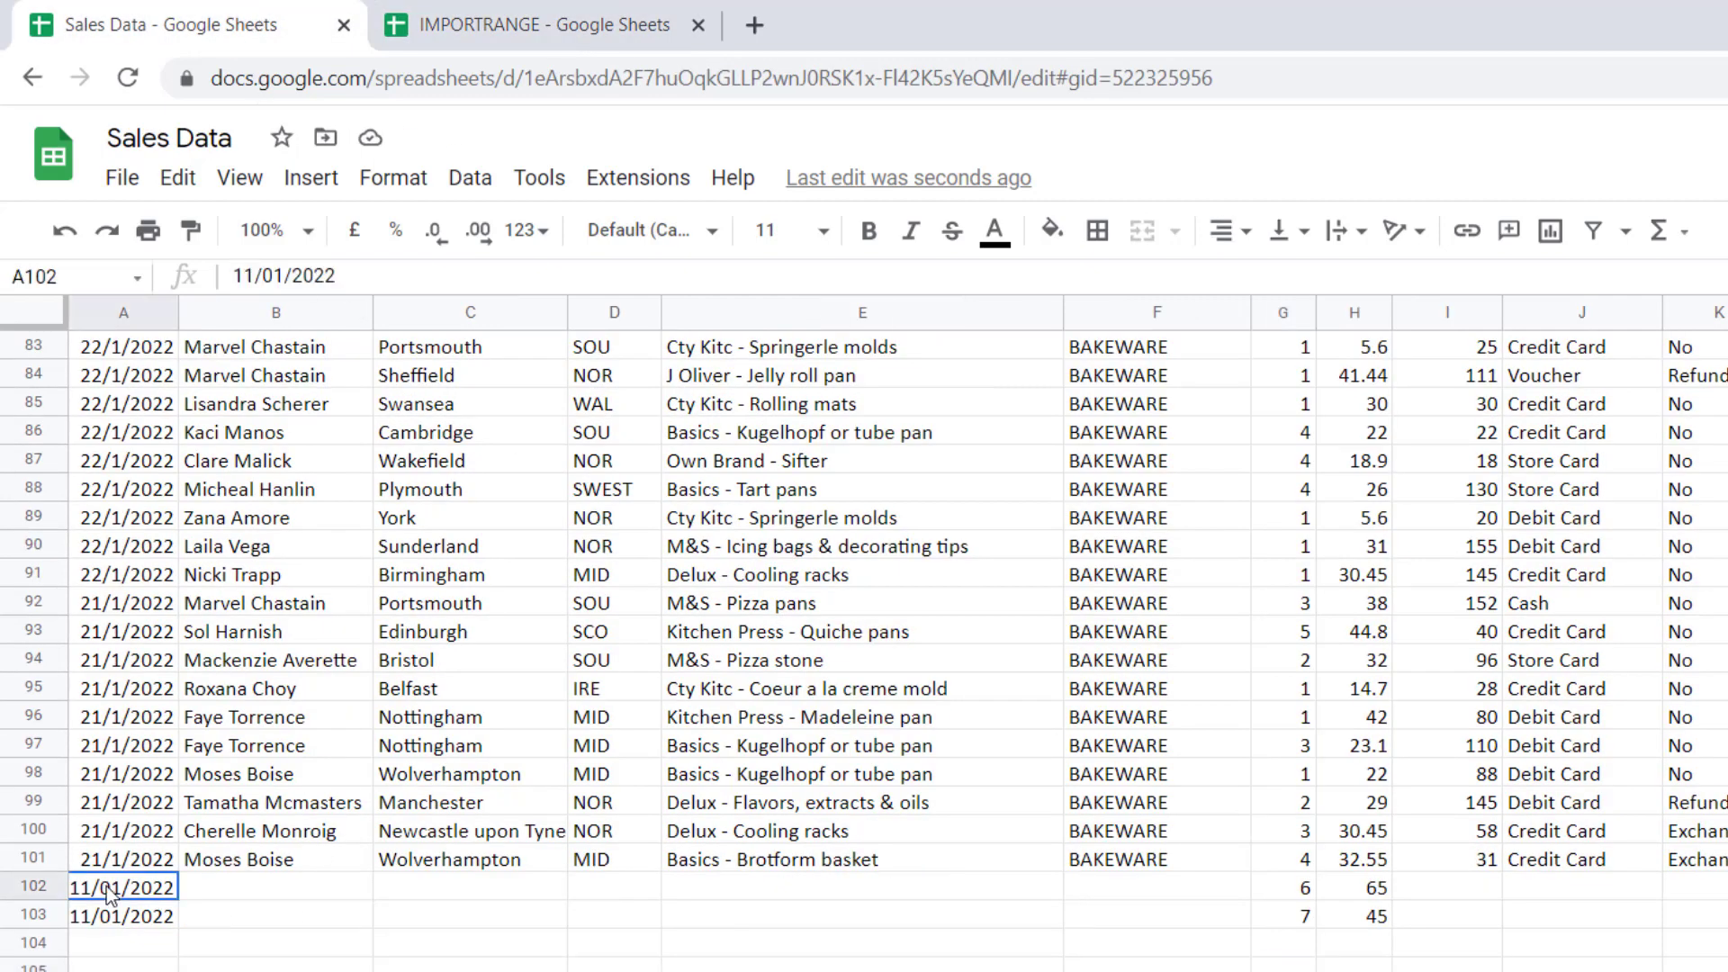
left_click_drag(109, 891, 1703, 930)
key("Delete")
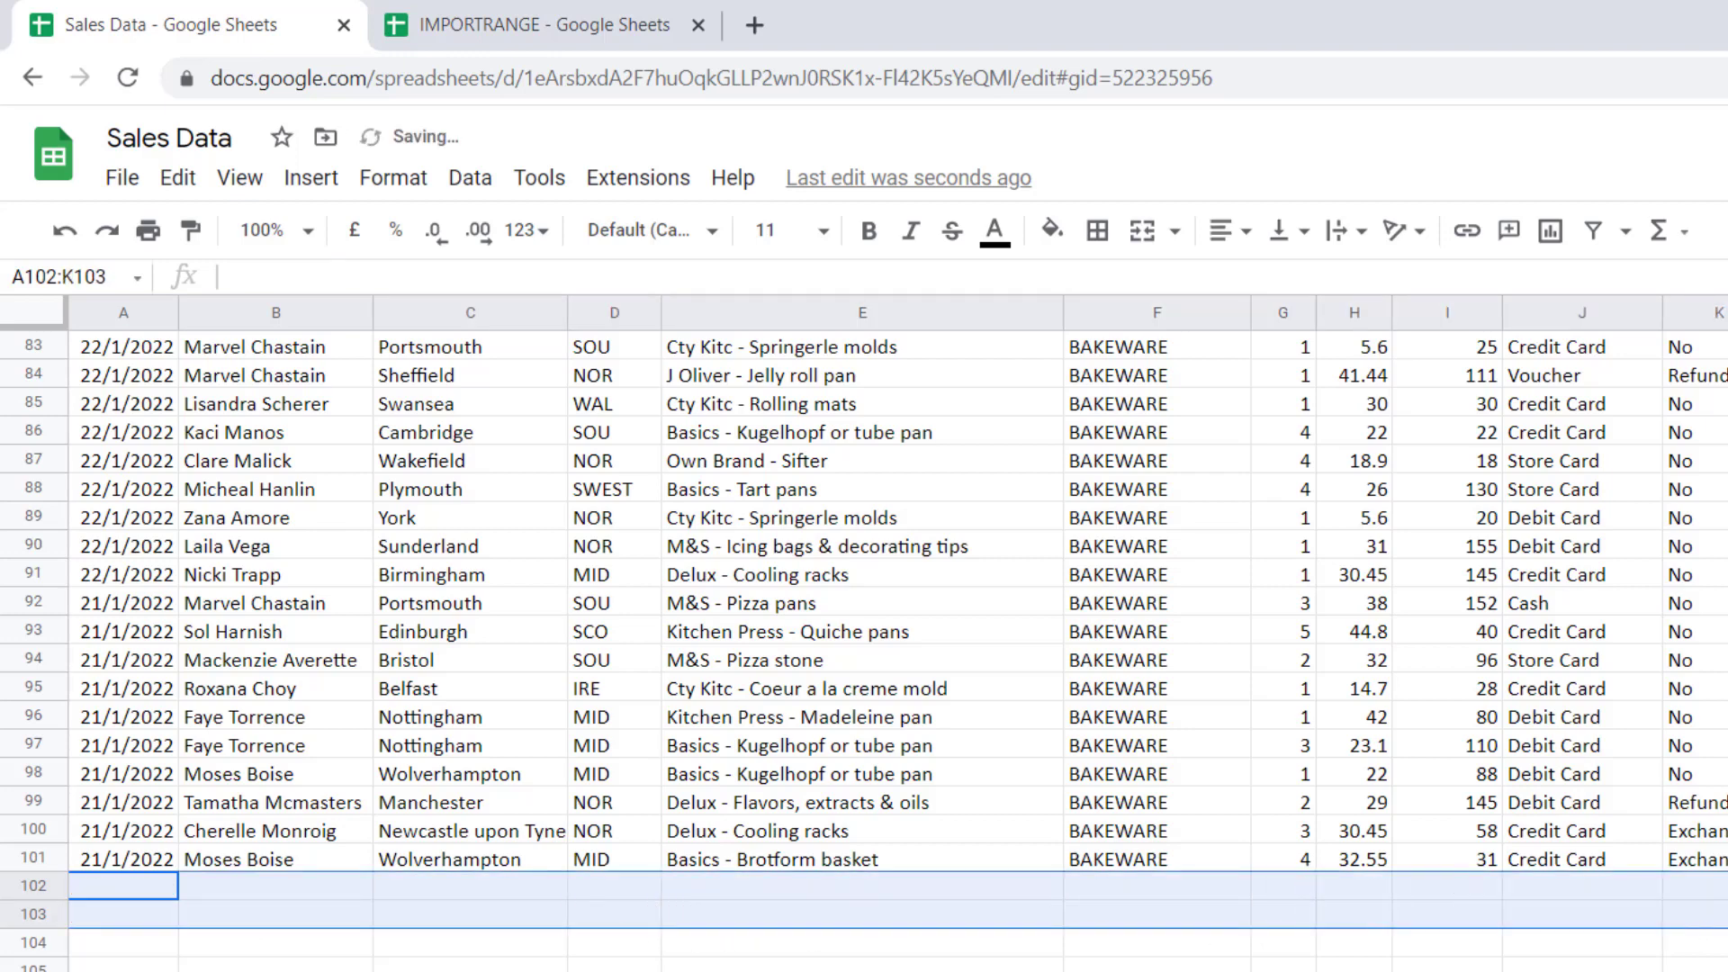
left_click(423, 689)
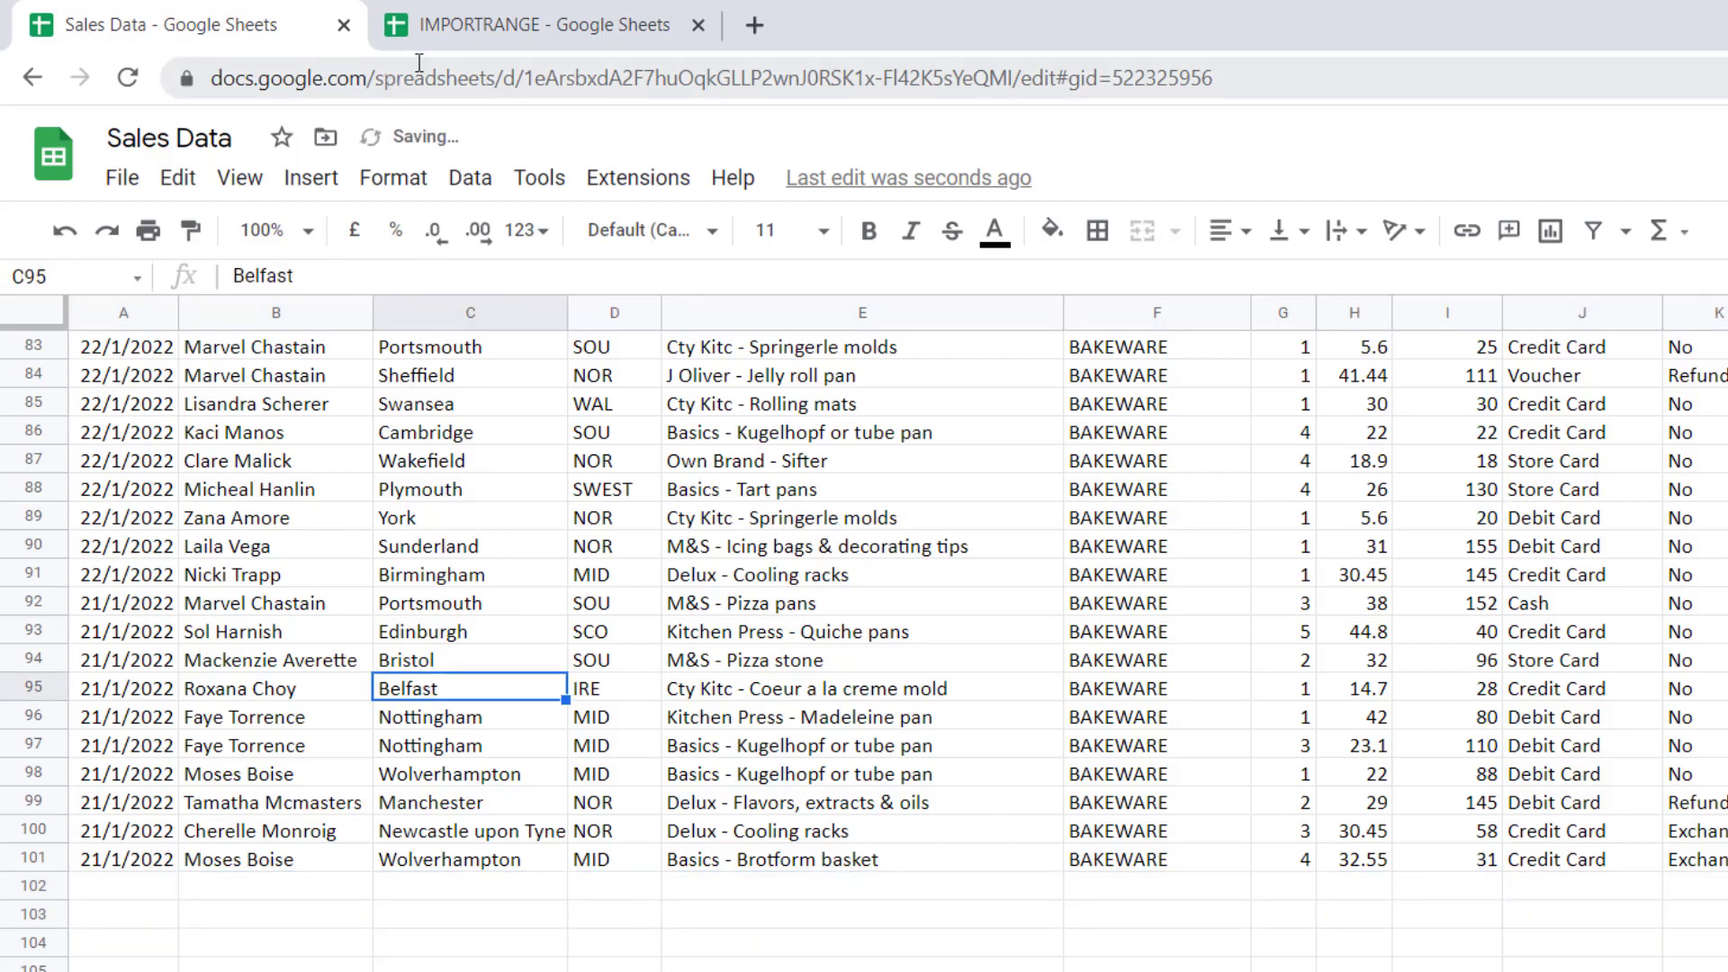
left_click(419, 27)
left_click(803, 569)
key("ctrl+Home")
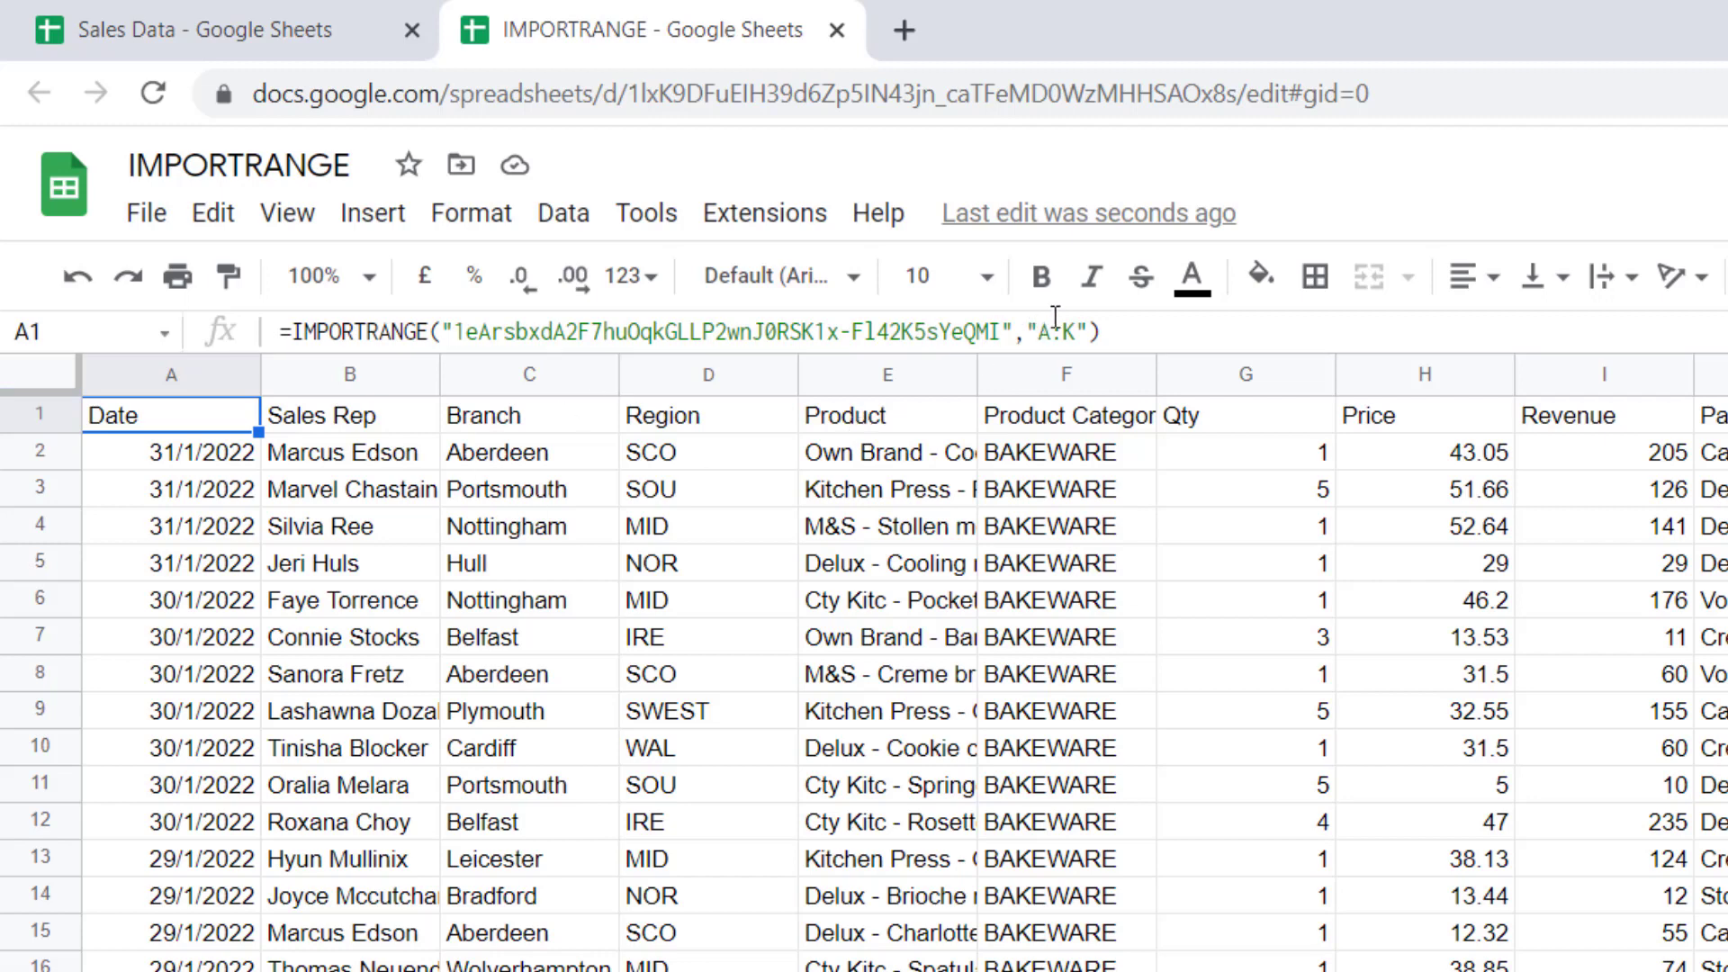
Prefix the import range with the sheet name so it reads Bakeware!A:K
left_click(1050, 331)
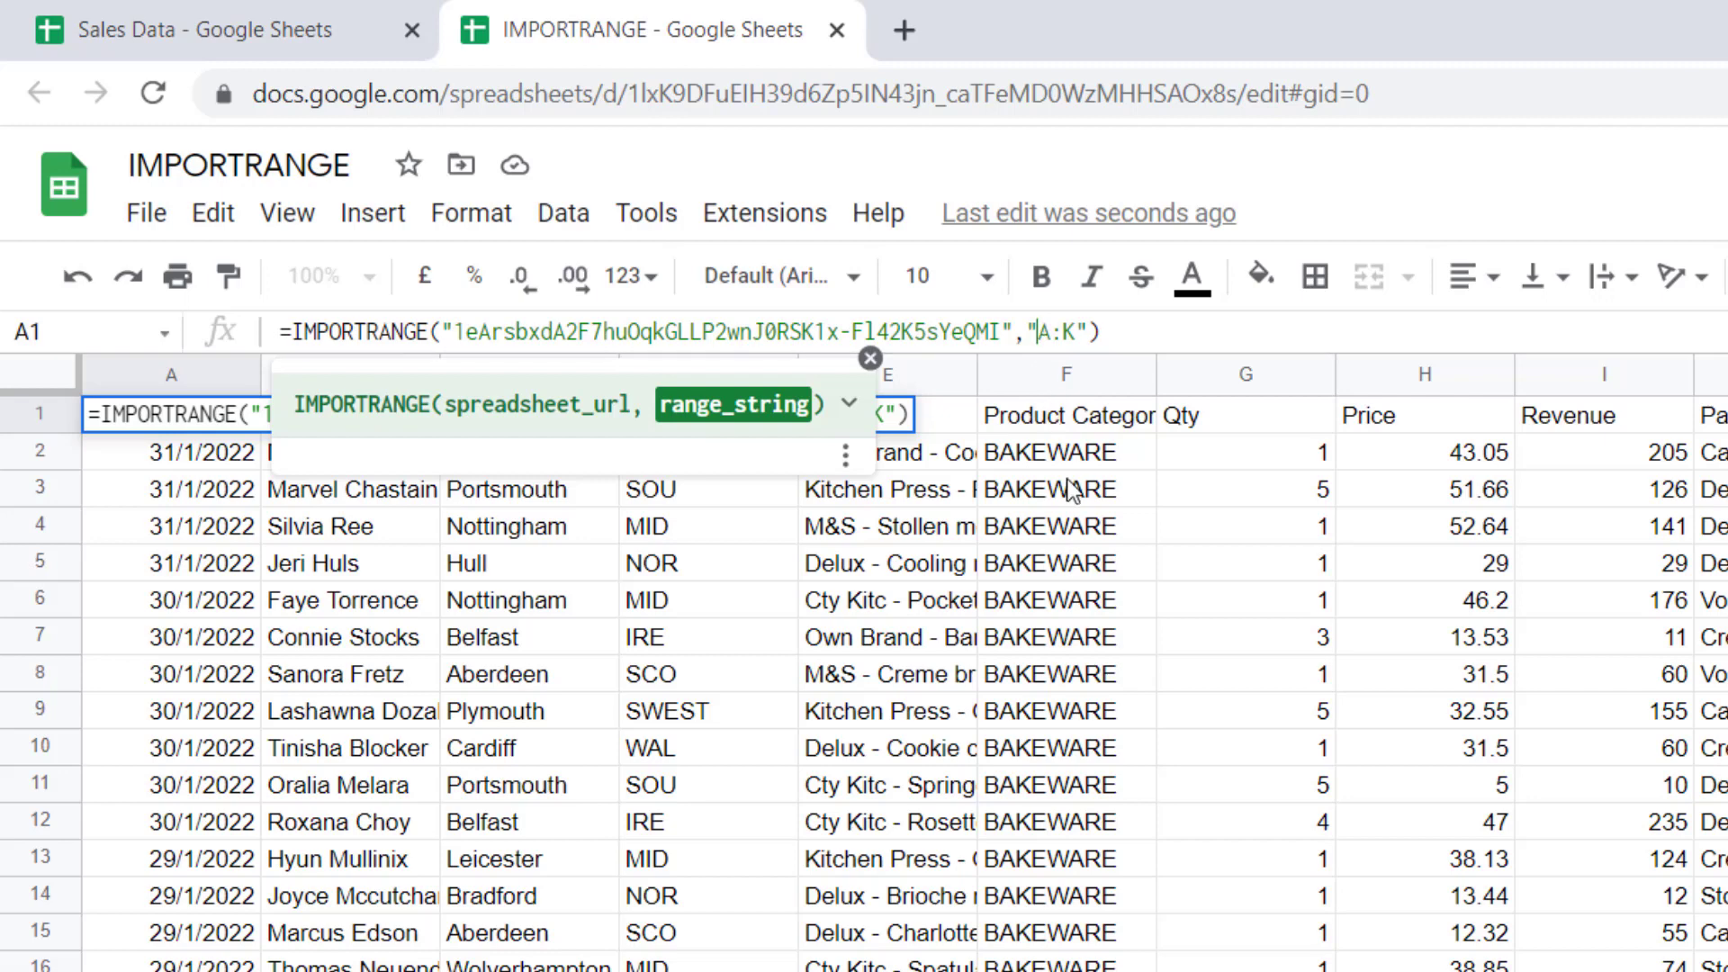
type("Bakeware")
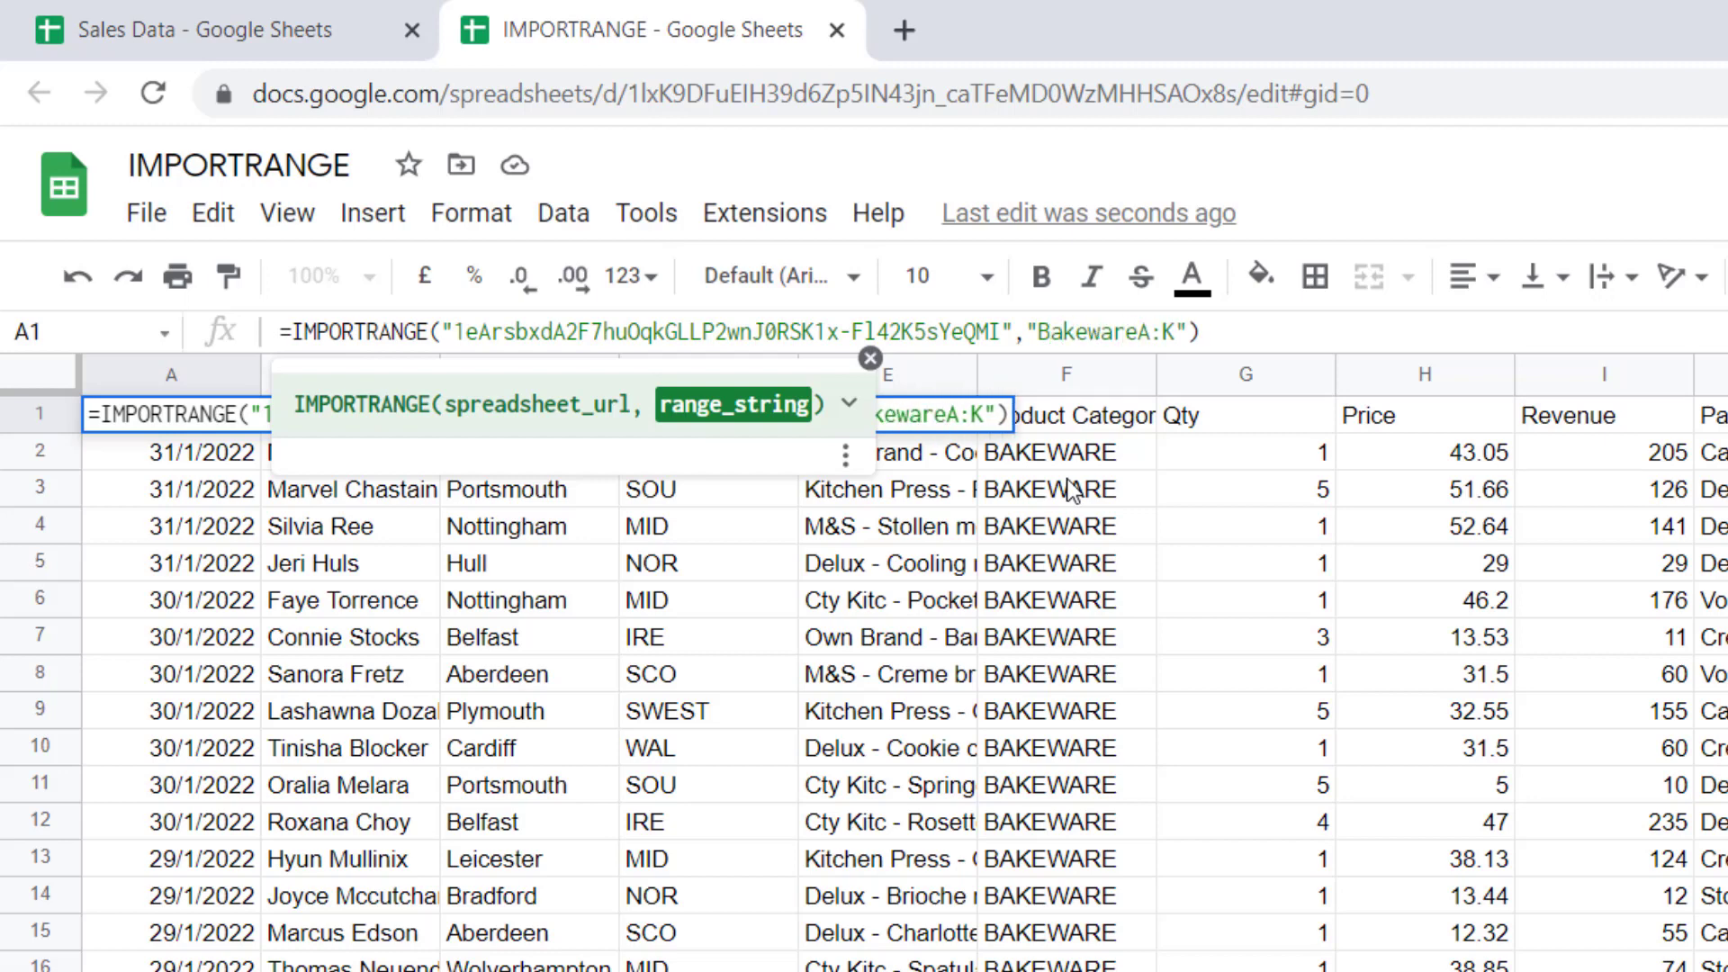
type("!")
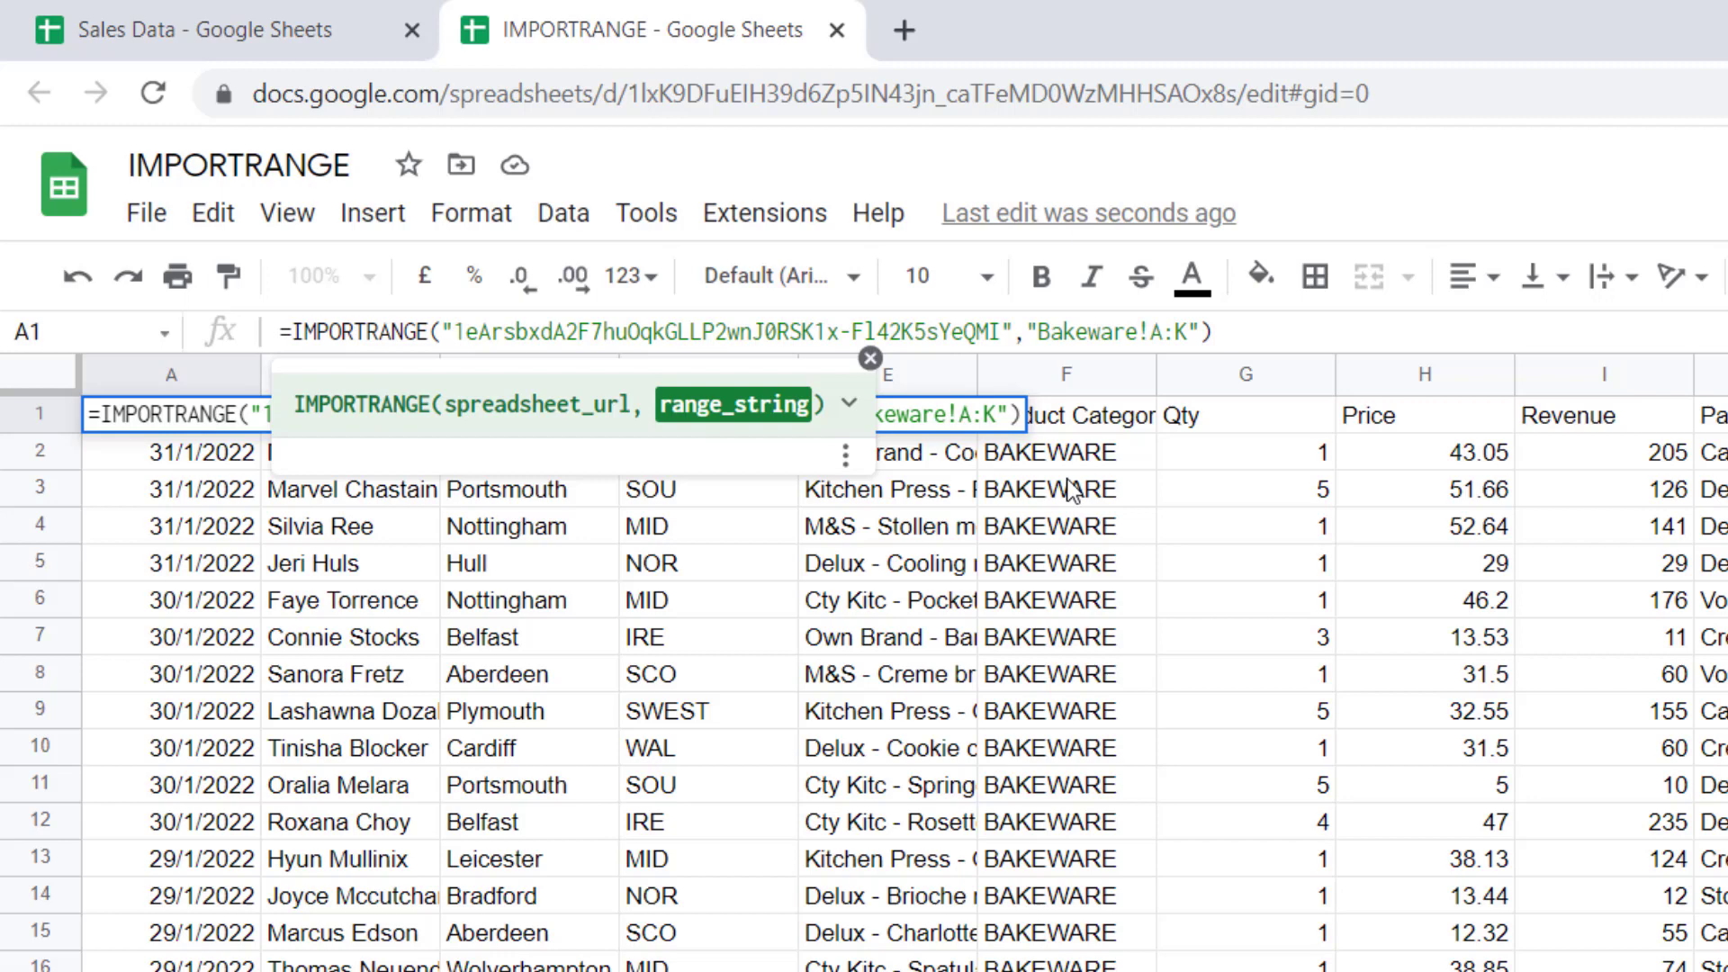
key("Return")
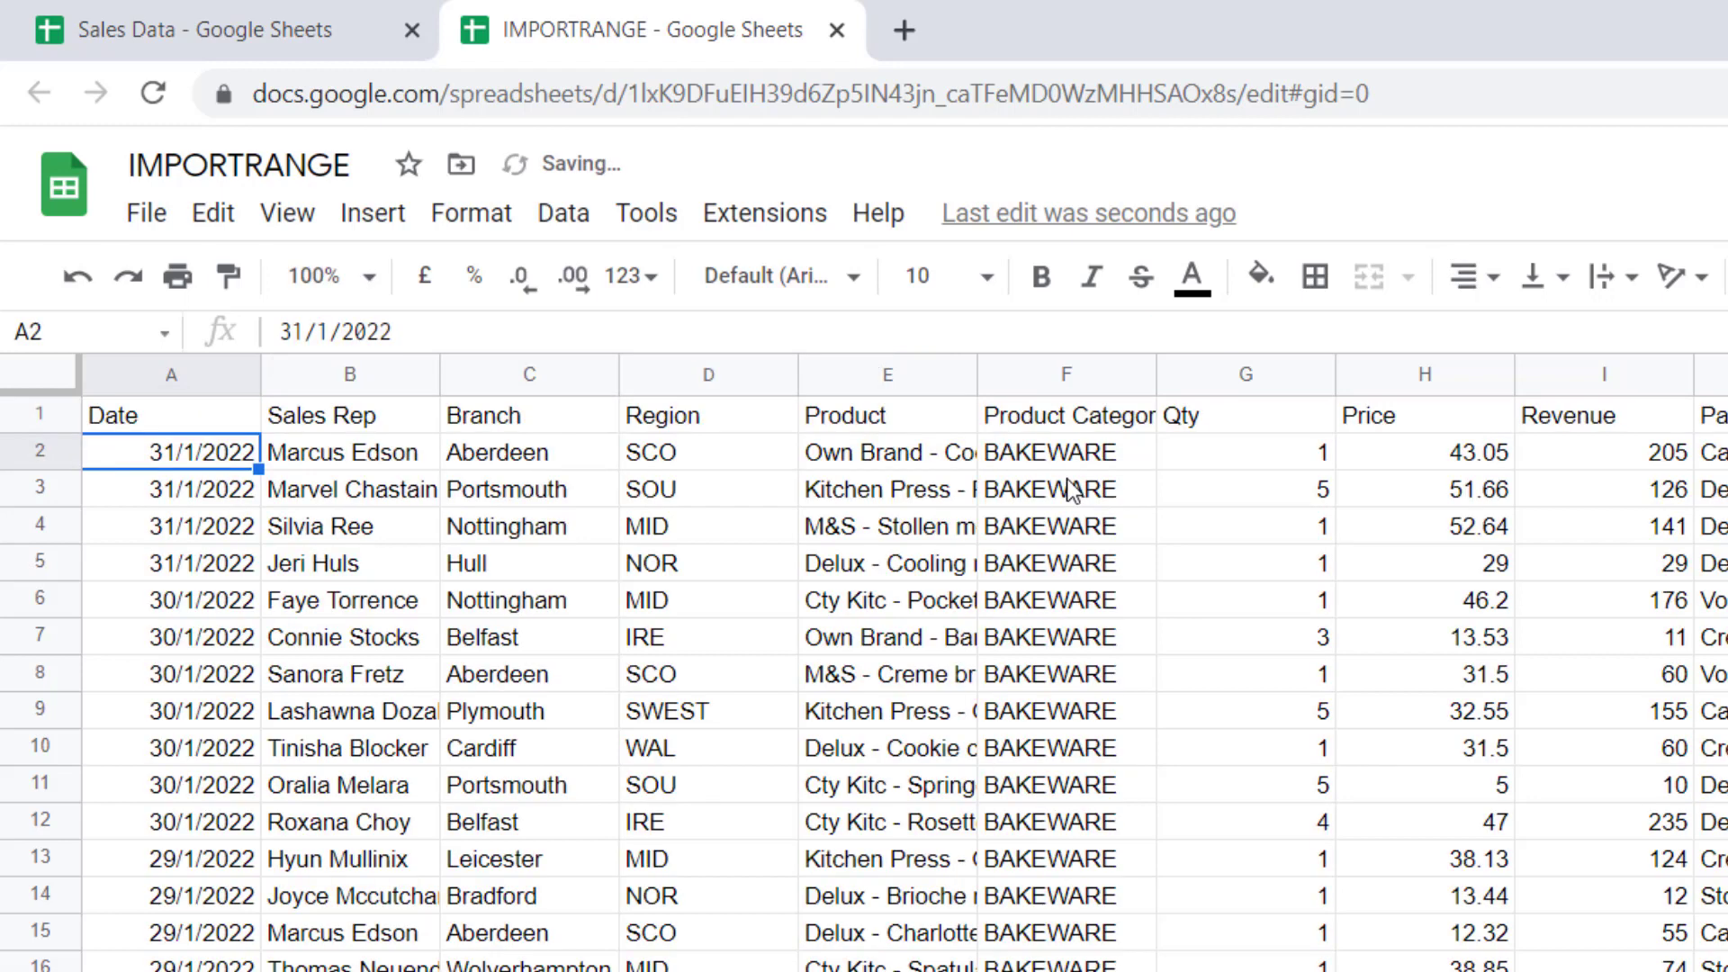
Switch the import range to Cookware!A:K and select the COOKWARE values in column F
left_click(188, 410)
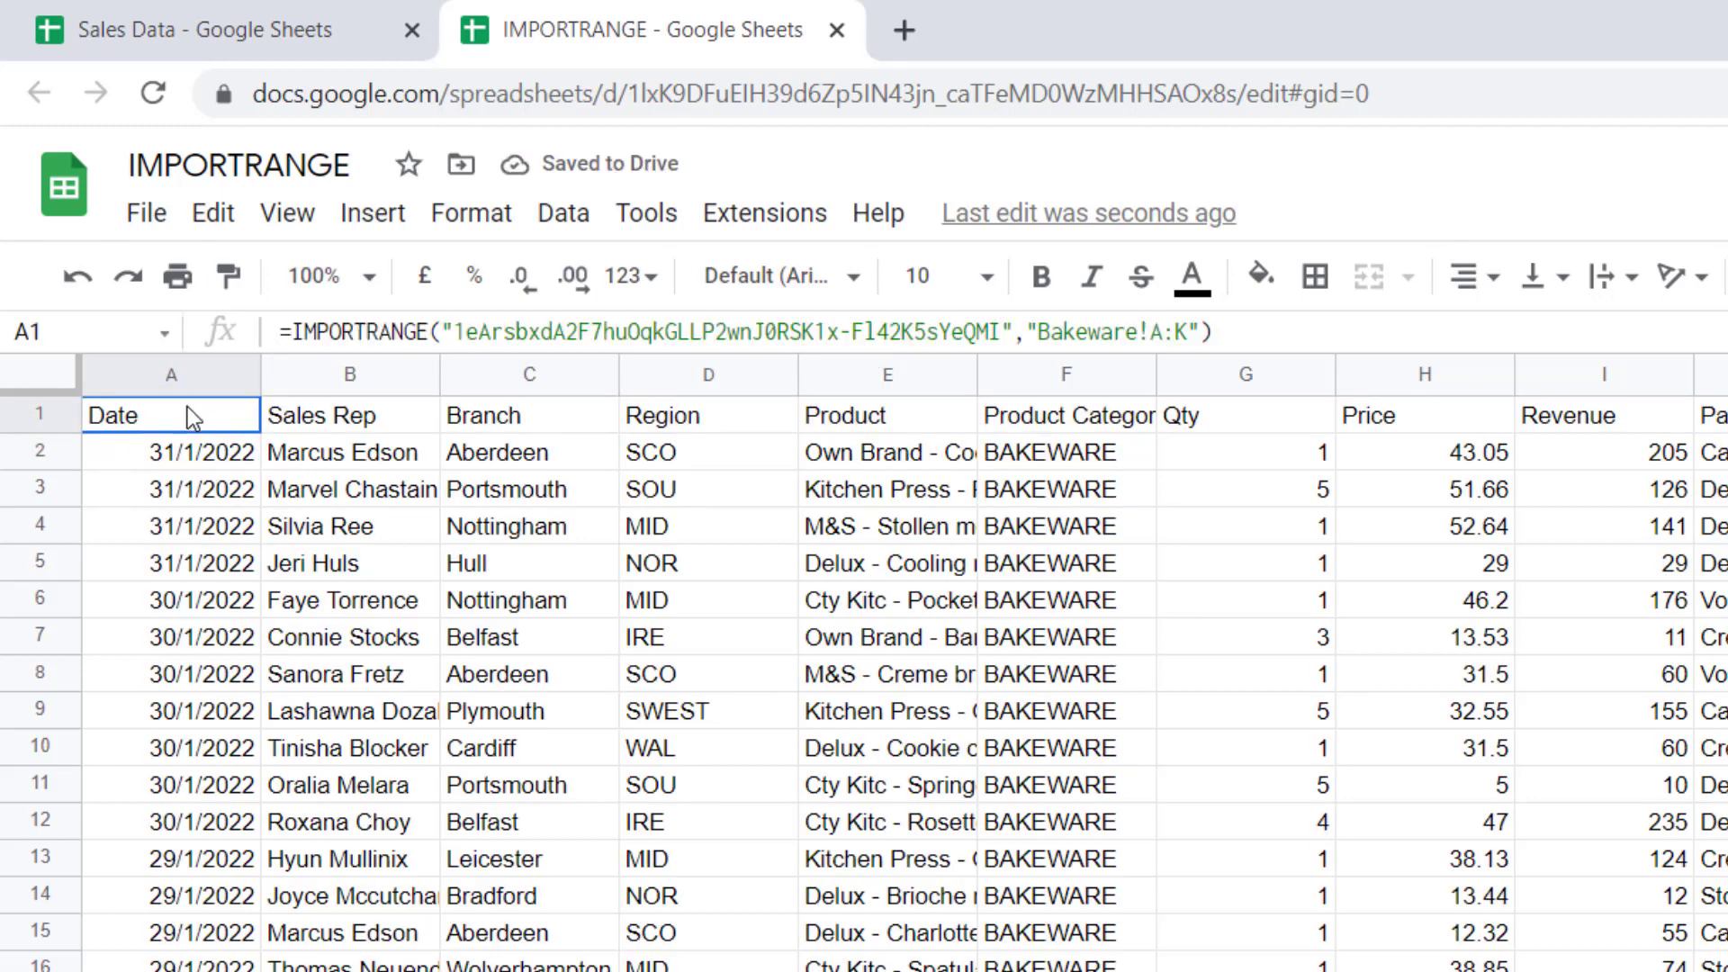
left_click_drag(1138, 333, 1042, 338)
type("Cookwar")
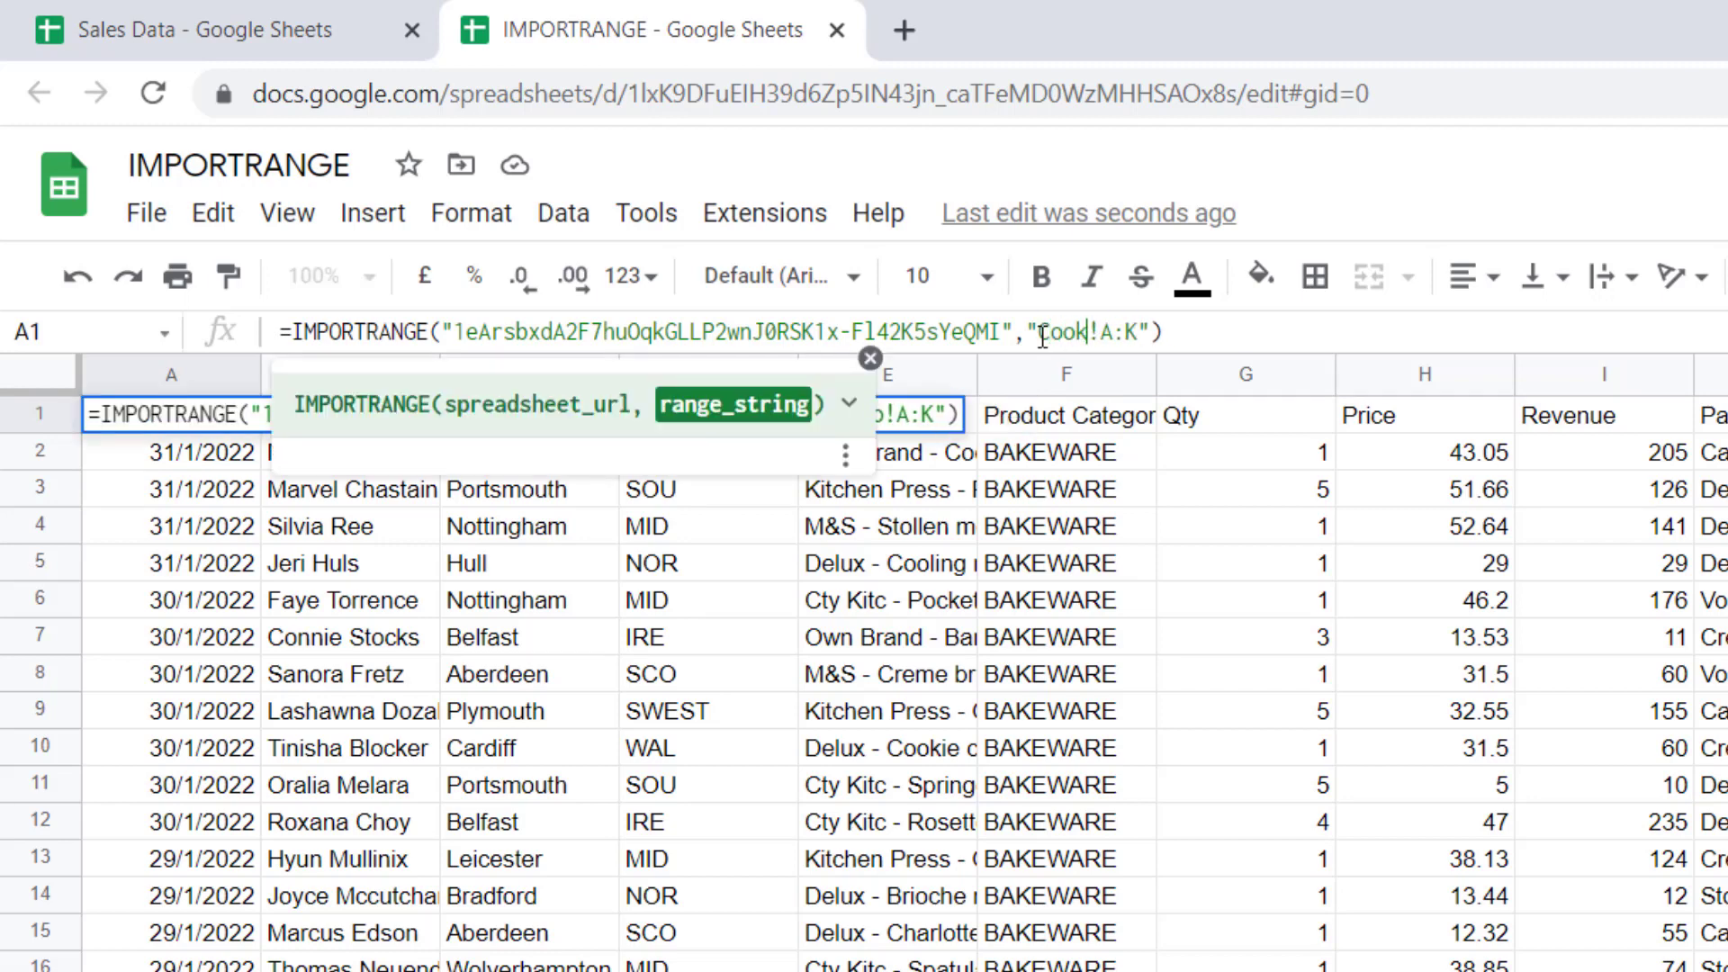
type("e")
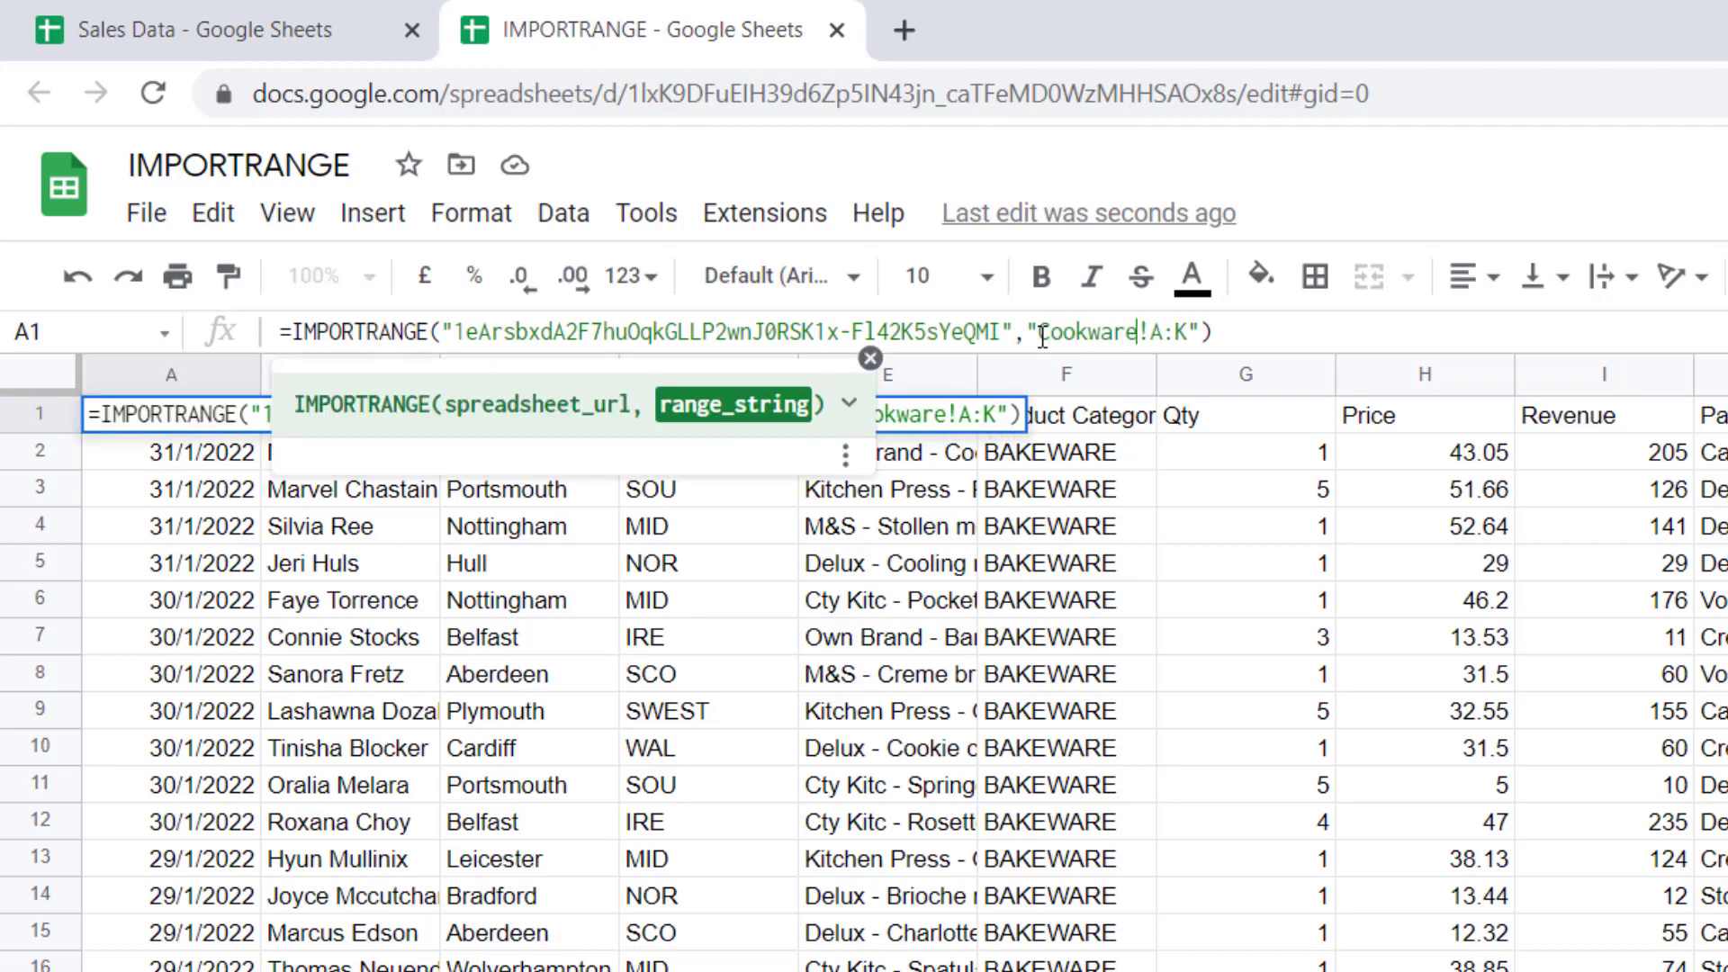
key("Return")
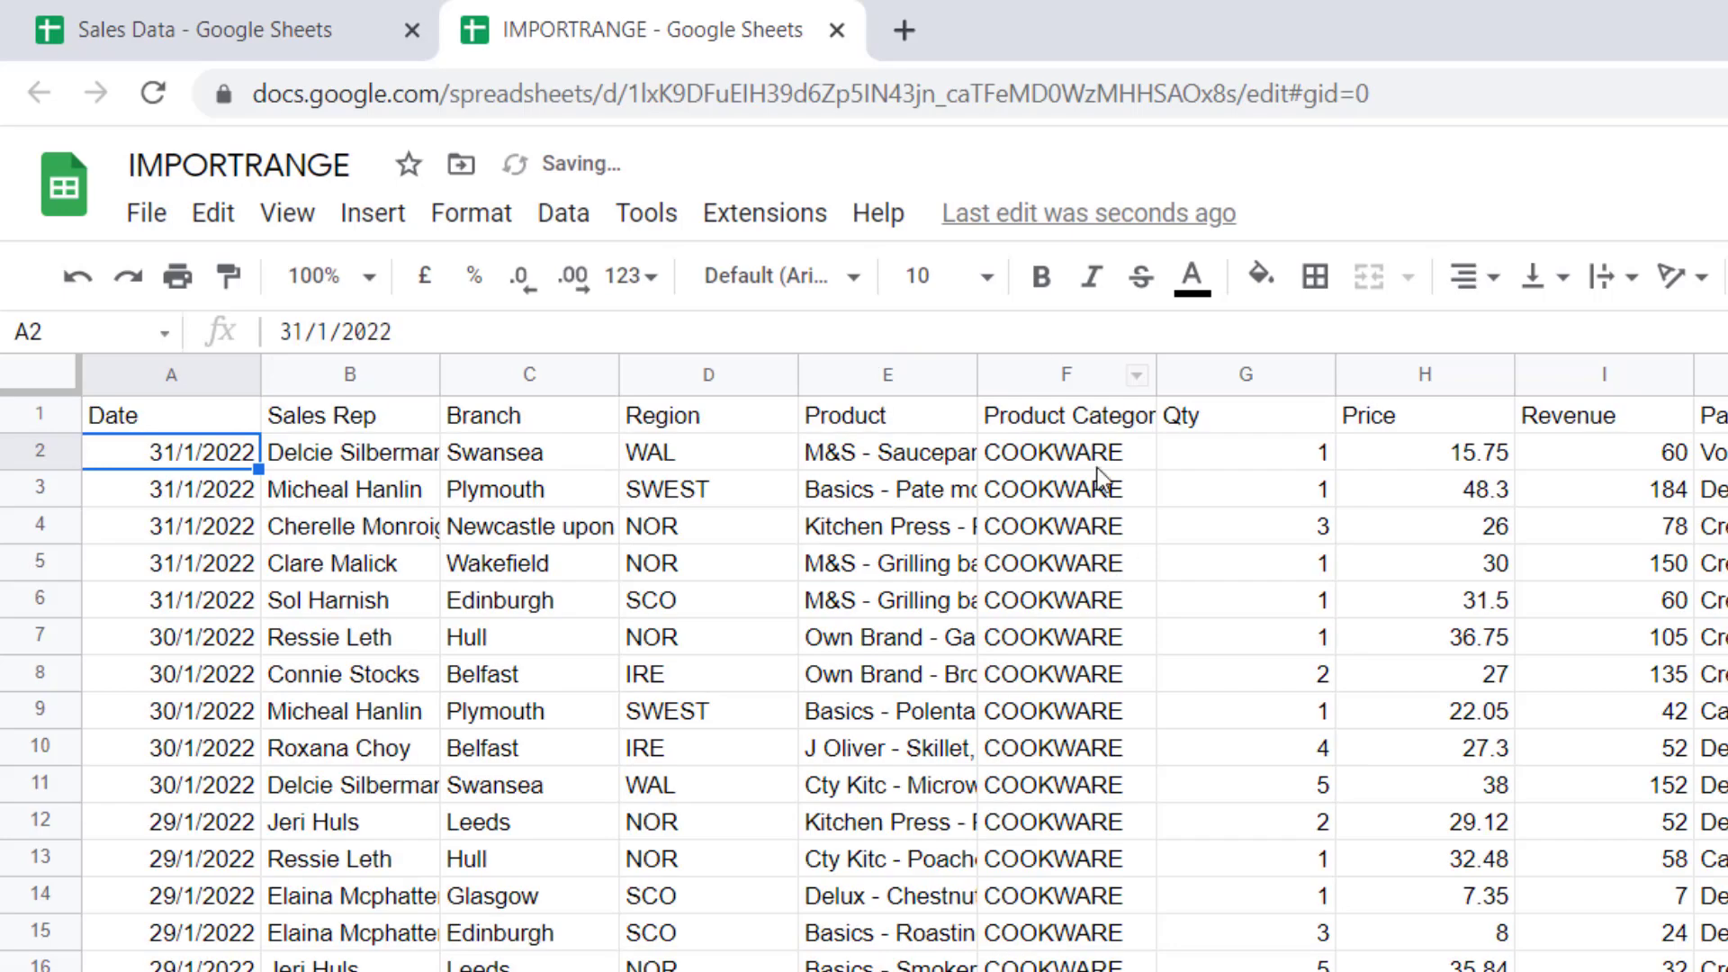
left_click_drag(1084, 454, 1071, 967)
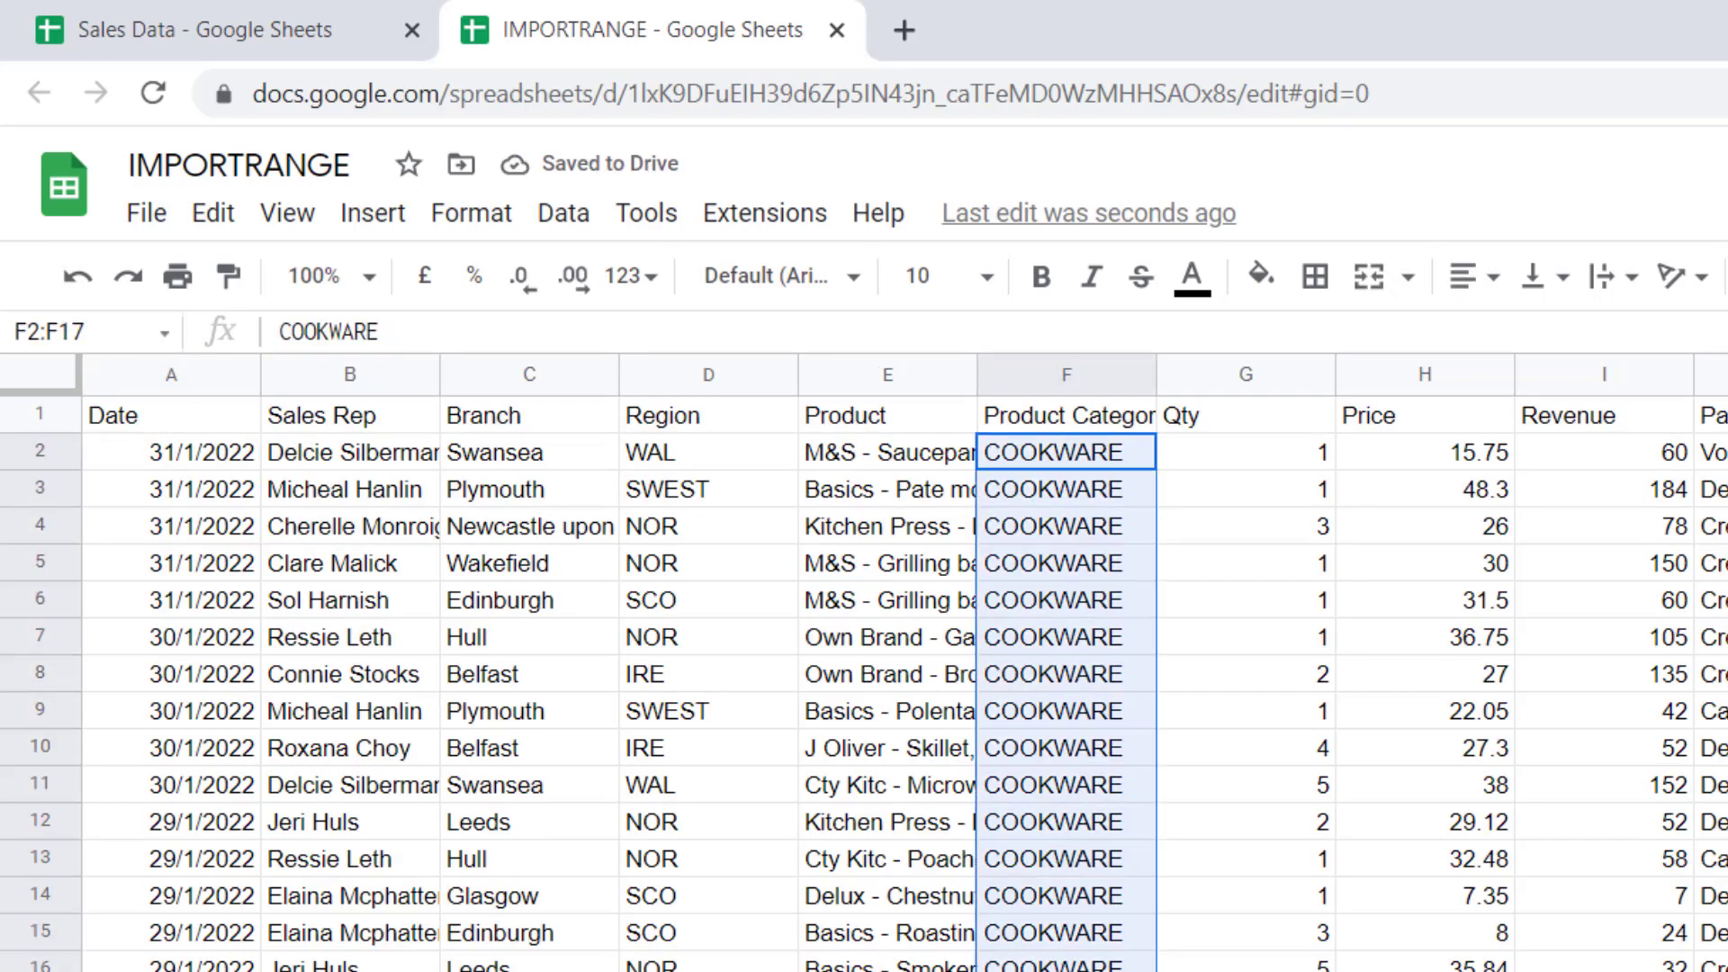
key("ctrl+Home")
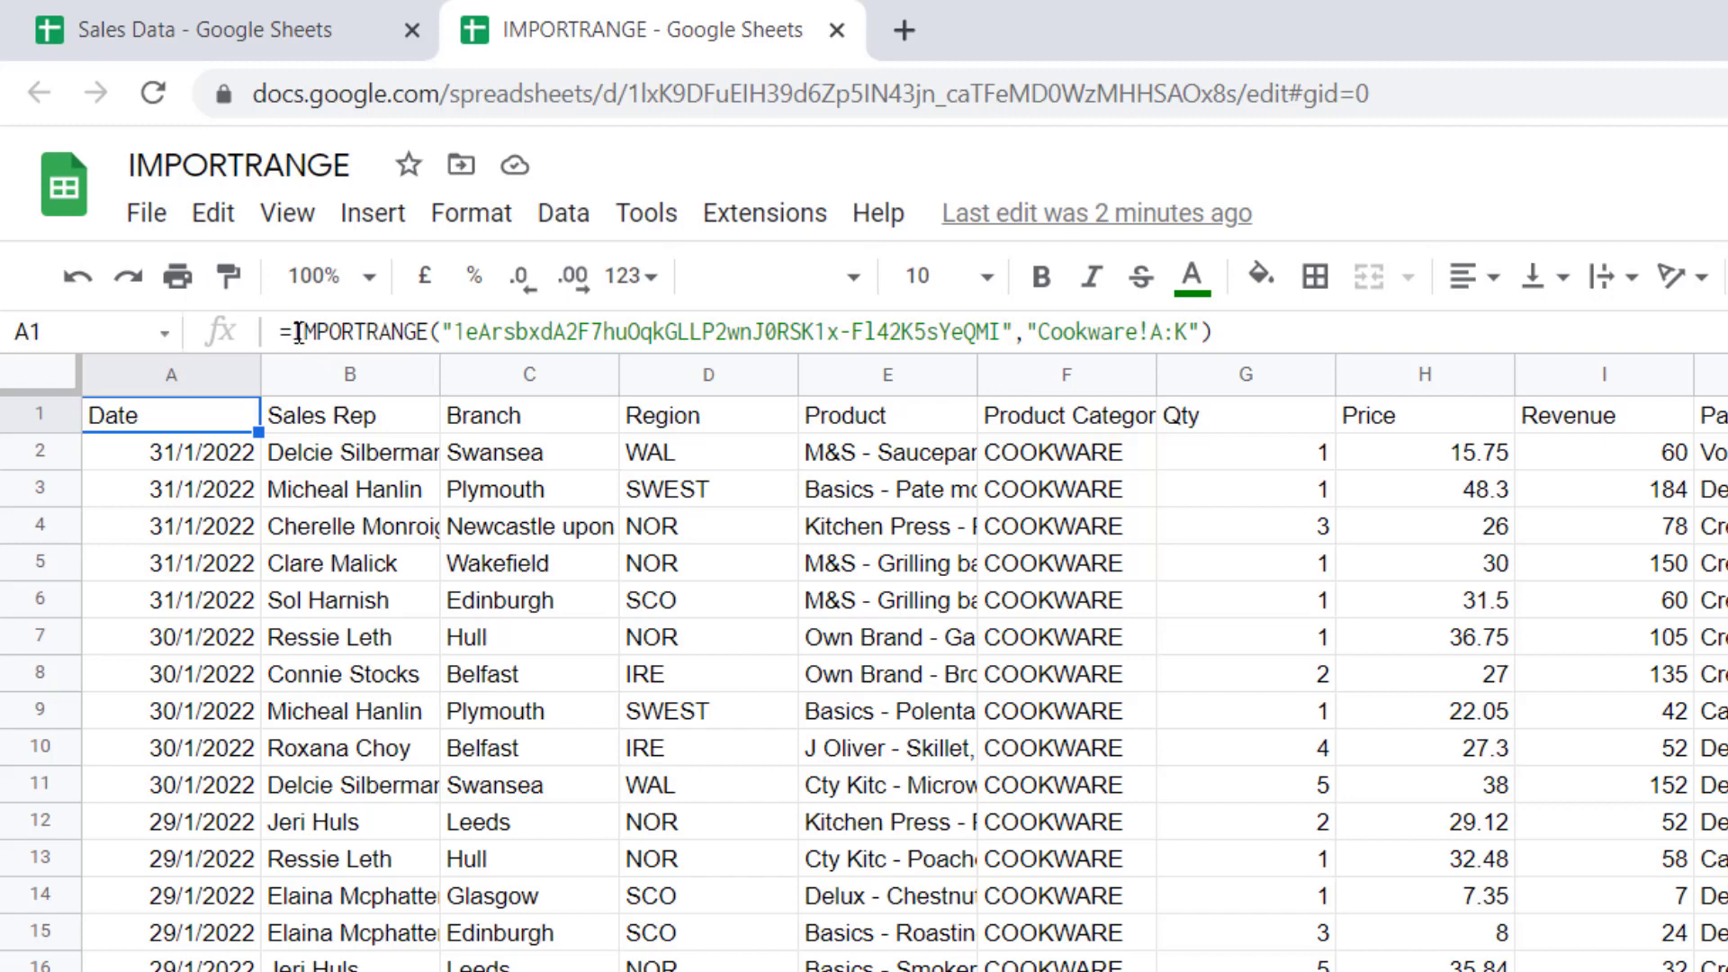
Copy the IMPORTRANGE call and paste a second copy after a semicolon at the formula's end
left_click_drag(293, 333, 1350, 322)
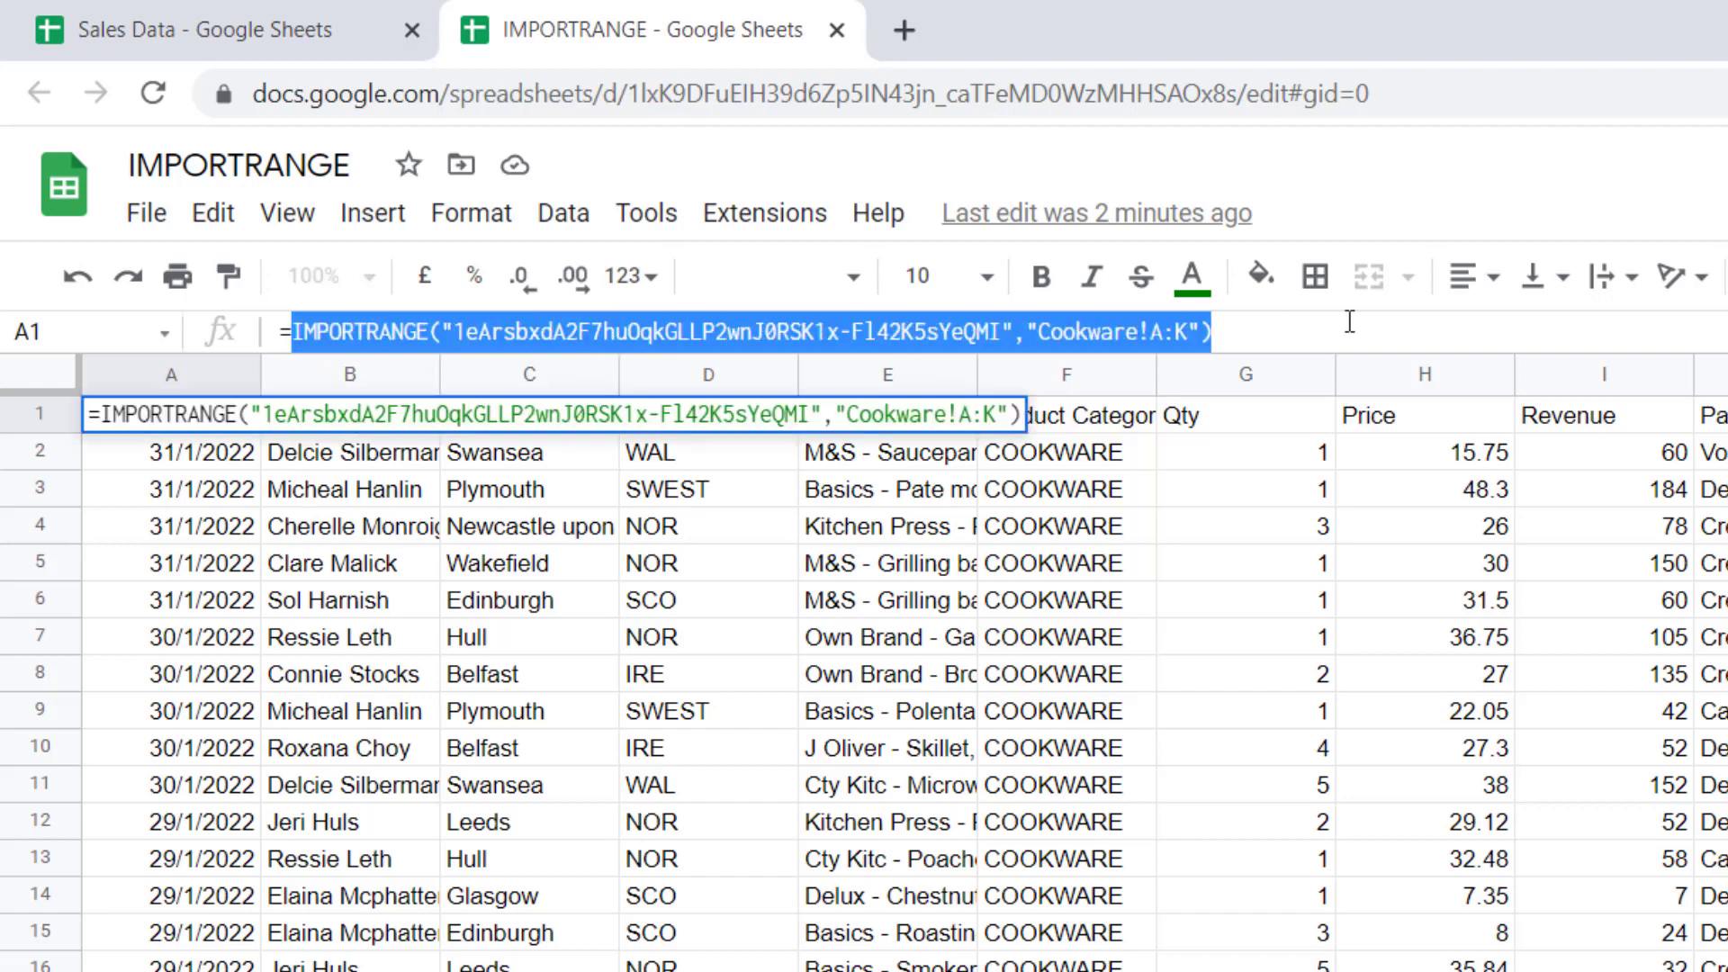
key("ctrl+c")
left_click(1246, 331)
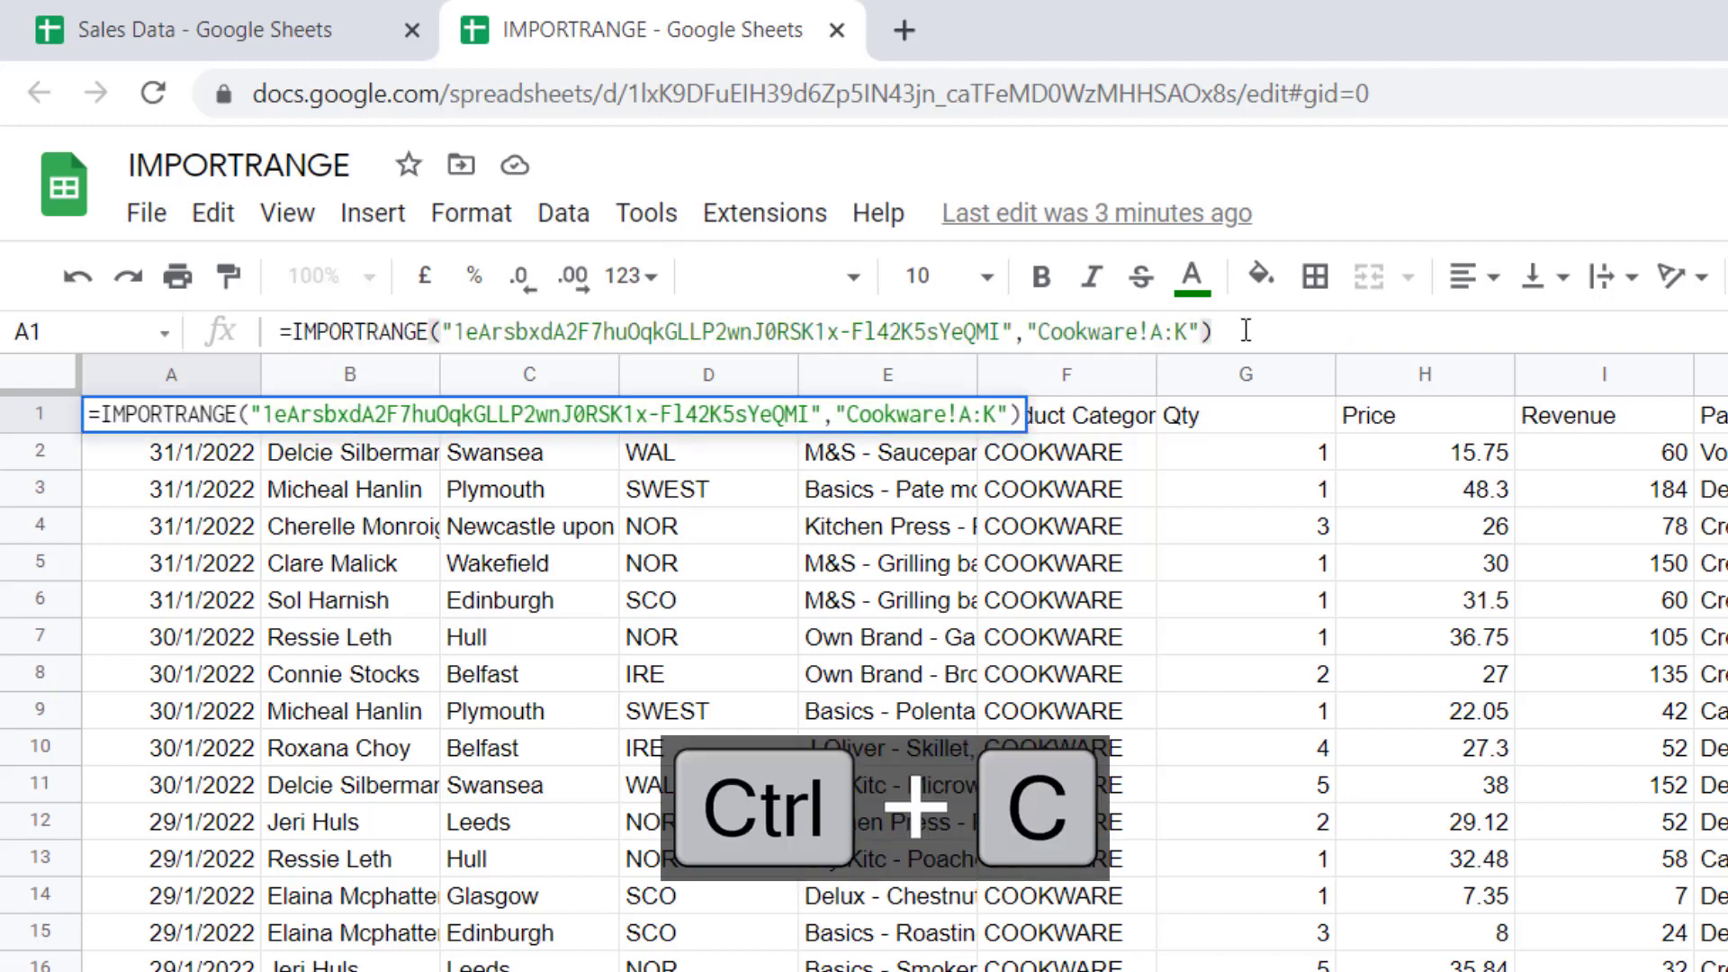
type(";")
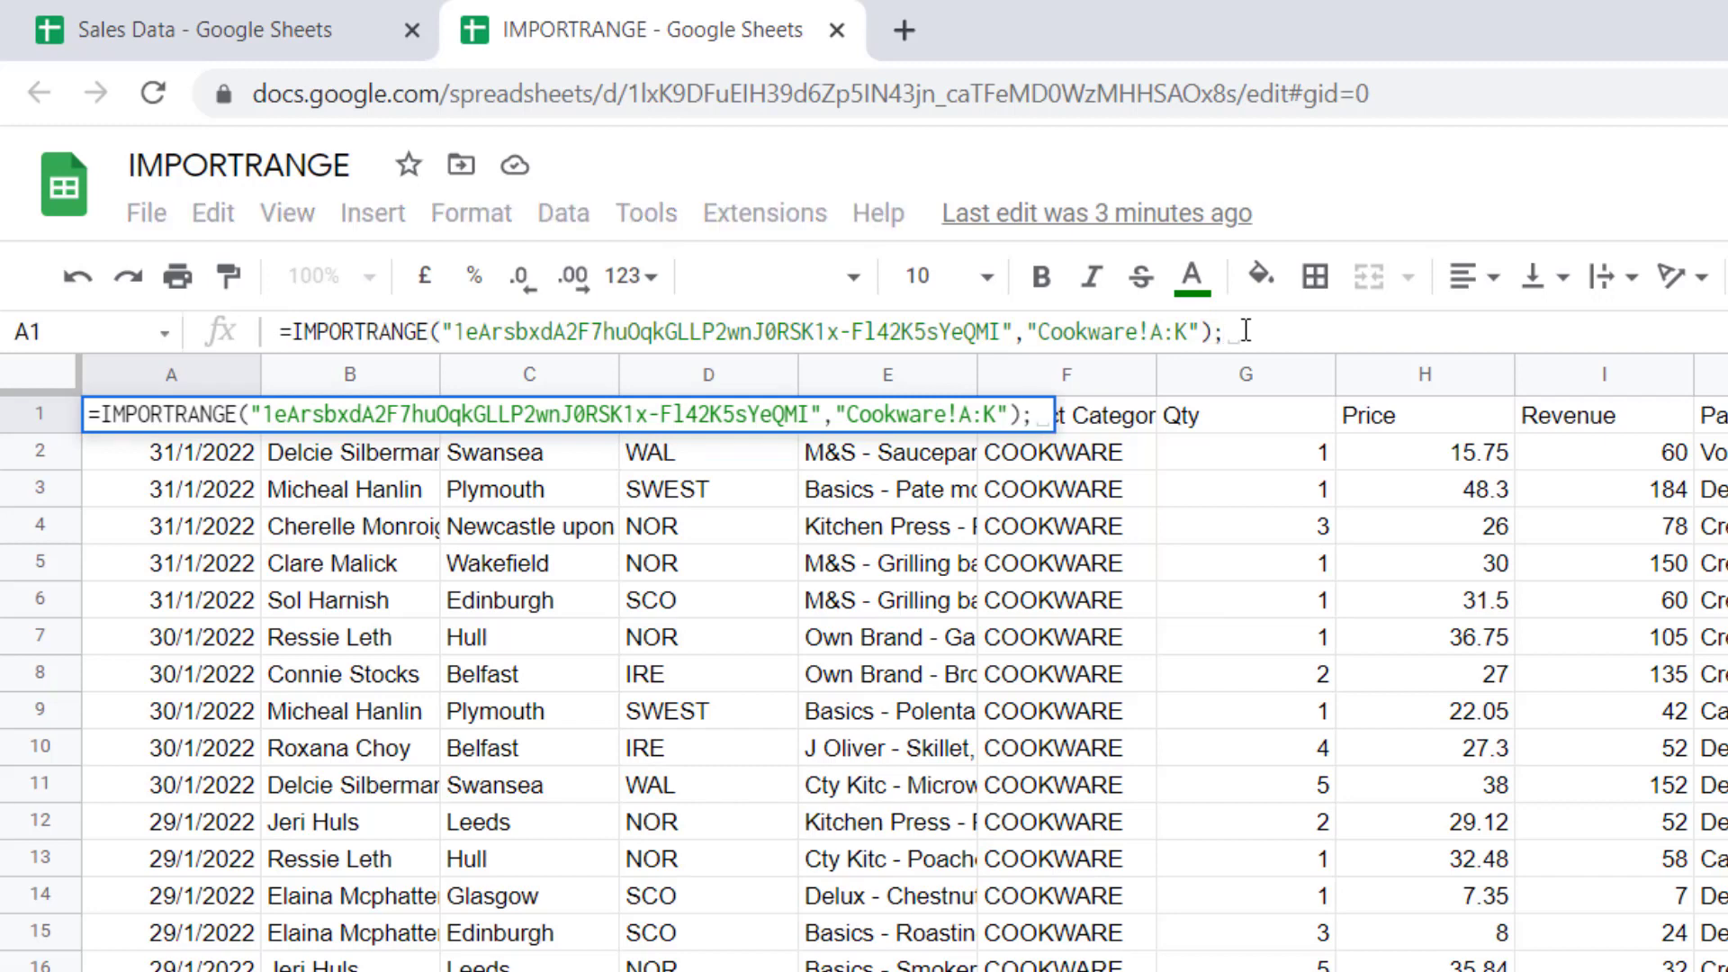
key("ctrl+v")
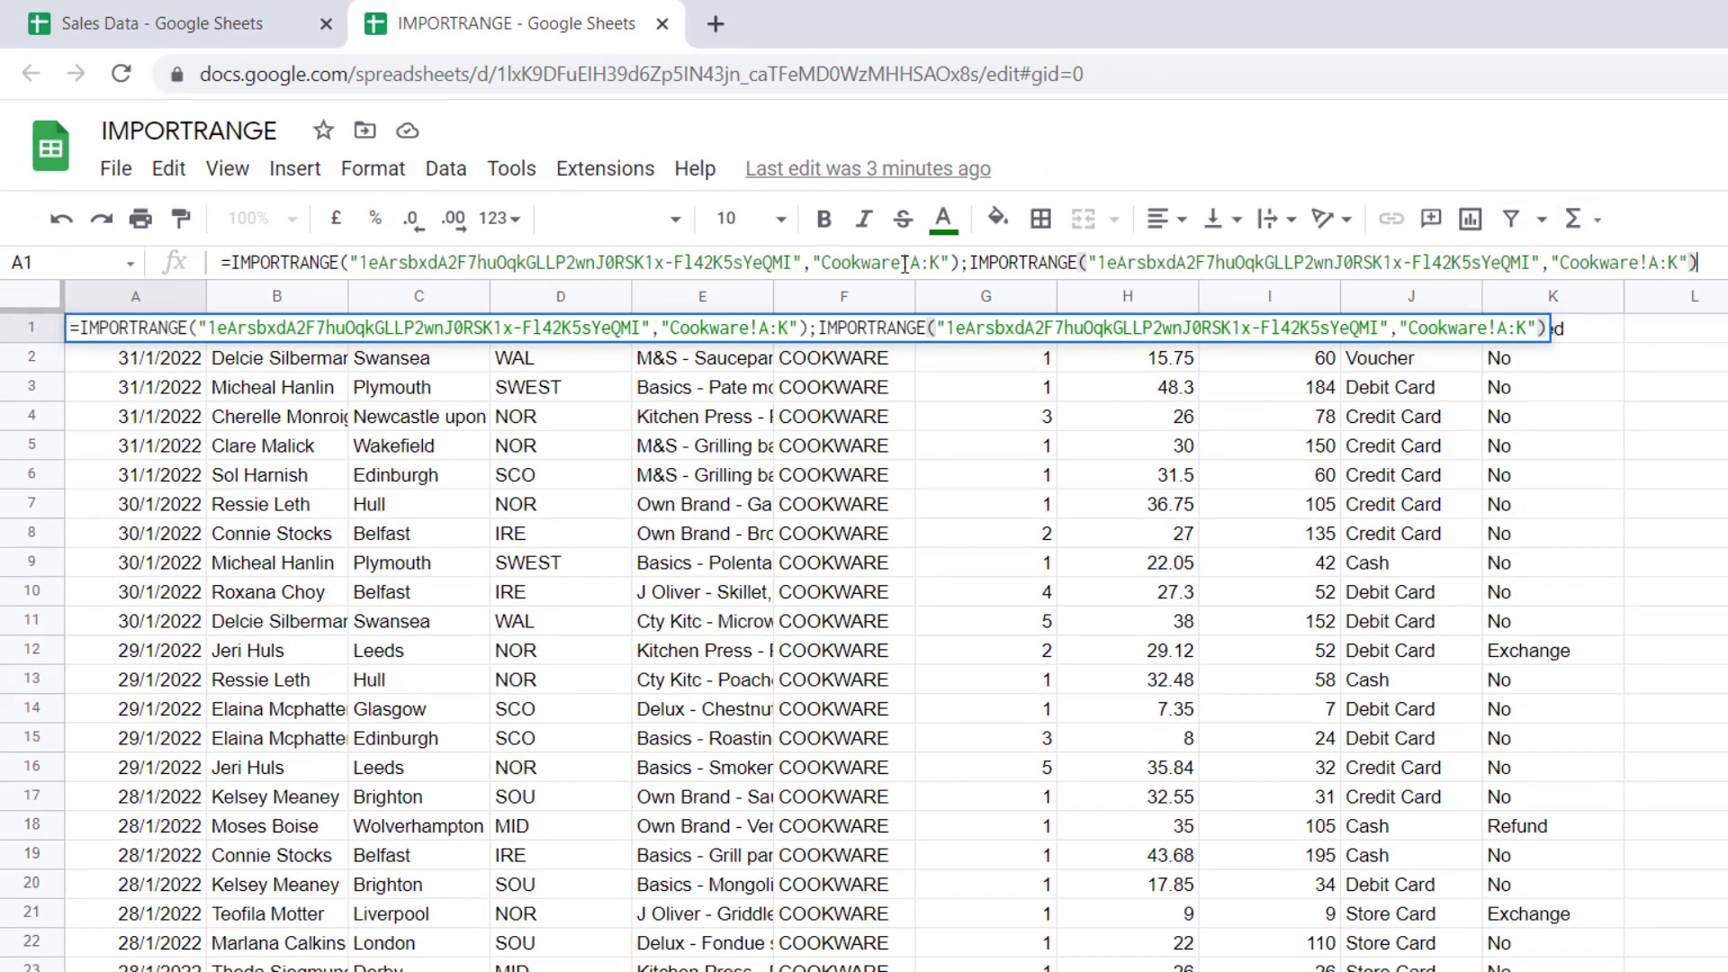
Change the second import's range from Cookware to Bakeware!A:K
left_click_drag(905, 262, 821, 263)
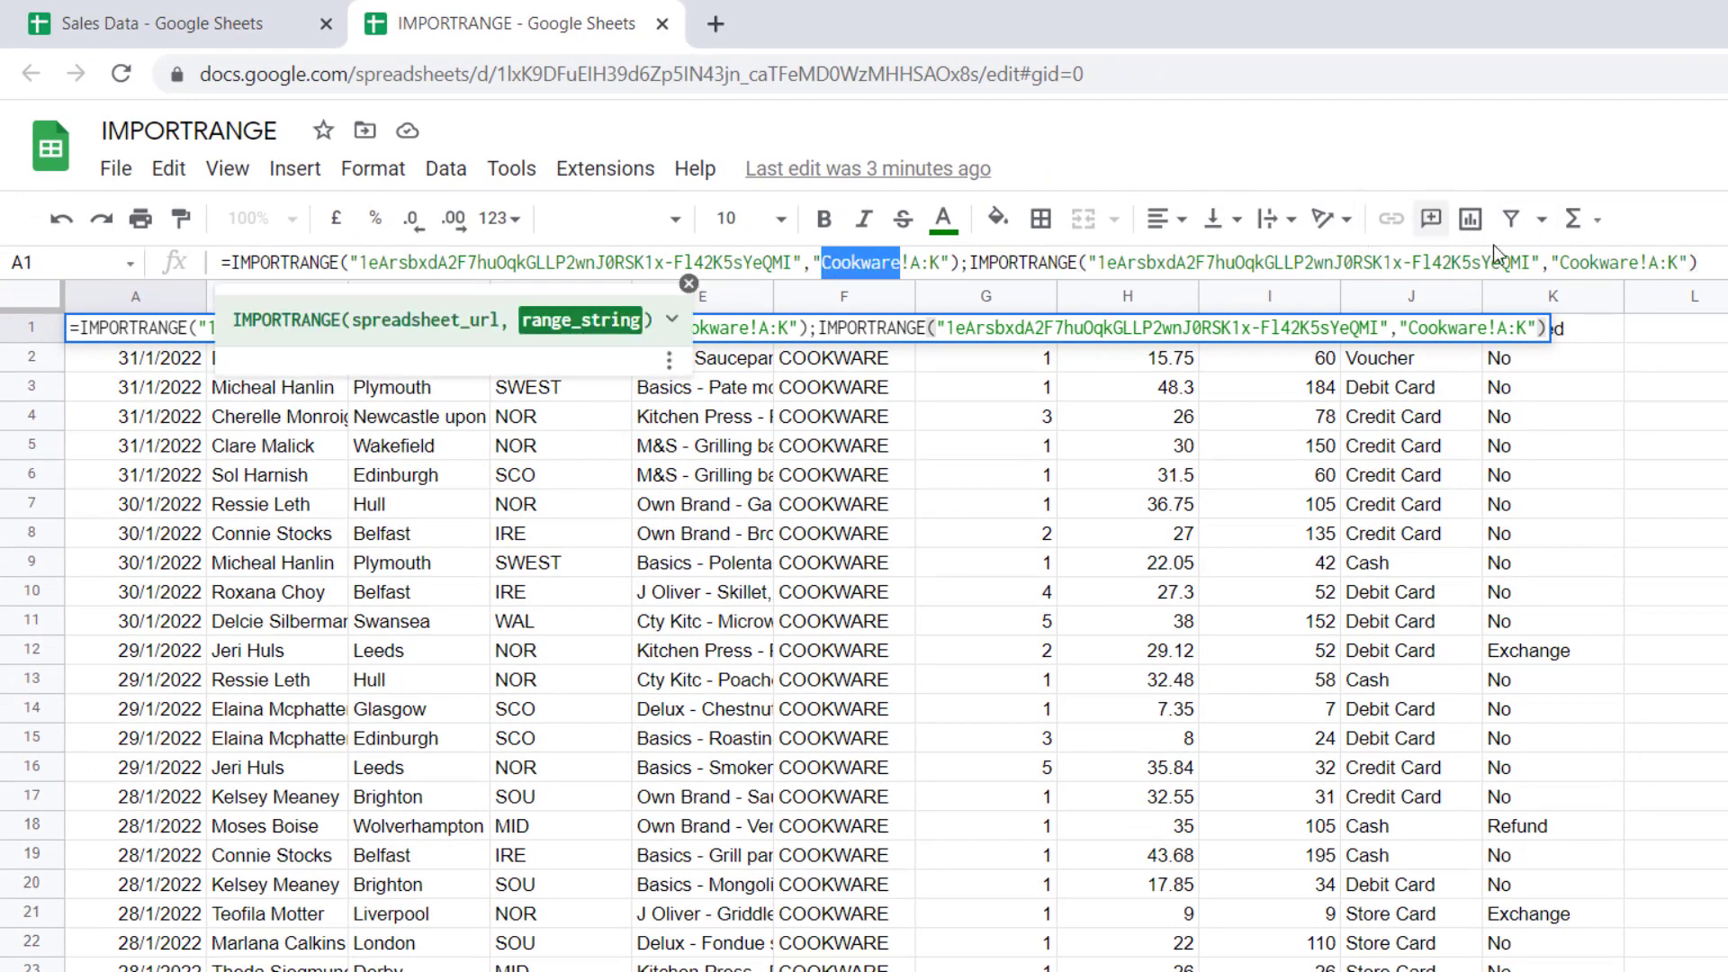
left_click_drag(1639, 263, 1557, 263)
type("Bake")
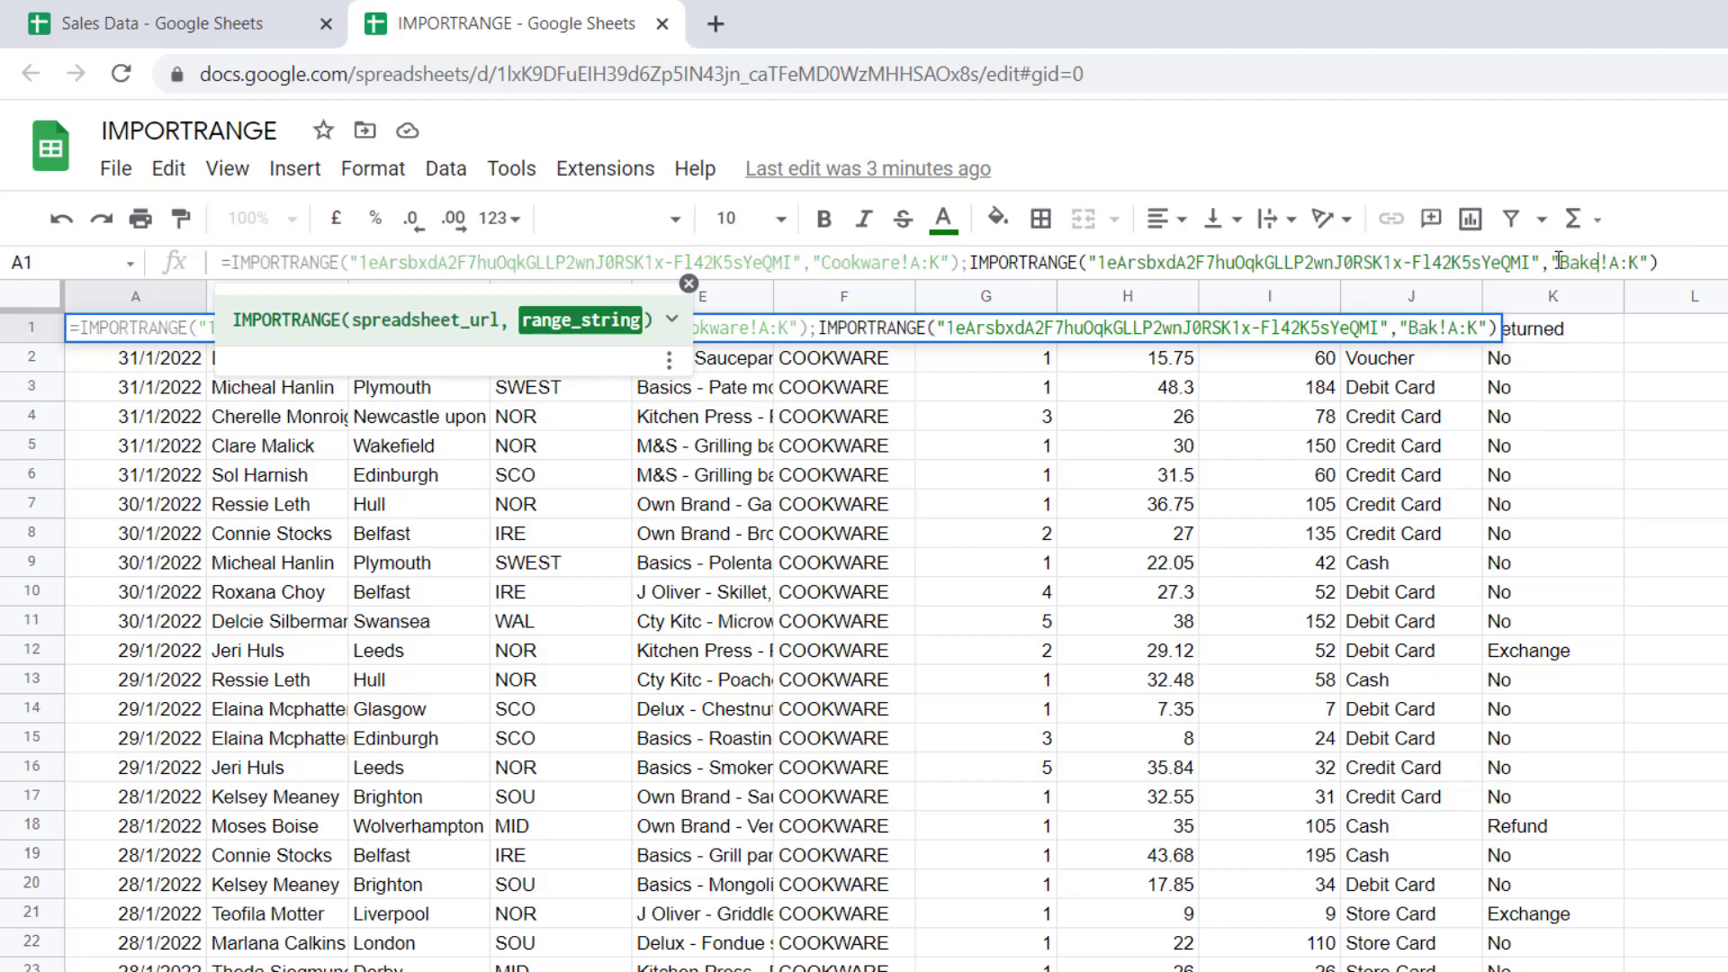
type("ware")
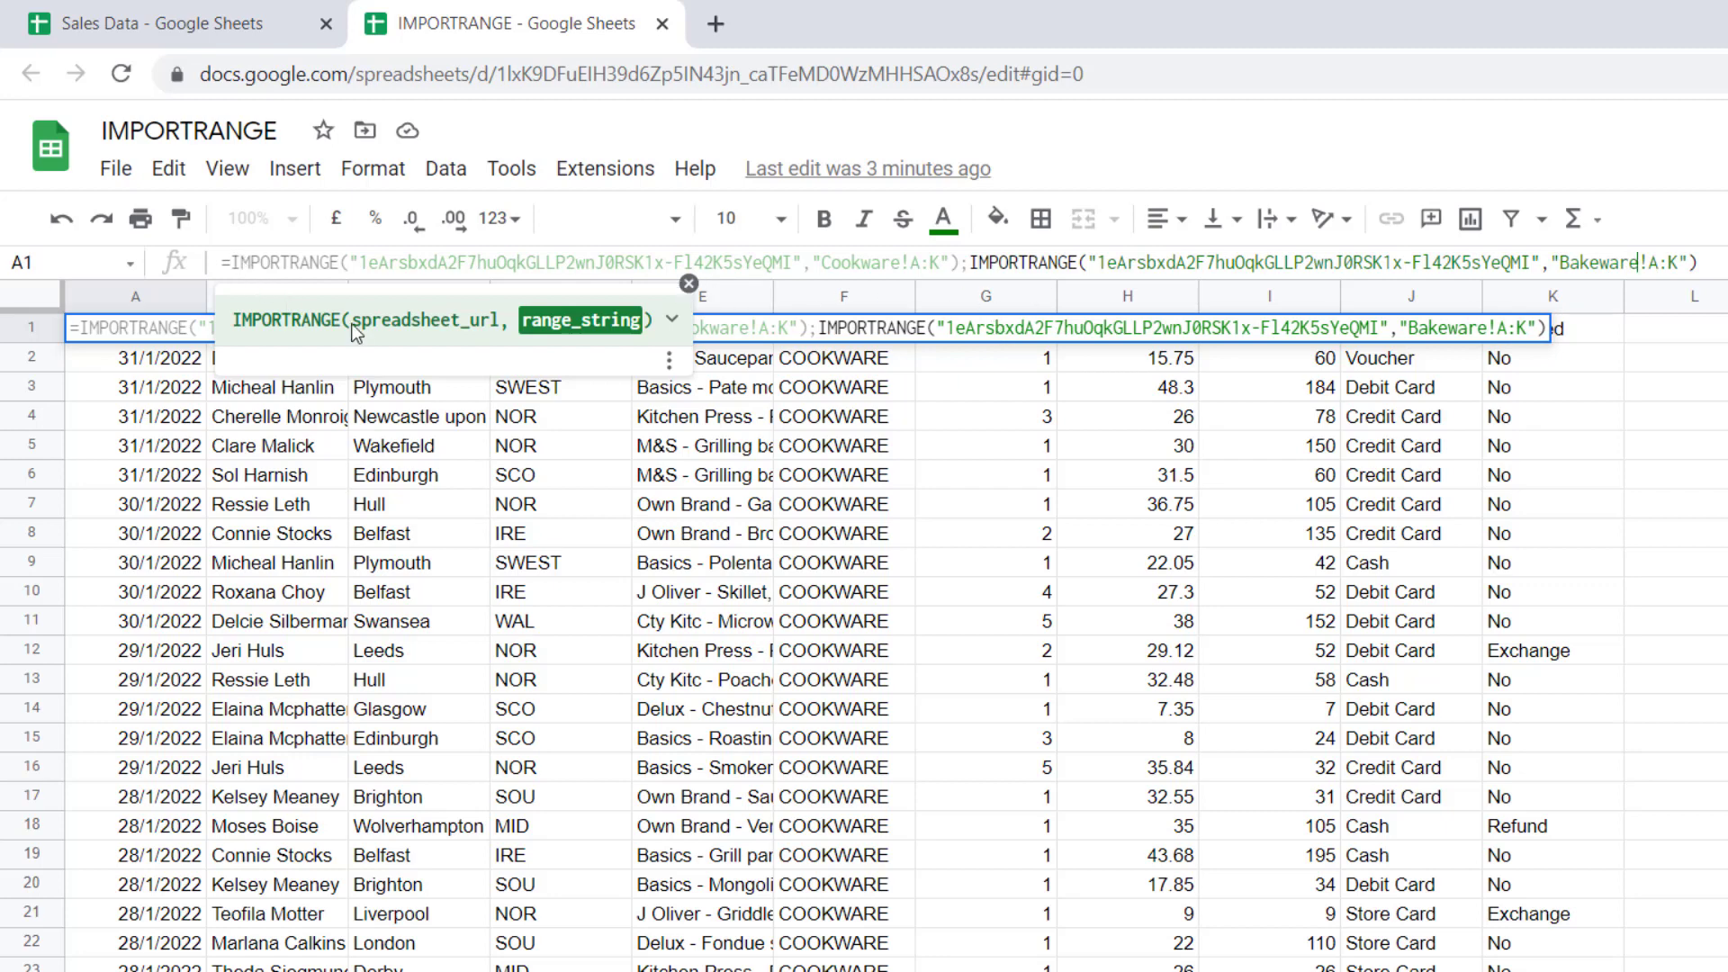
Wrap the whole formula in { } braces and enter it as a stacked array
left_click(236, 259)
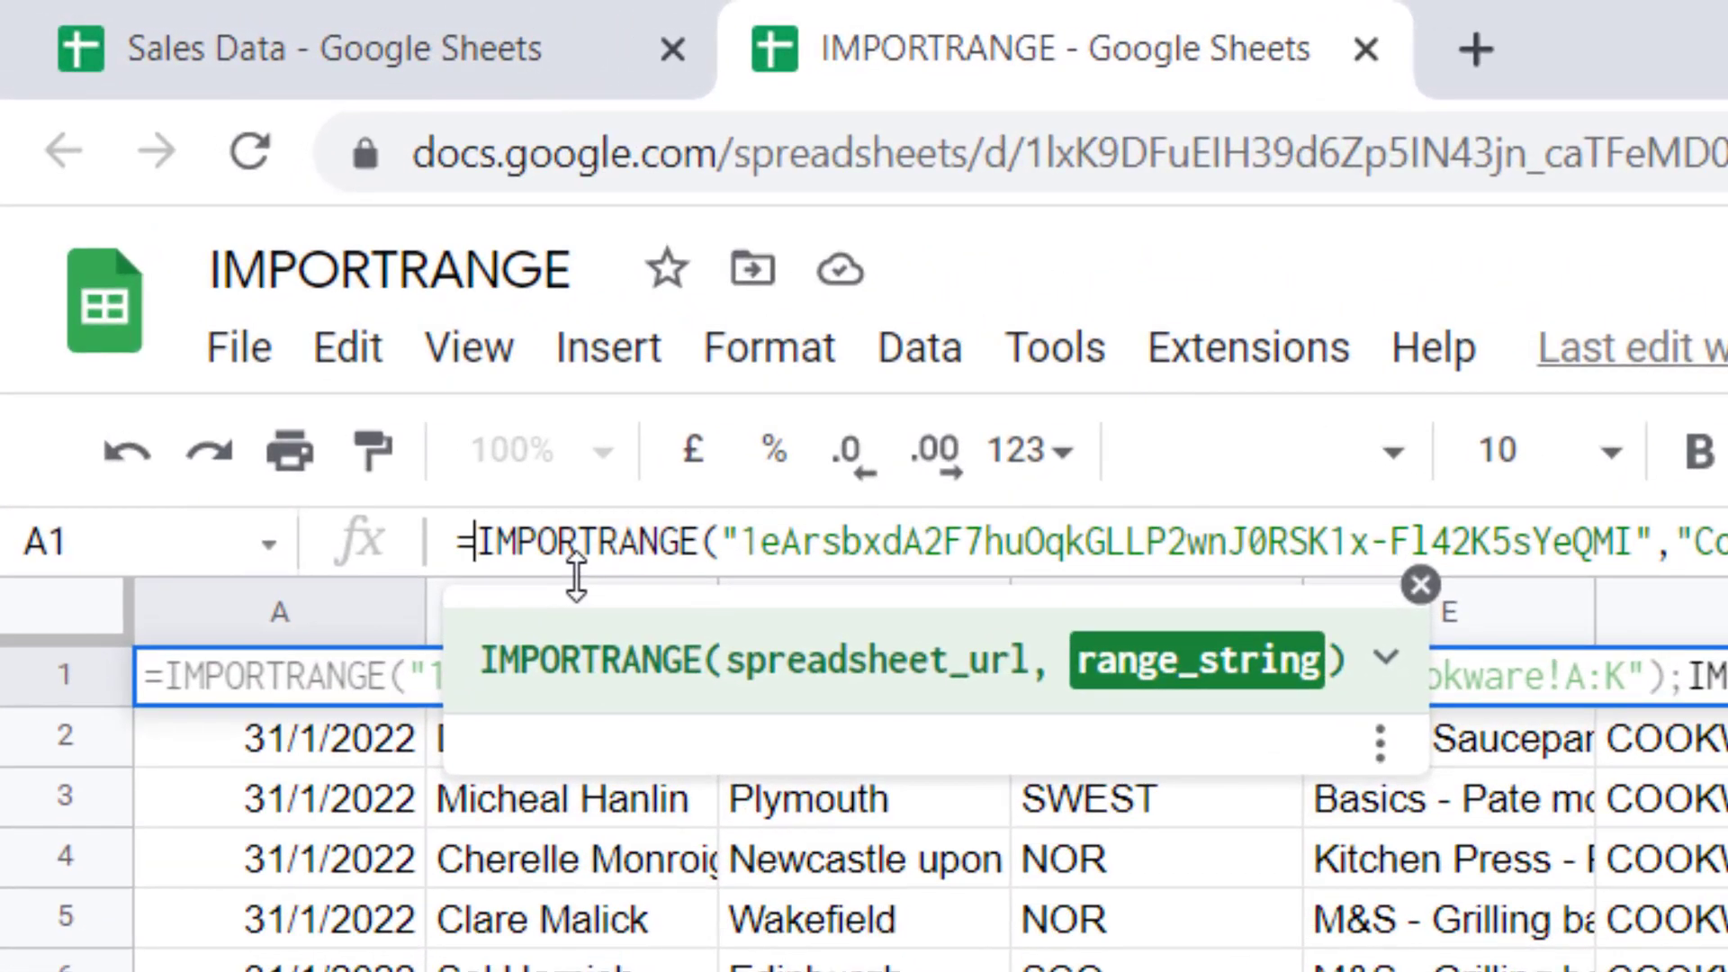
type("{")
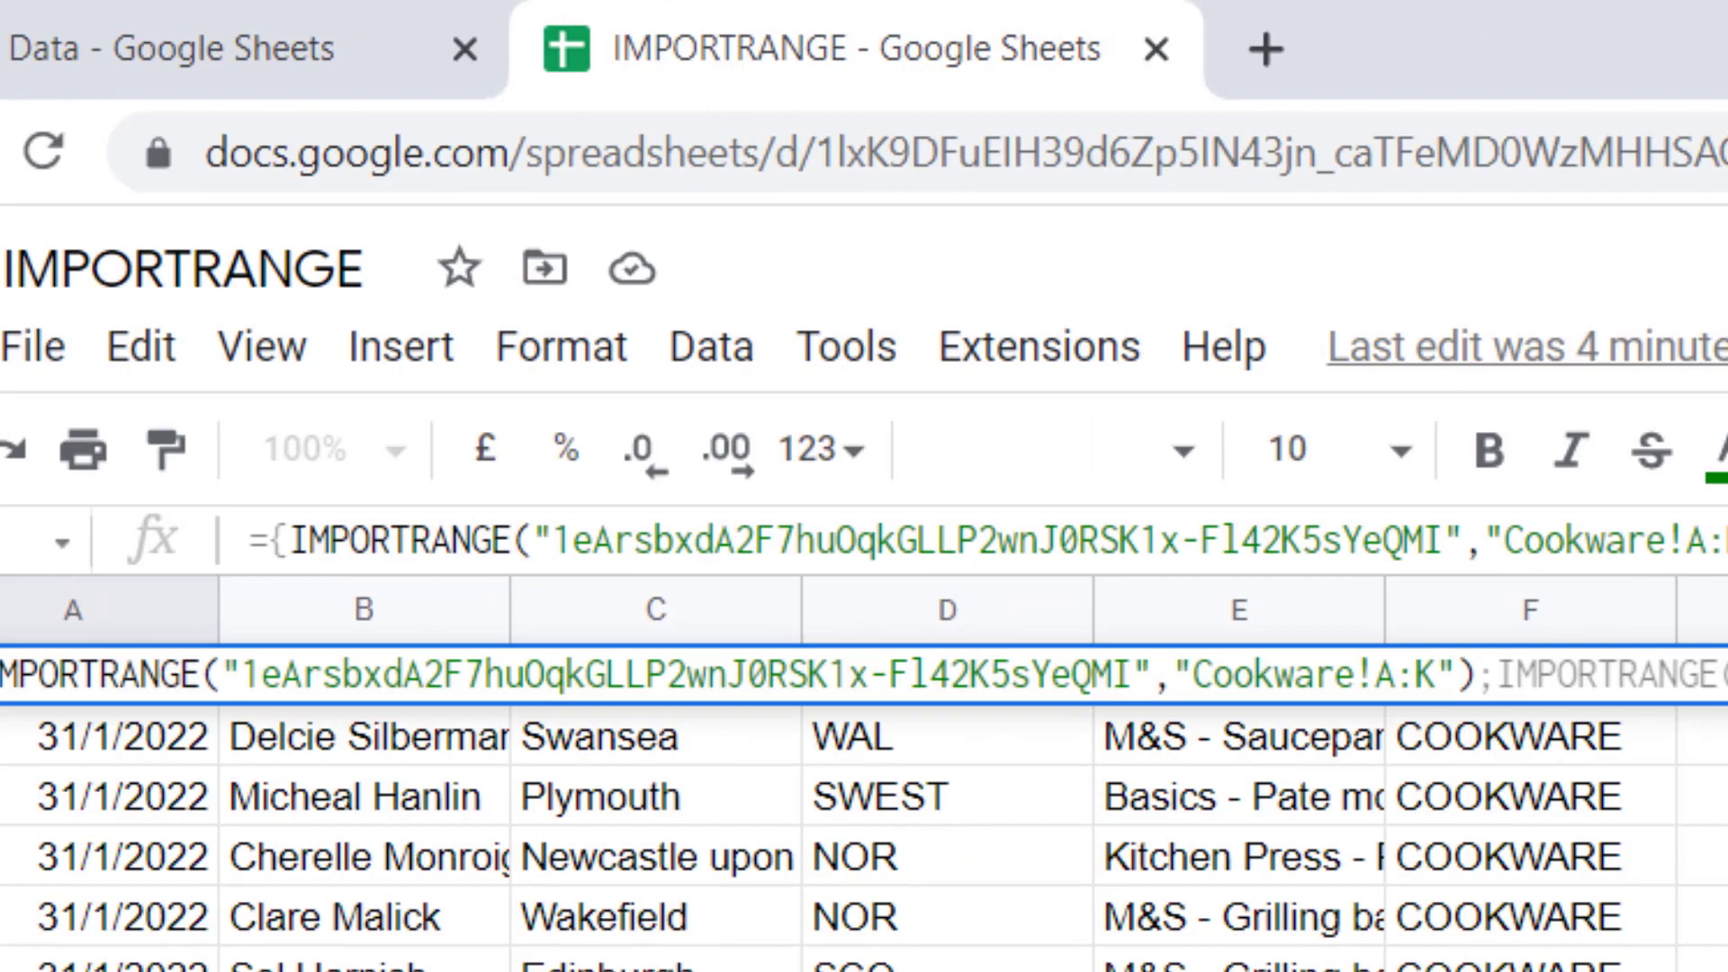
left_click(1347, 528)
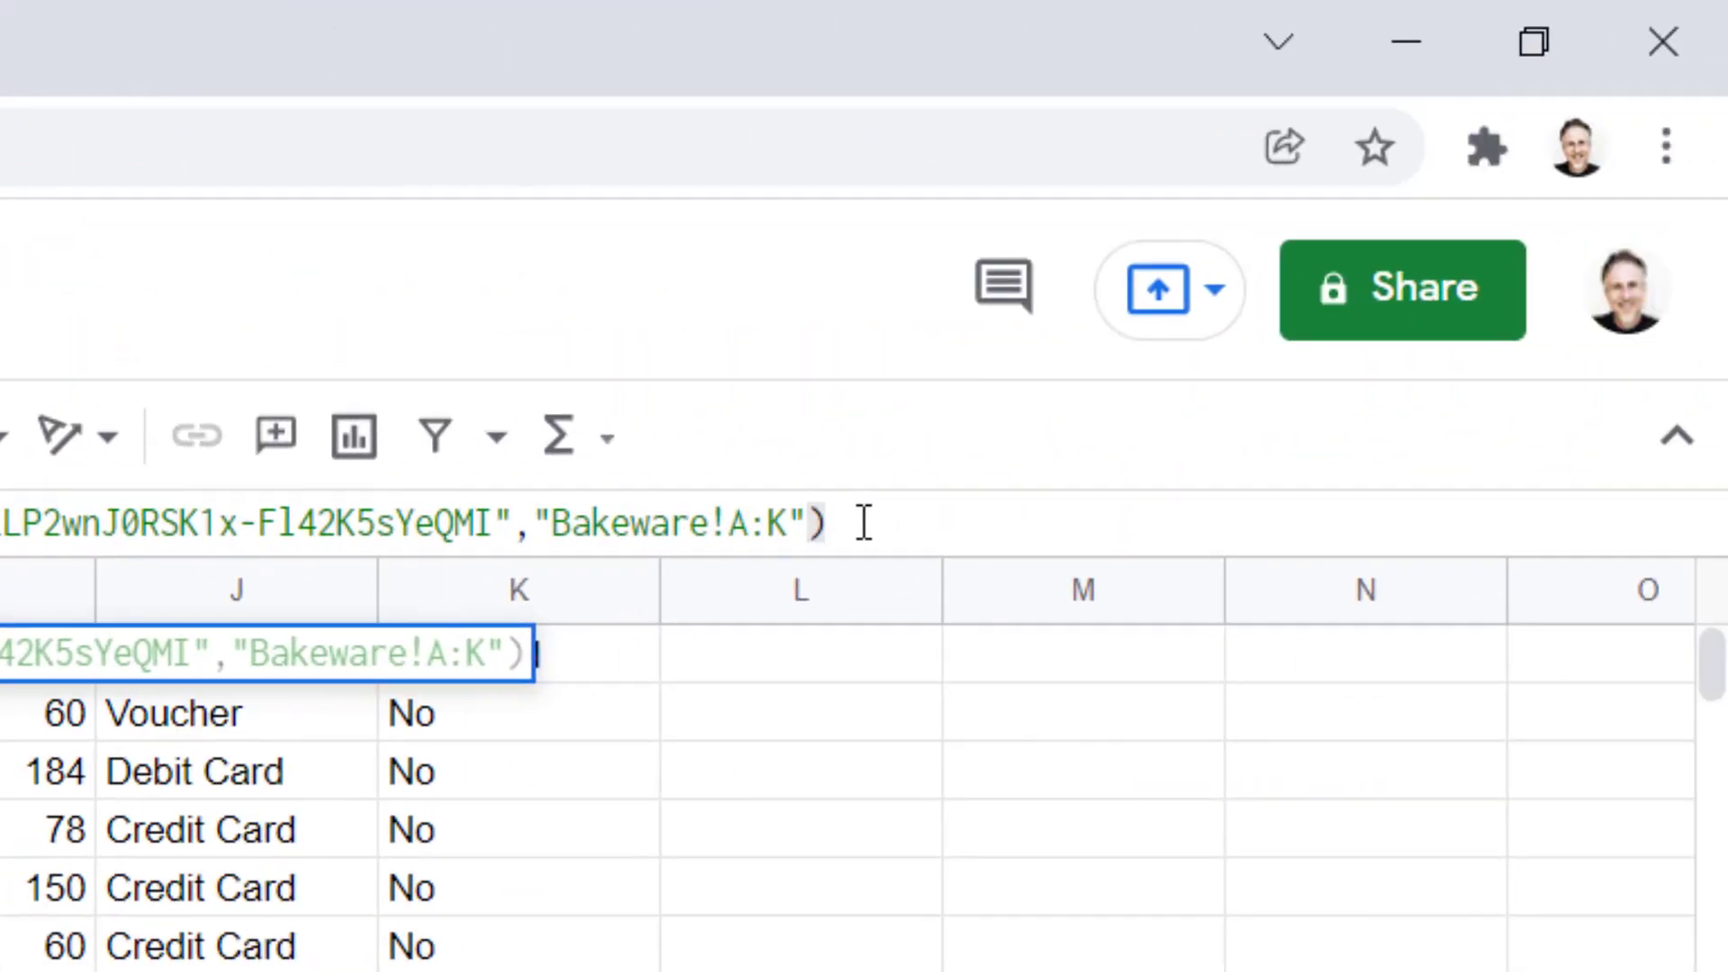
type("}")
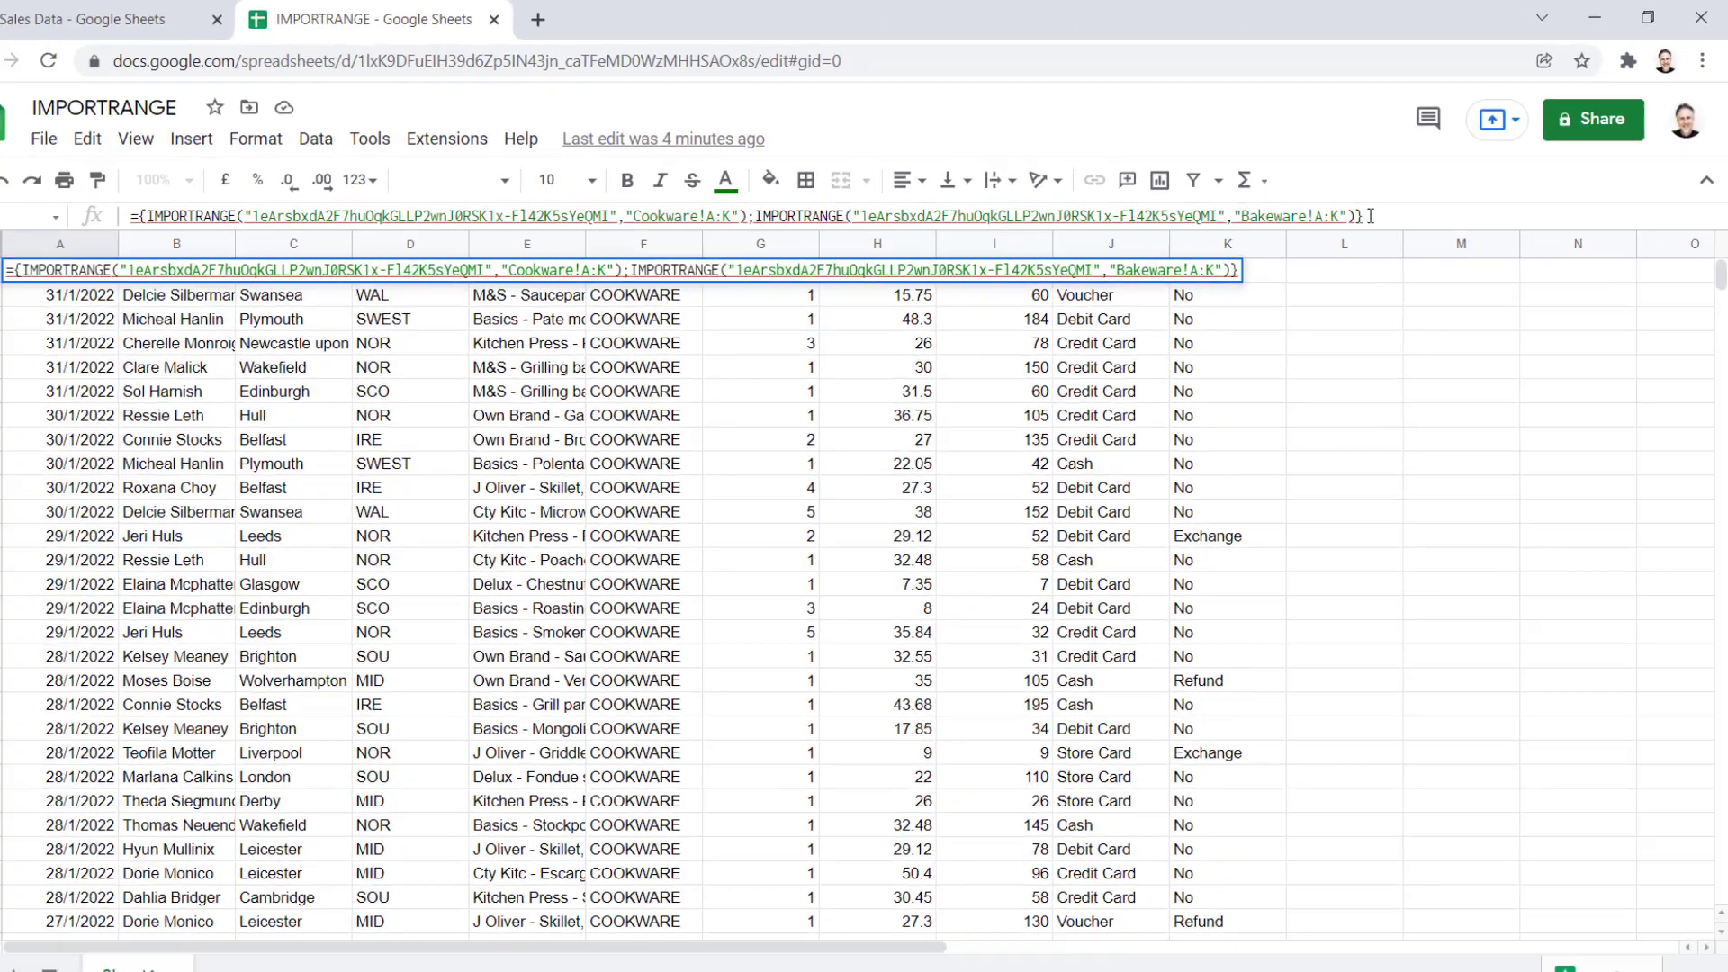
key("Return")
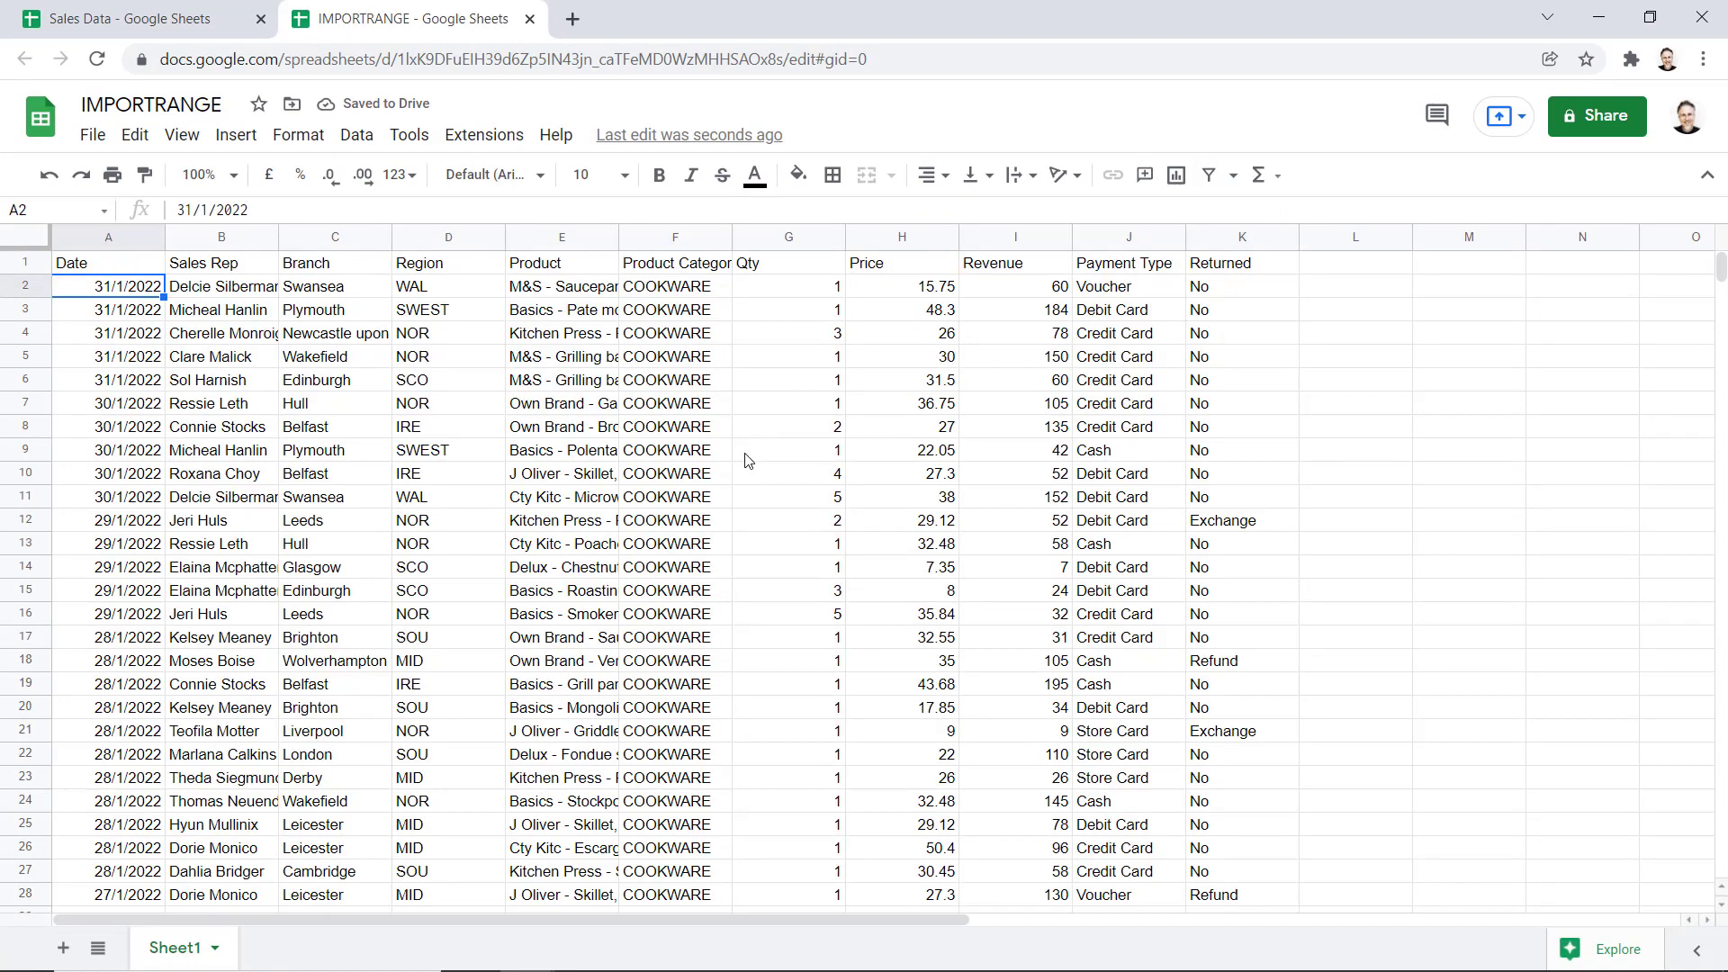
scroll(745, 460, "down", 15)
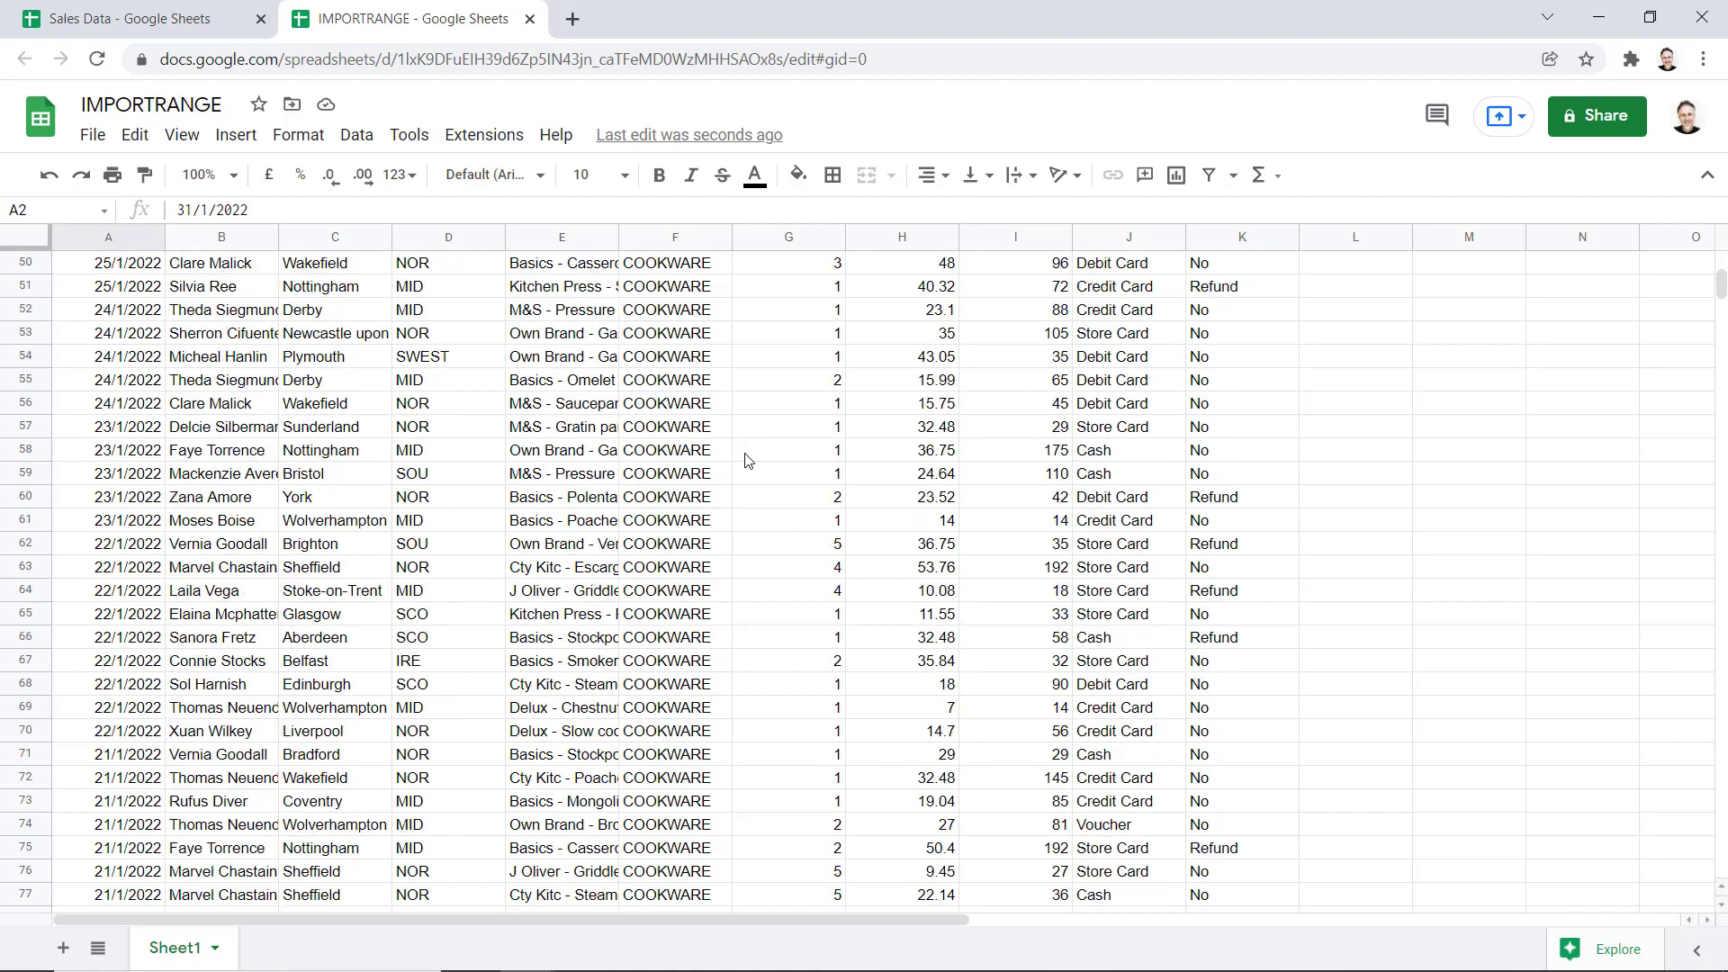
scroll(745, 460, "down", 15)
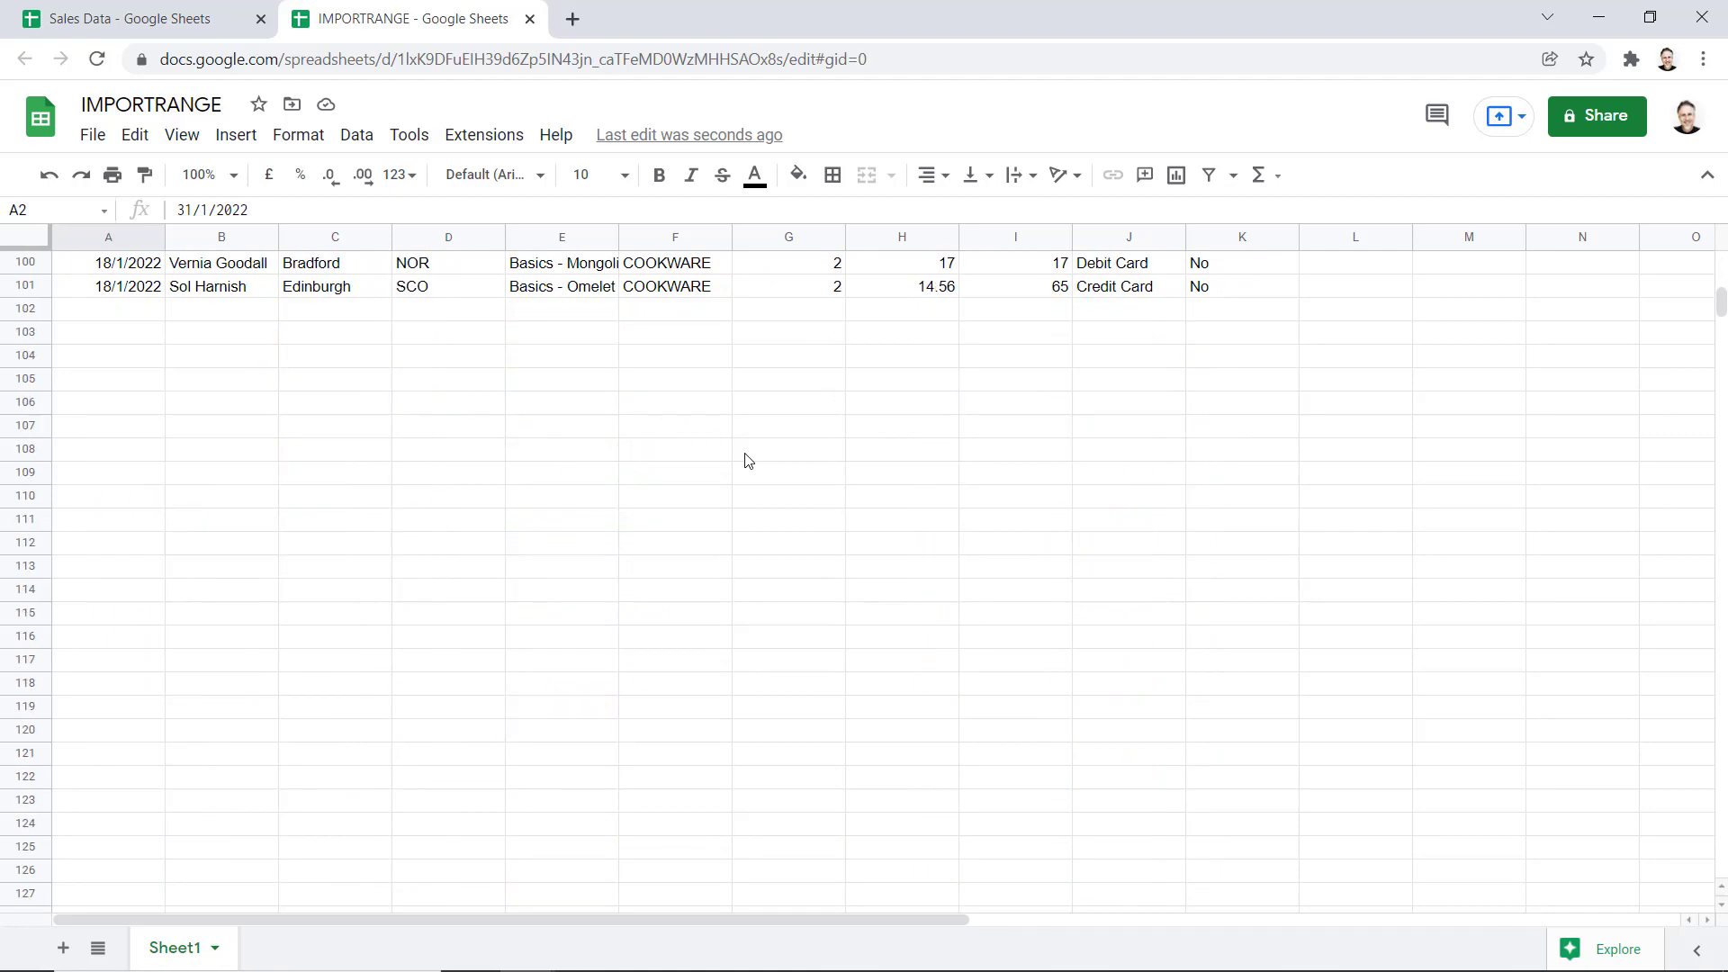
scroll(745, 460, "up", 3)
scroll(746, 460, "down", 3)
scroll(745, 459, "down", 4)
scroll(745, 461, "down", 19)
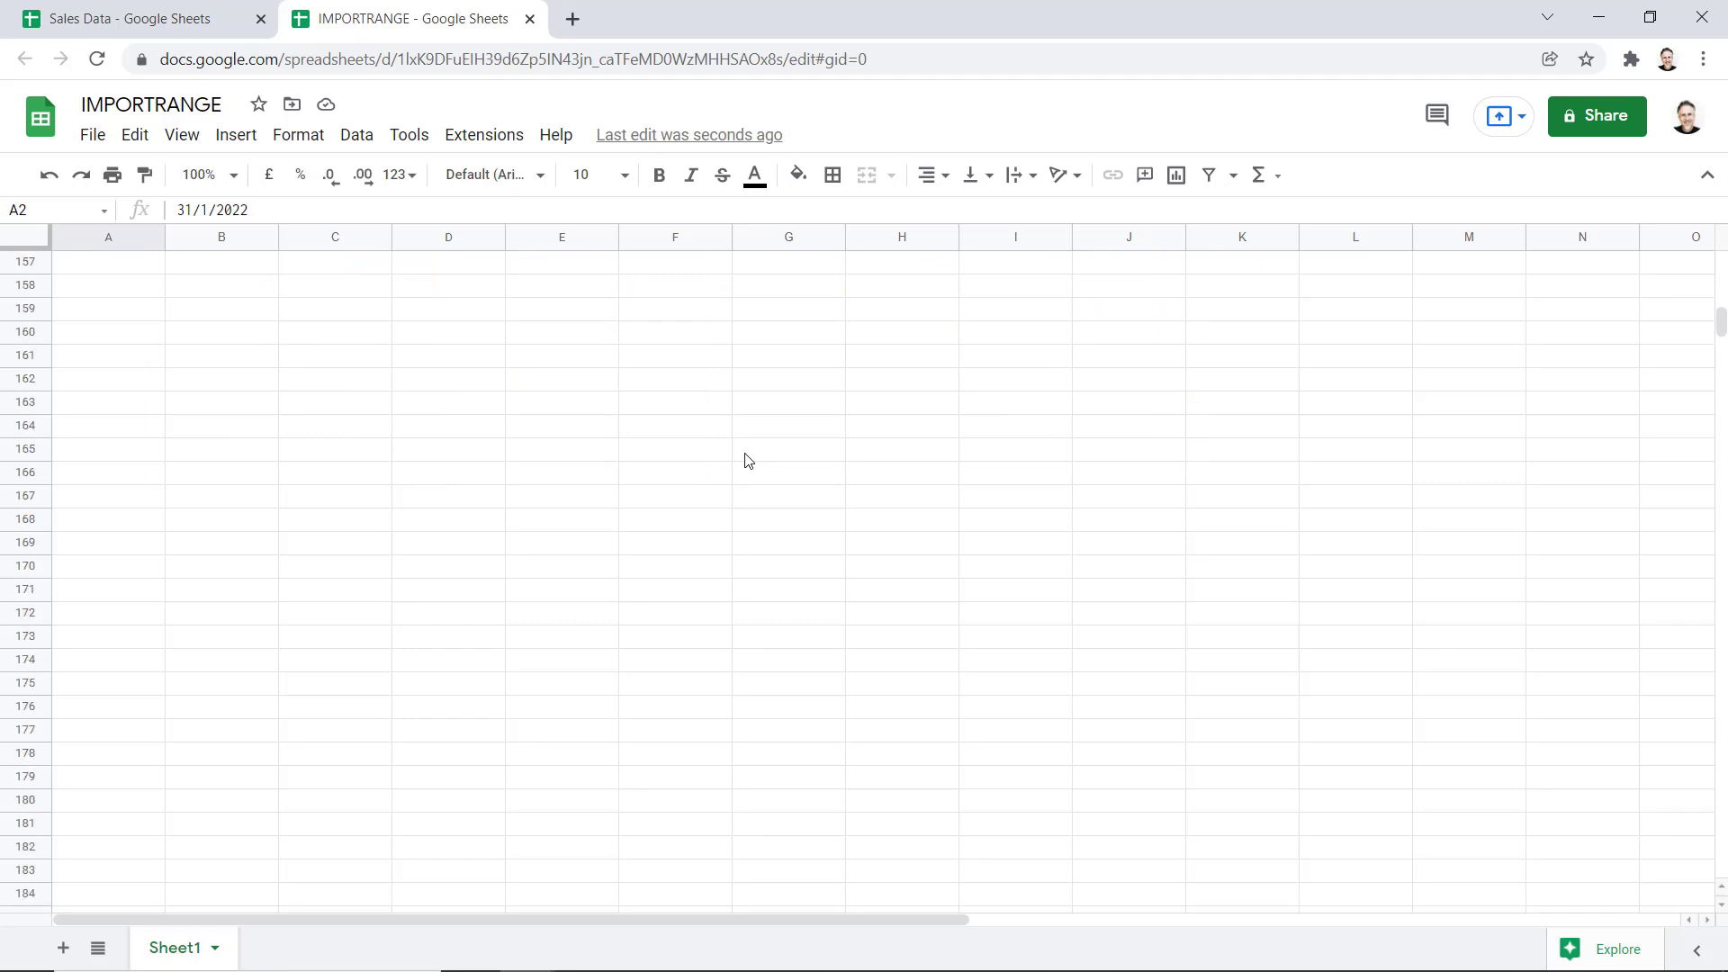
scroll(745, 461, "down", 5)
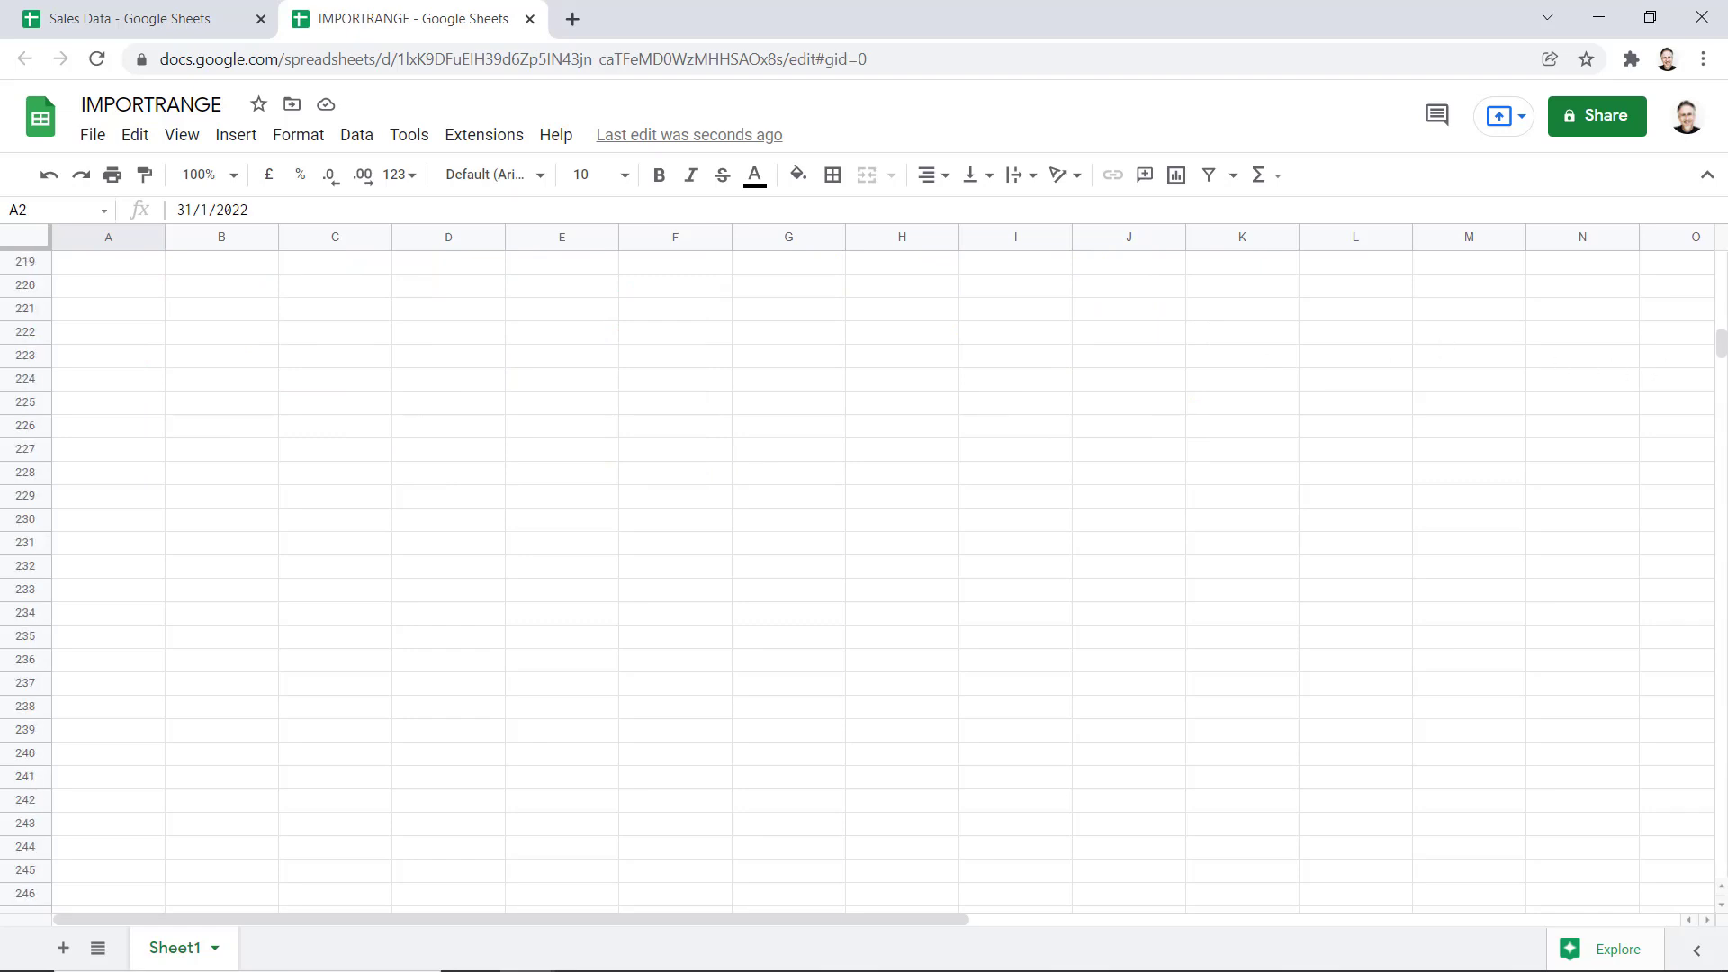
left_click_drag(1720, 353, 1720, 648)
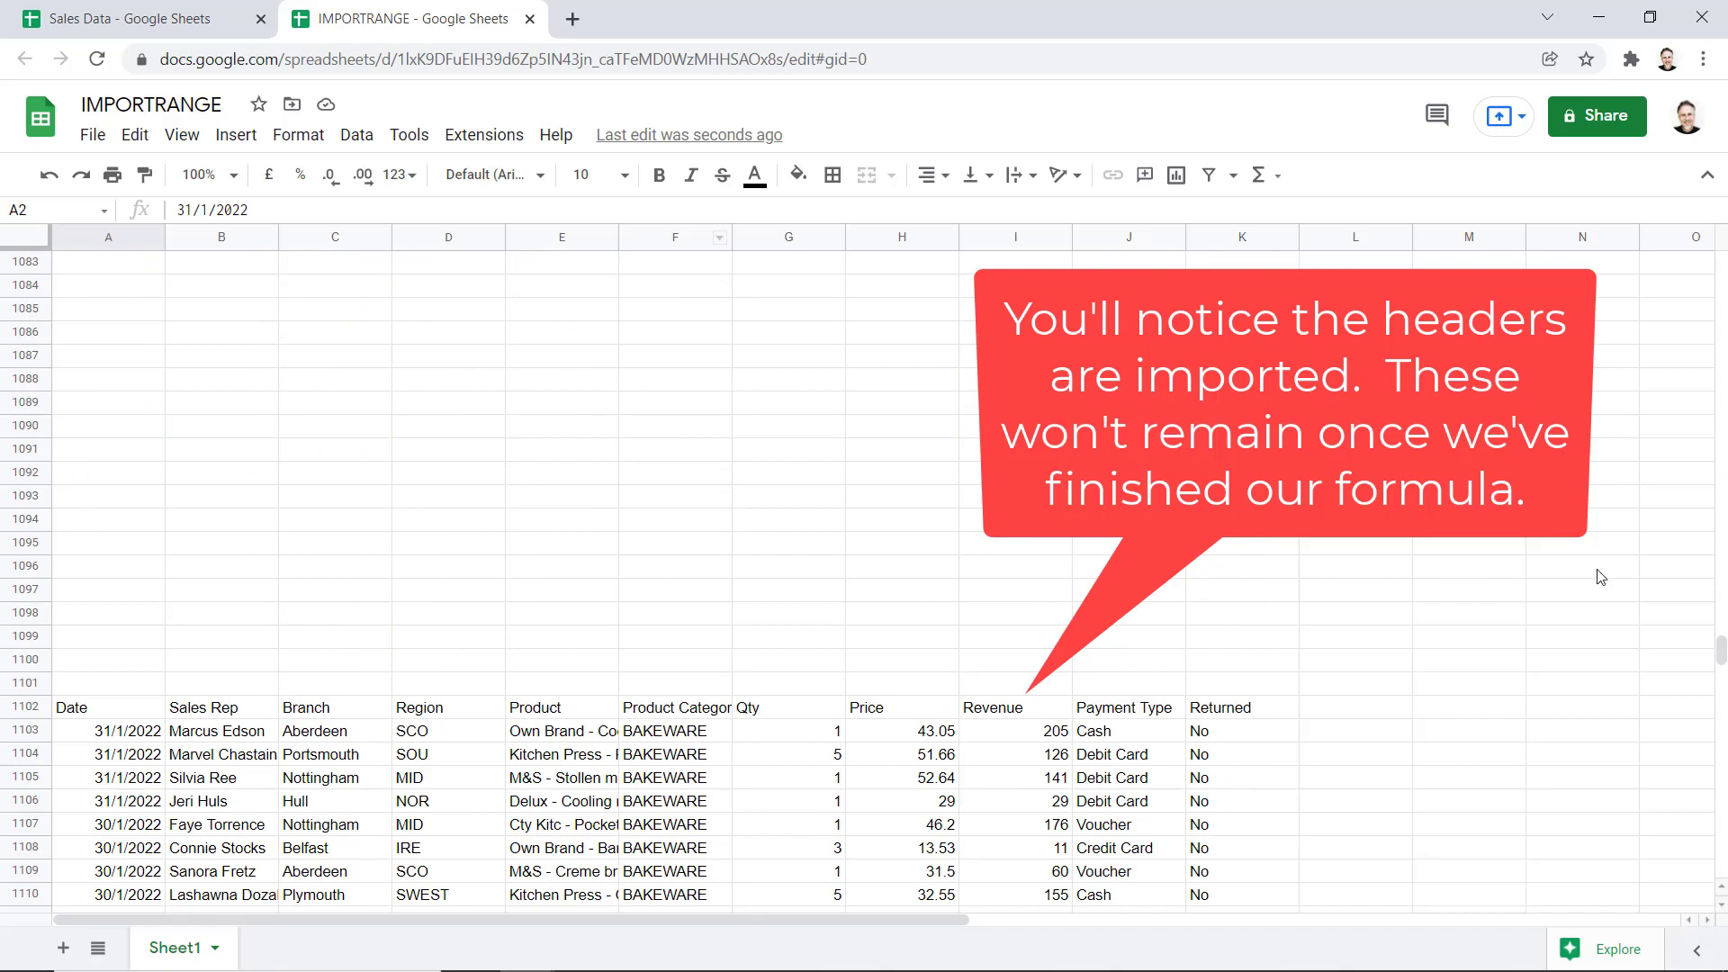
left_click_drag(1719, 649, 1720, 259)
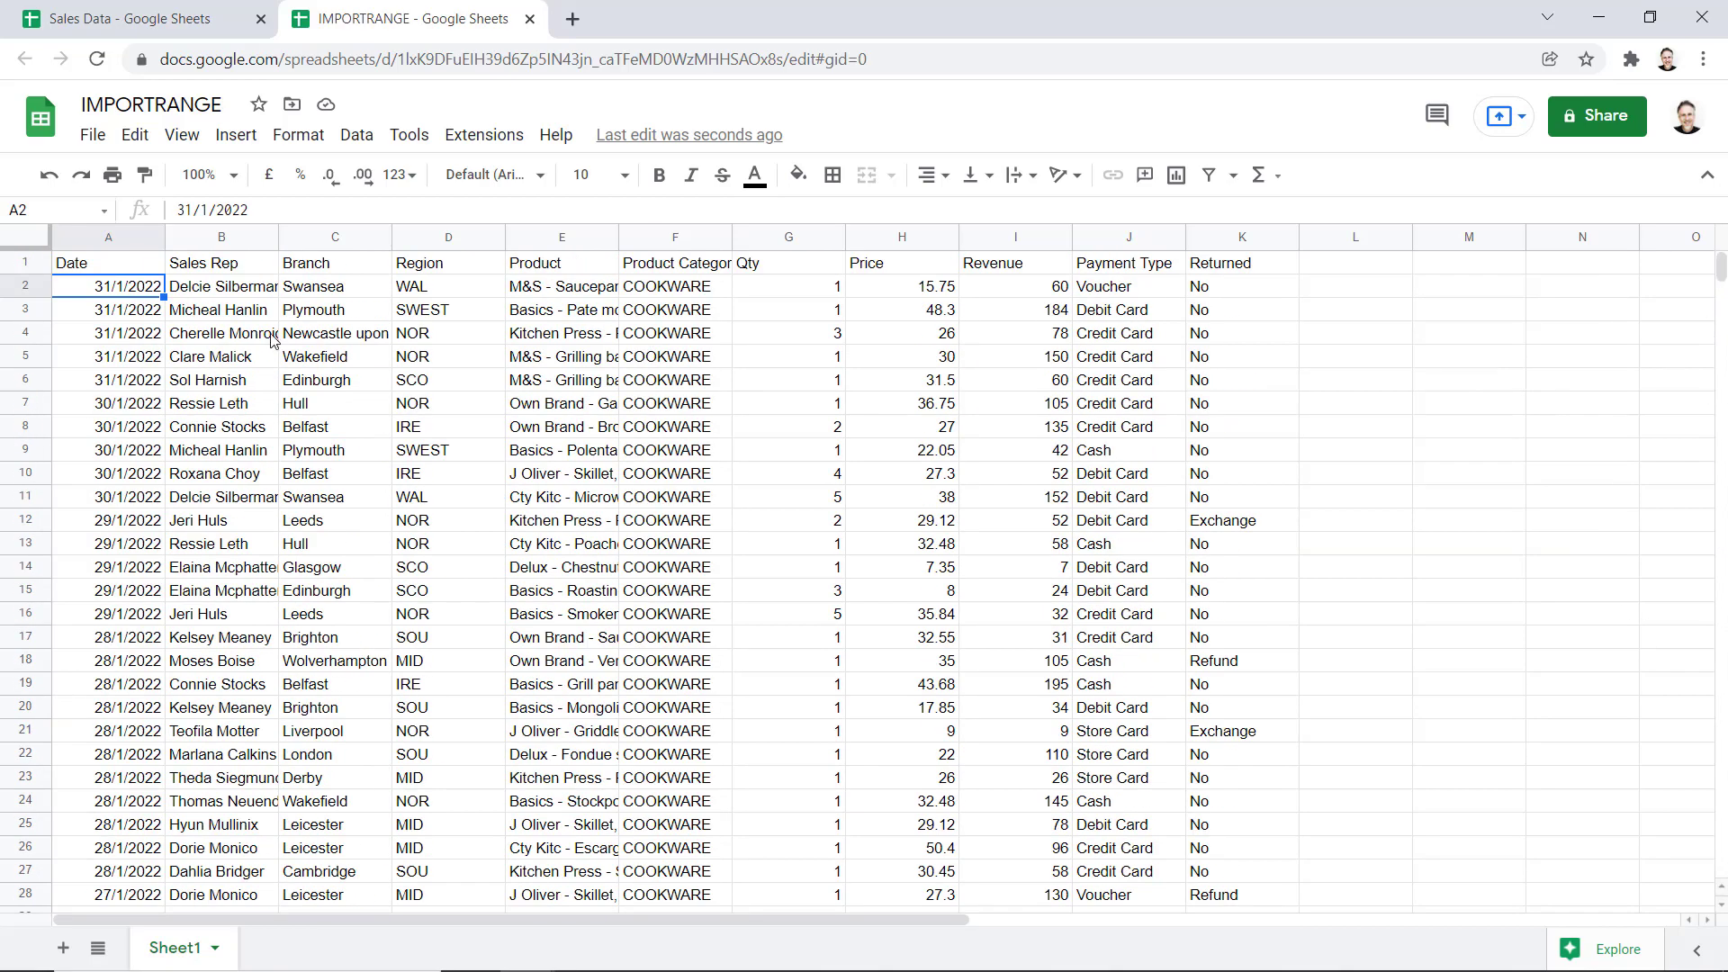
Duplicate the Bakeware IMPORTRANGE term inside A1's array and point the copy at the Cutlery sheet
left_click(81, 272)
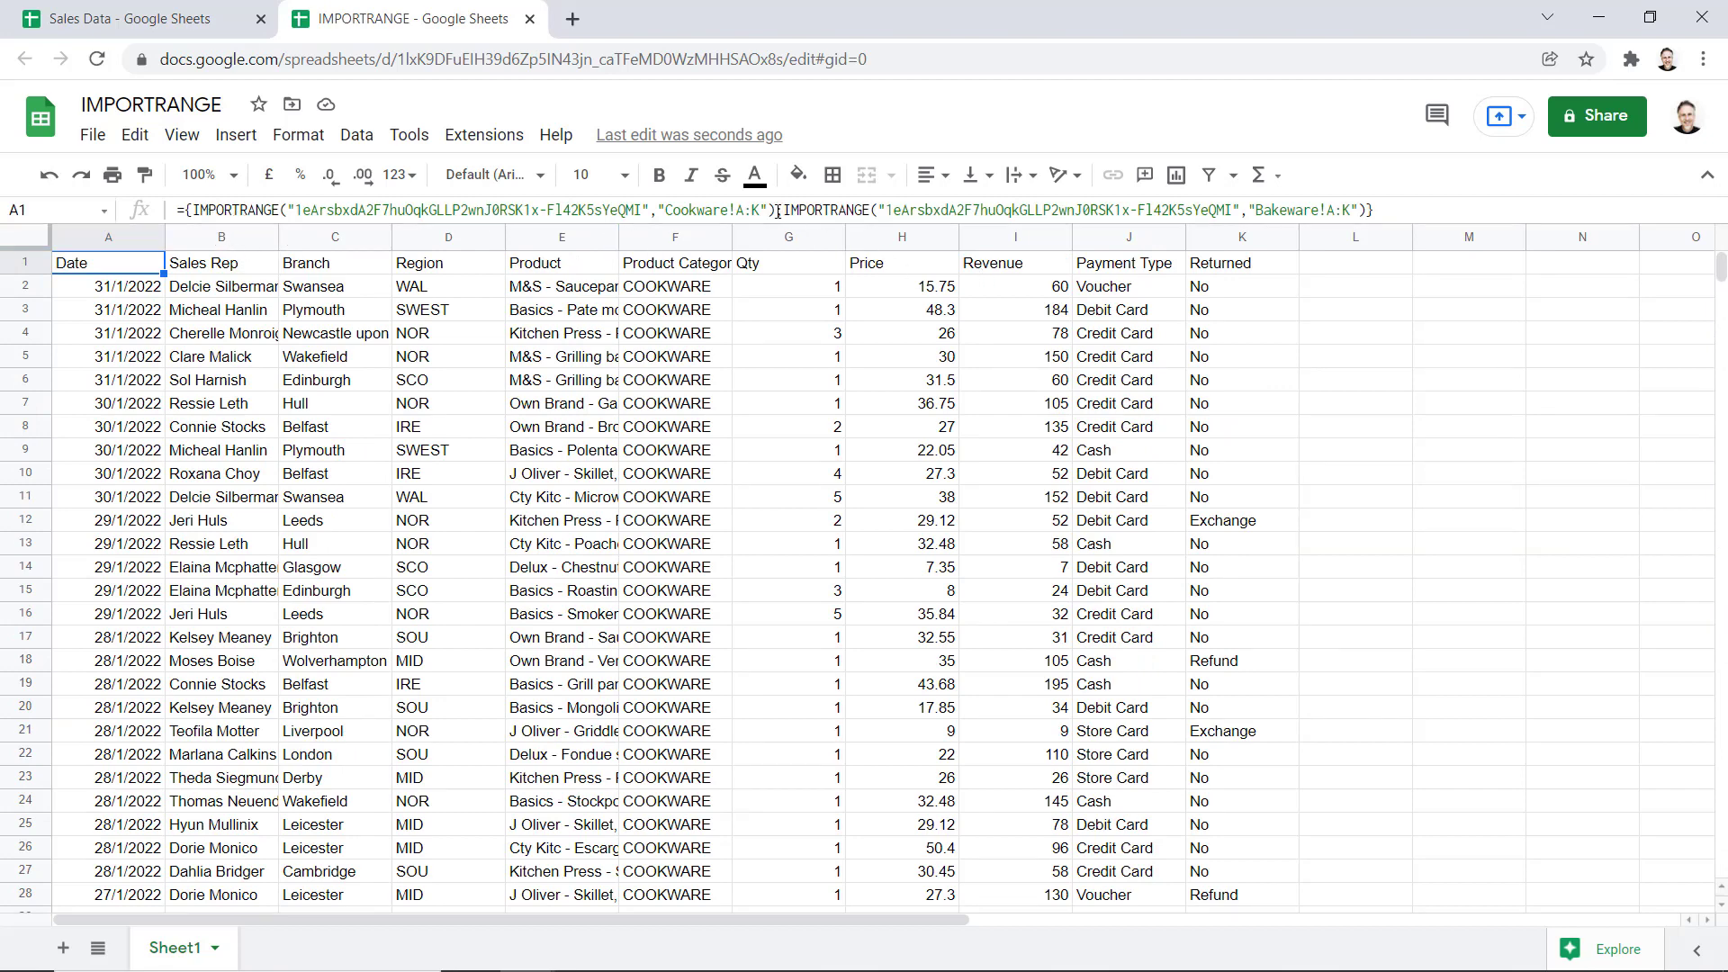
left_click_drag(778, 210, 1368, 210)
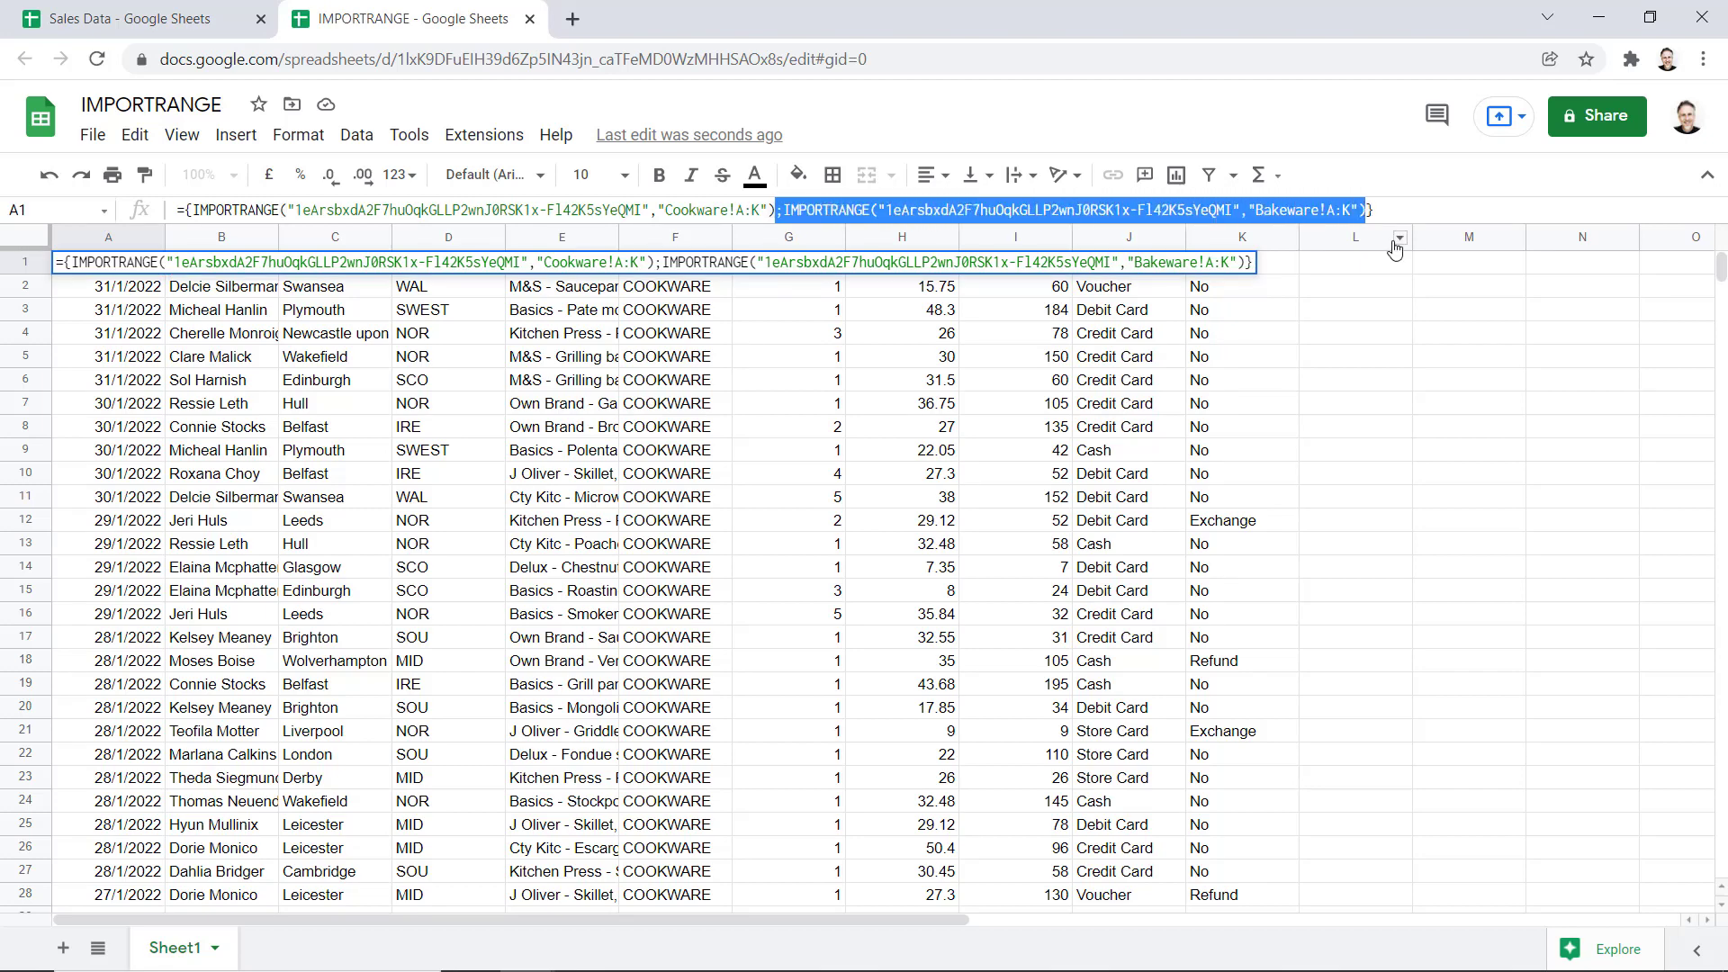
key("ctrl+c")
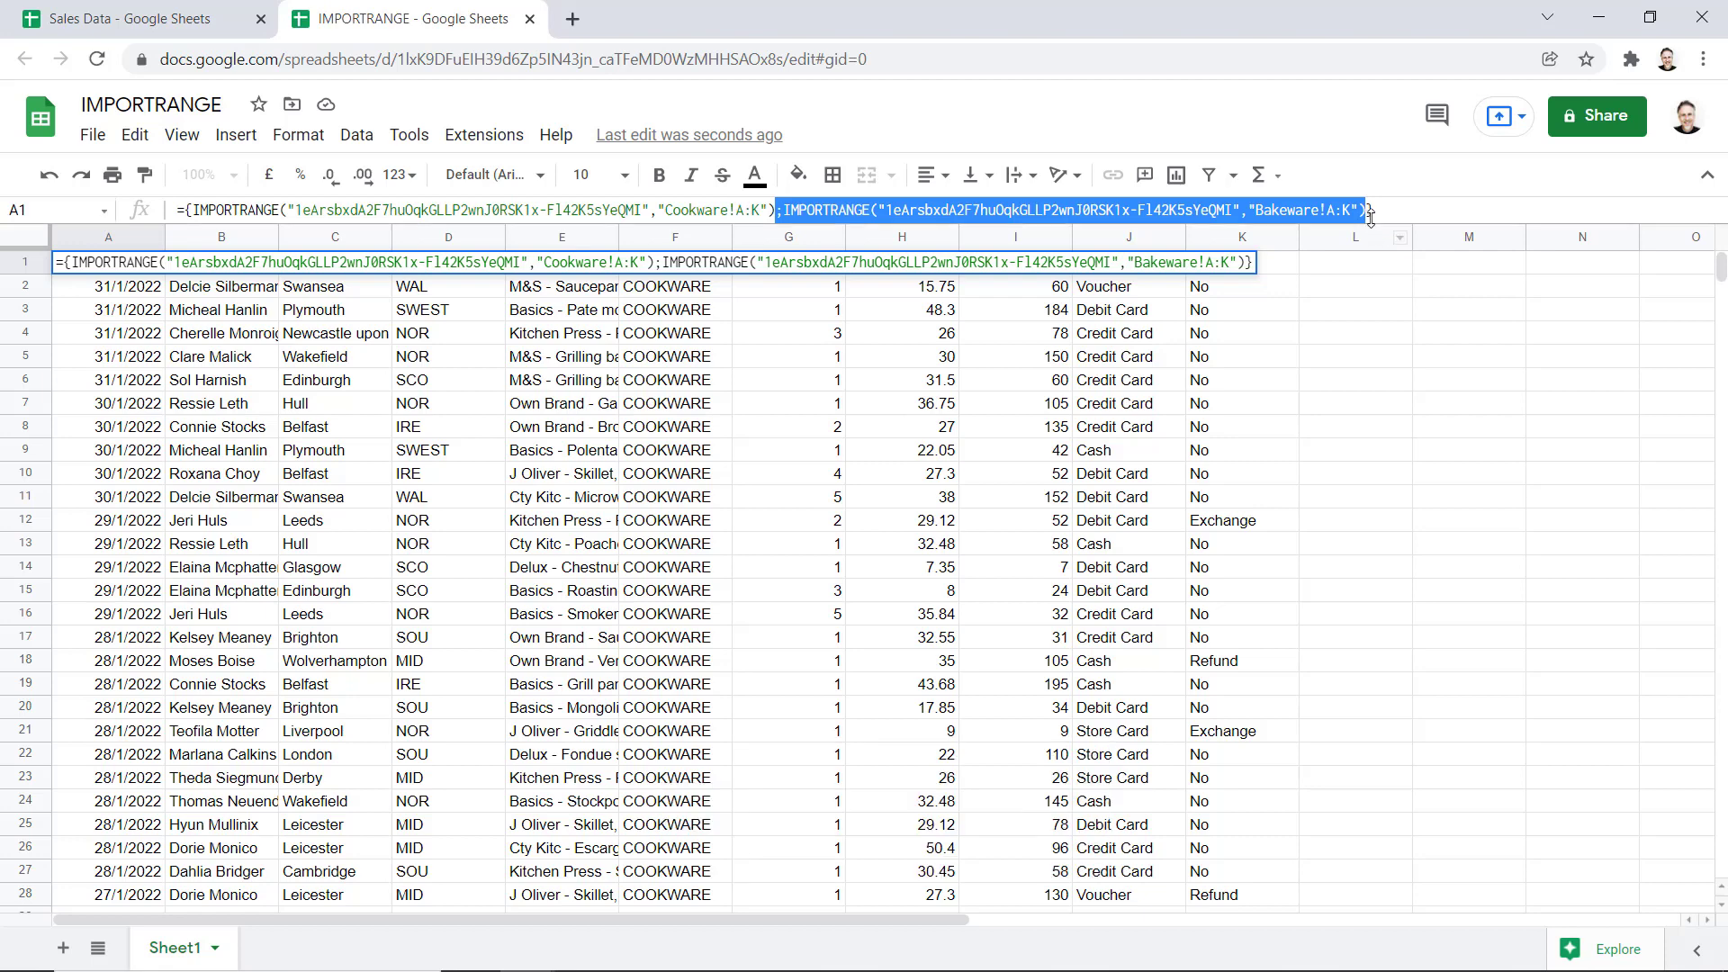
left_click(1367, 211)
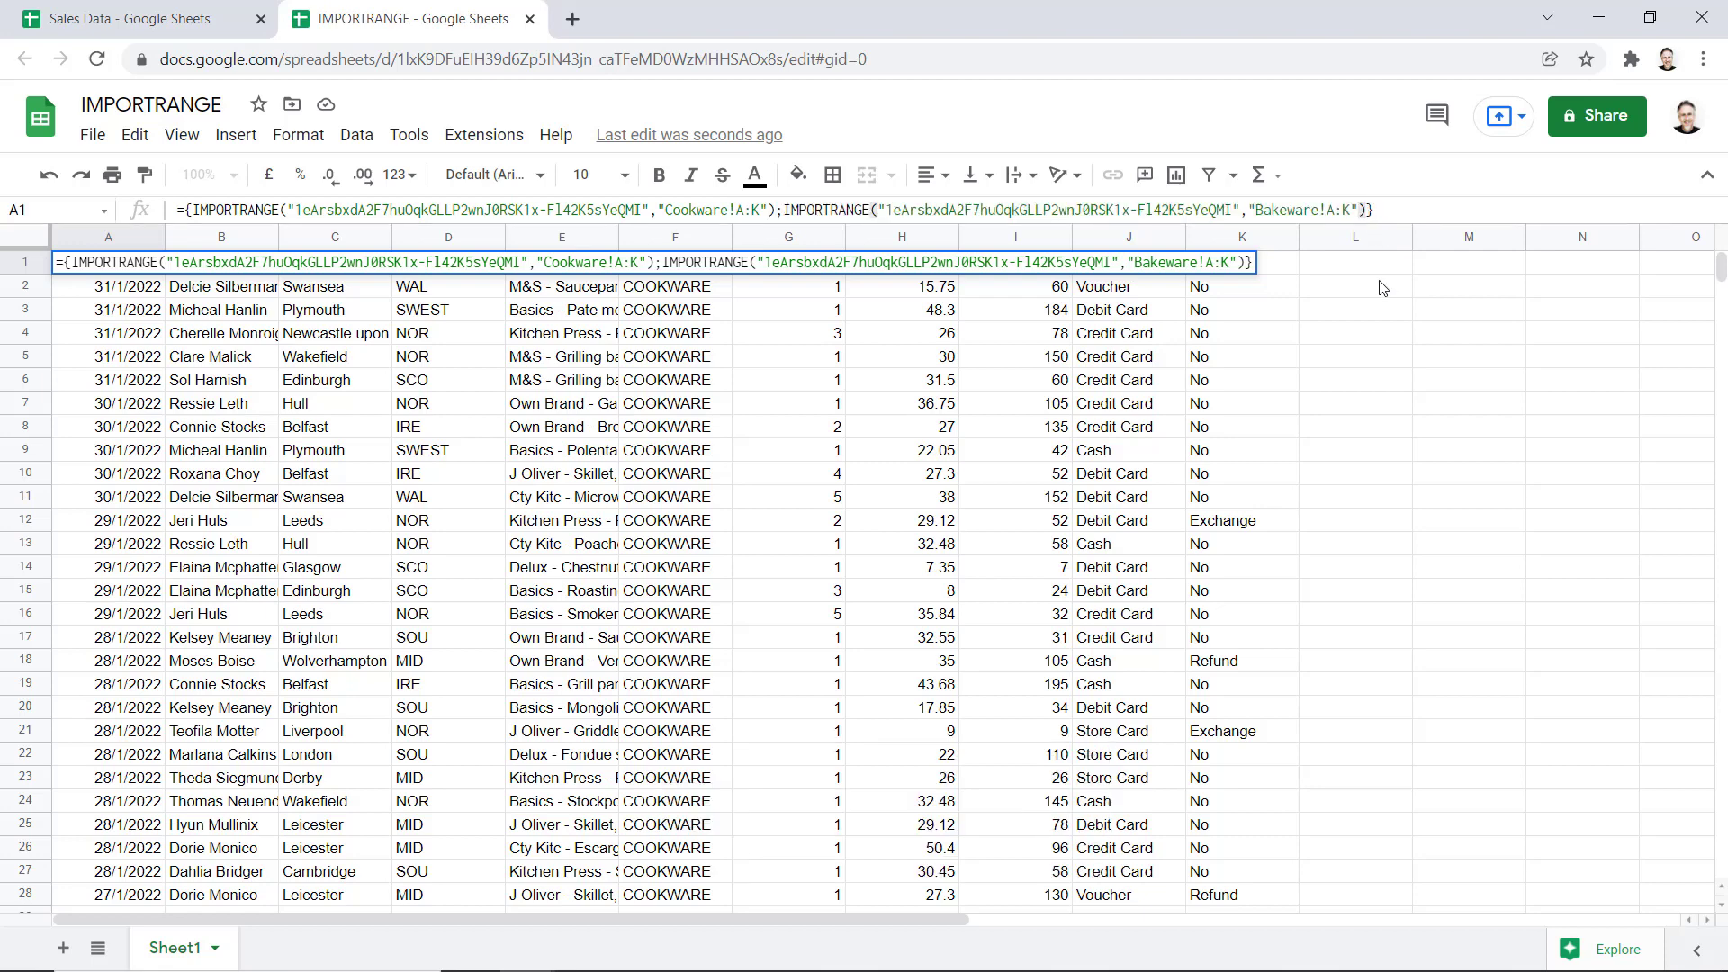
type(";")
key("ctrl+v")
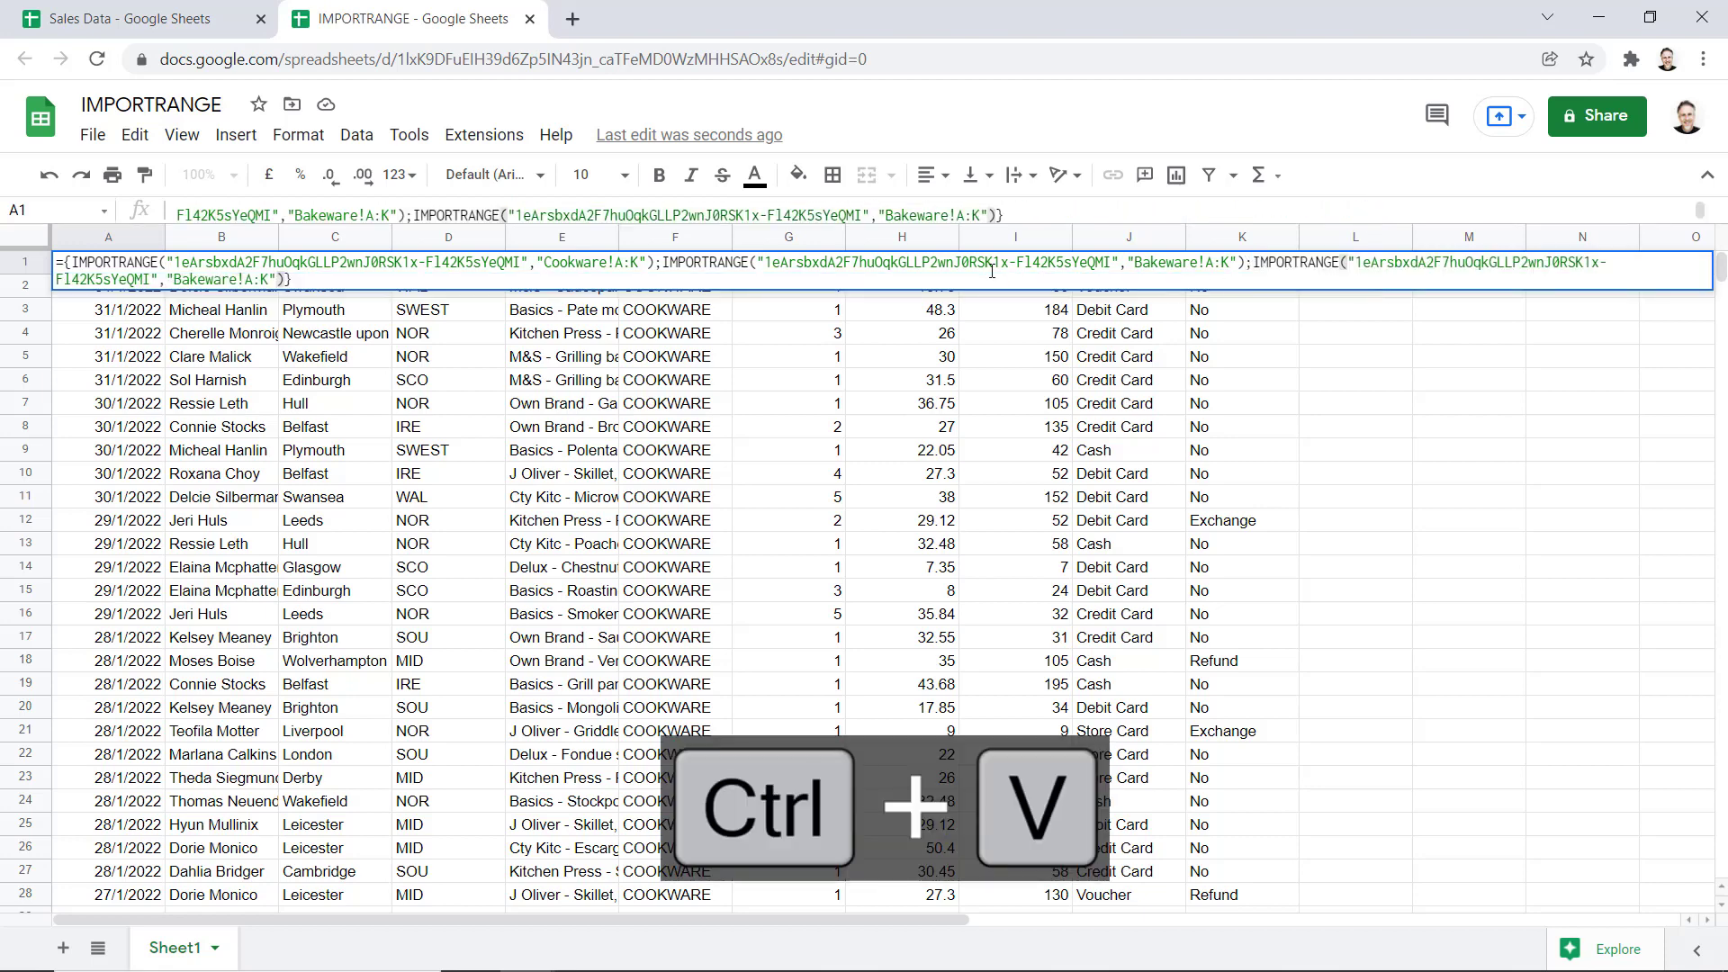
left_click_drag(948, 216, 888, 217)
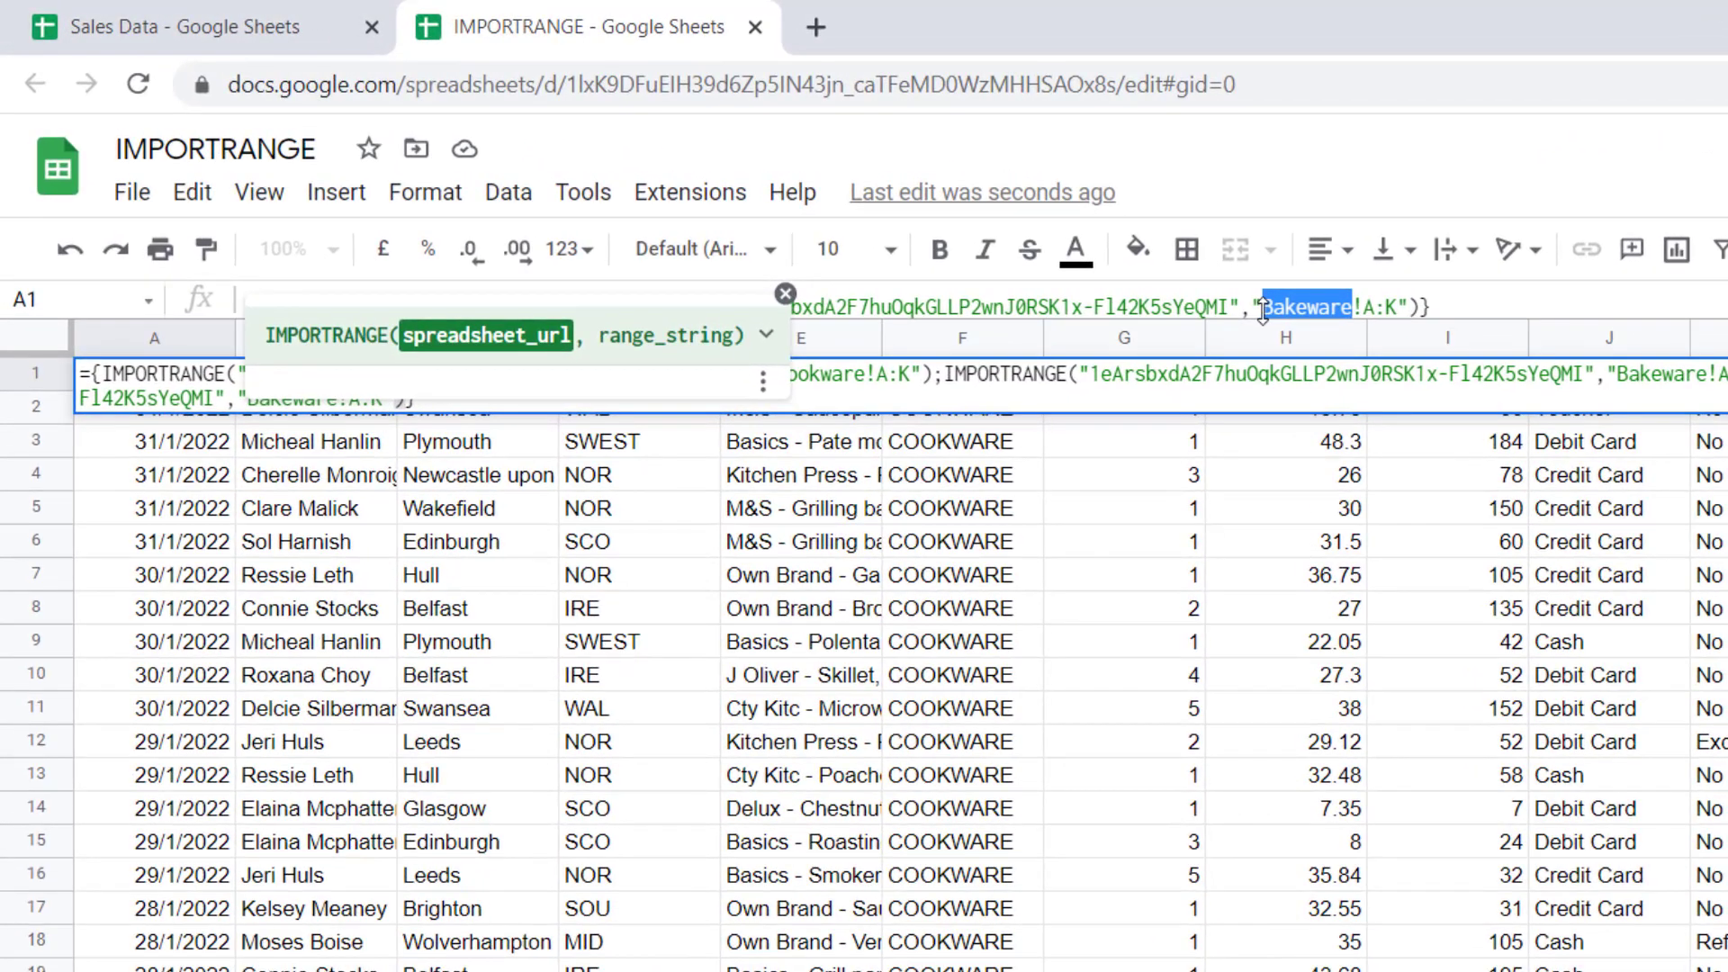
type("Cutlery")
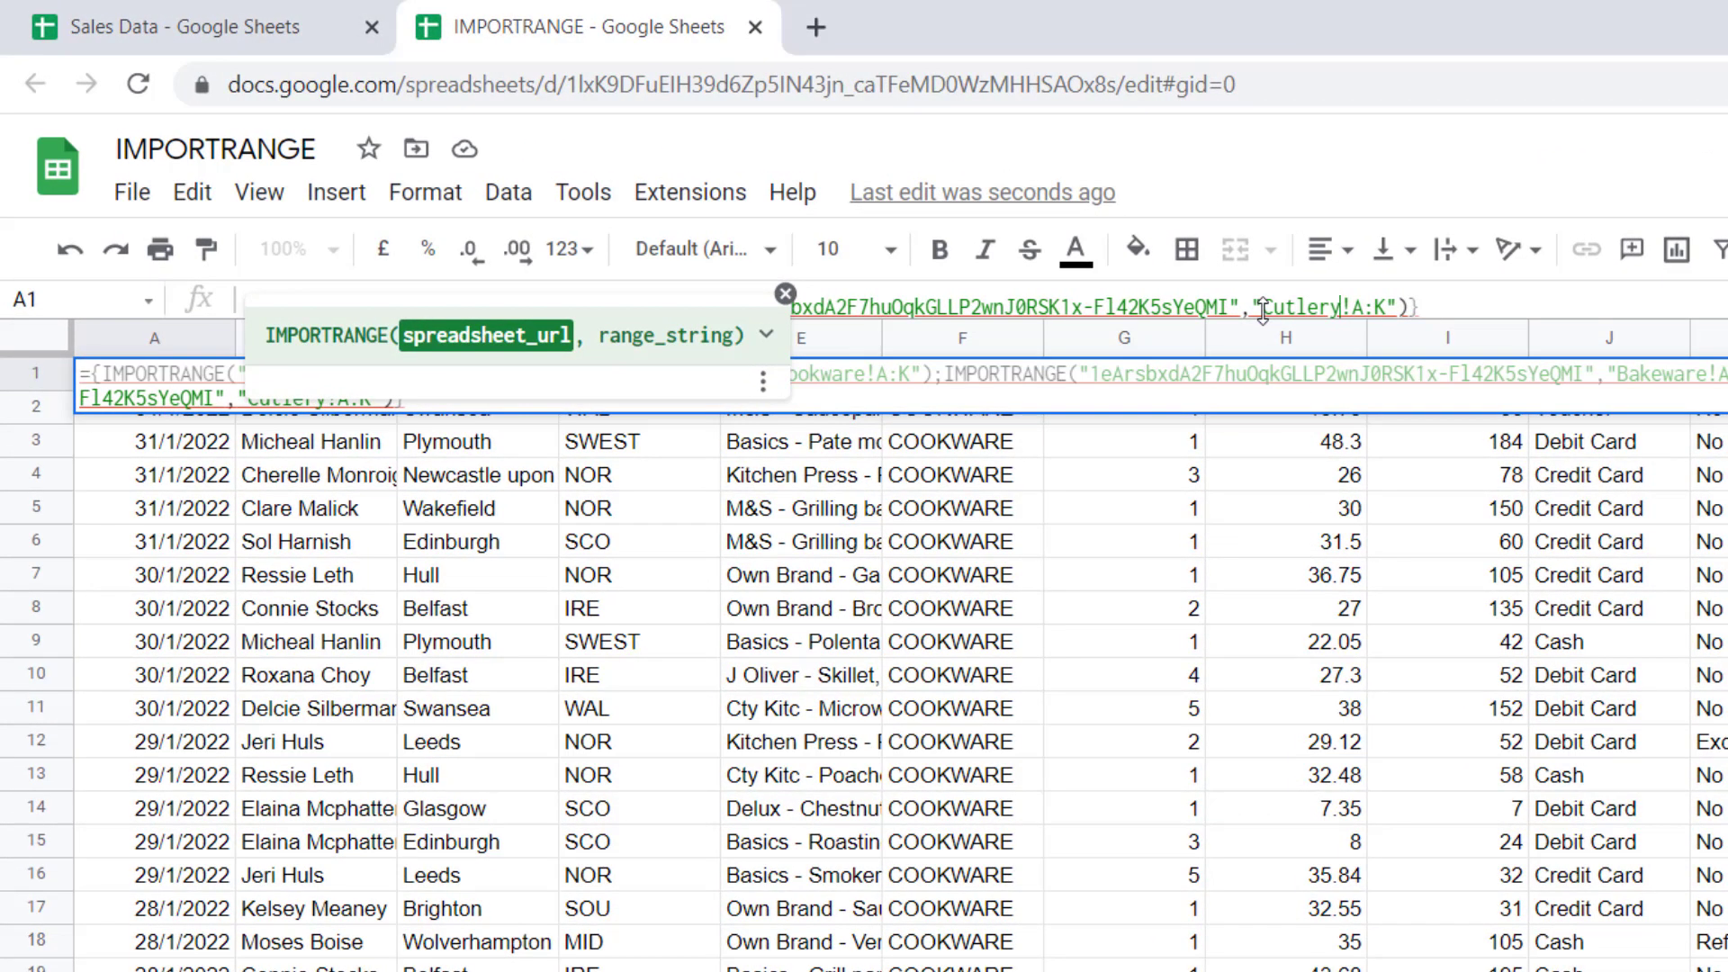
Add a fourth import term for the Drinks sheet and enter the four-sheet formula
left_click(1415, 307)
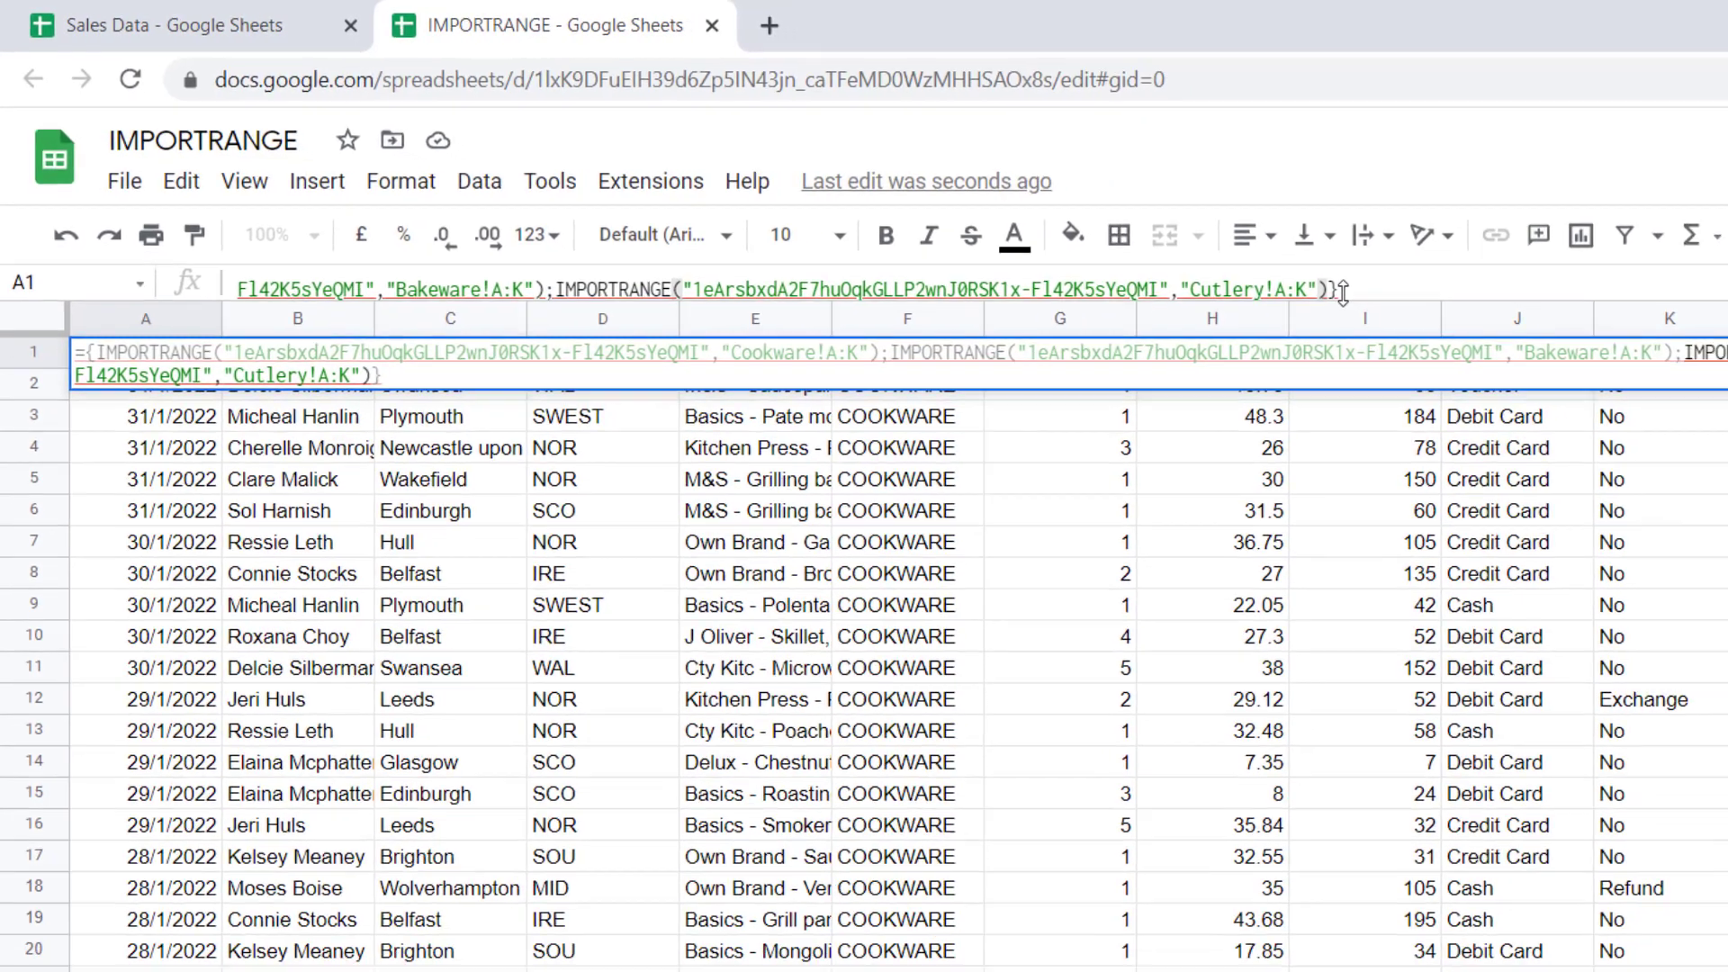
key("ctrl+v")
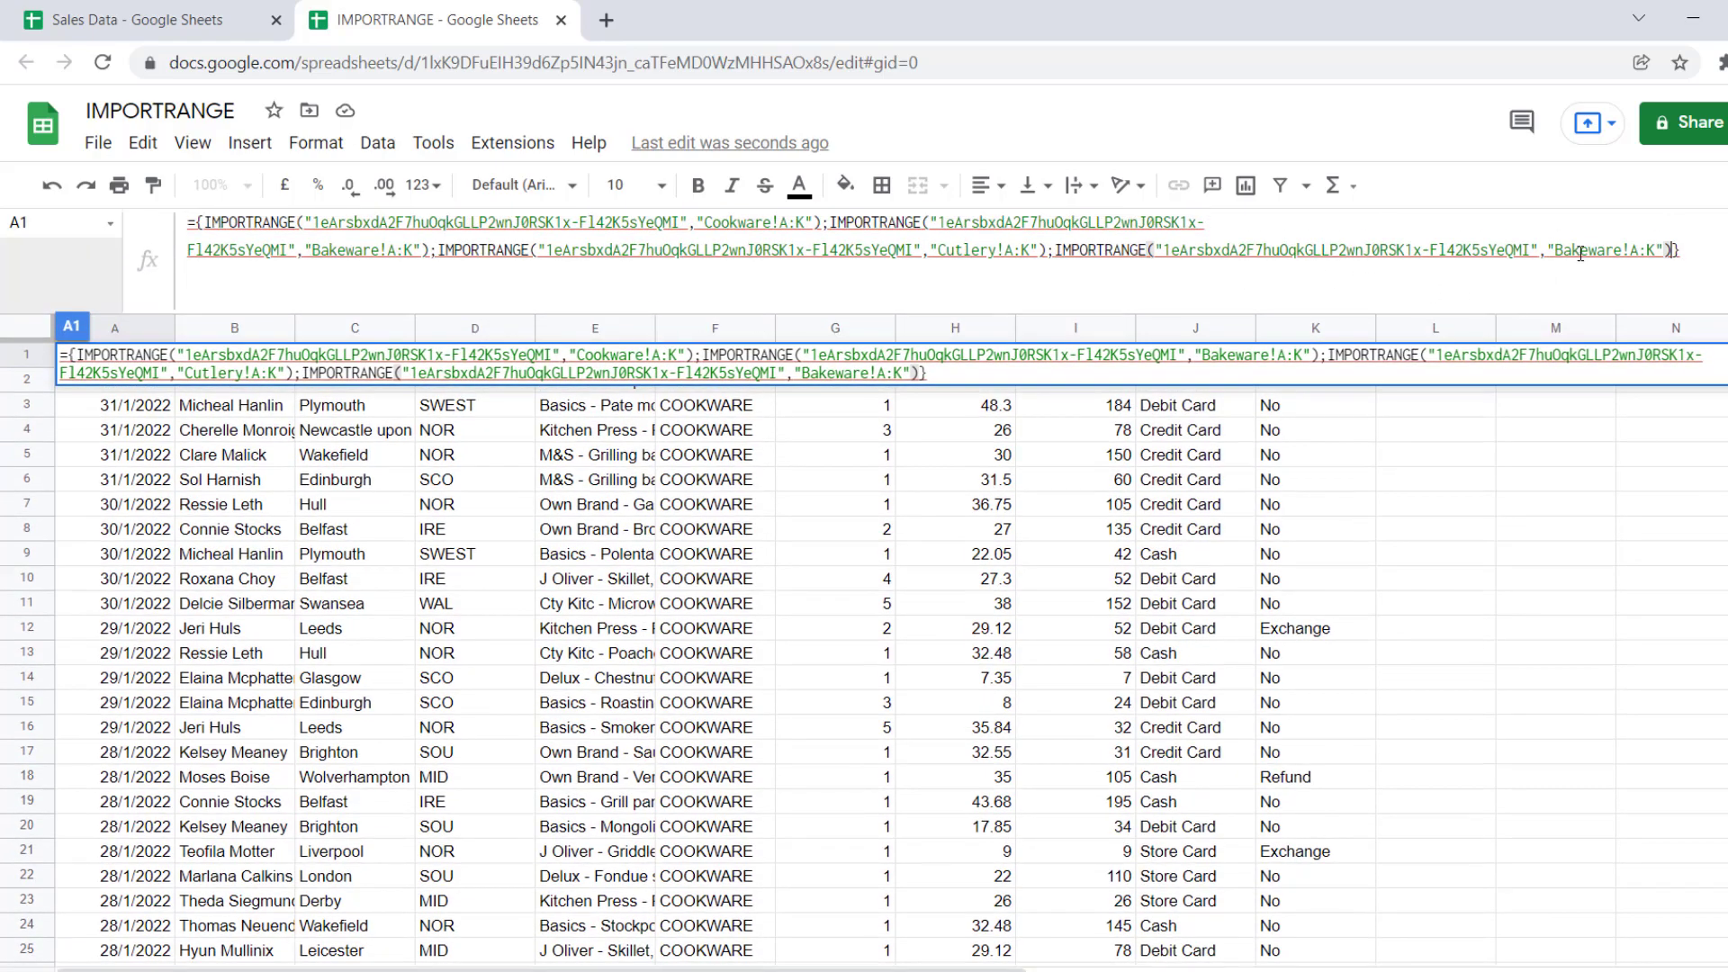
double_click(1580, 249)
left_click(1557, 249)
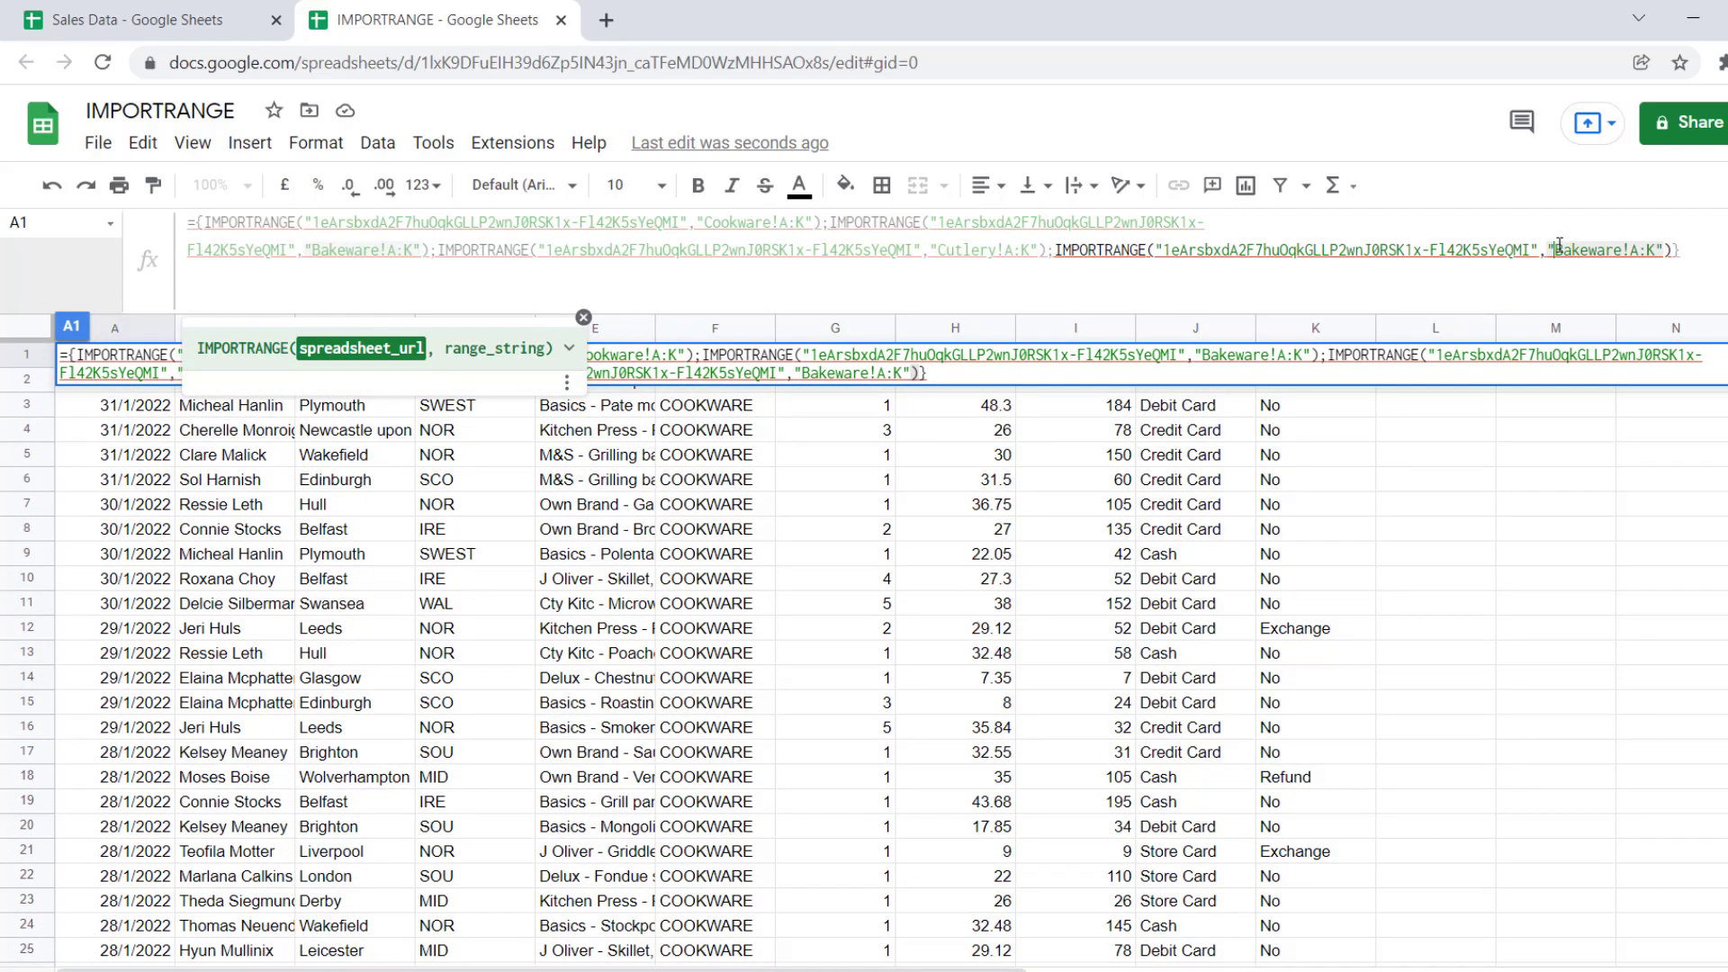
left_click_drag(1560, 249, 1634, 249)
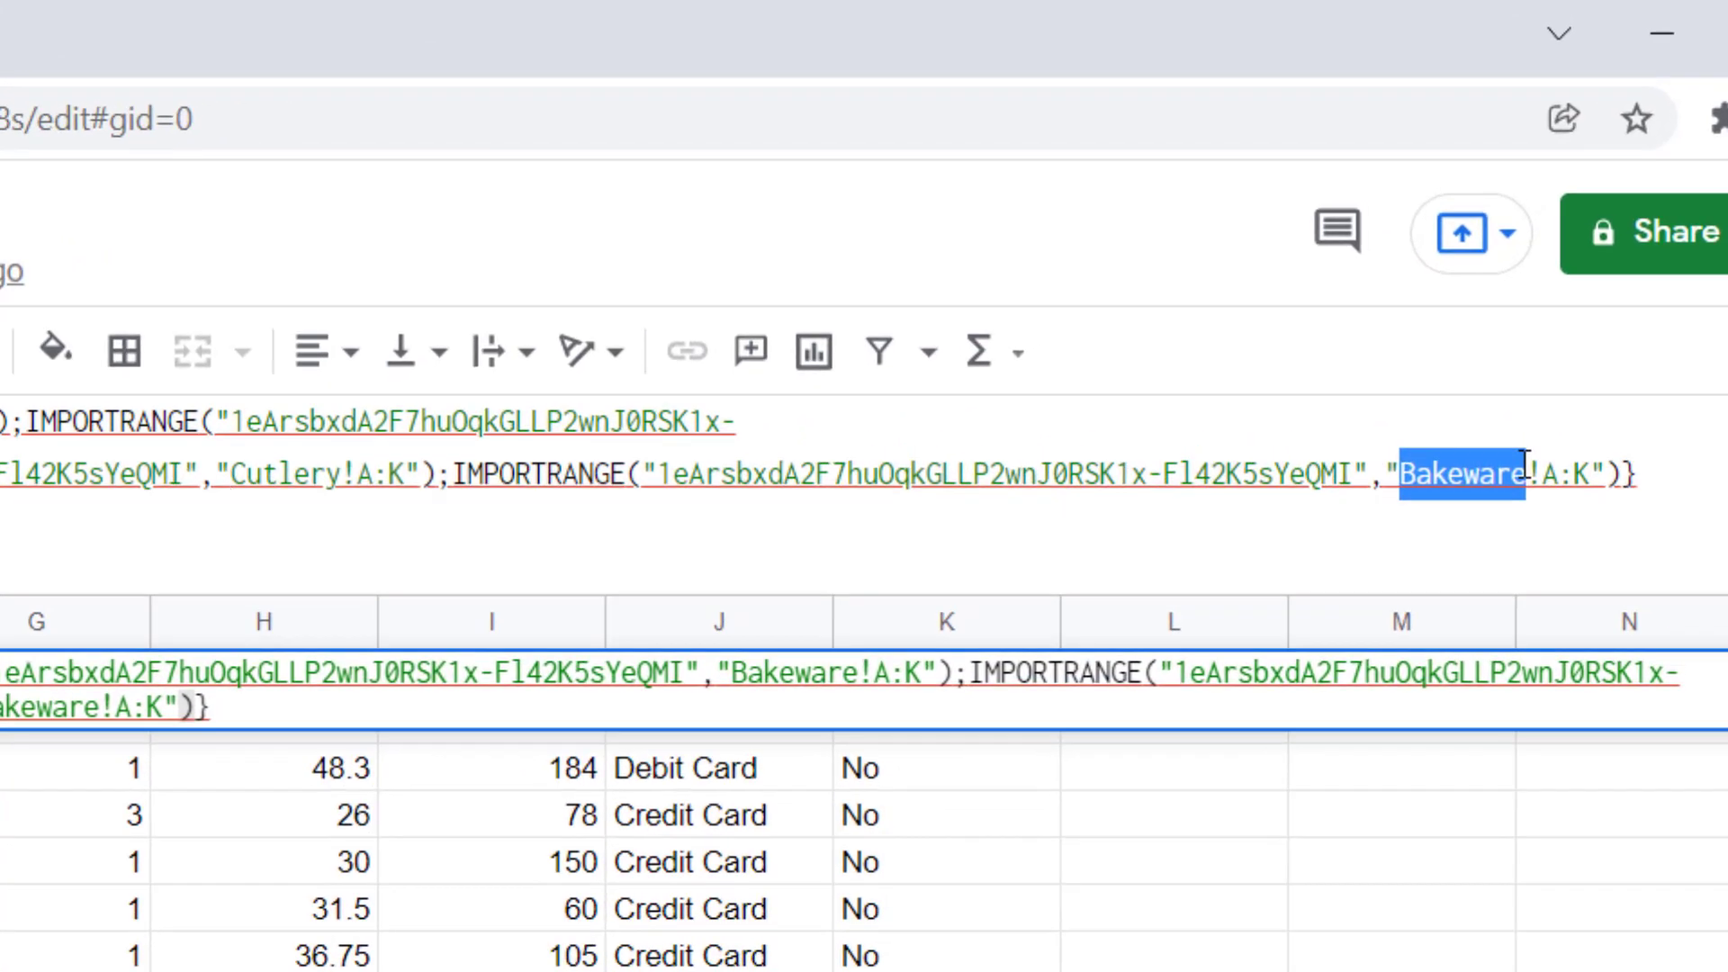
type("Dr")
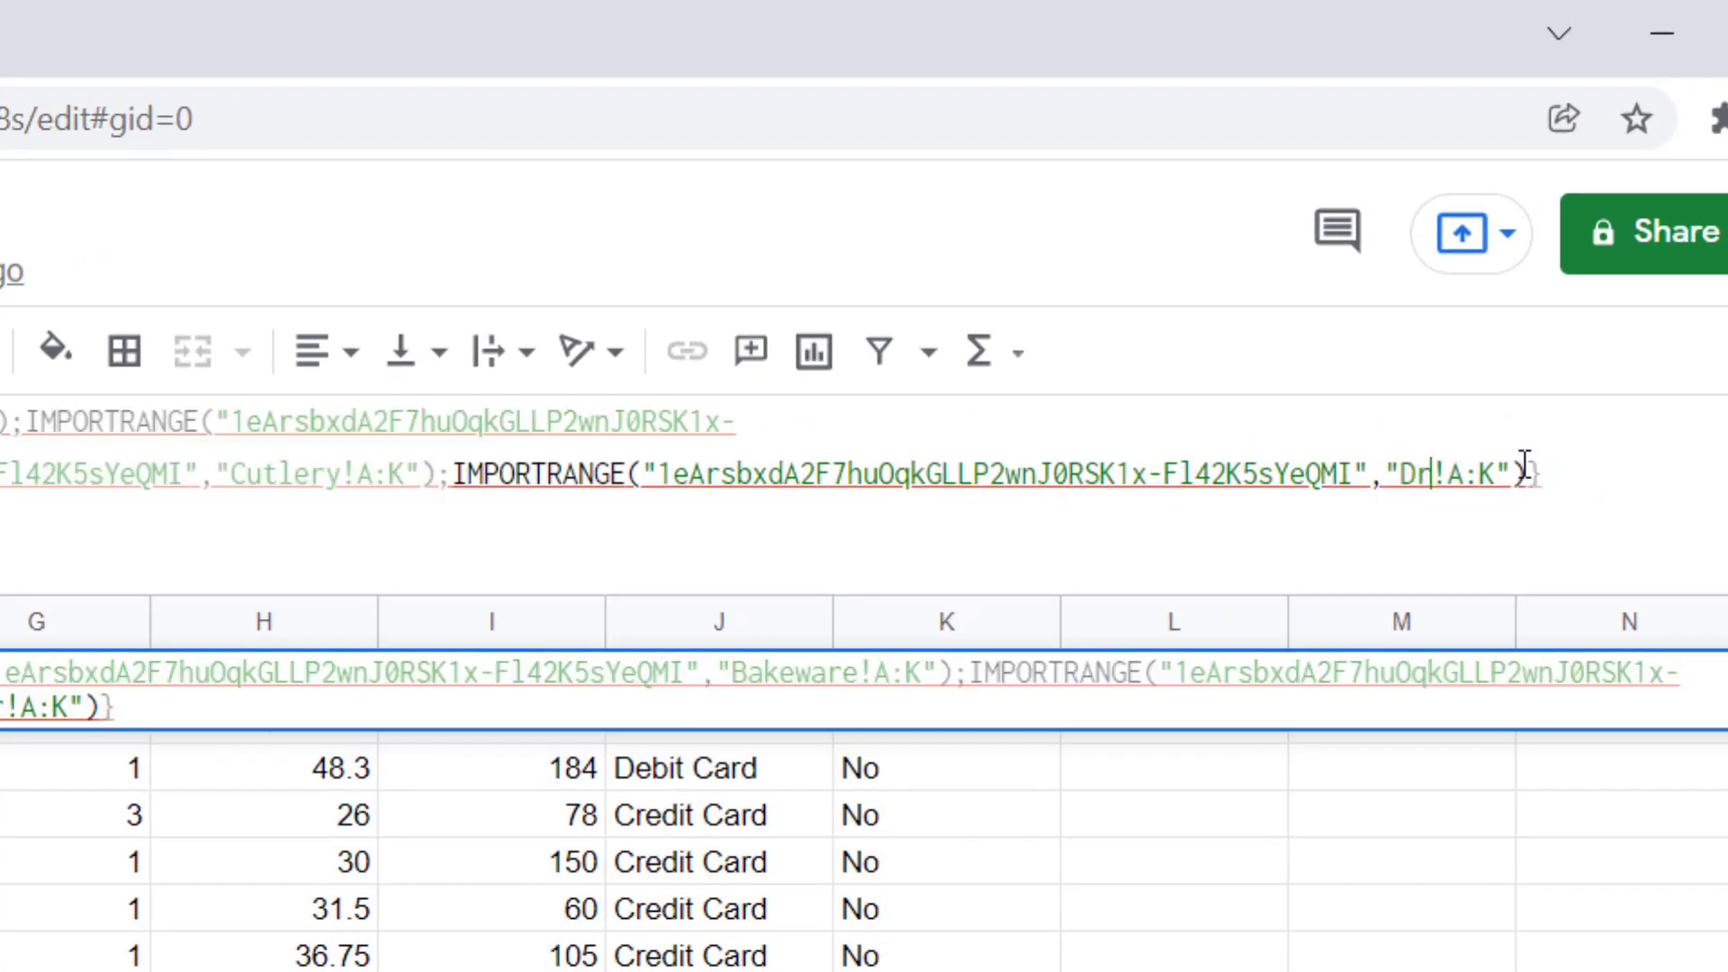
type("inks")
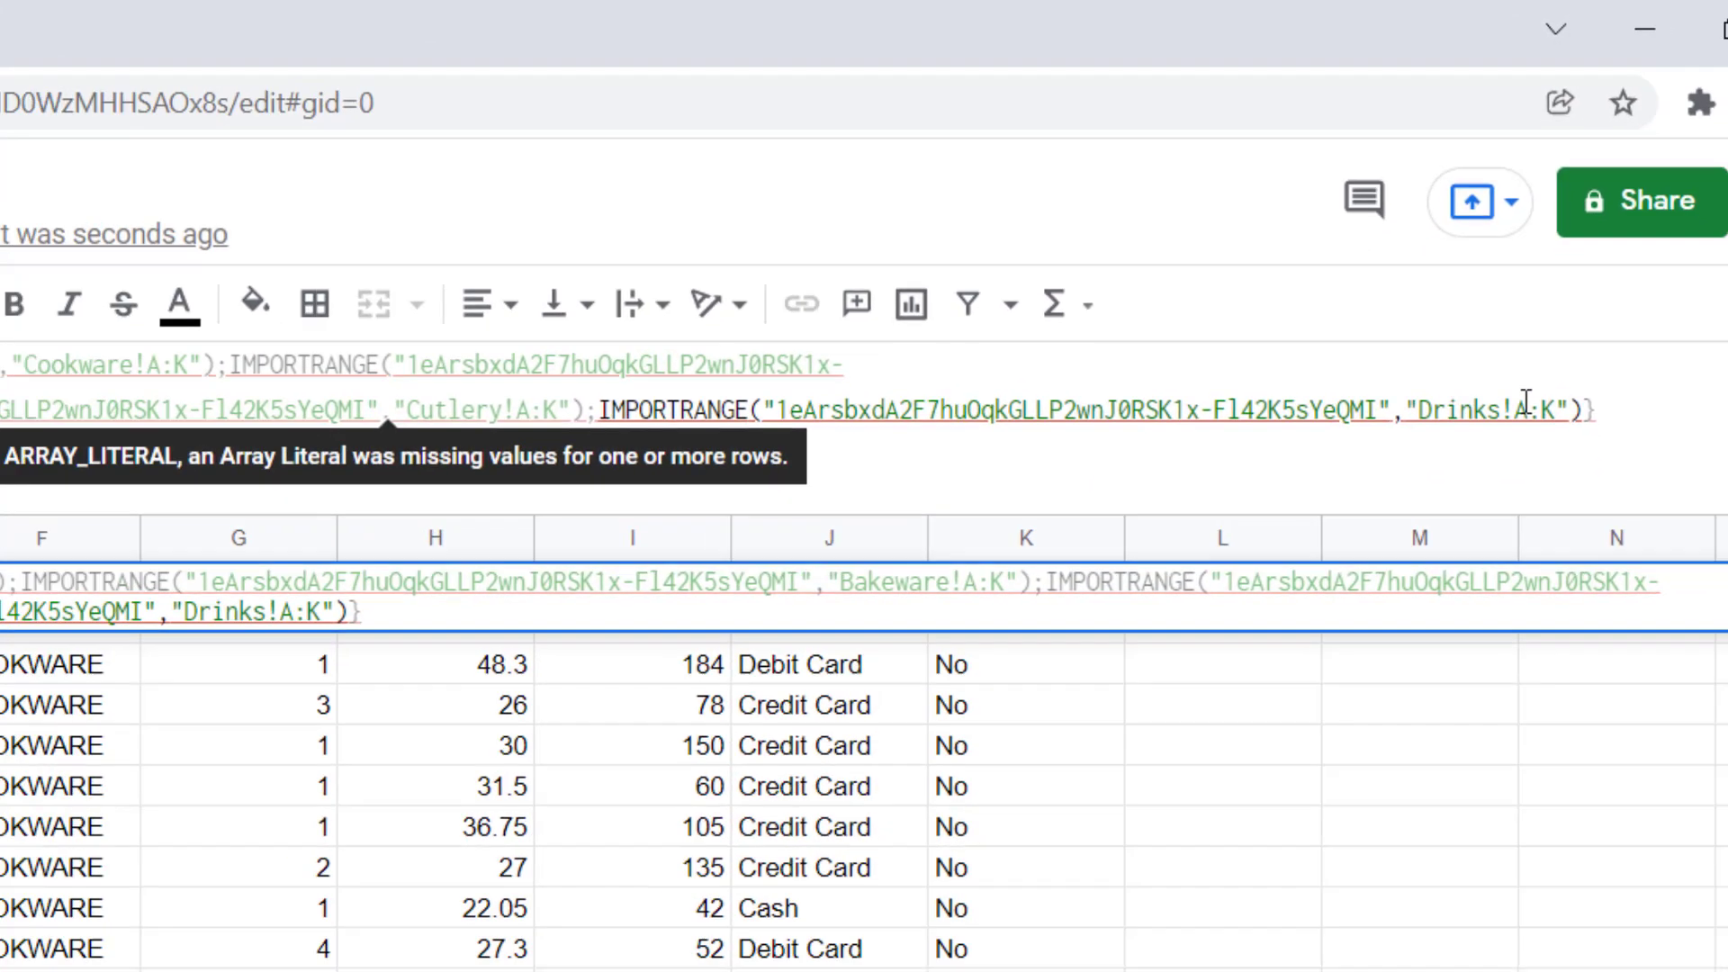
key("Return")
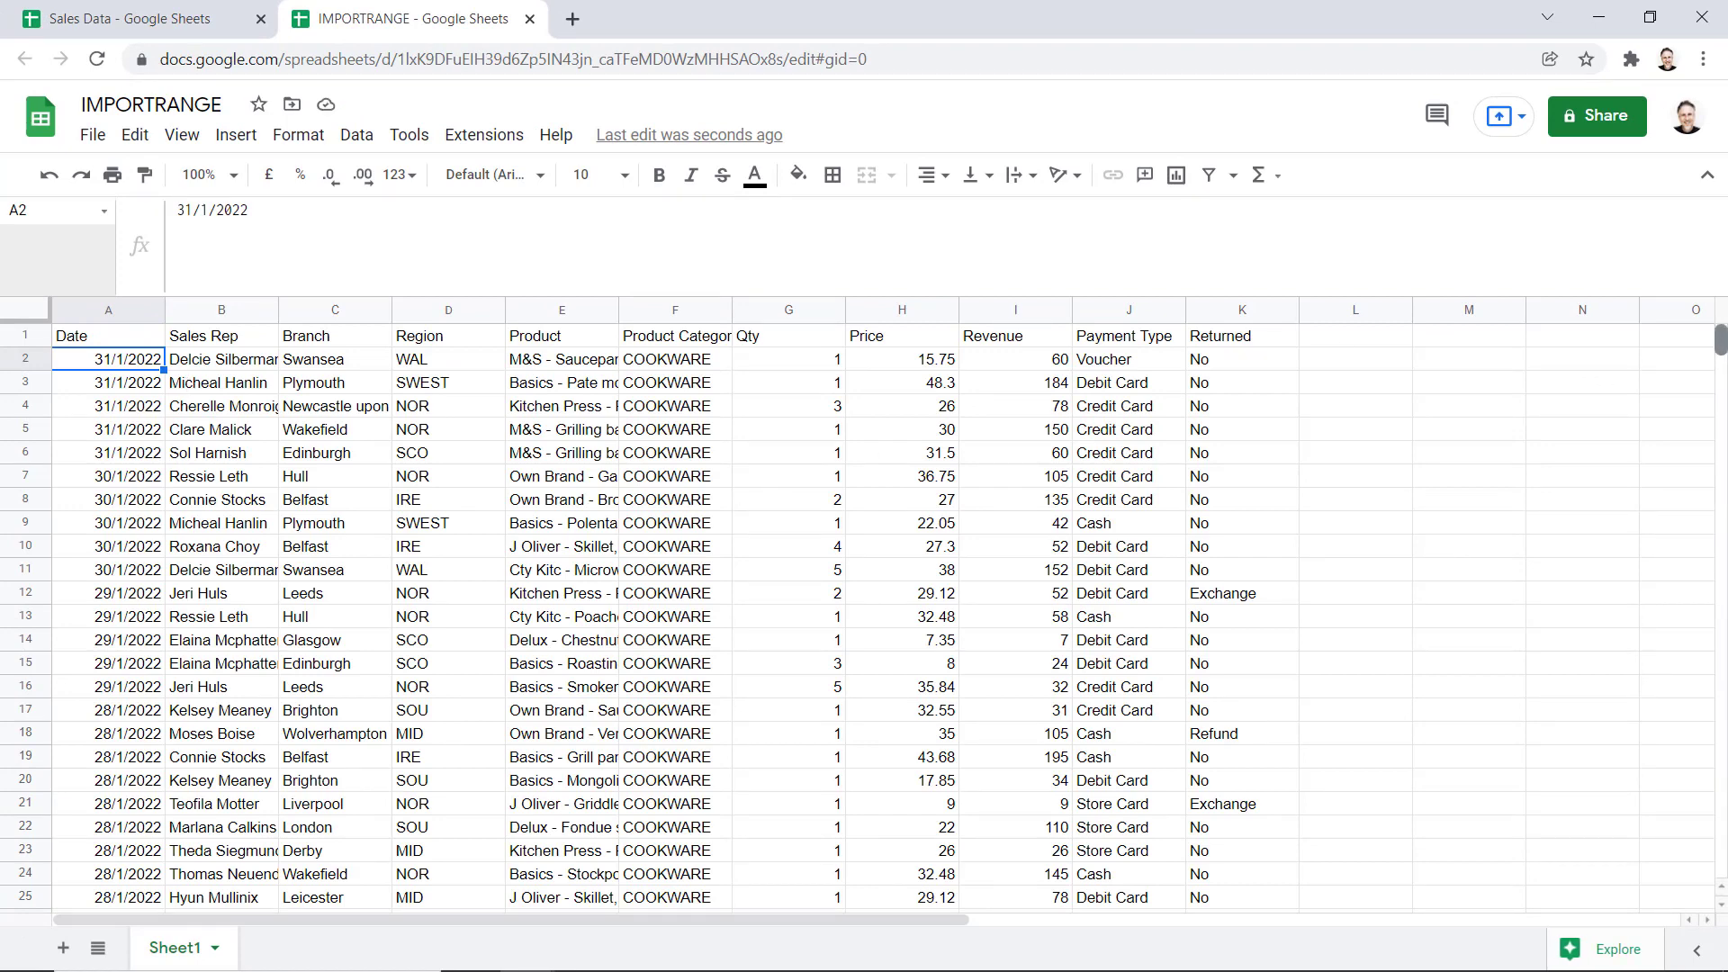
Let the Cookware-to-Drinks import load, then select A1 to view its stacked formula
mouse_move(1720, 342)
left_mouse_down()
mouse_move(1720, 807)
mouse_move(1720, 340)
left_mouse_up()
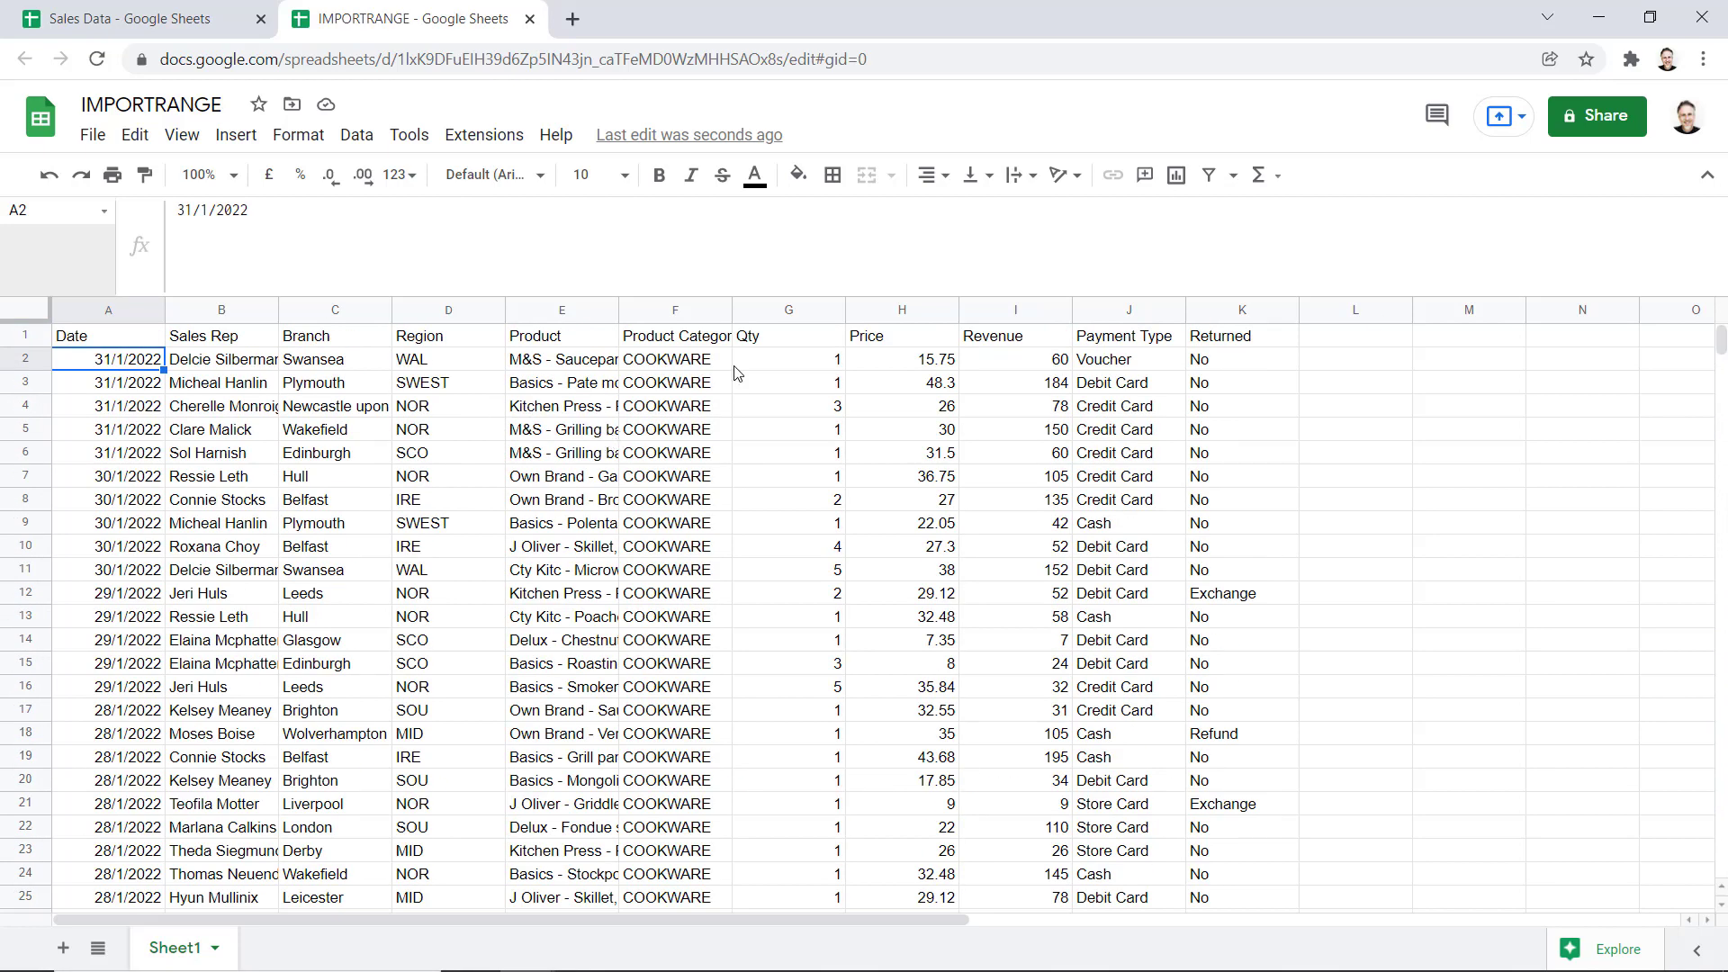
left_click(119, 342)
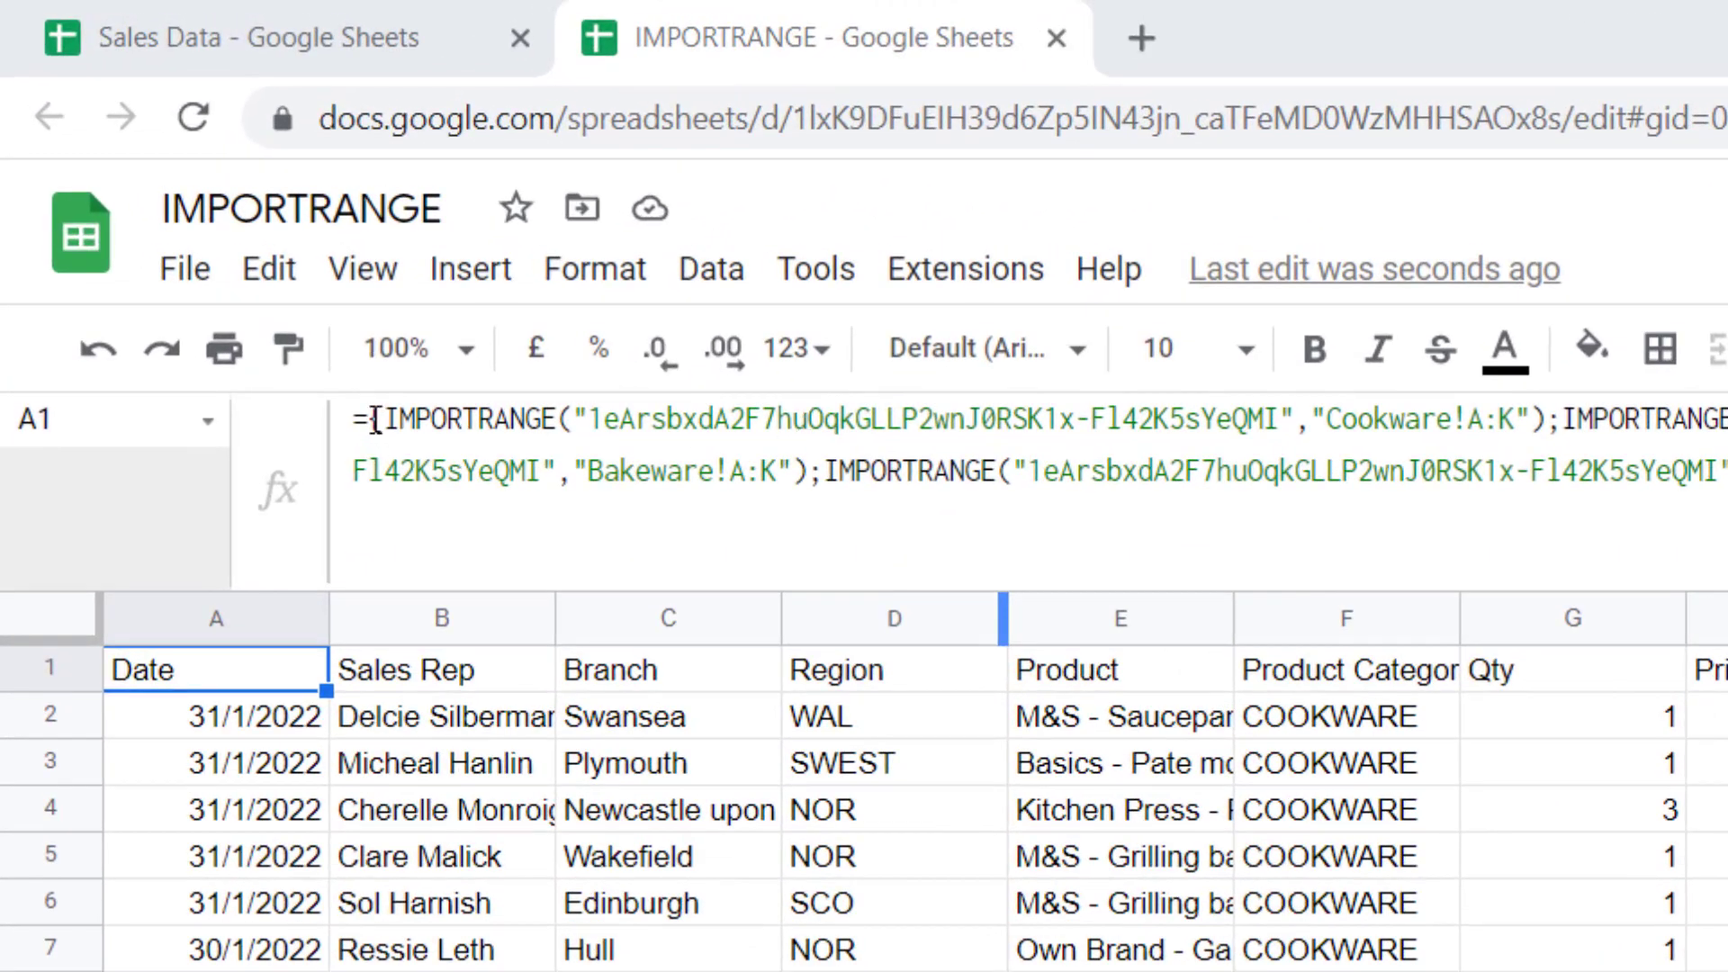
Wrap A1's stacked imports in QUERY with the condition "Where Col1 is not Null"
left_click(375, 419)
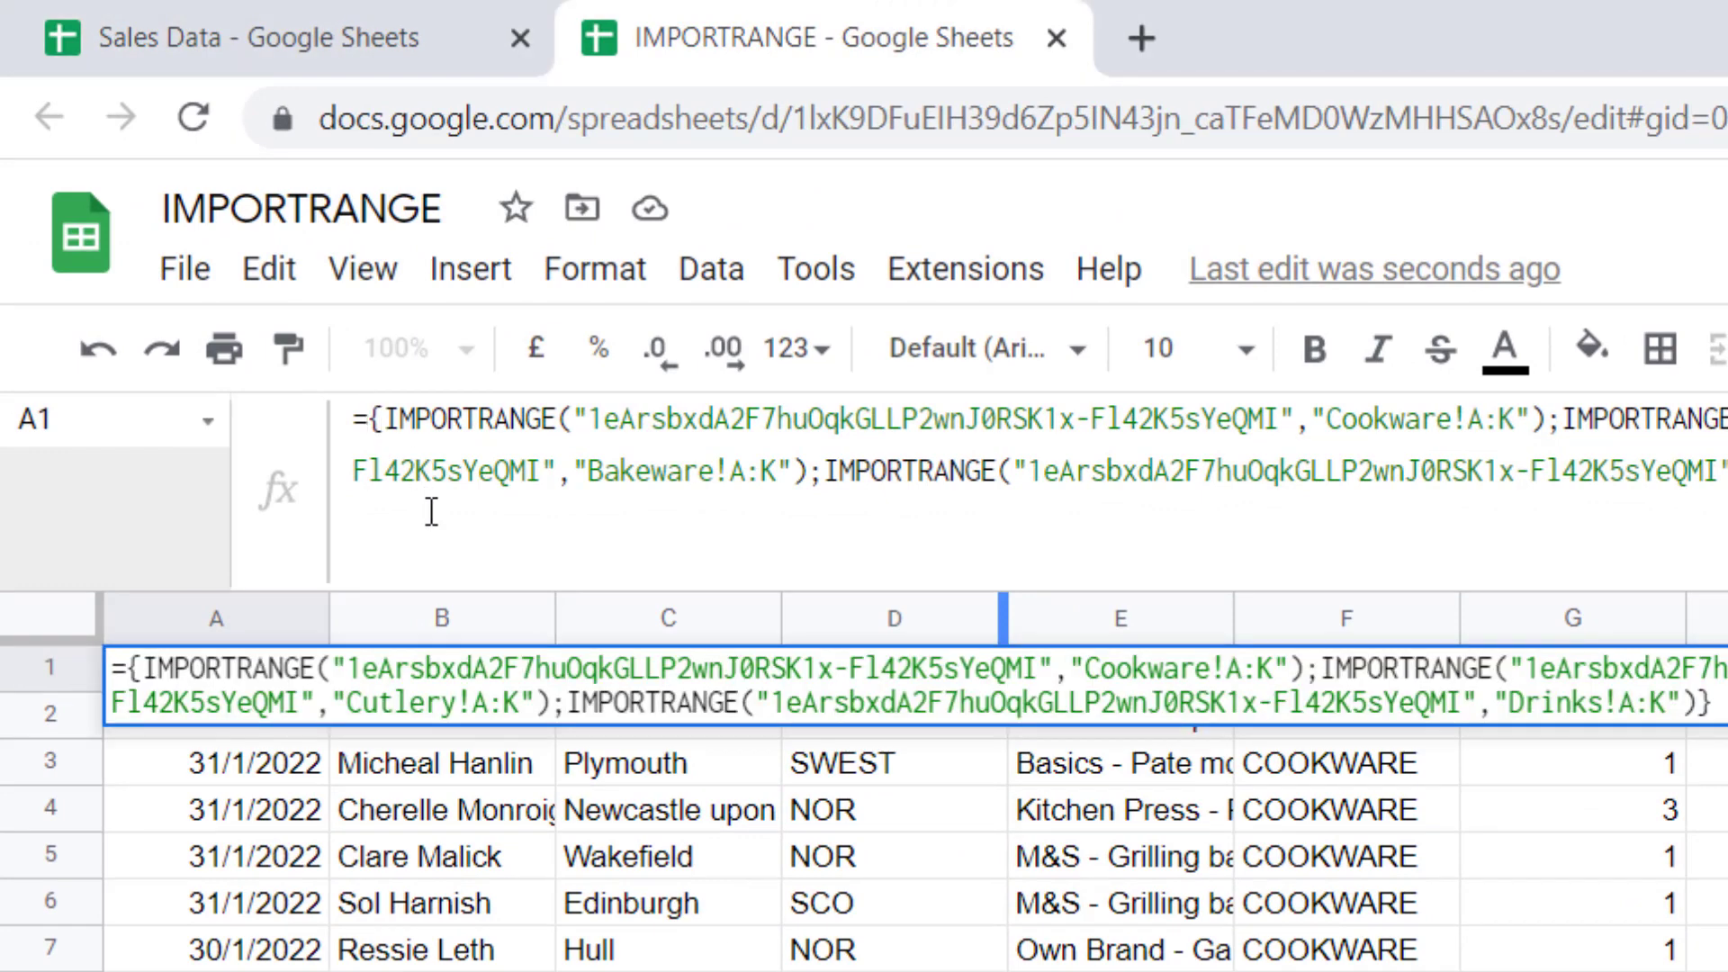
type("QUER")
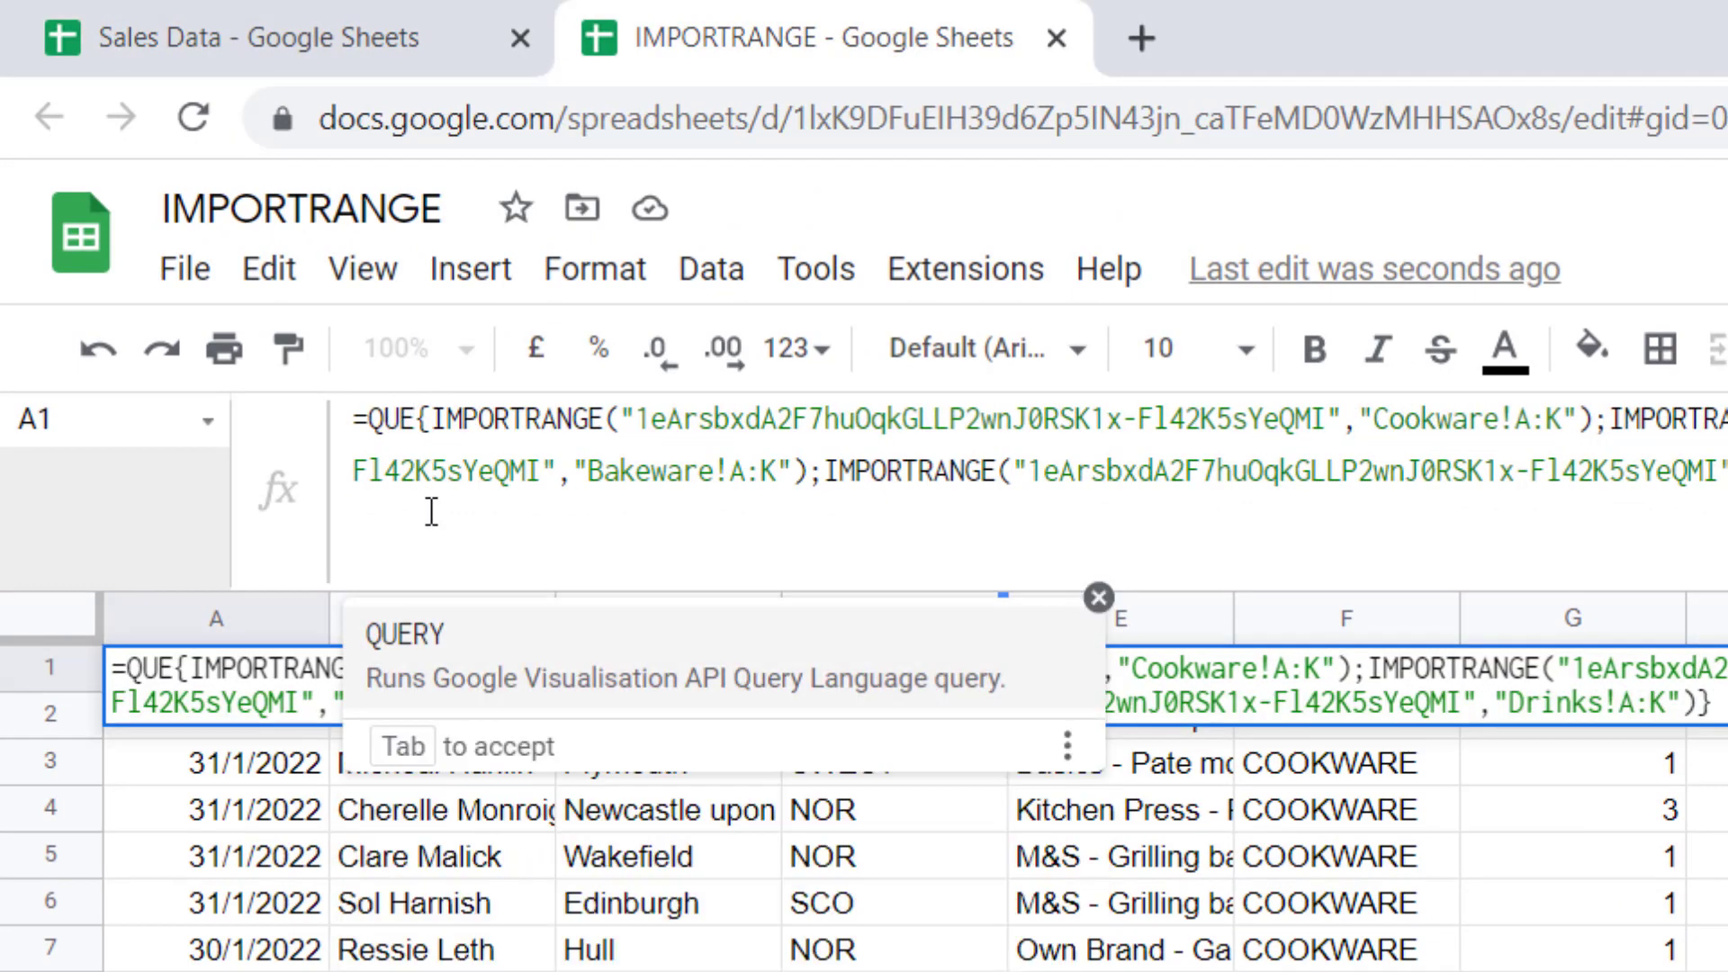
type("Y(")
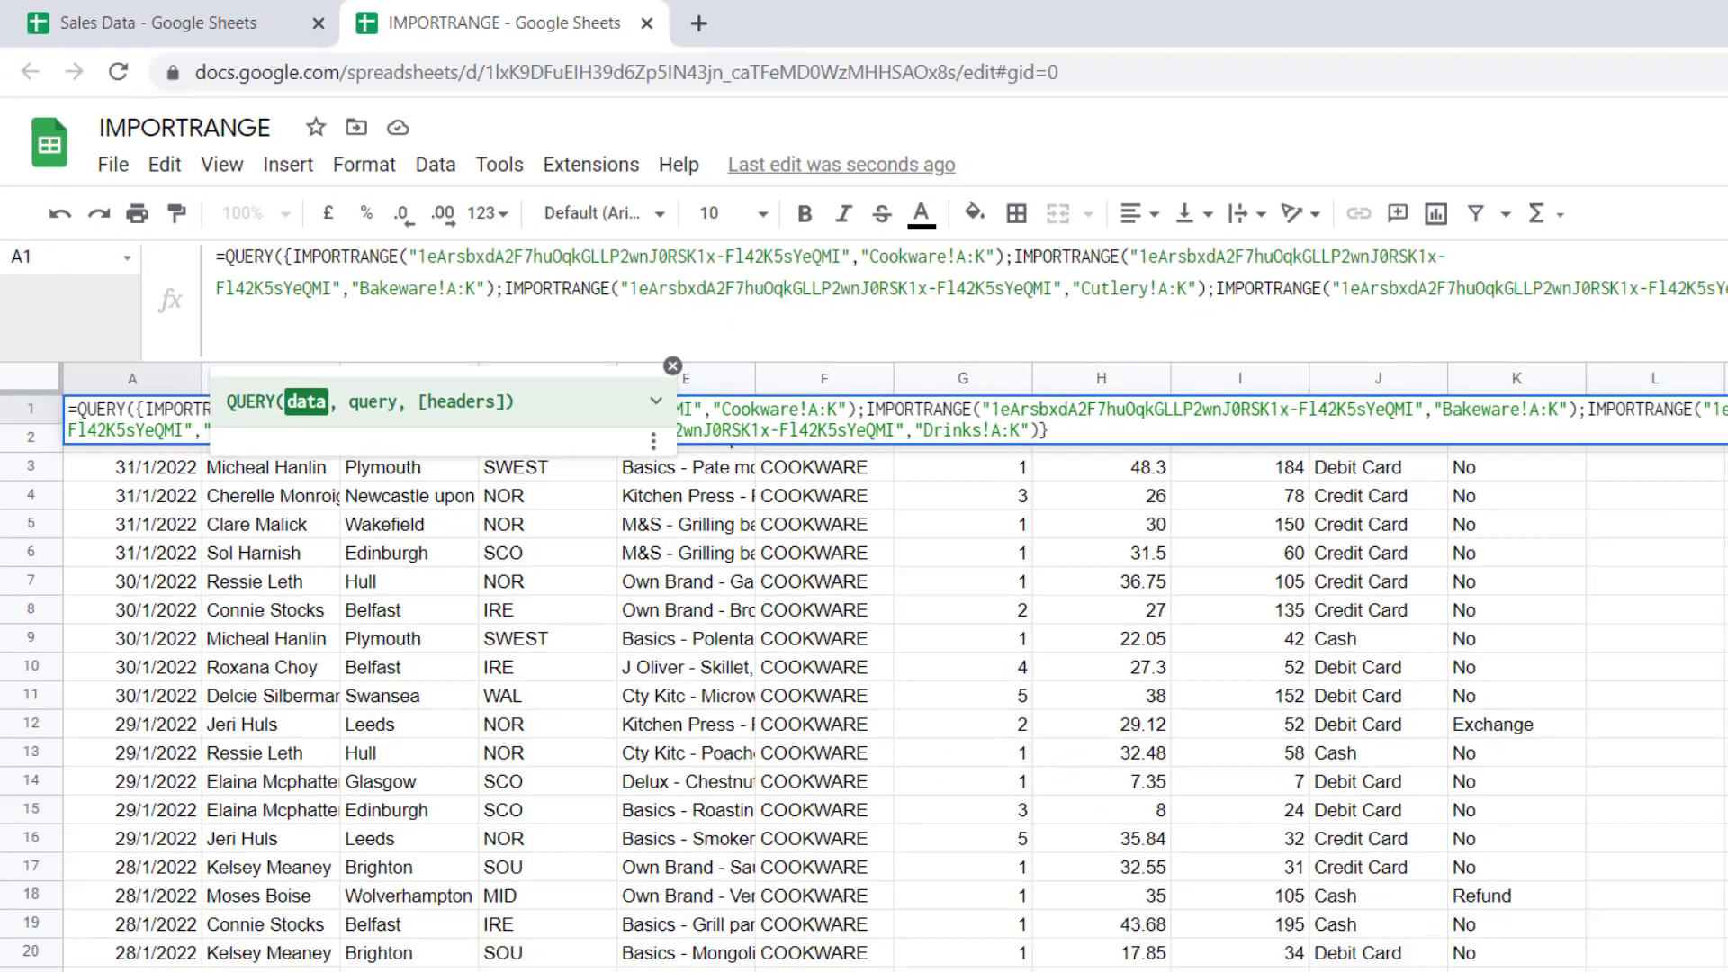
type(",")
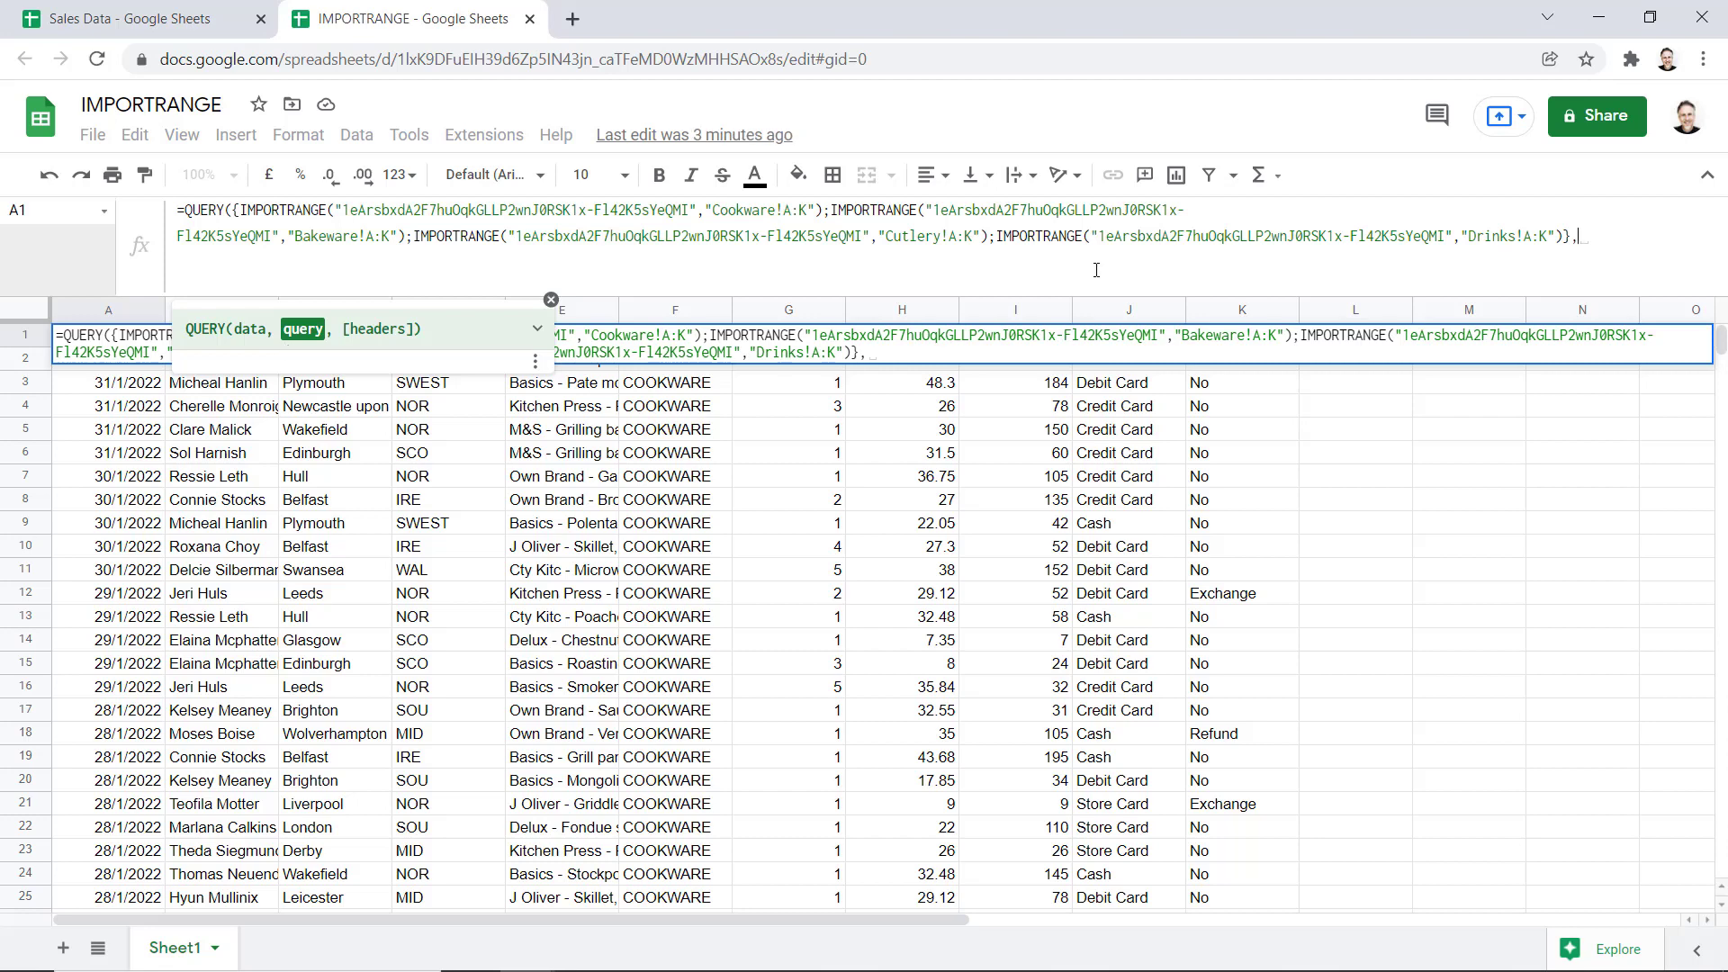
type("\"Wh")
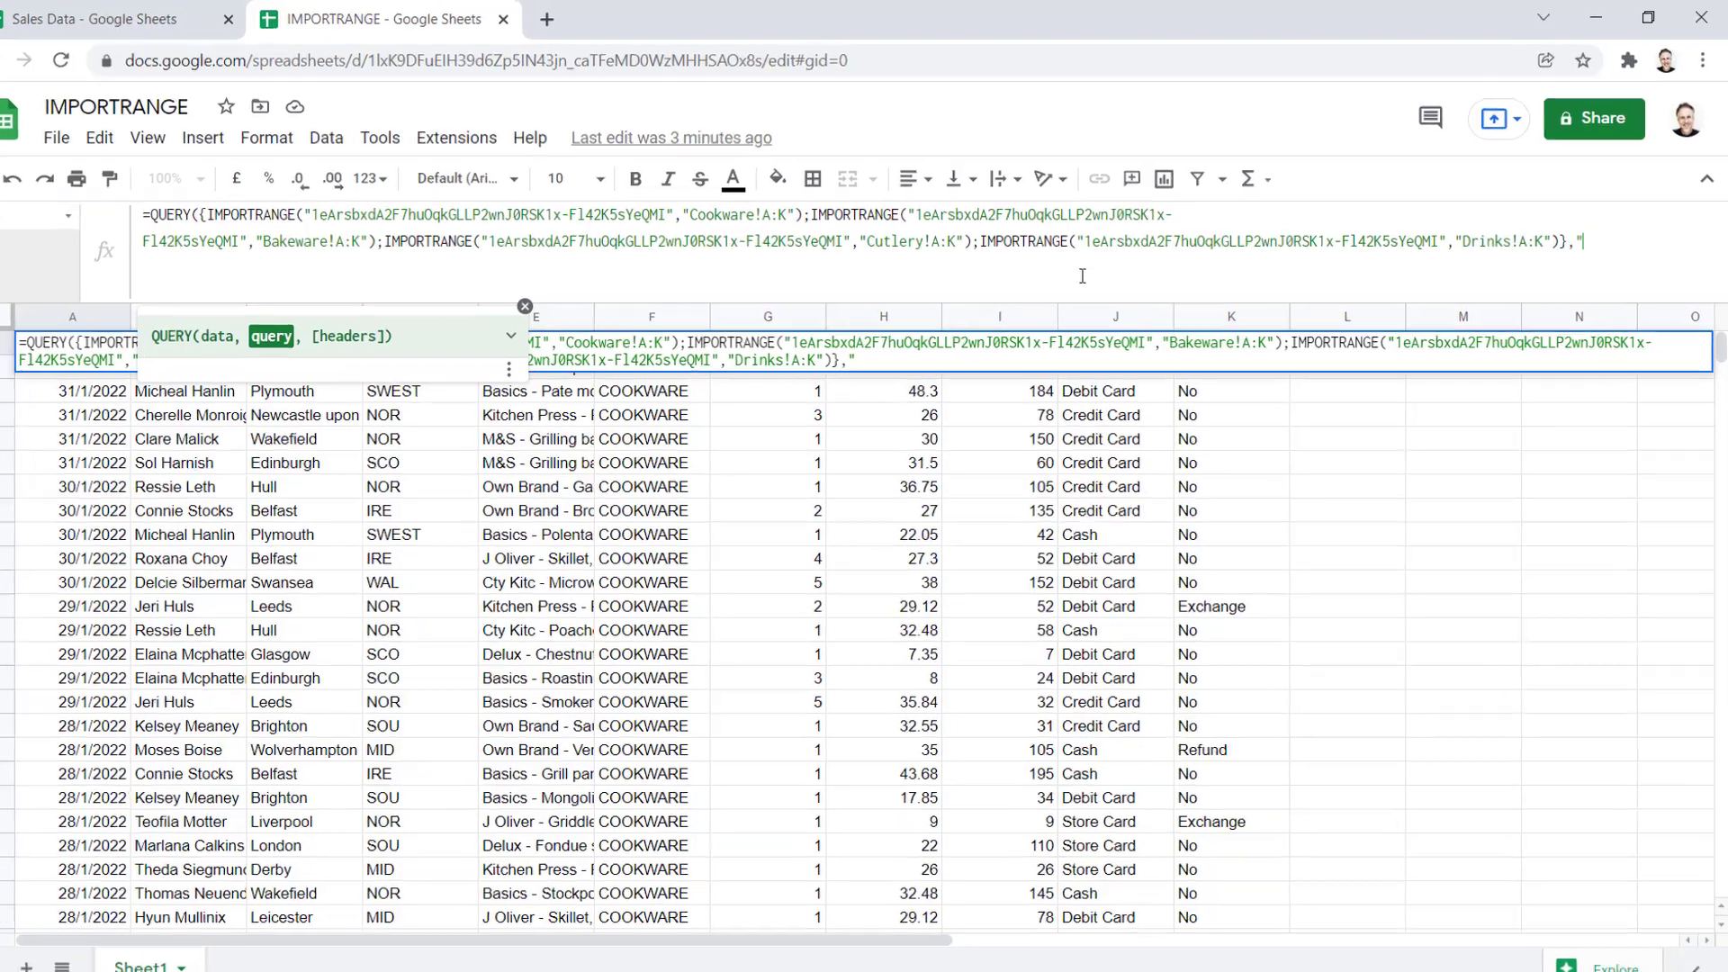
type("ere ")
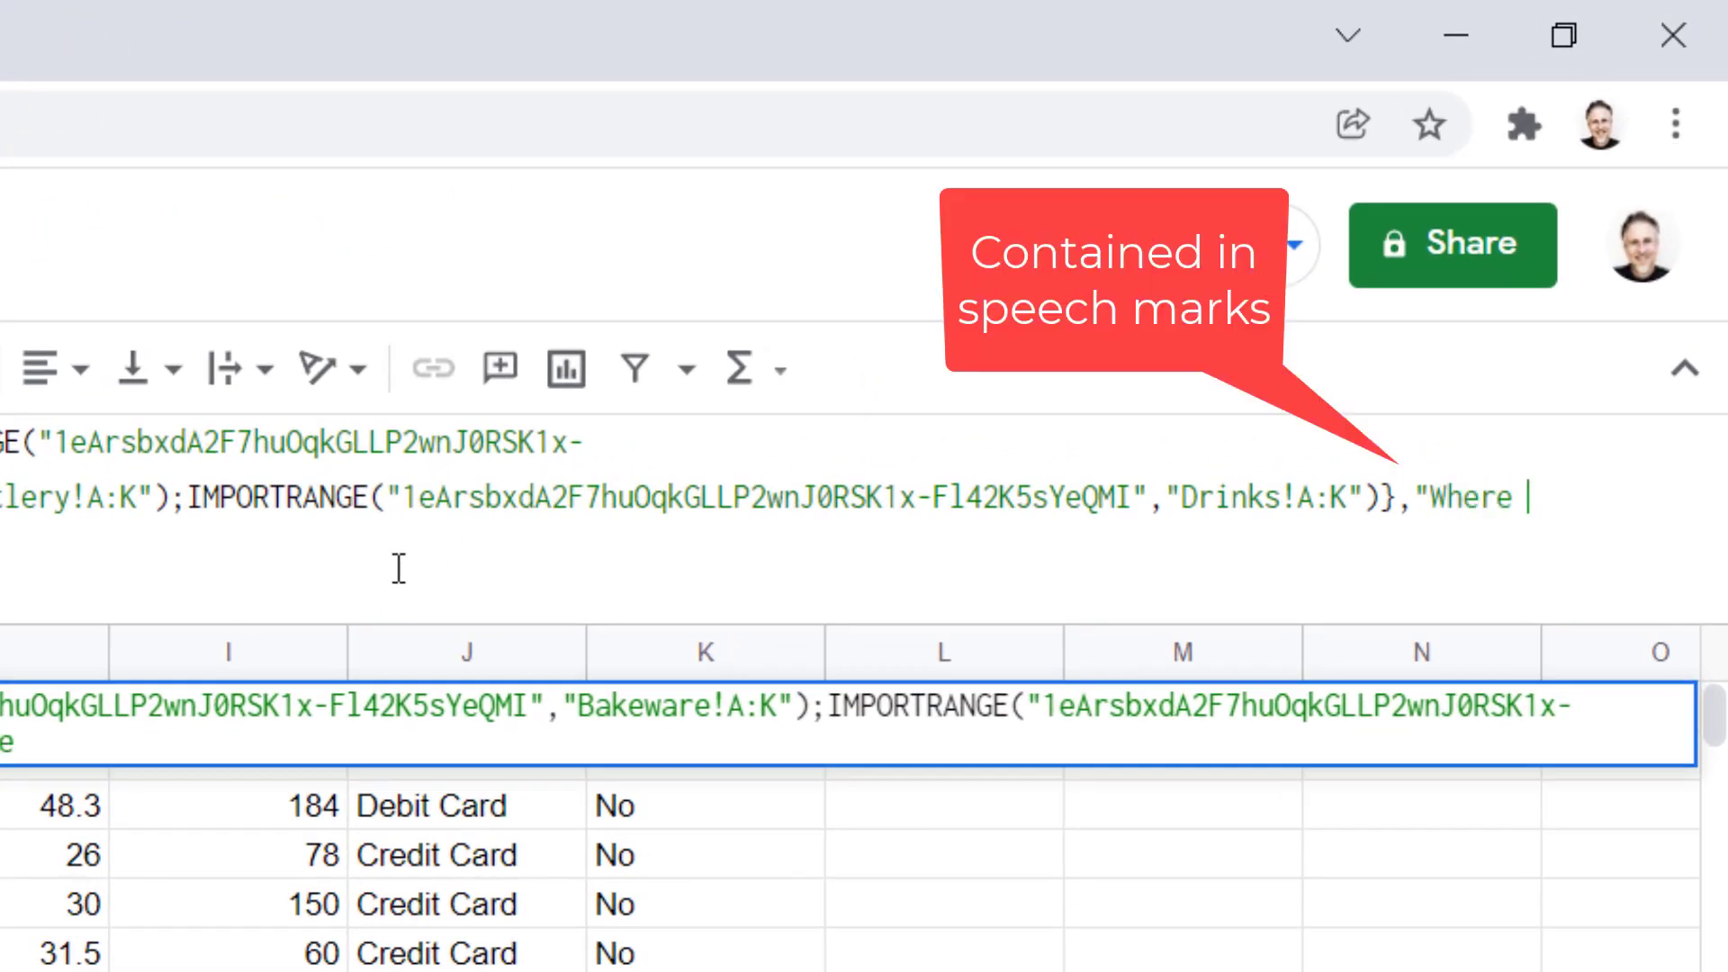
type("Col1")
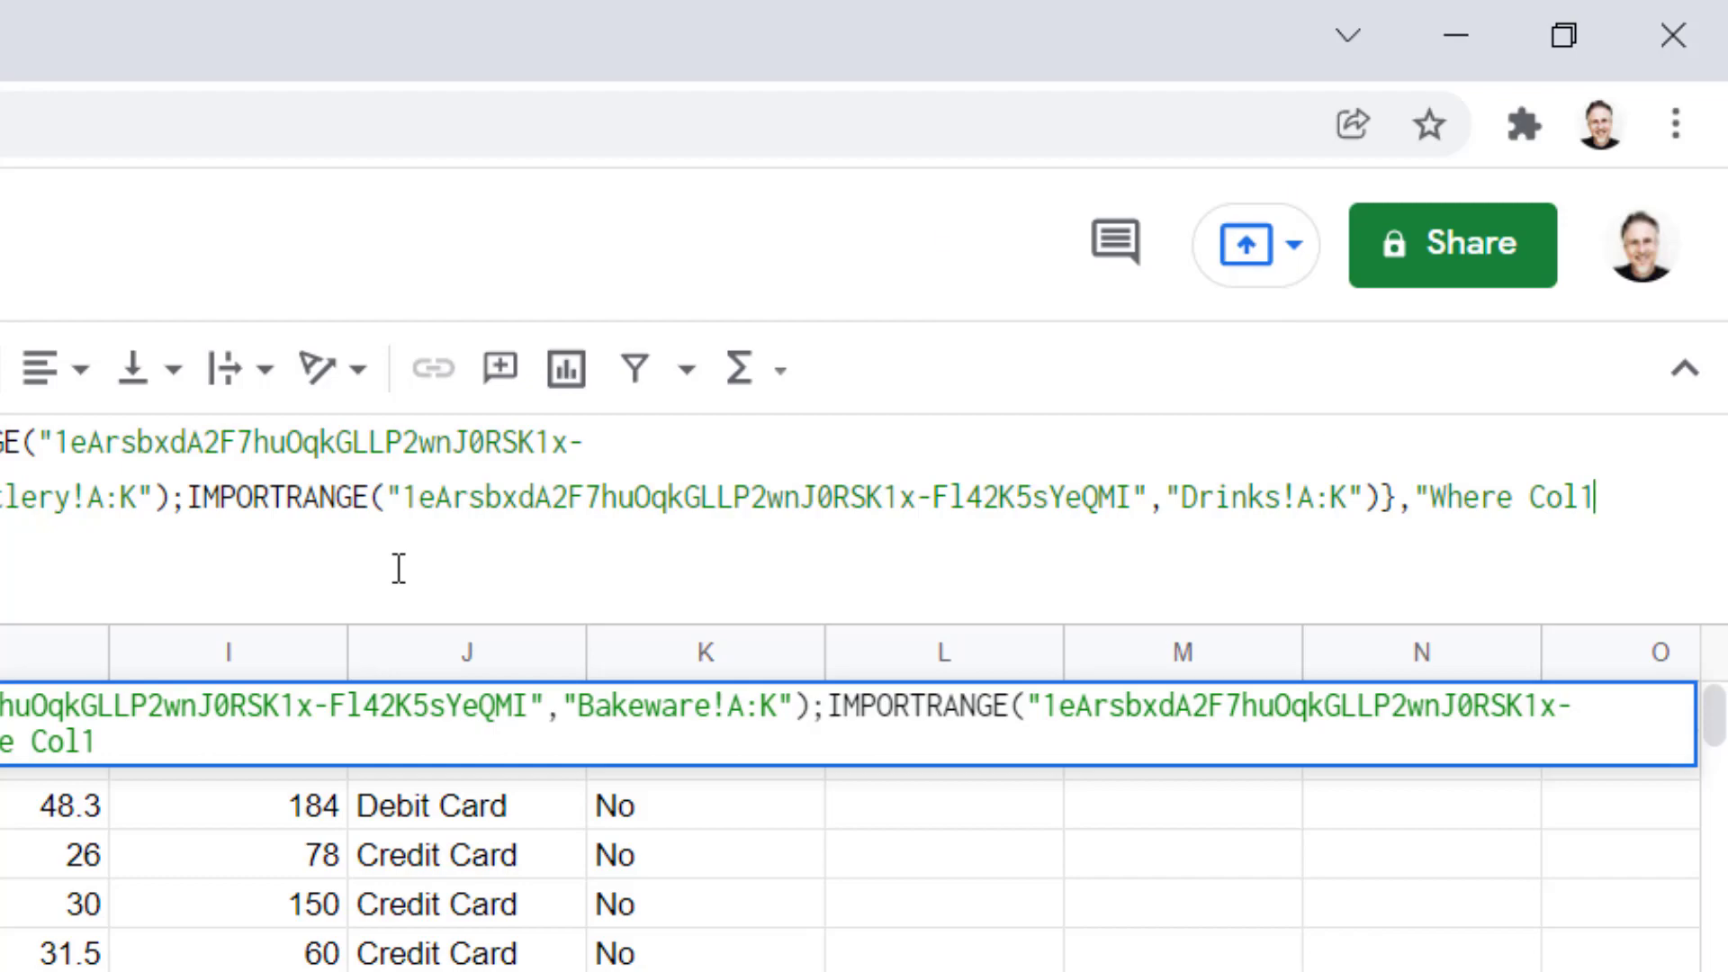
type(" is not")
type(" Null")
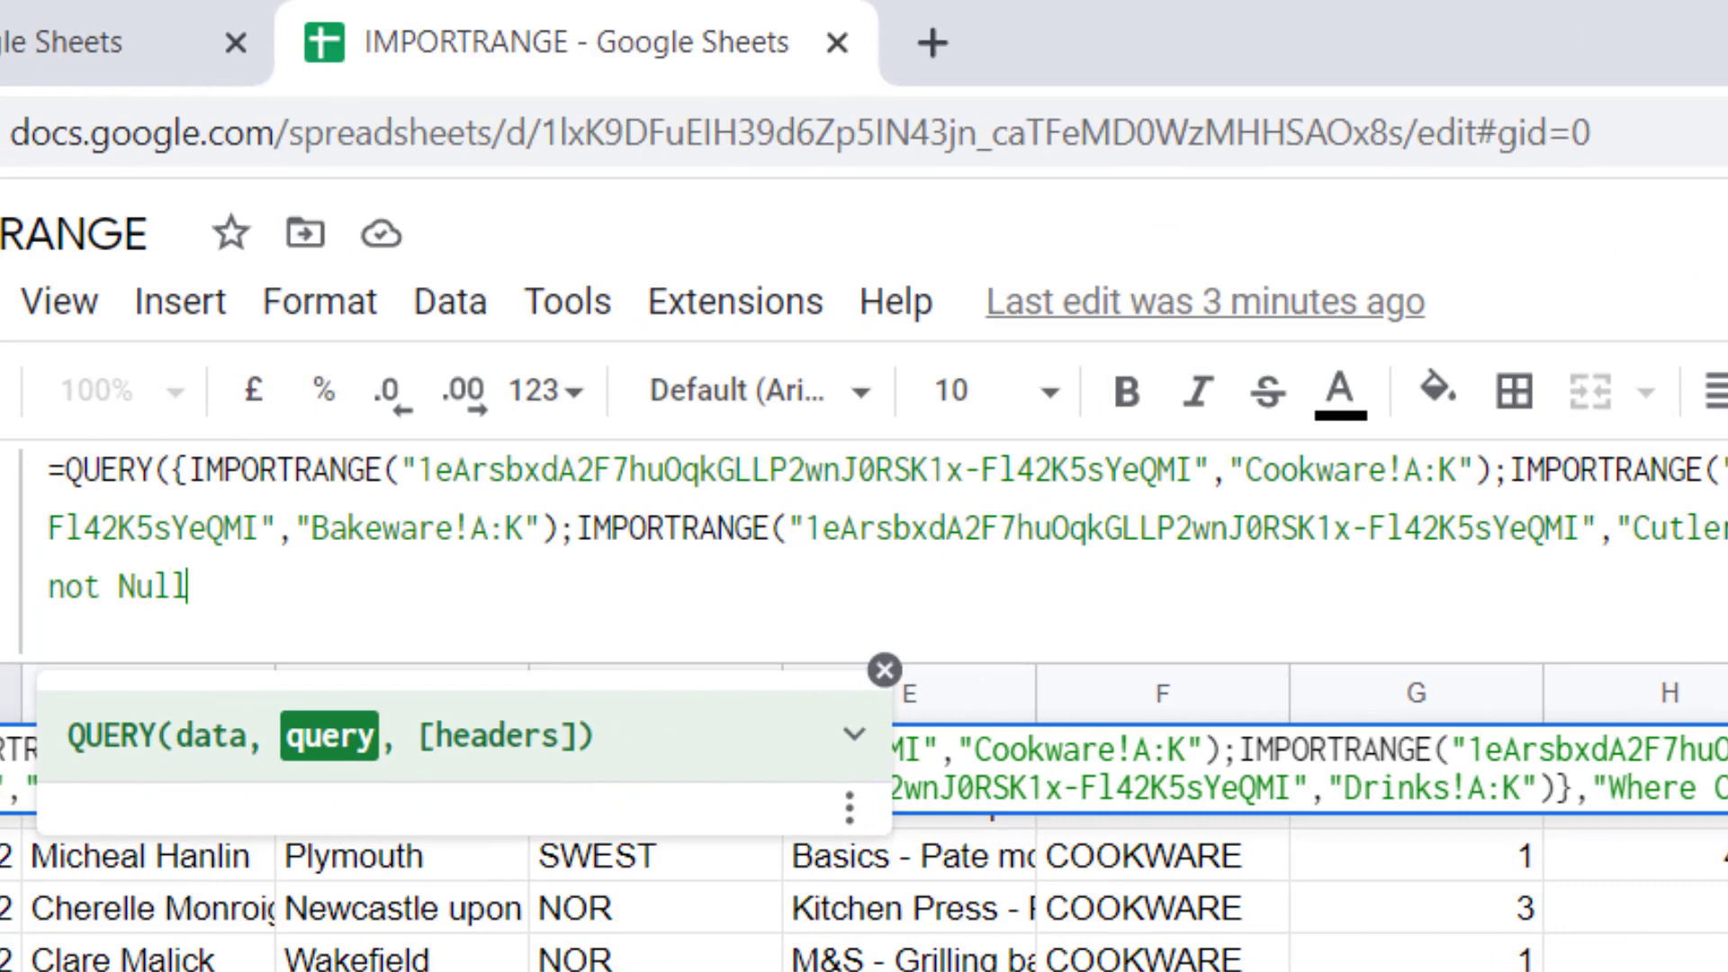
type("\")")
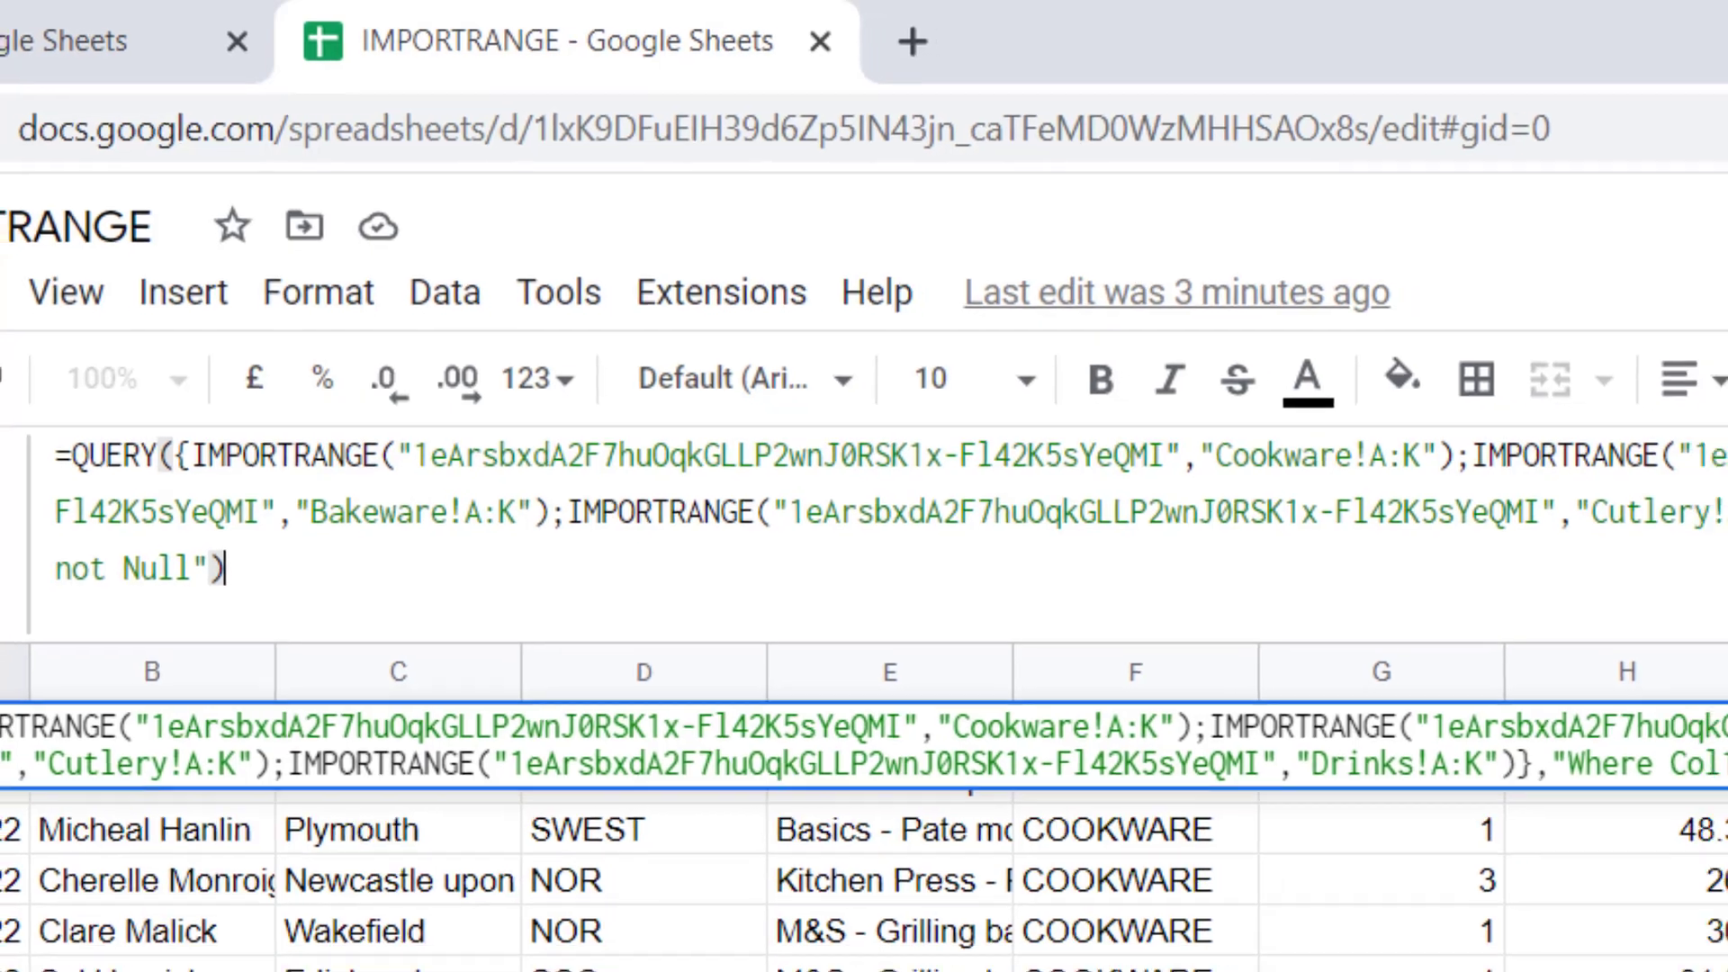
key("Return")
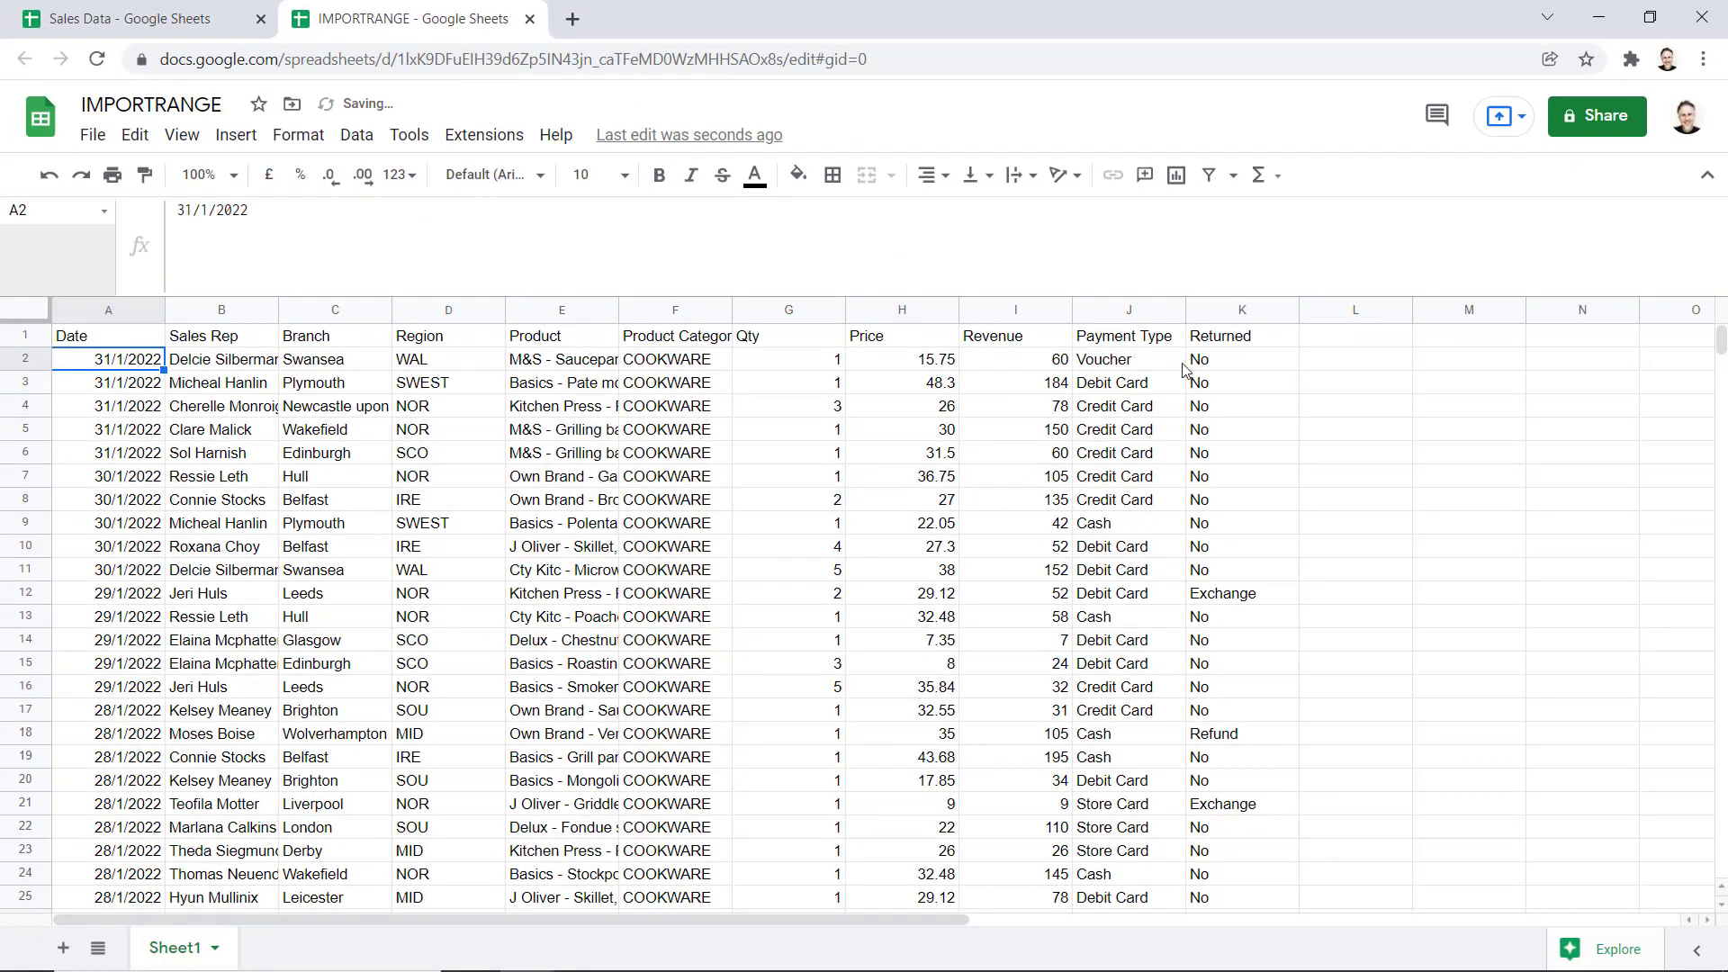
scroll(740, 516, "down", 10)
scroll(740, 516, "down", 20)
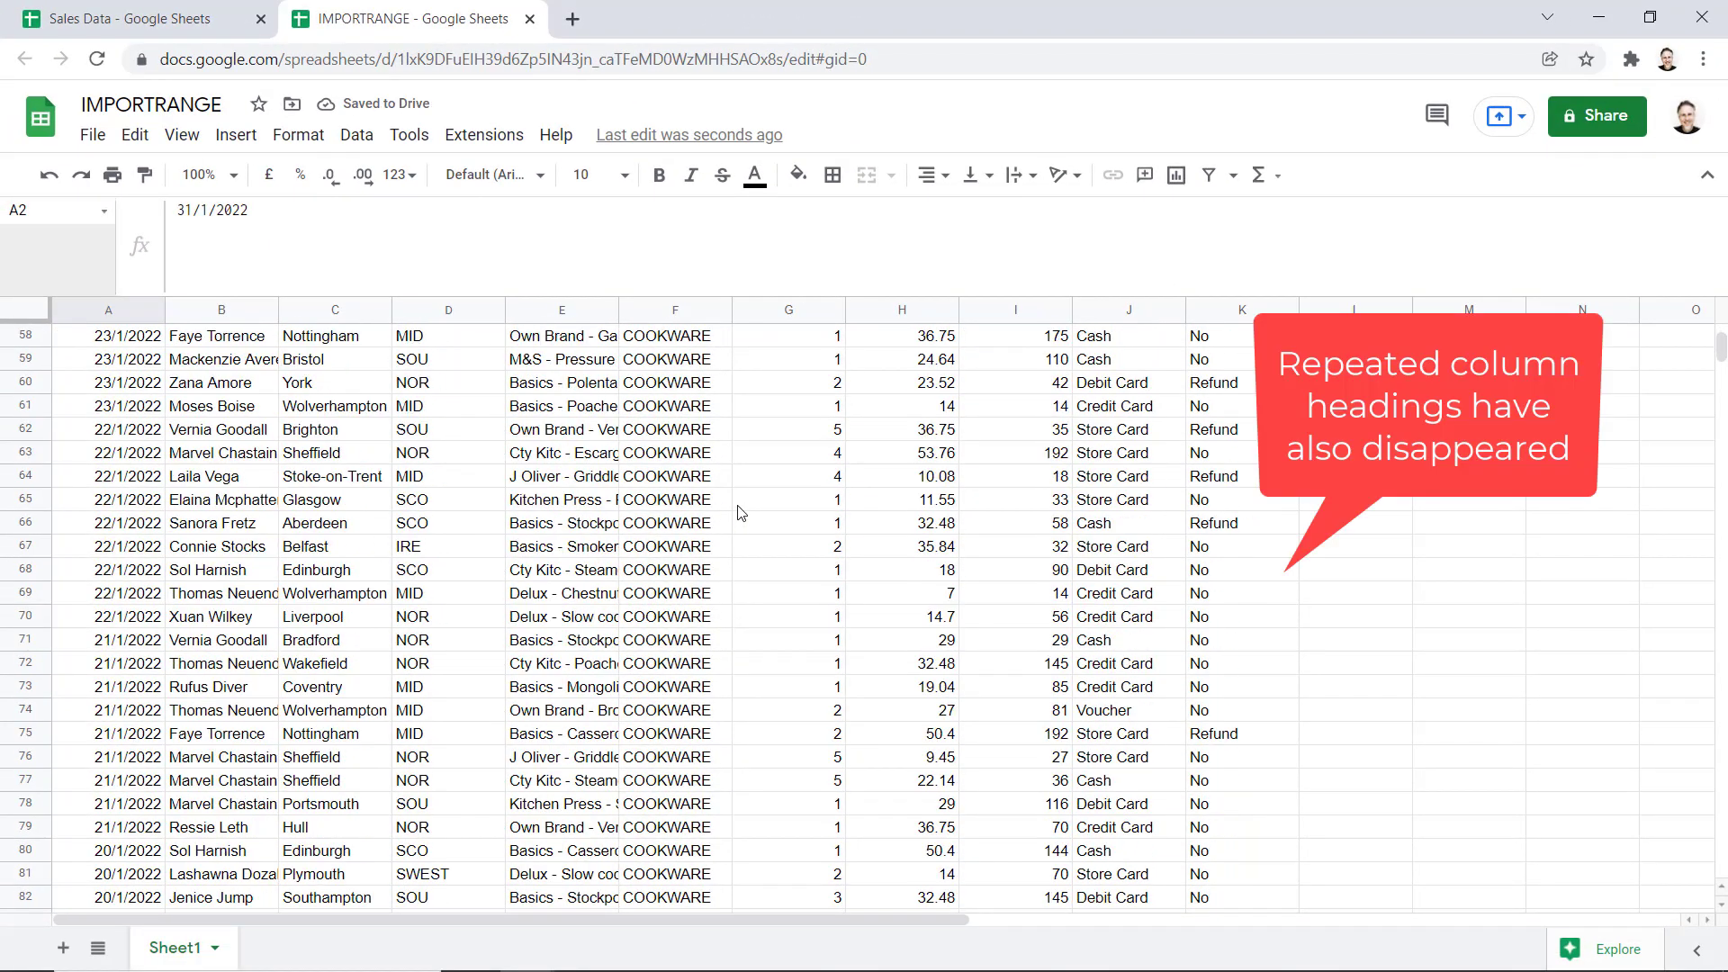
scroll(740, 510, "down", 20)
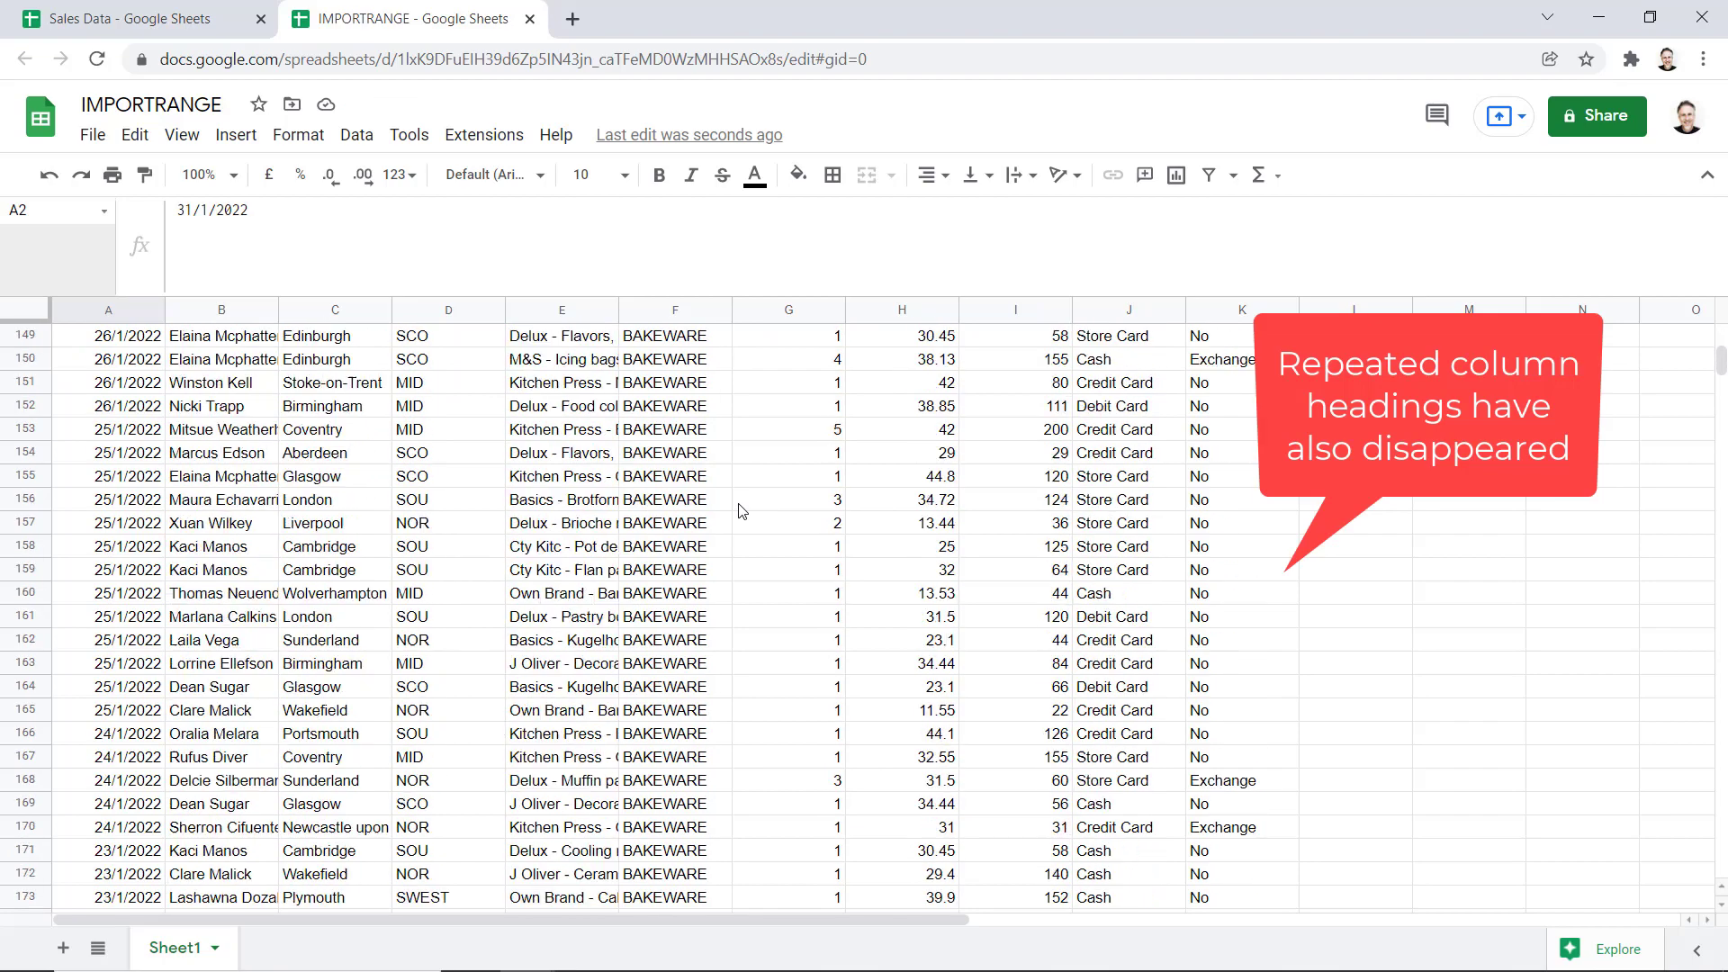
scroll(738, 509, "down", 16)
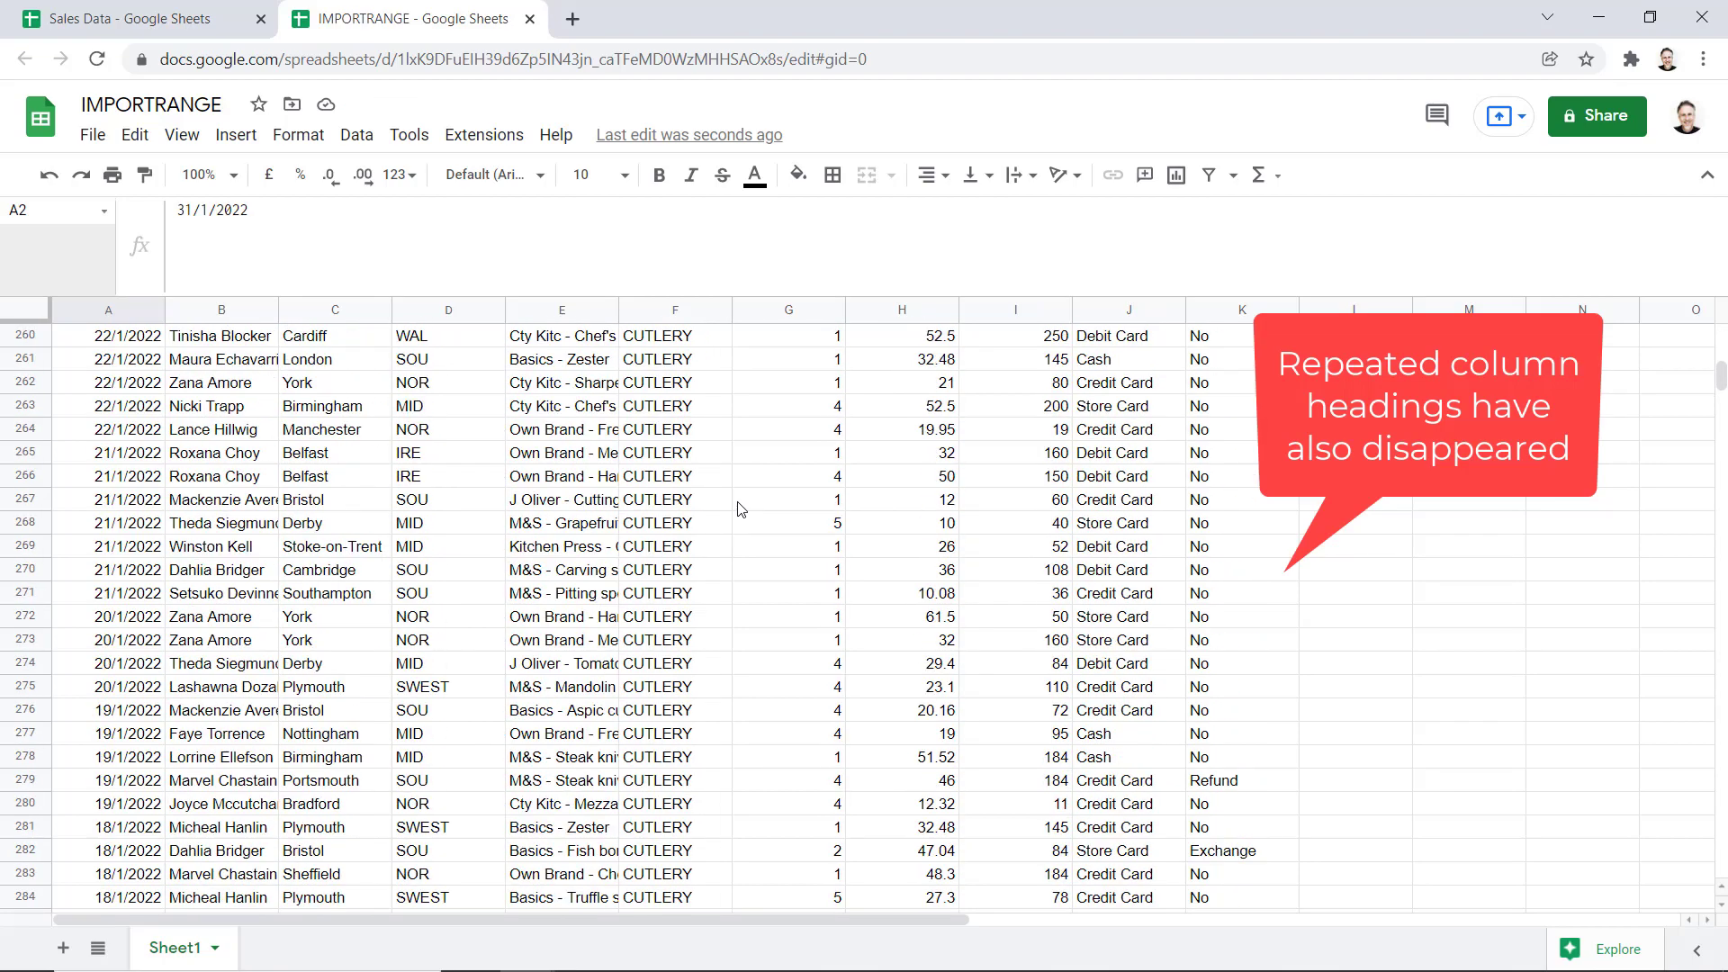
key("ctrl+Home")
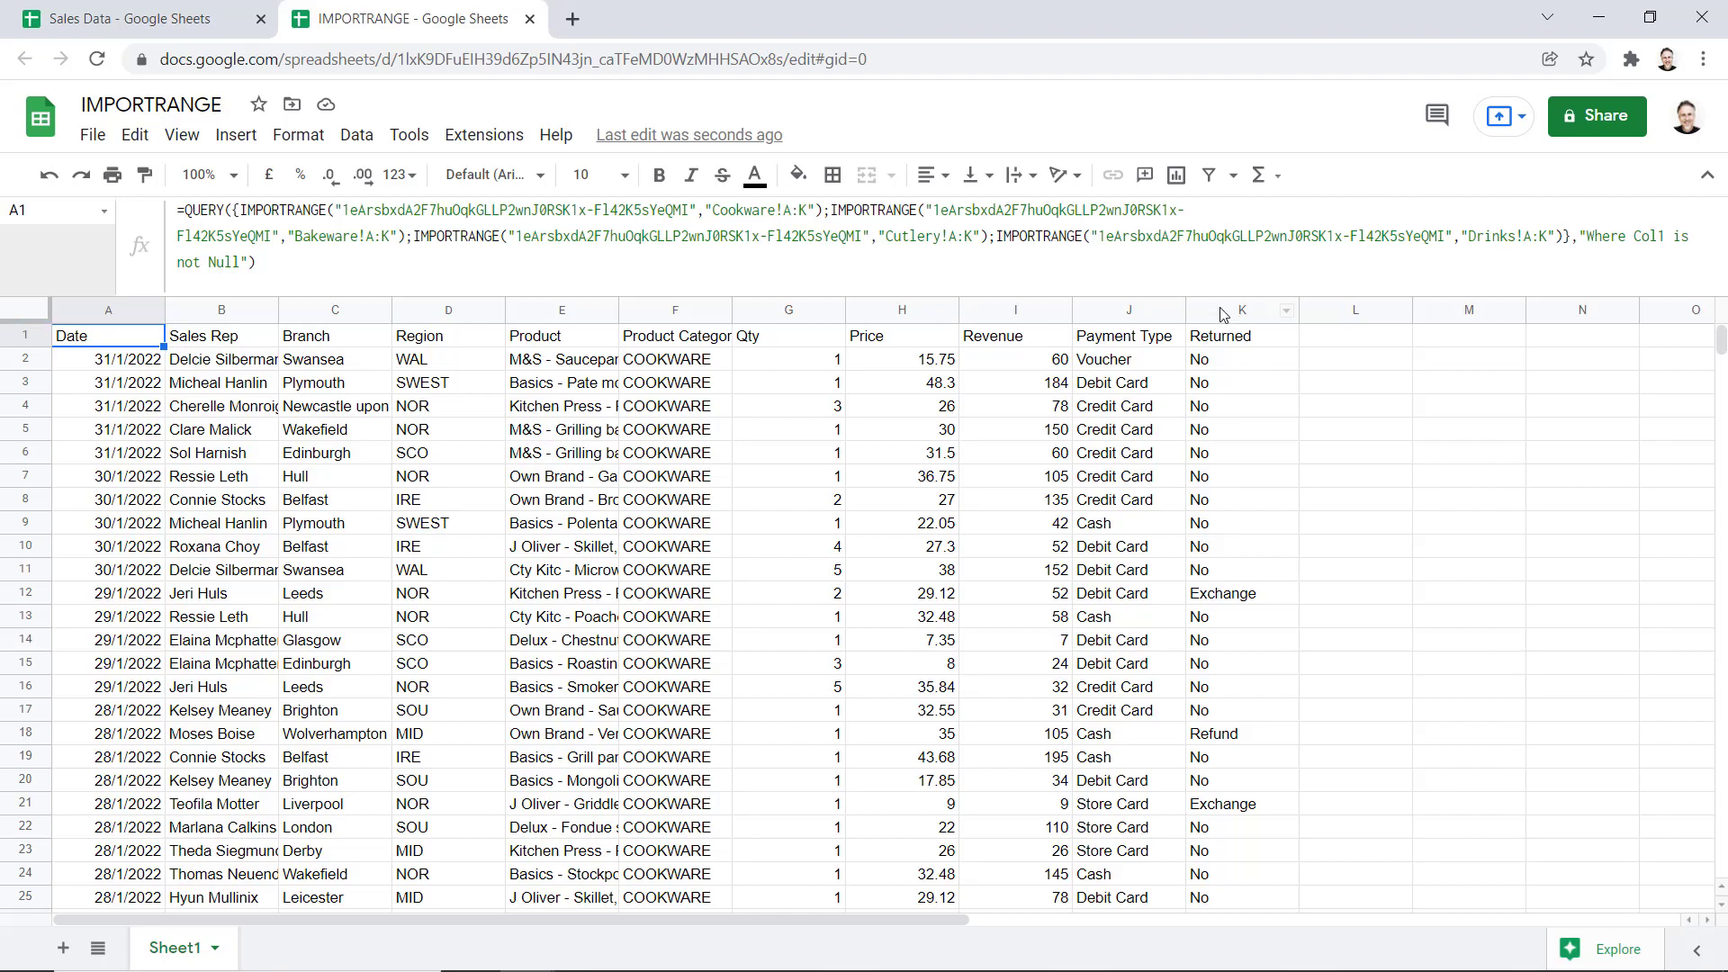
Extend the QUERY condition with "and Col11='No'" and apply the filtered formula
left_click(240, 267)
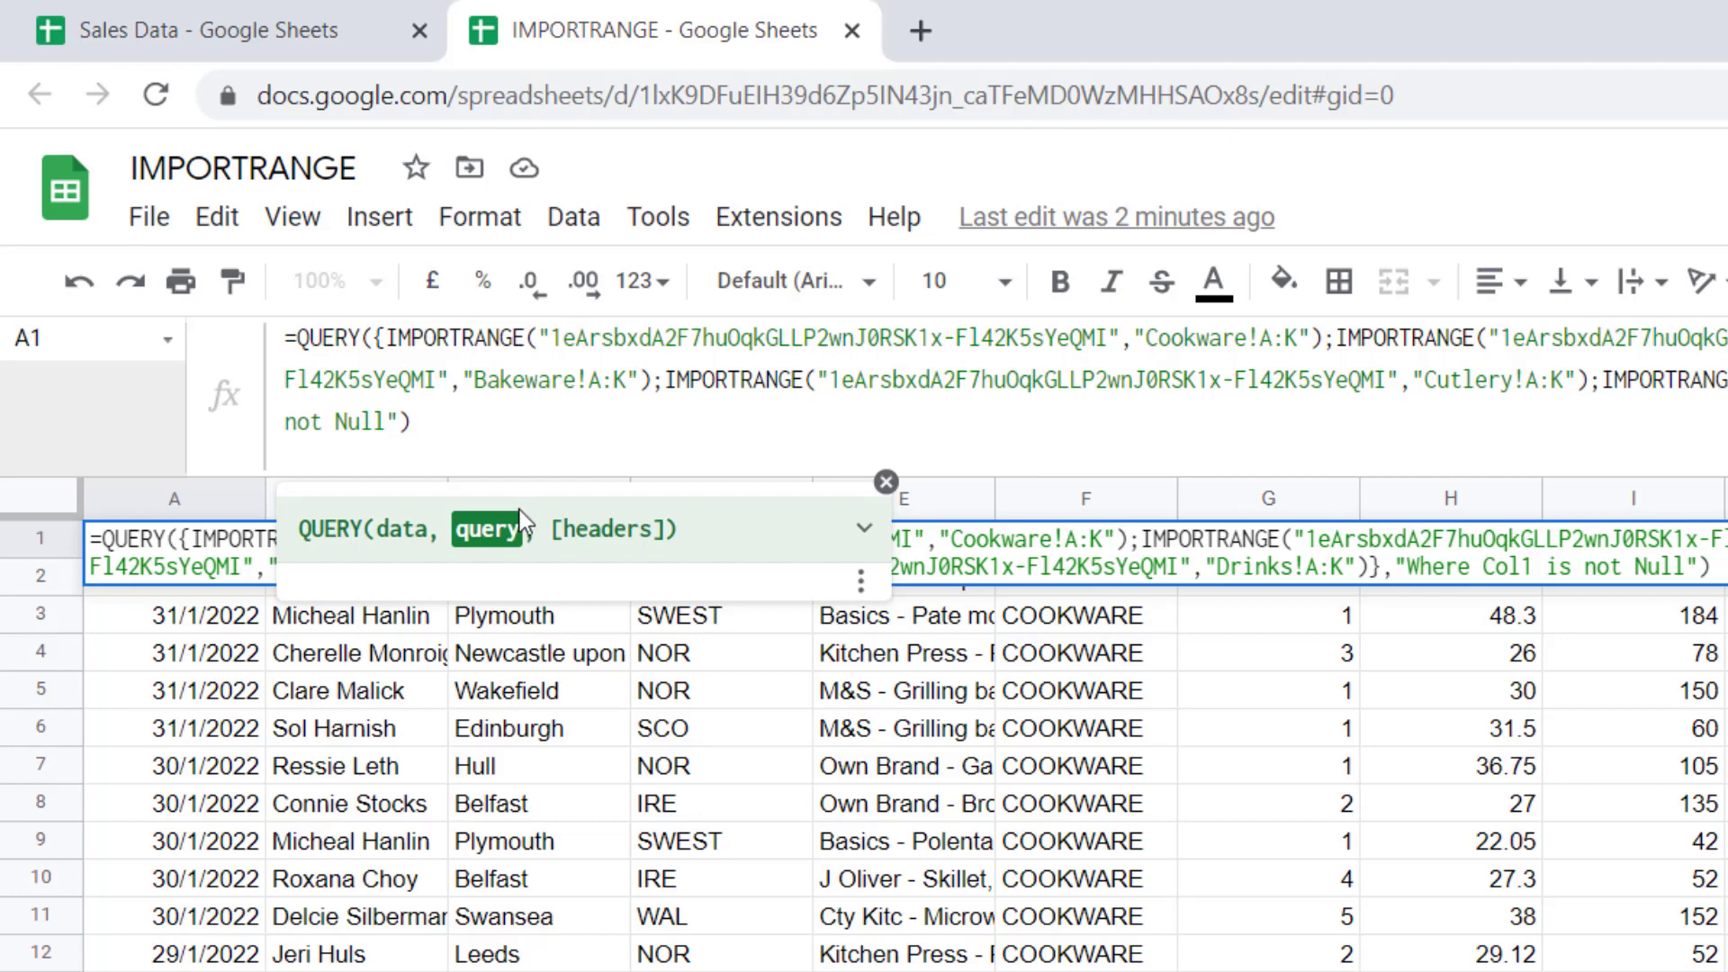
type("a")
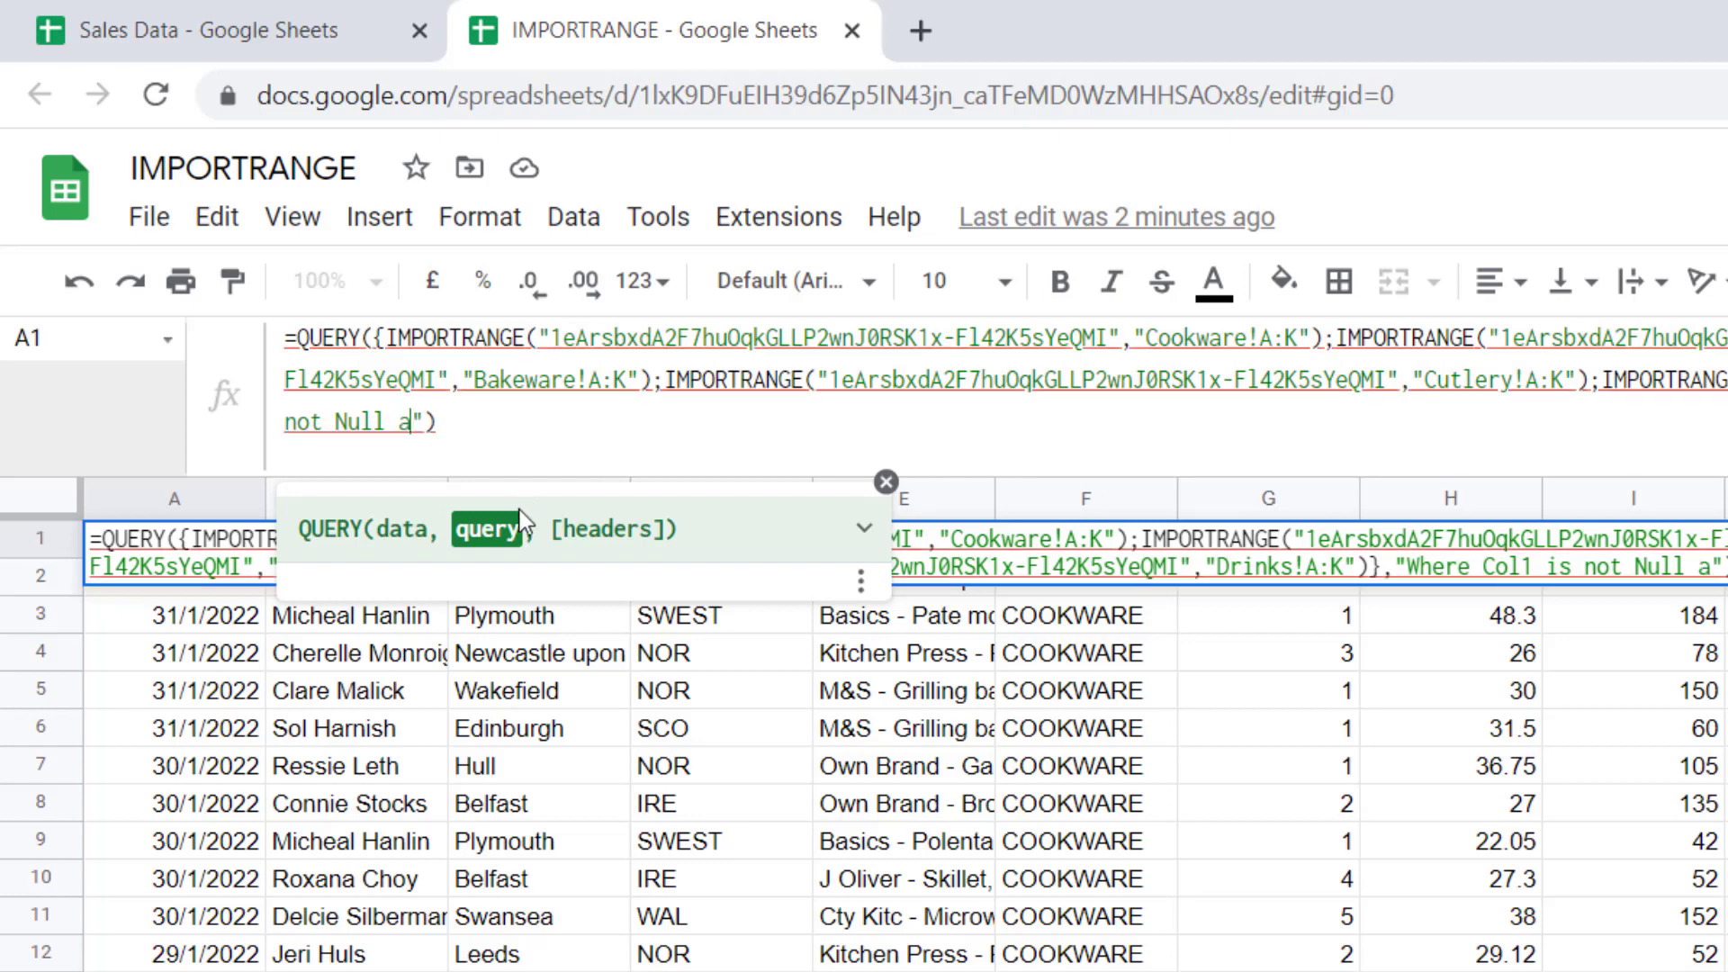
type("nd")
type("Col11")
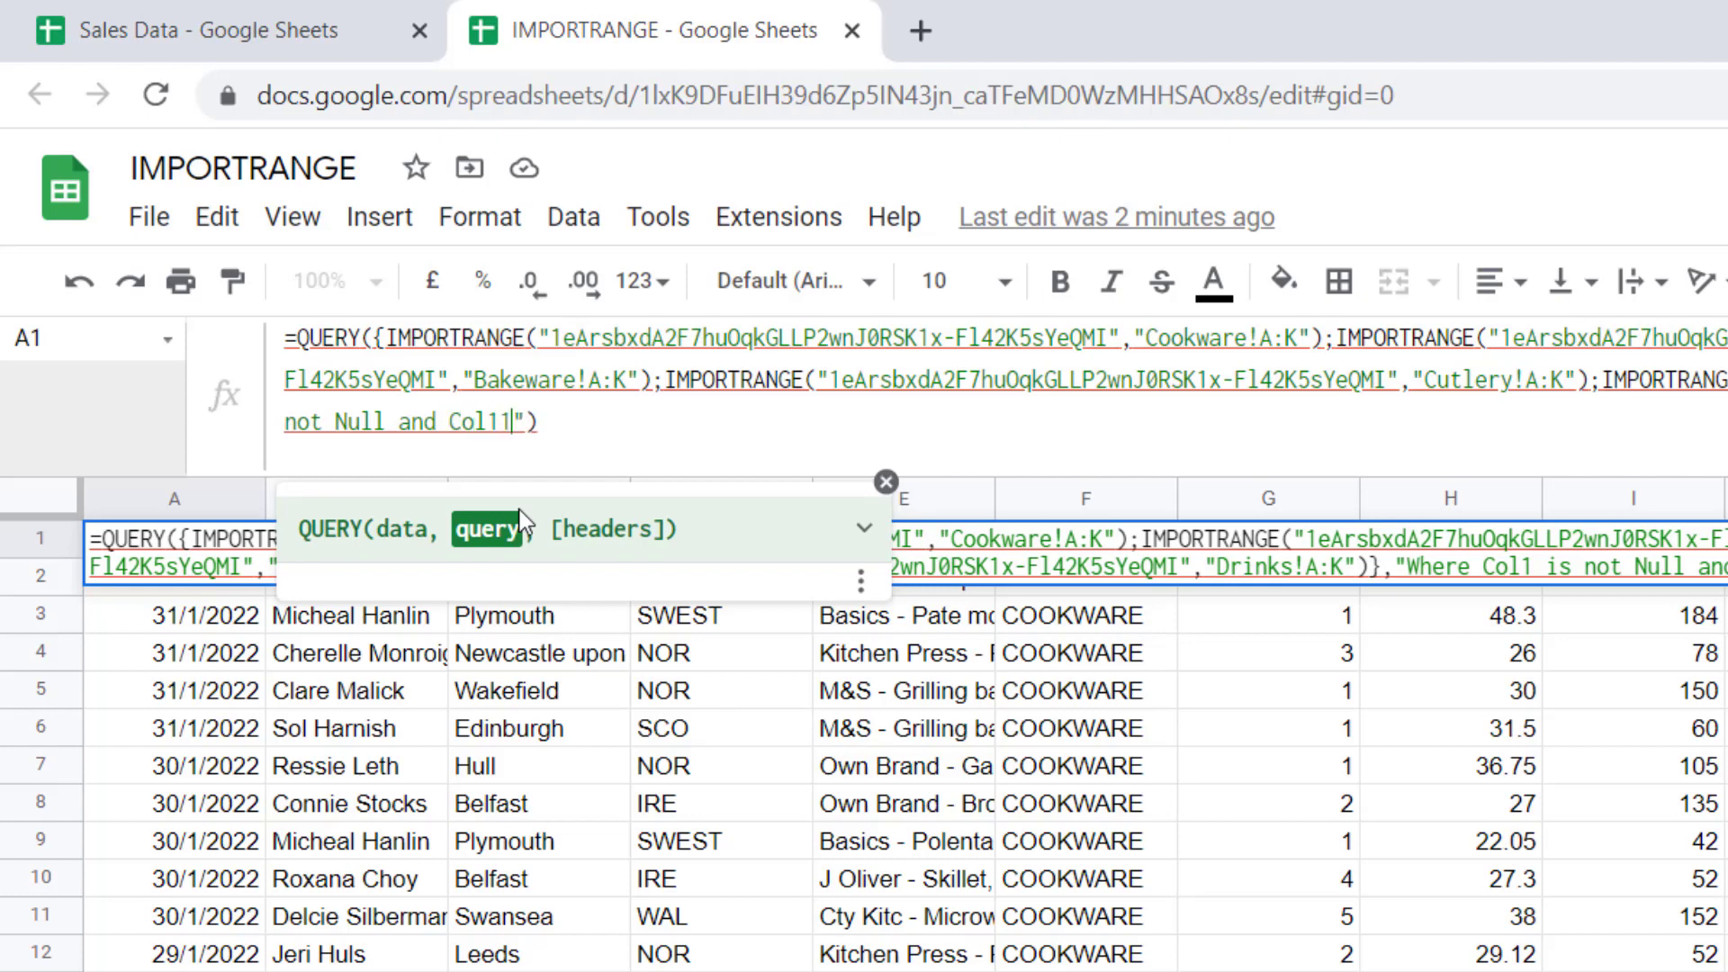
type("='No'")
key("Return")
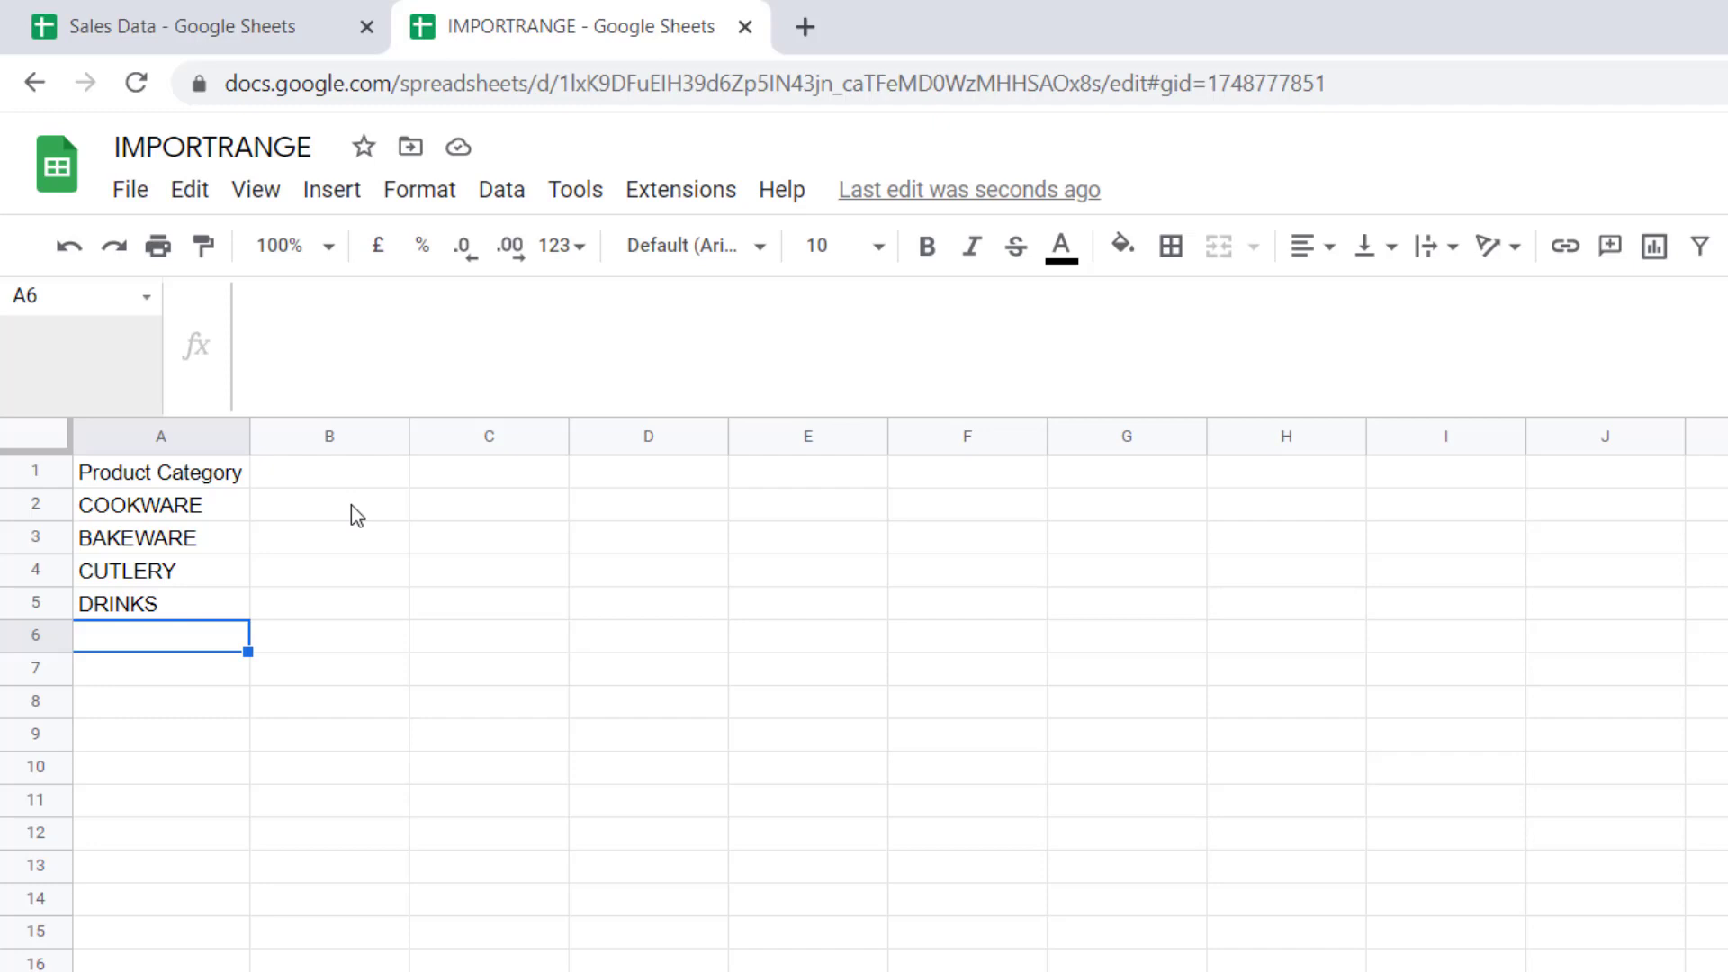
left_click(231, 22)
scroll(864, 643, "up", 5)
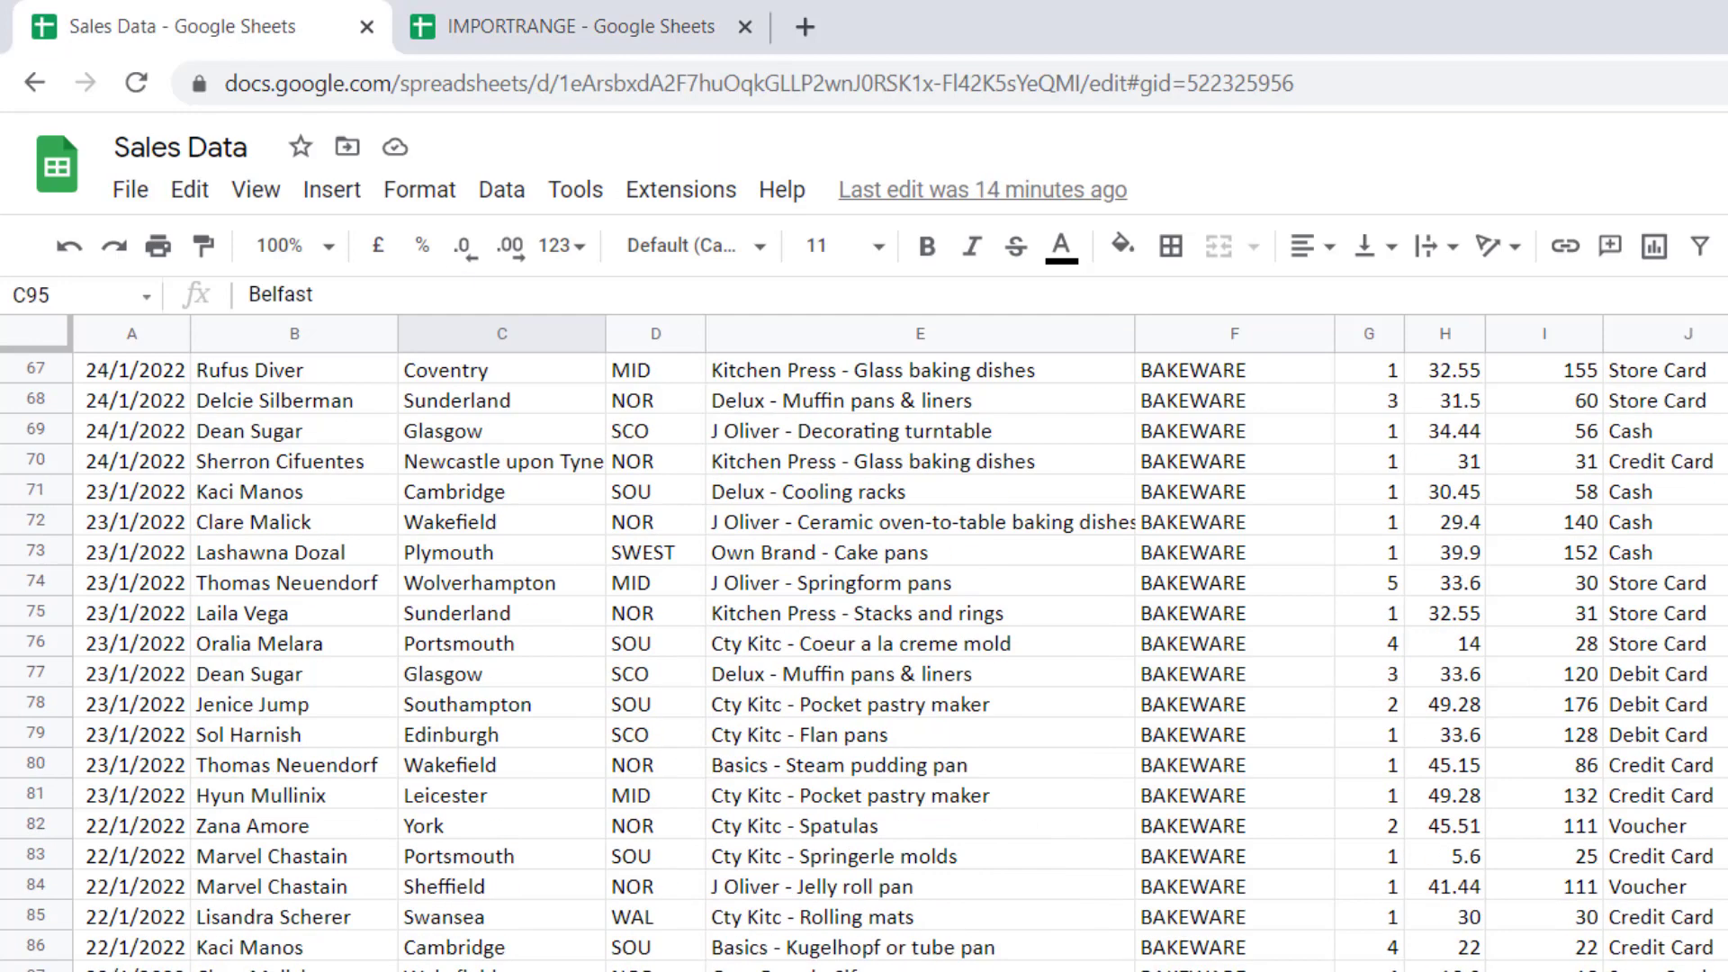
scroll(1237, 441, "up", 20)
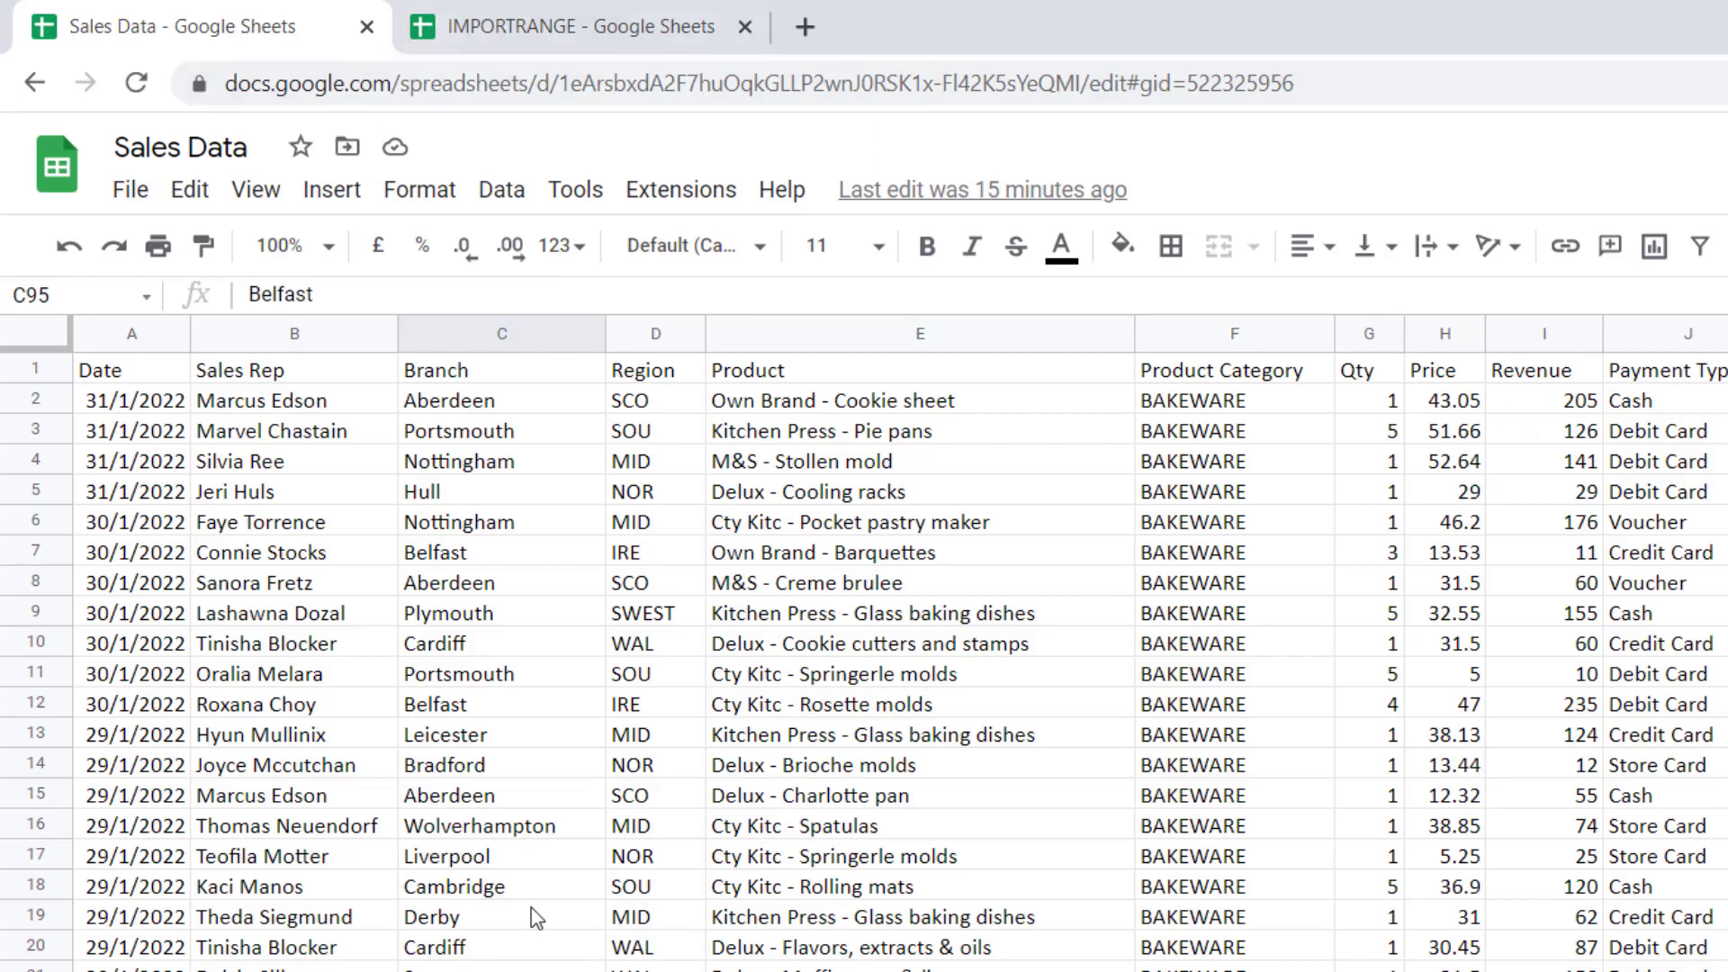
key("ctrl+shift+Page_Down")
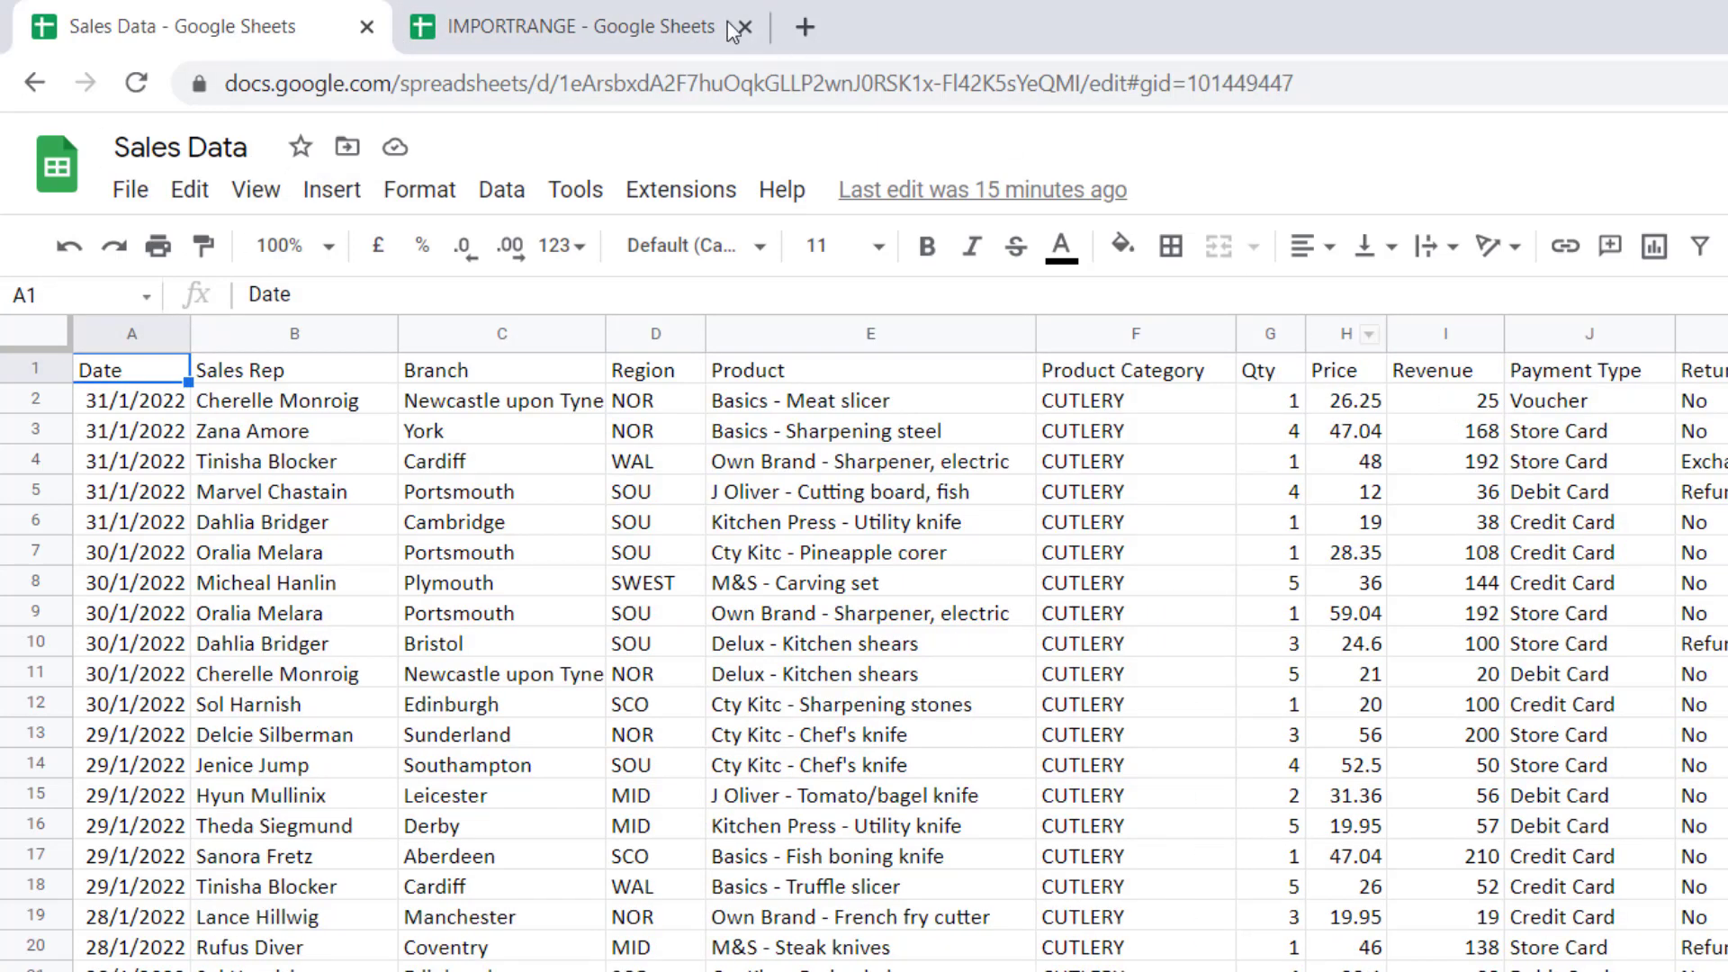
left_click(617, 16)
Start a SUM of IMPORTRANGE in B2 using the copied Sales Data spreadsheet ID
left_click(329, 502)
type("=s")
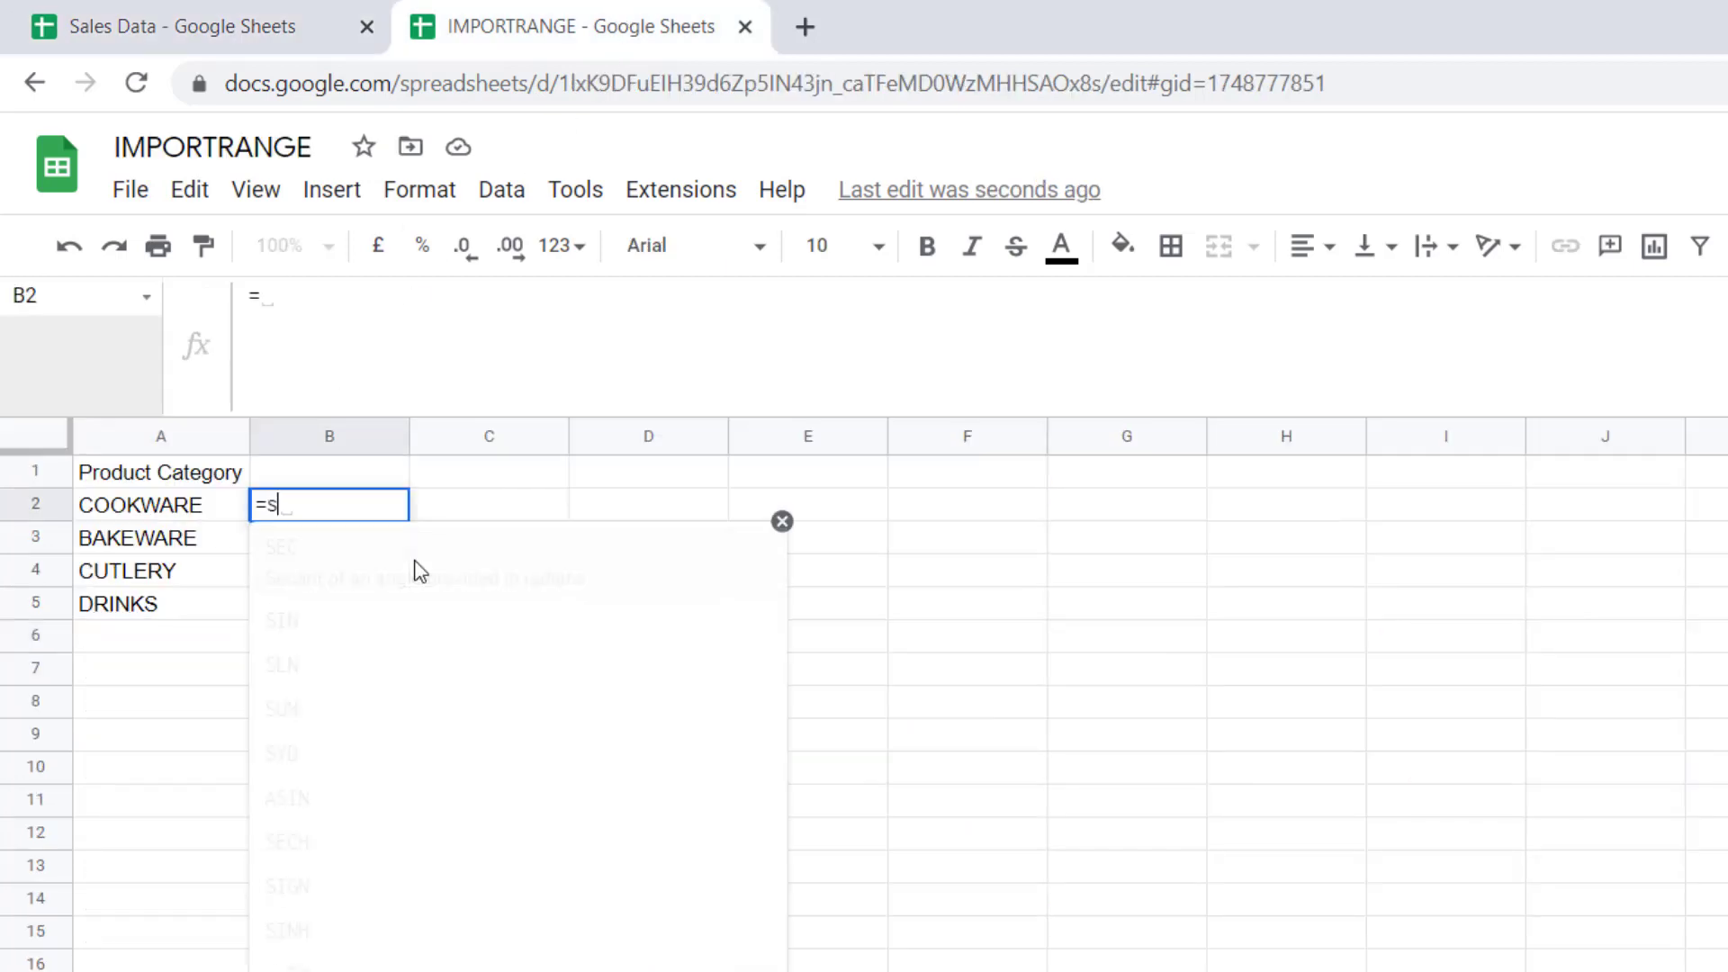
type("um(")
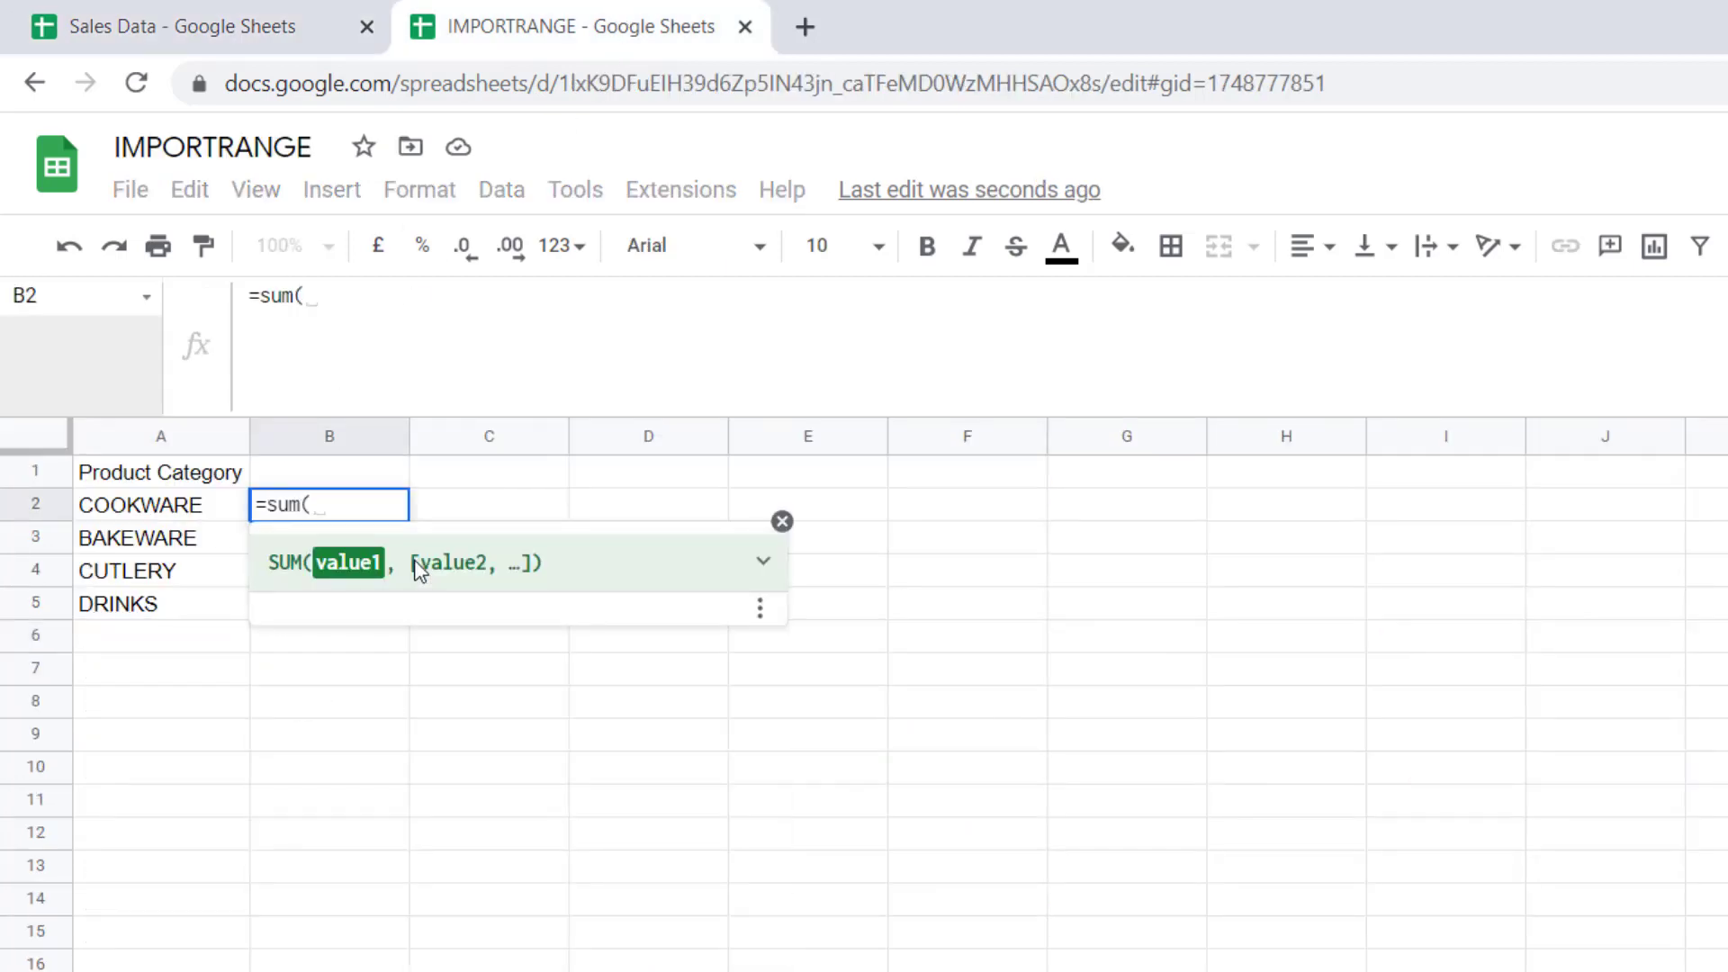
type("impo")
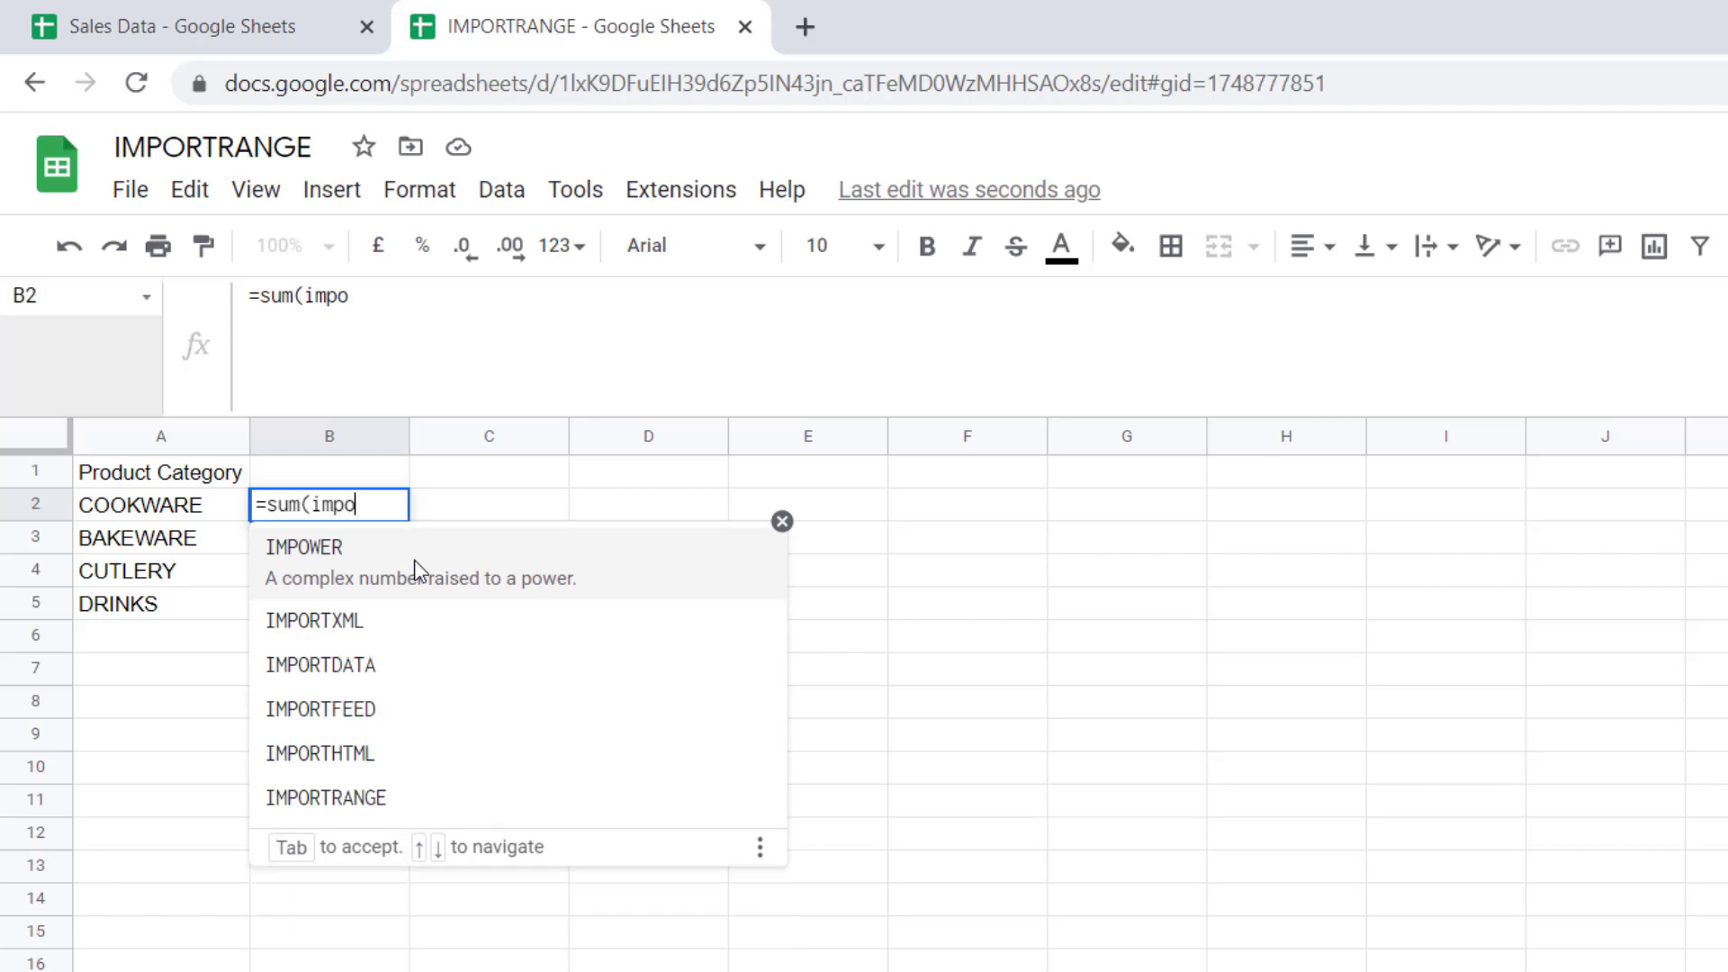
type("rt")
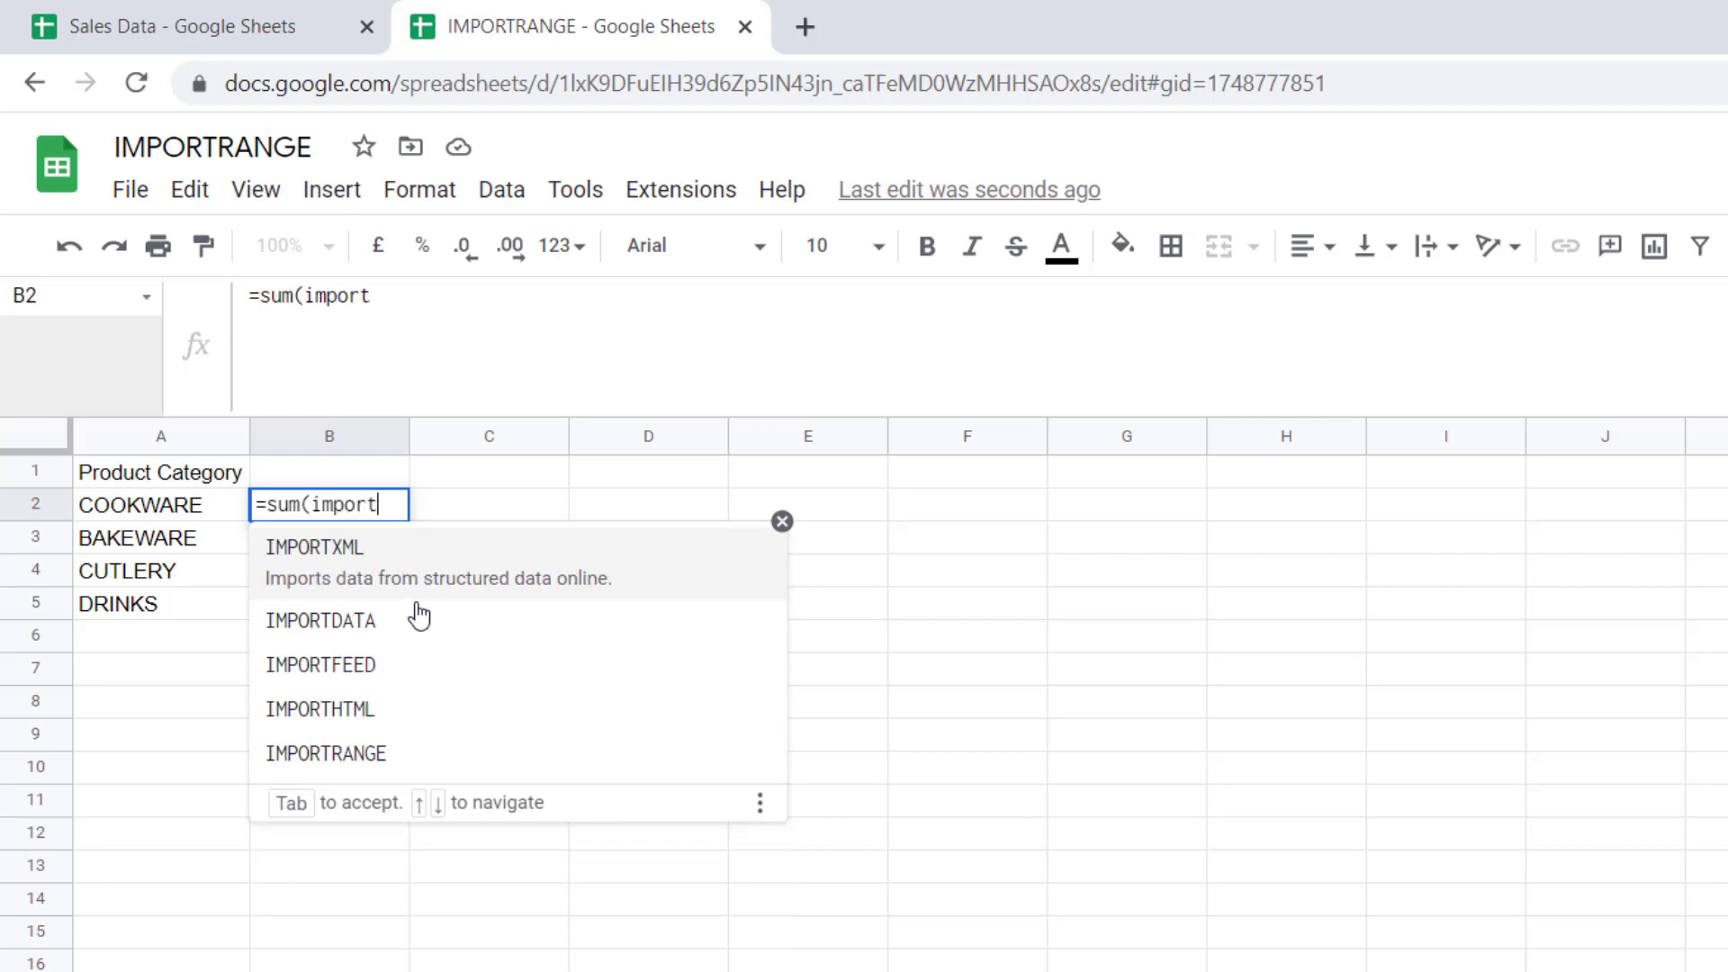
left_click(382, 741)
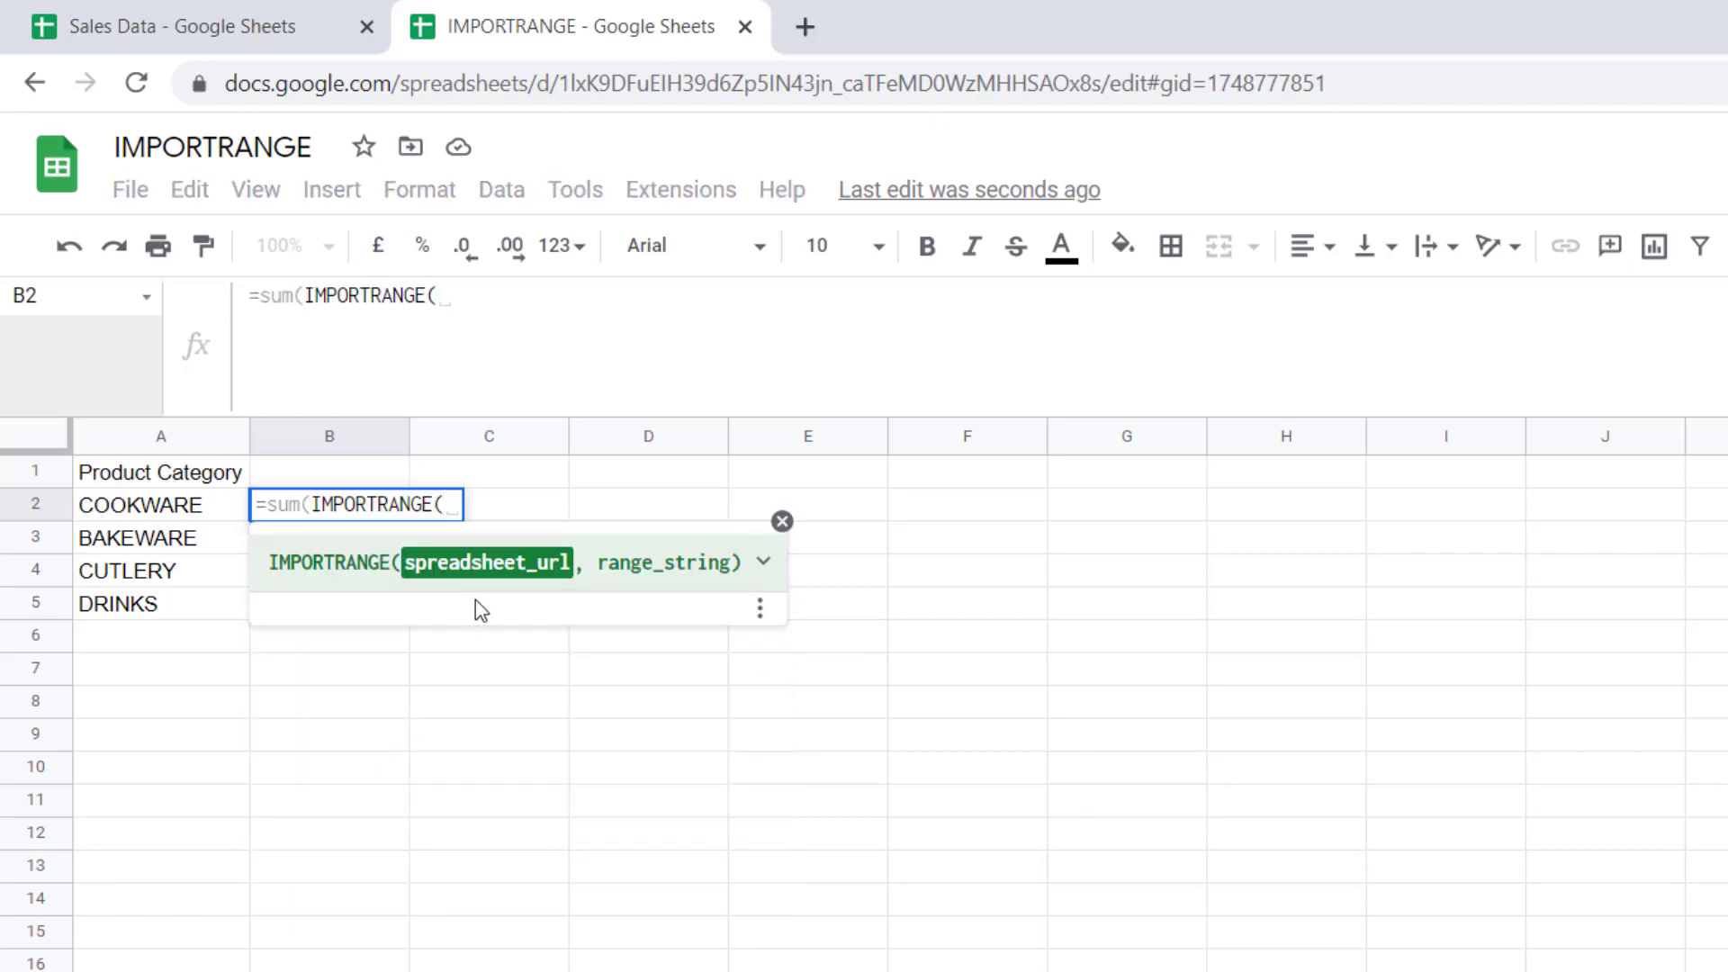
left_click(200, 36)
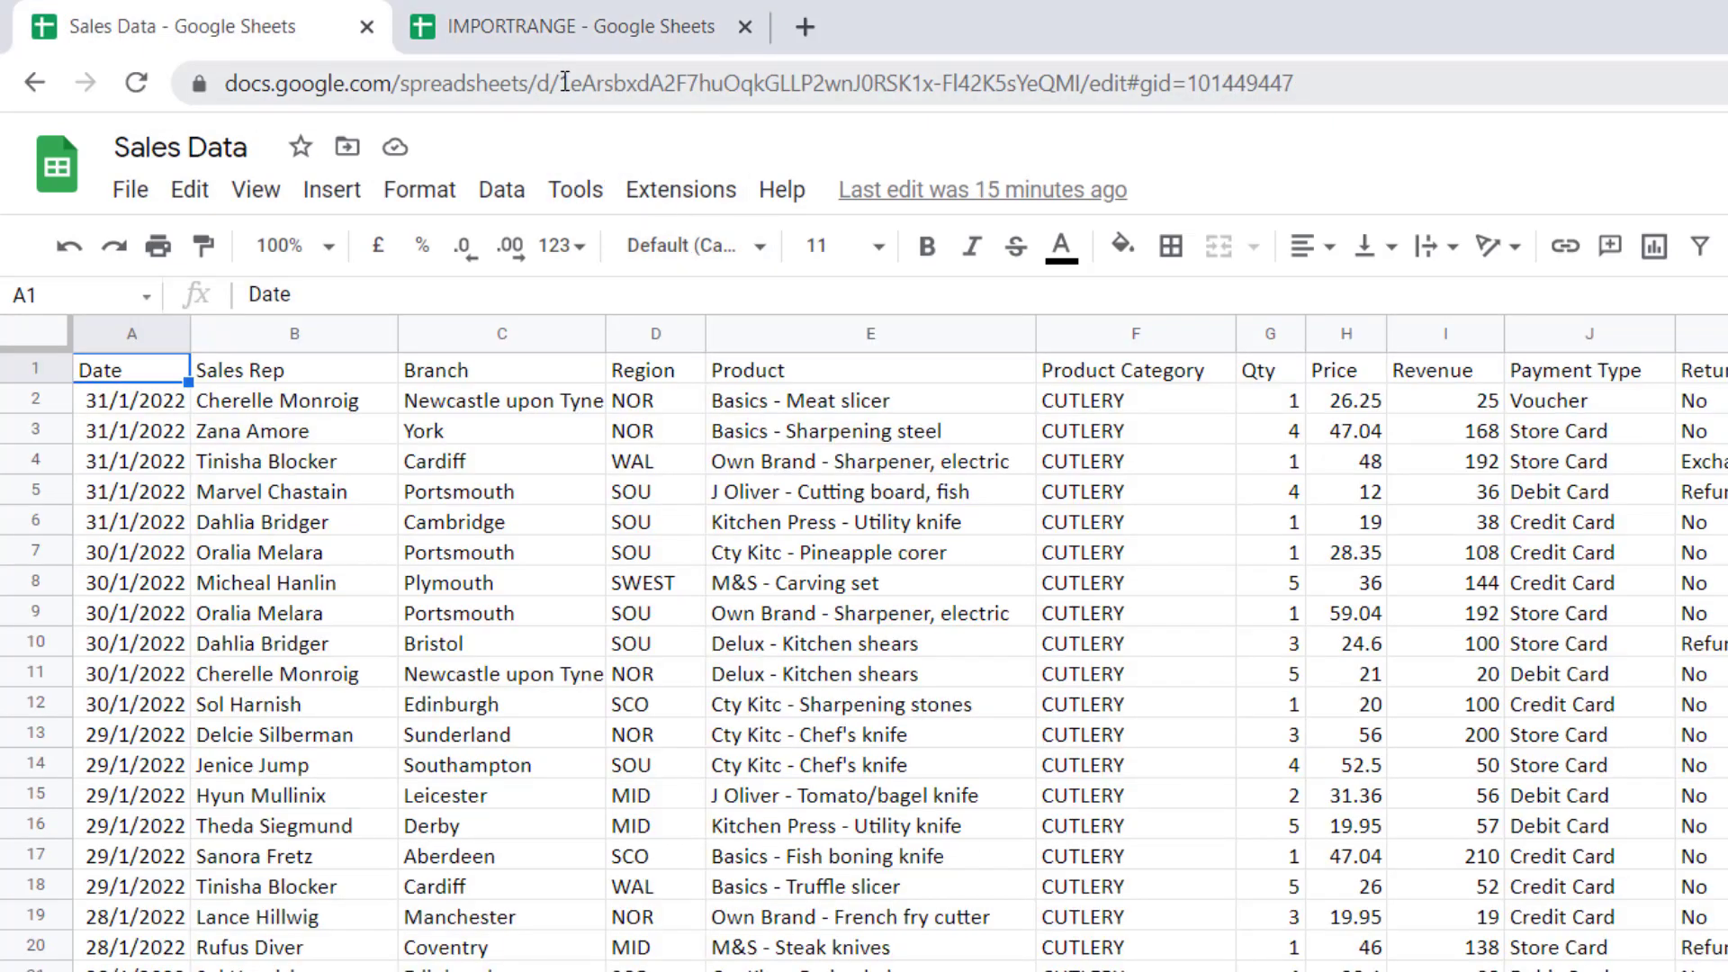
left_click_drag(560, 83, 1080, 76)
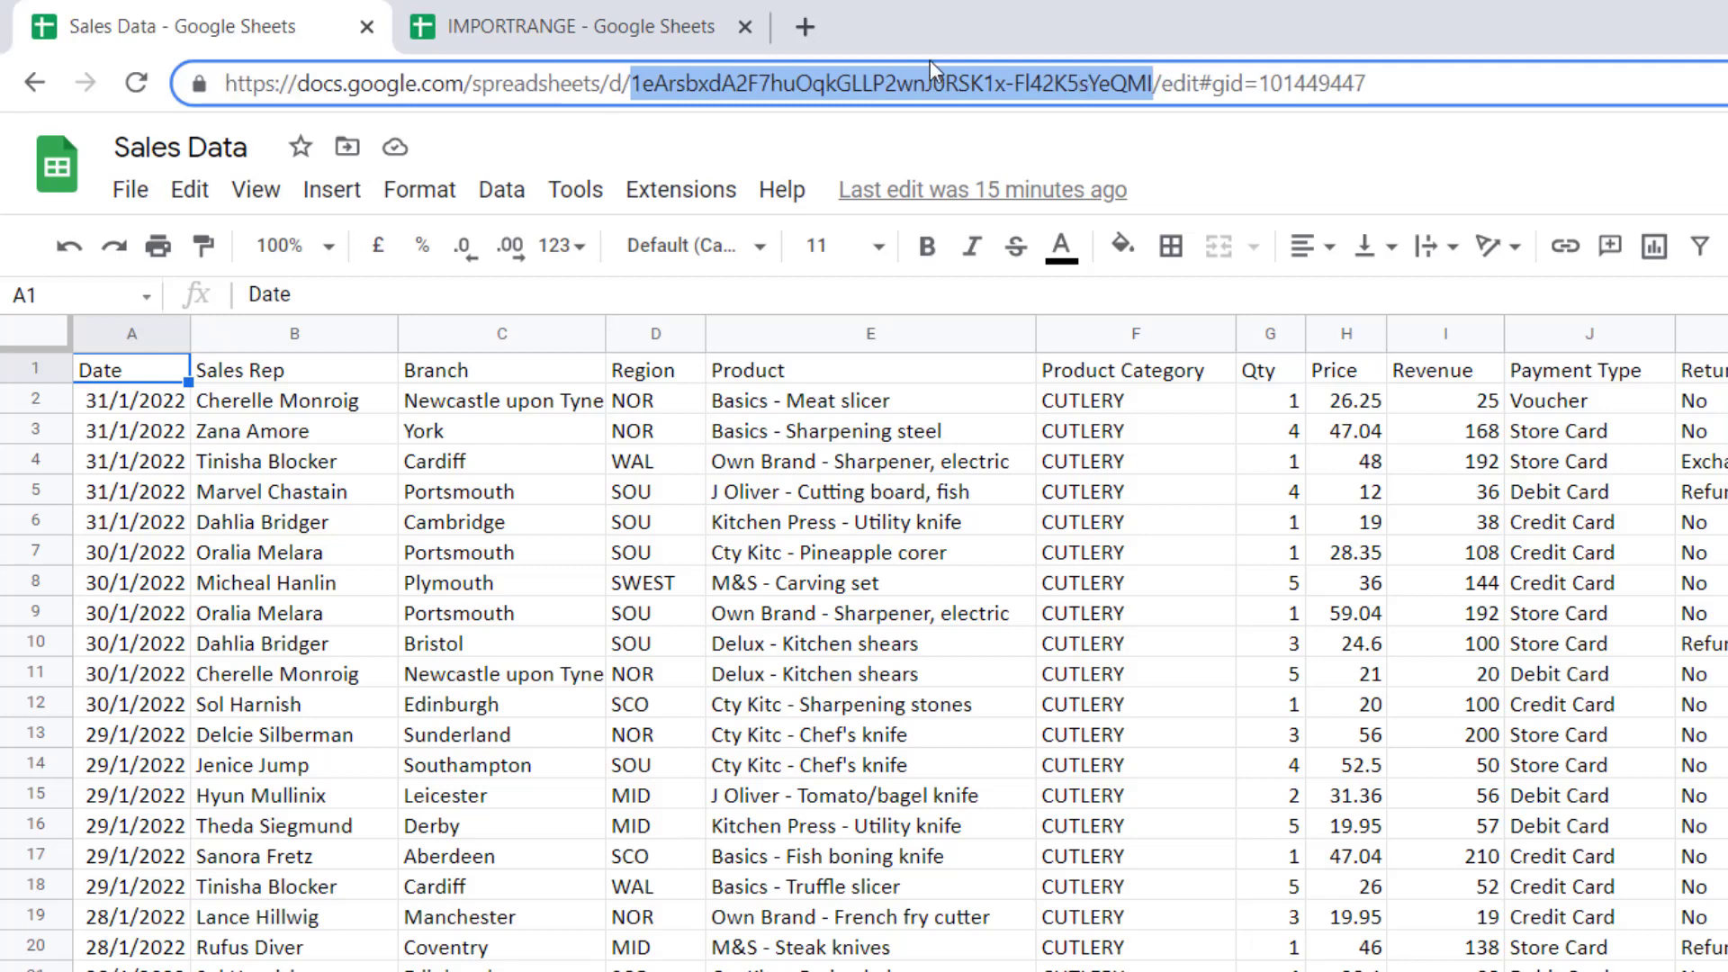
left_click(576, 27)
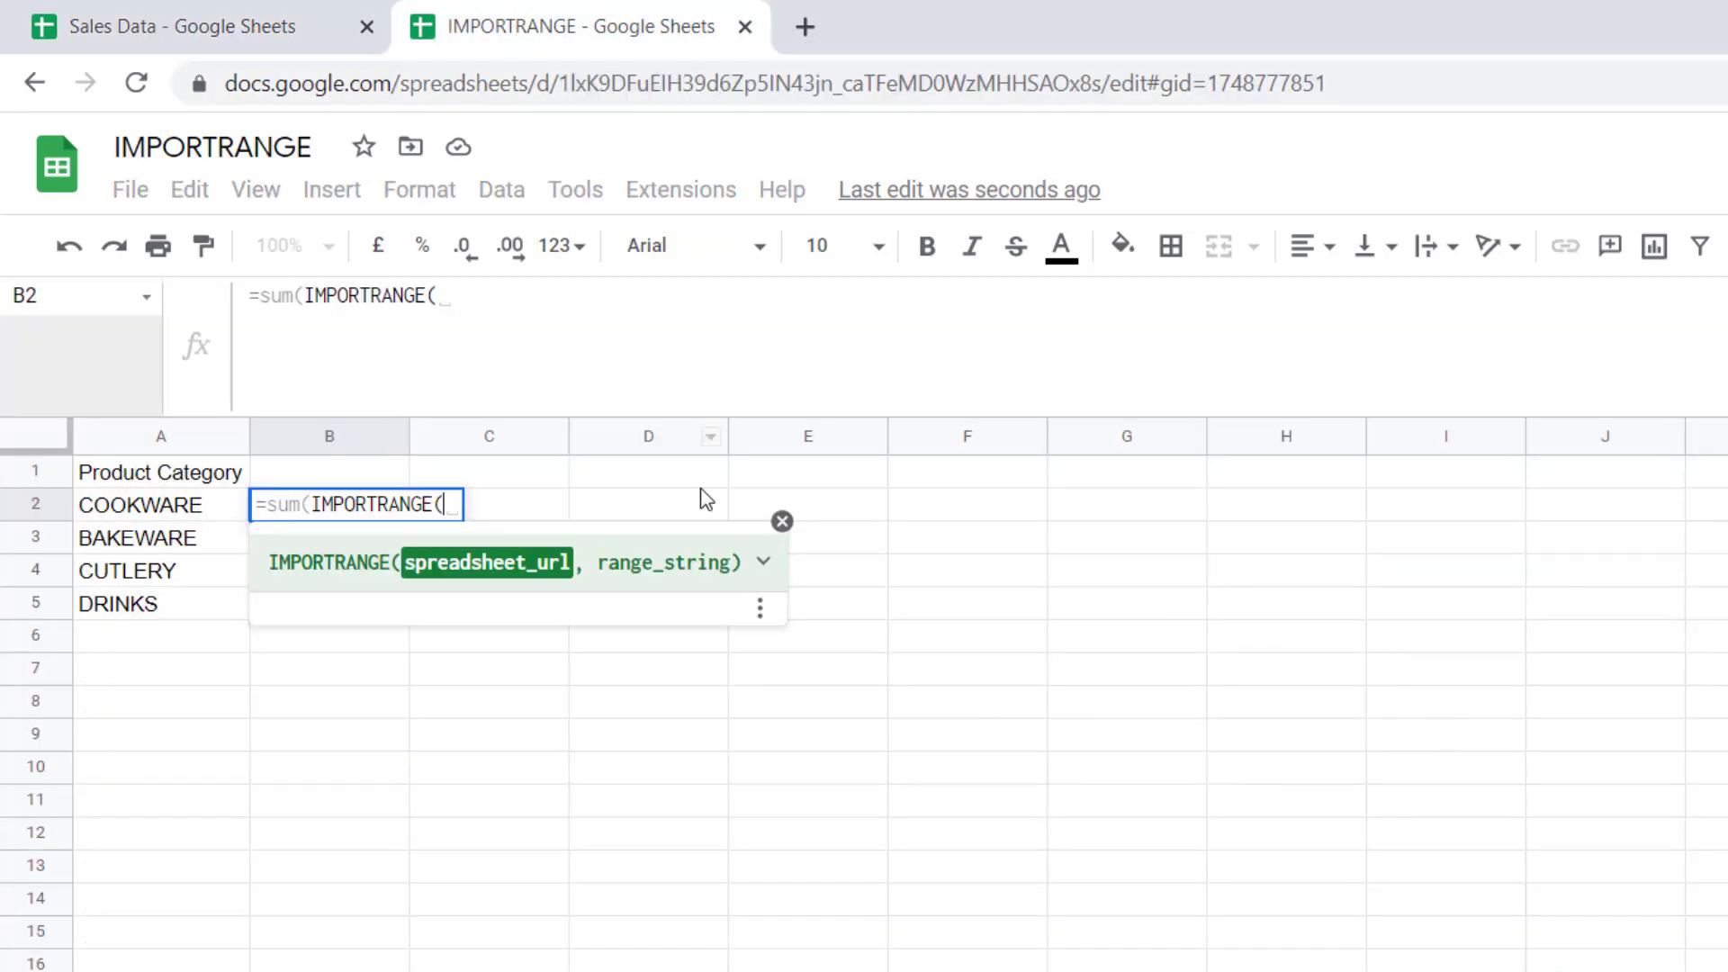
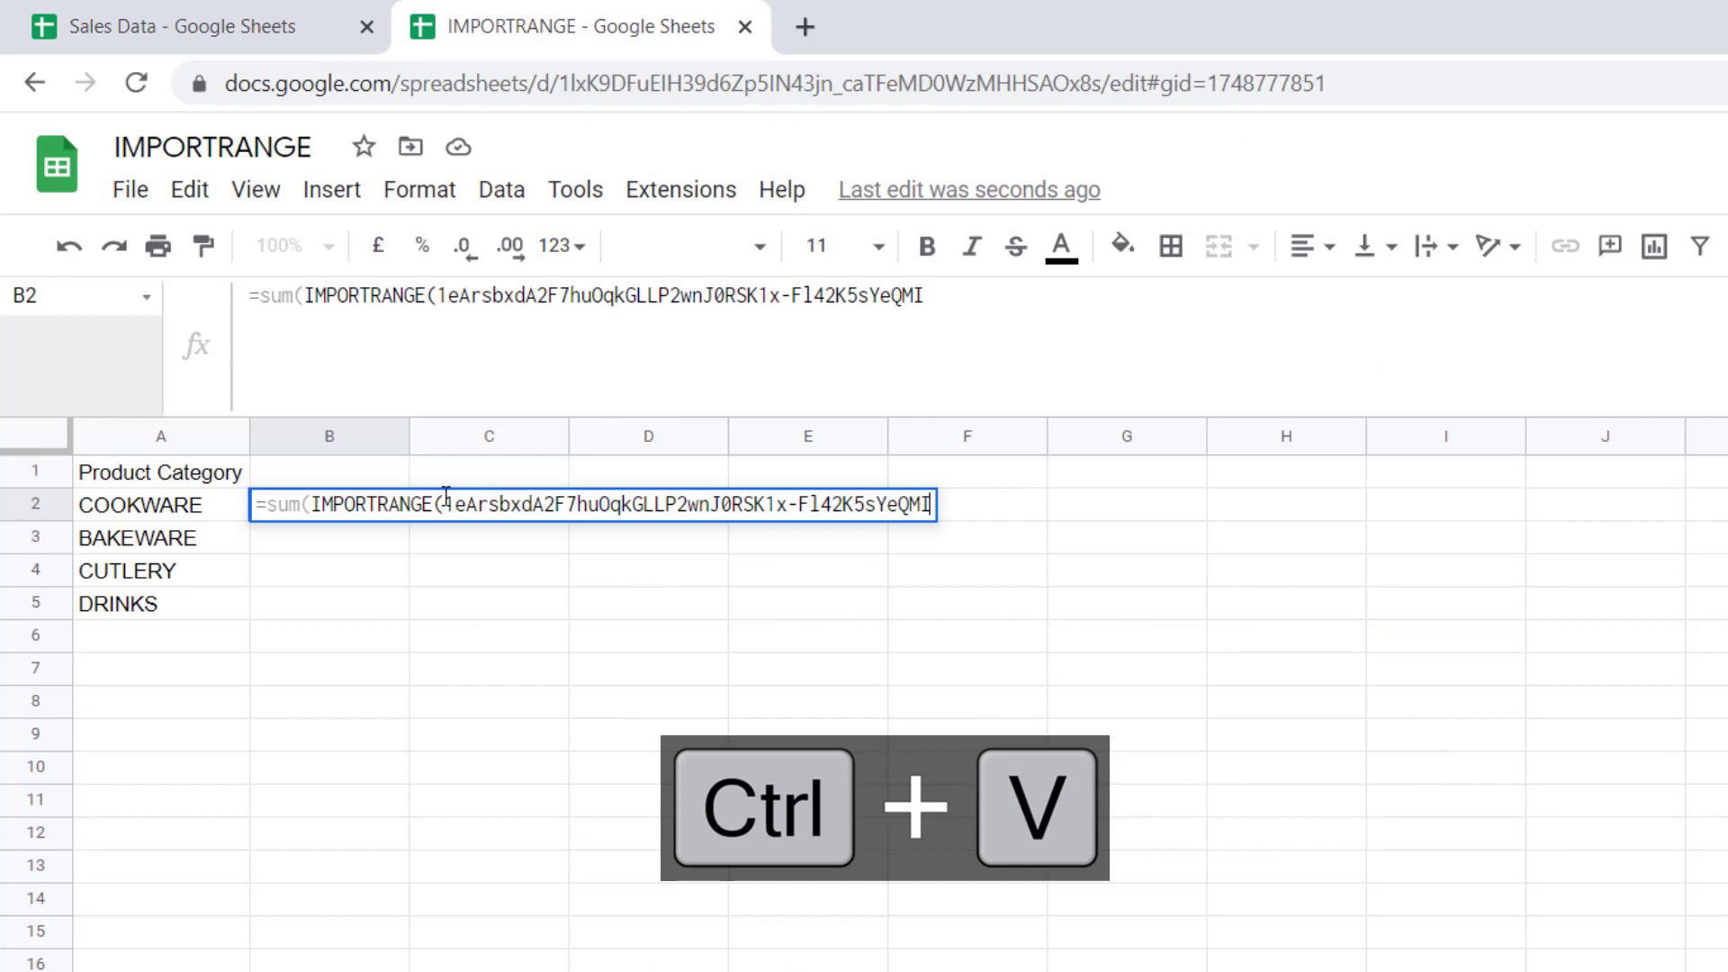
Finish B2's formula with the quoted ID and range A2&"!I2:I", returning 8274
left_click(446, 504)
type("\"")
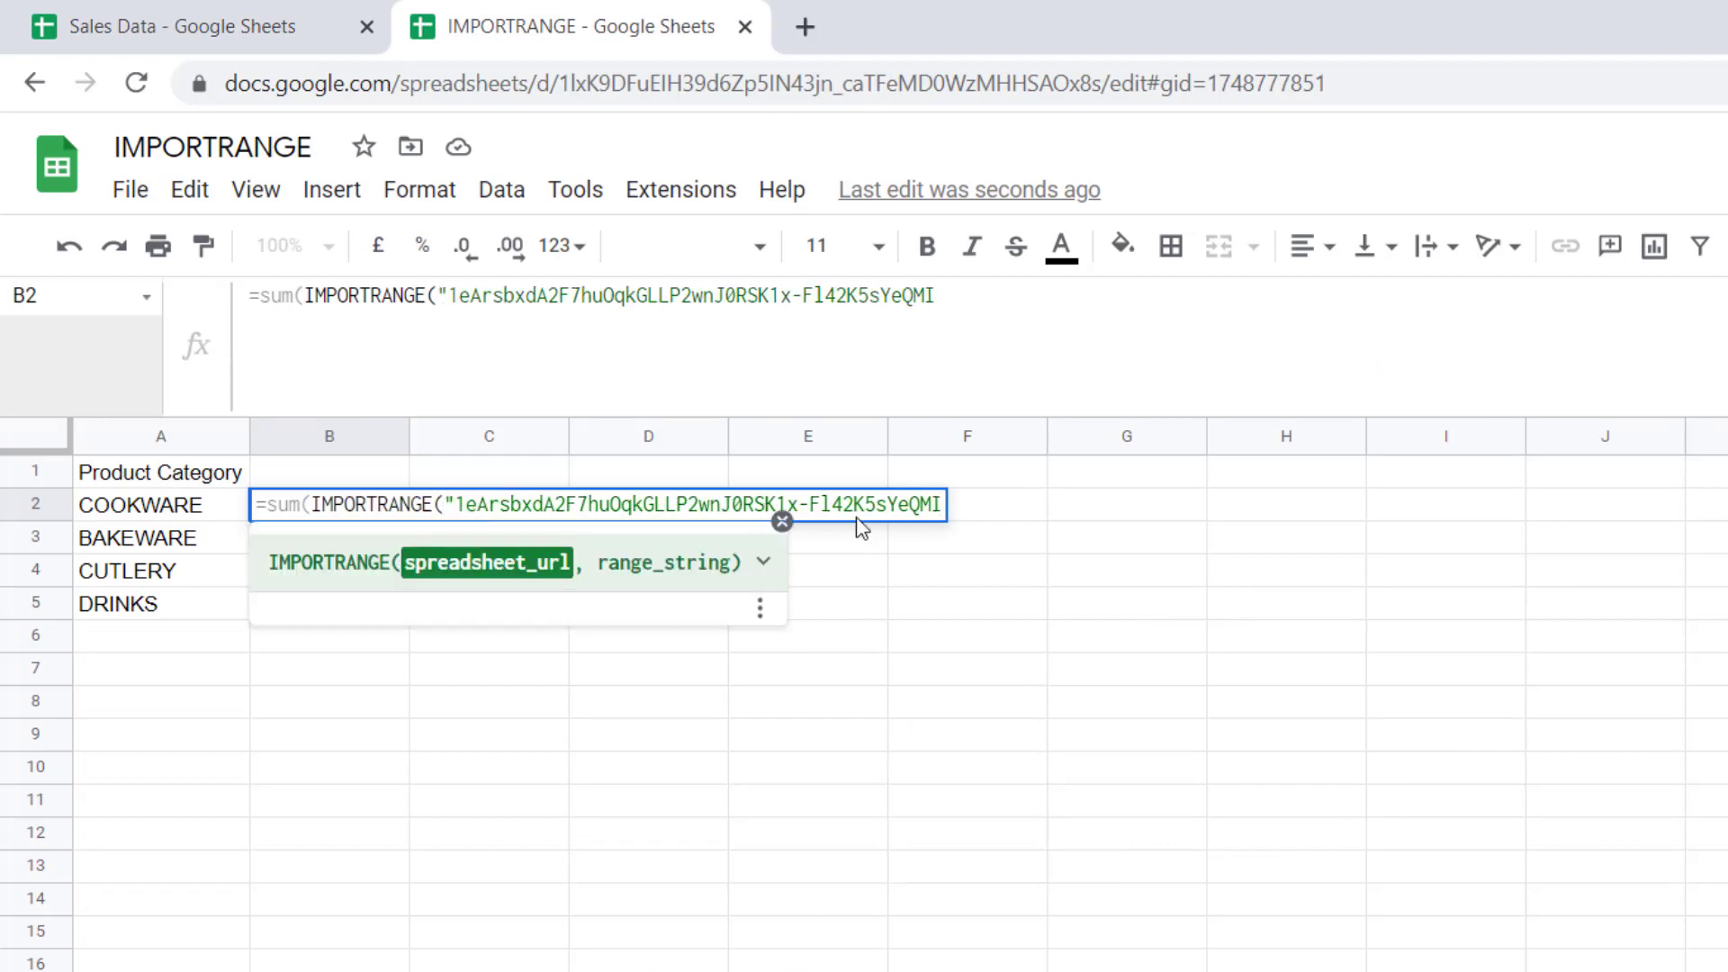
left_click(943, 505)
type("\",")
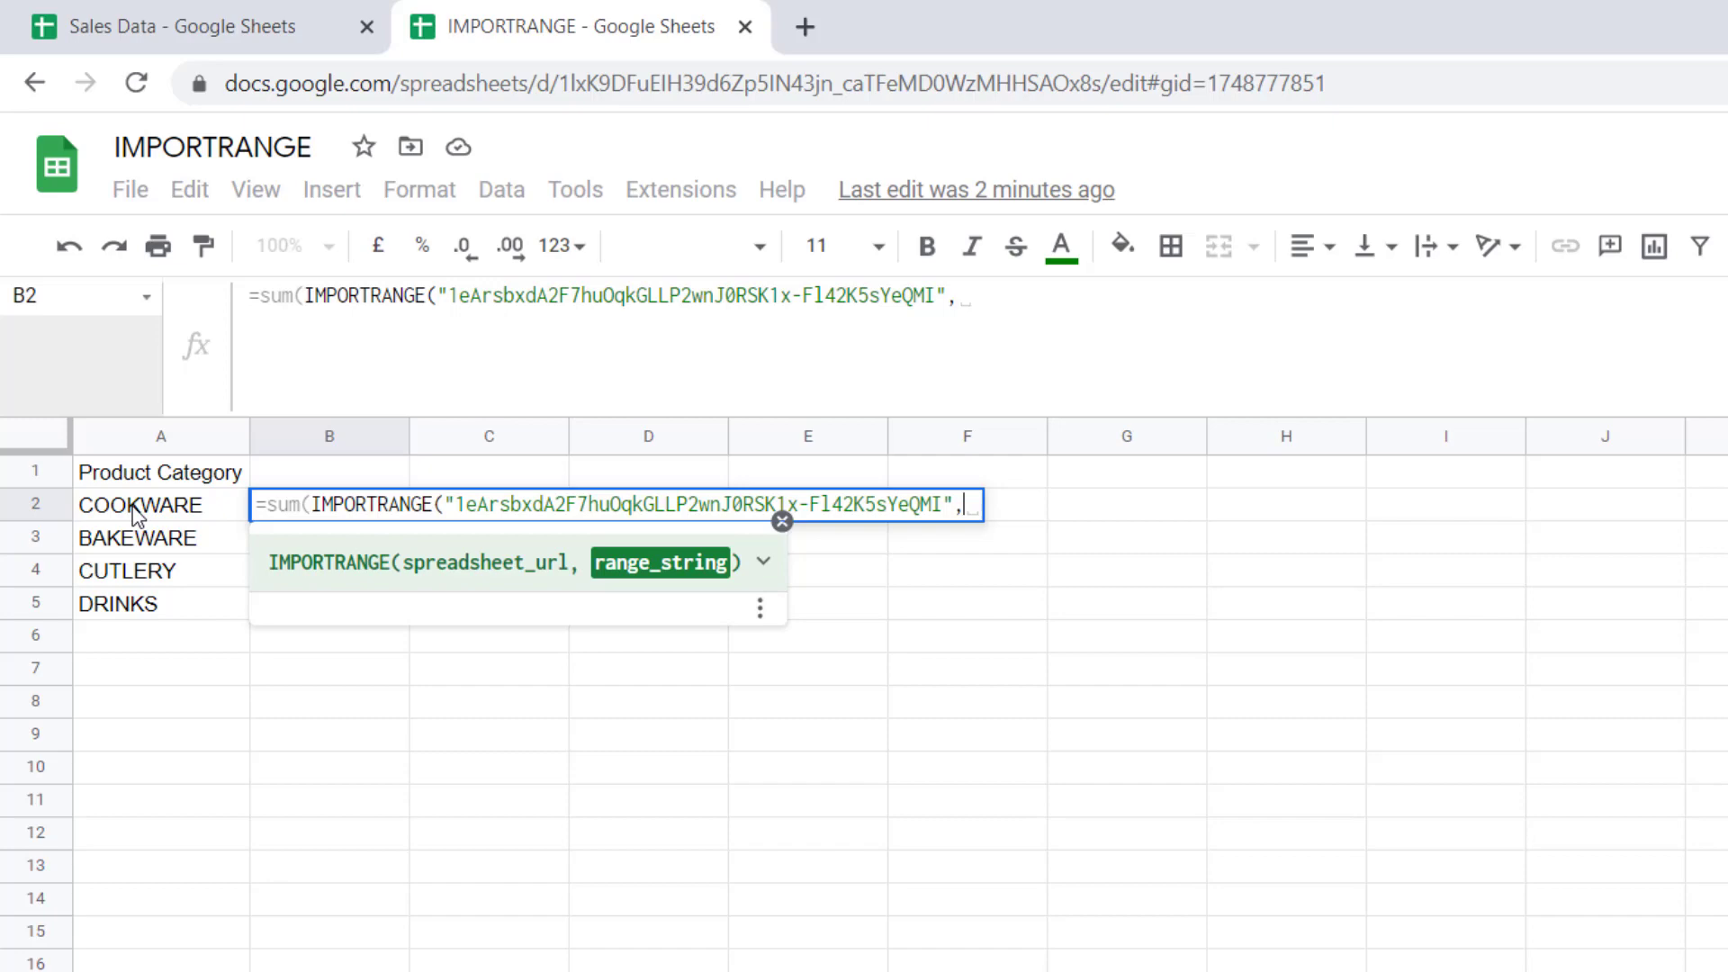
left_click(137, 514)
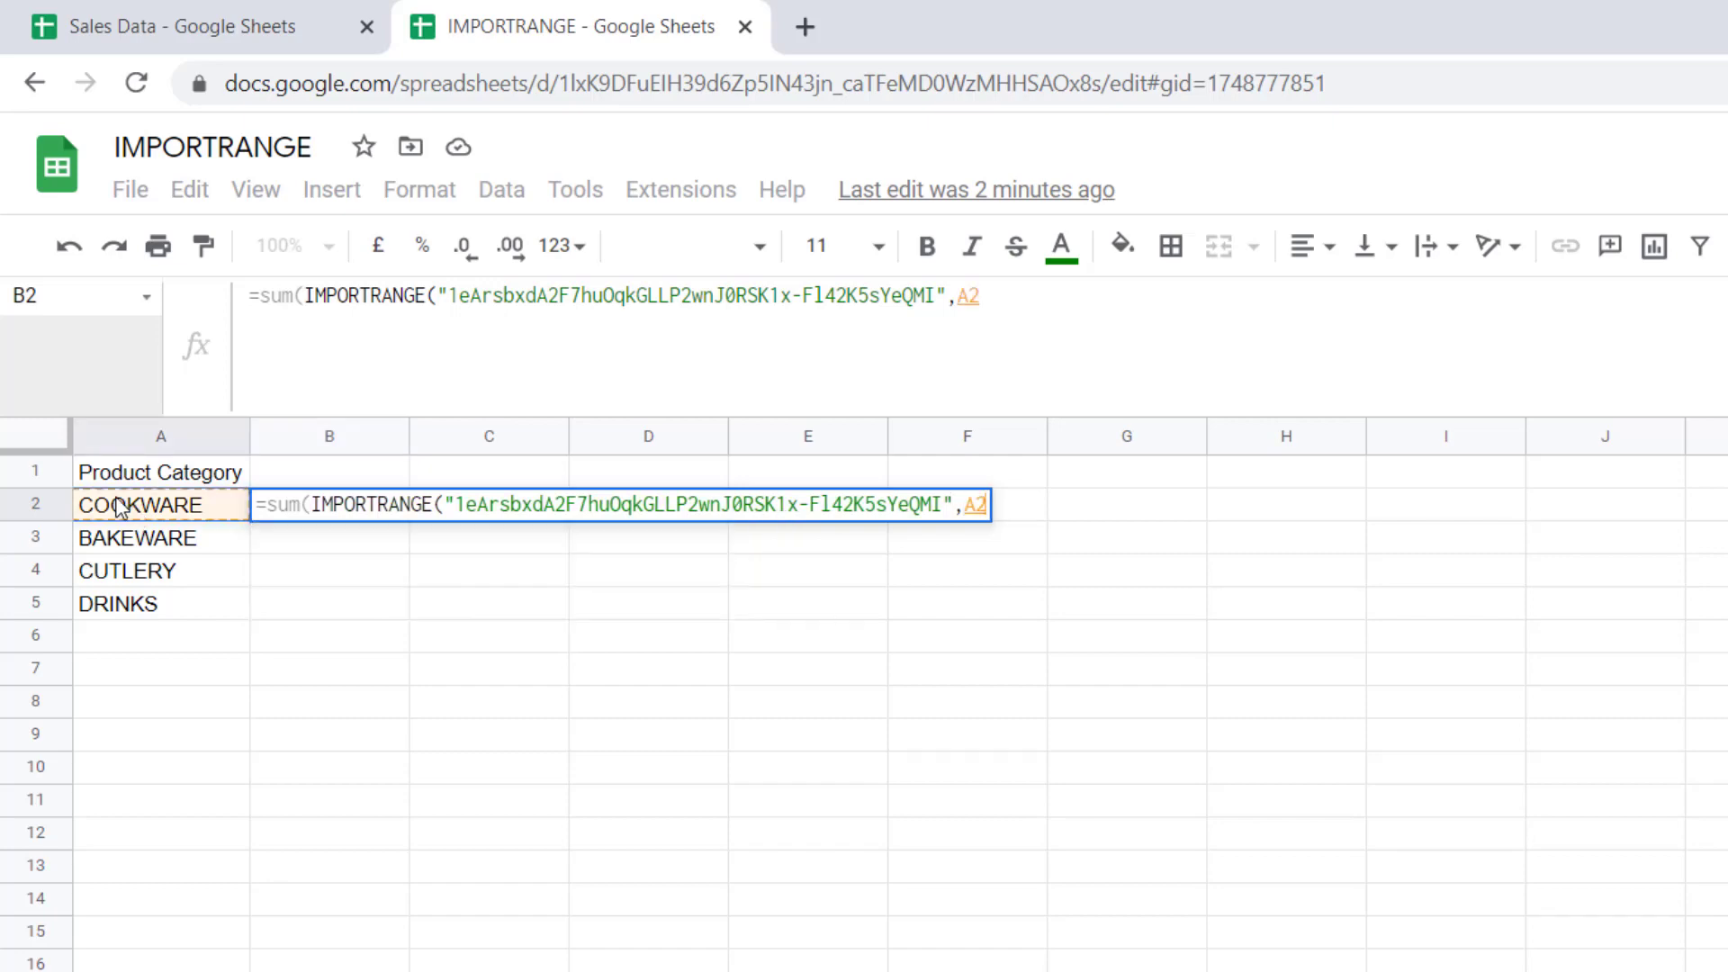
type("&\"")
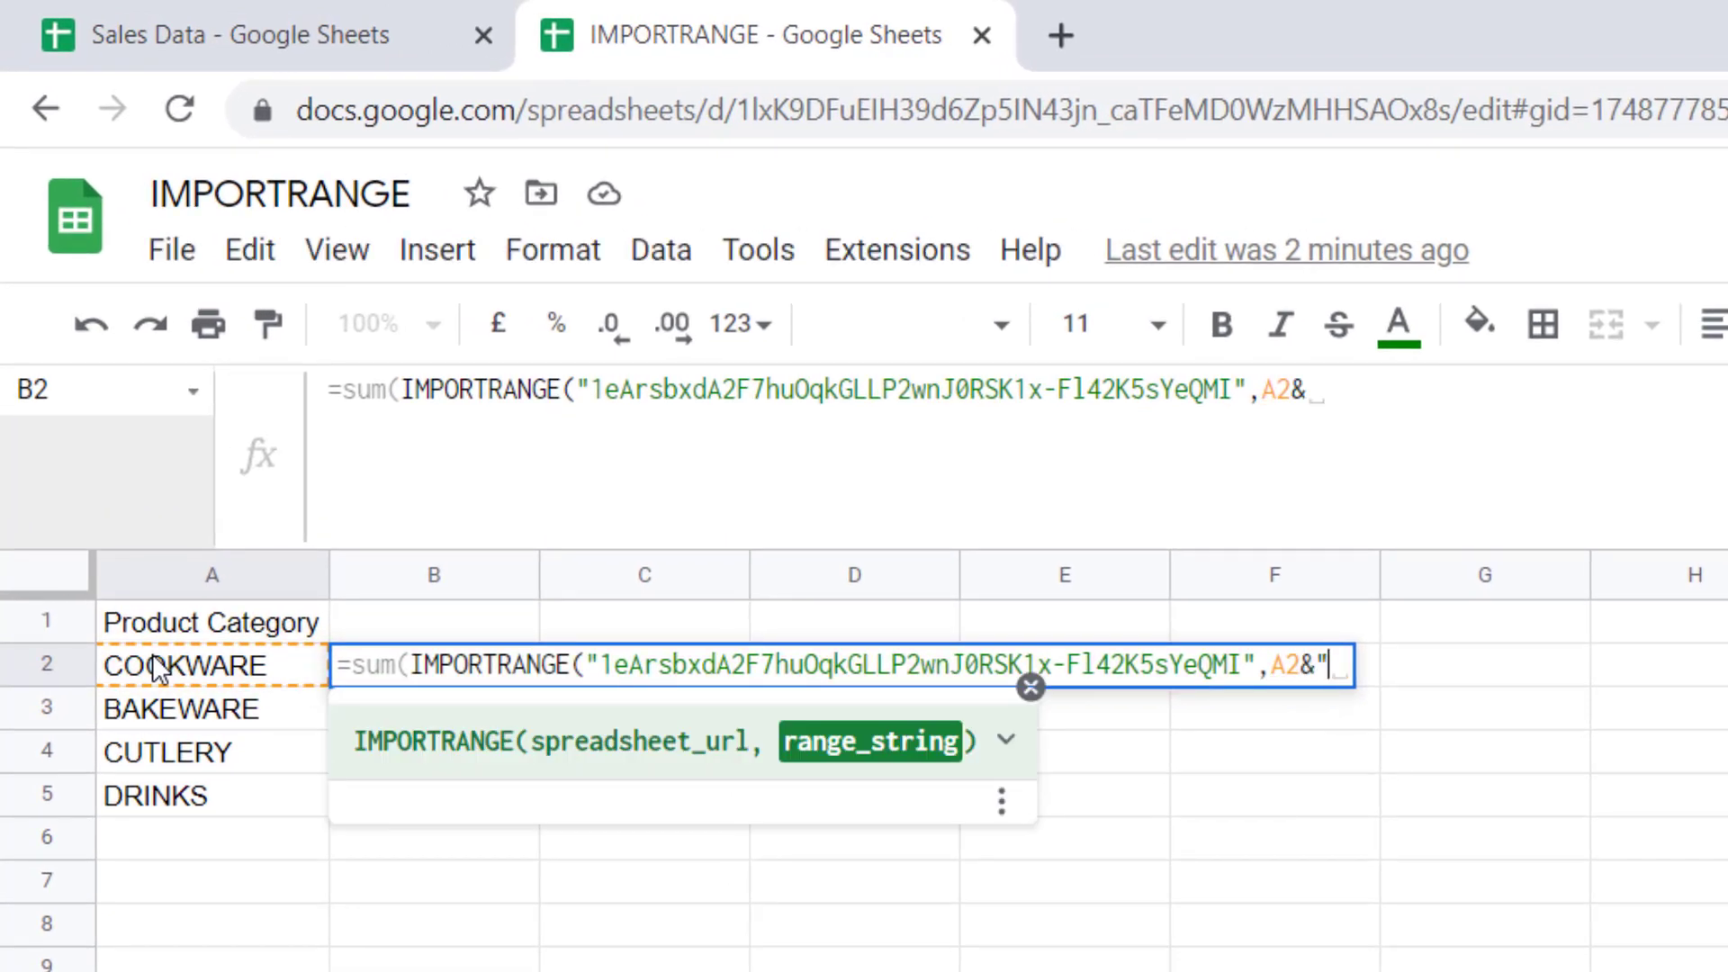
type("!")
type("I")
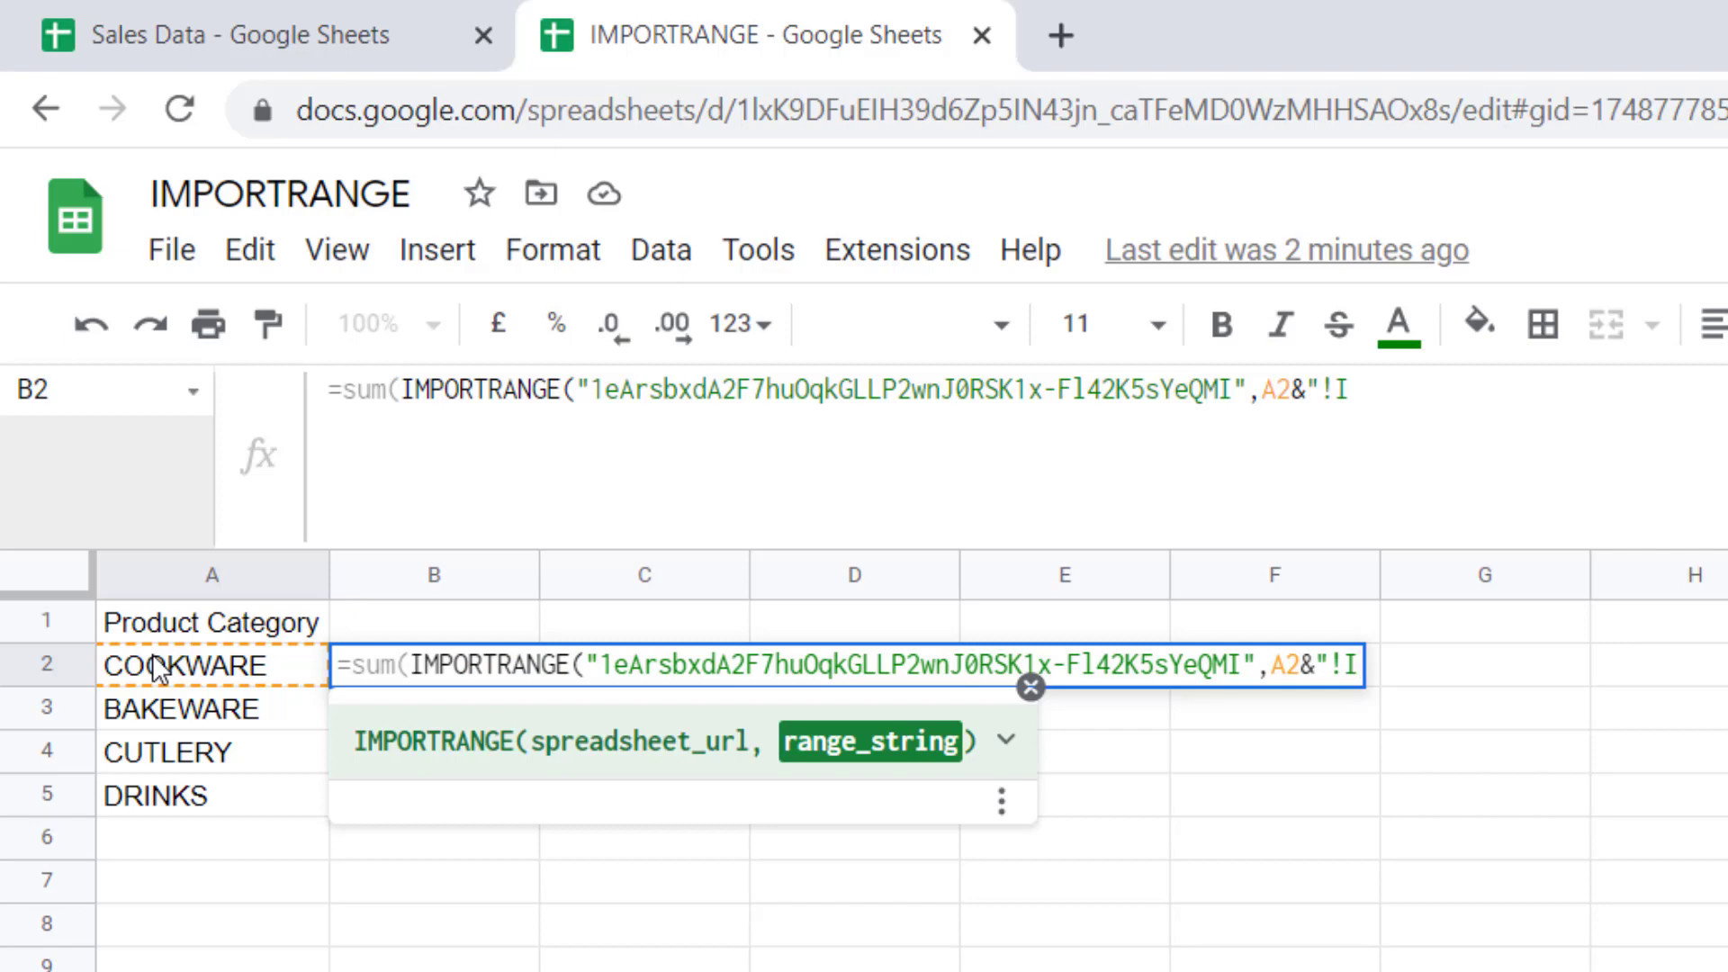
type("2:")
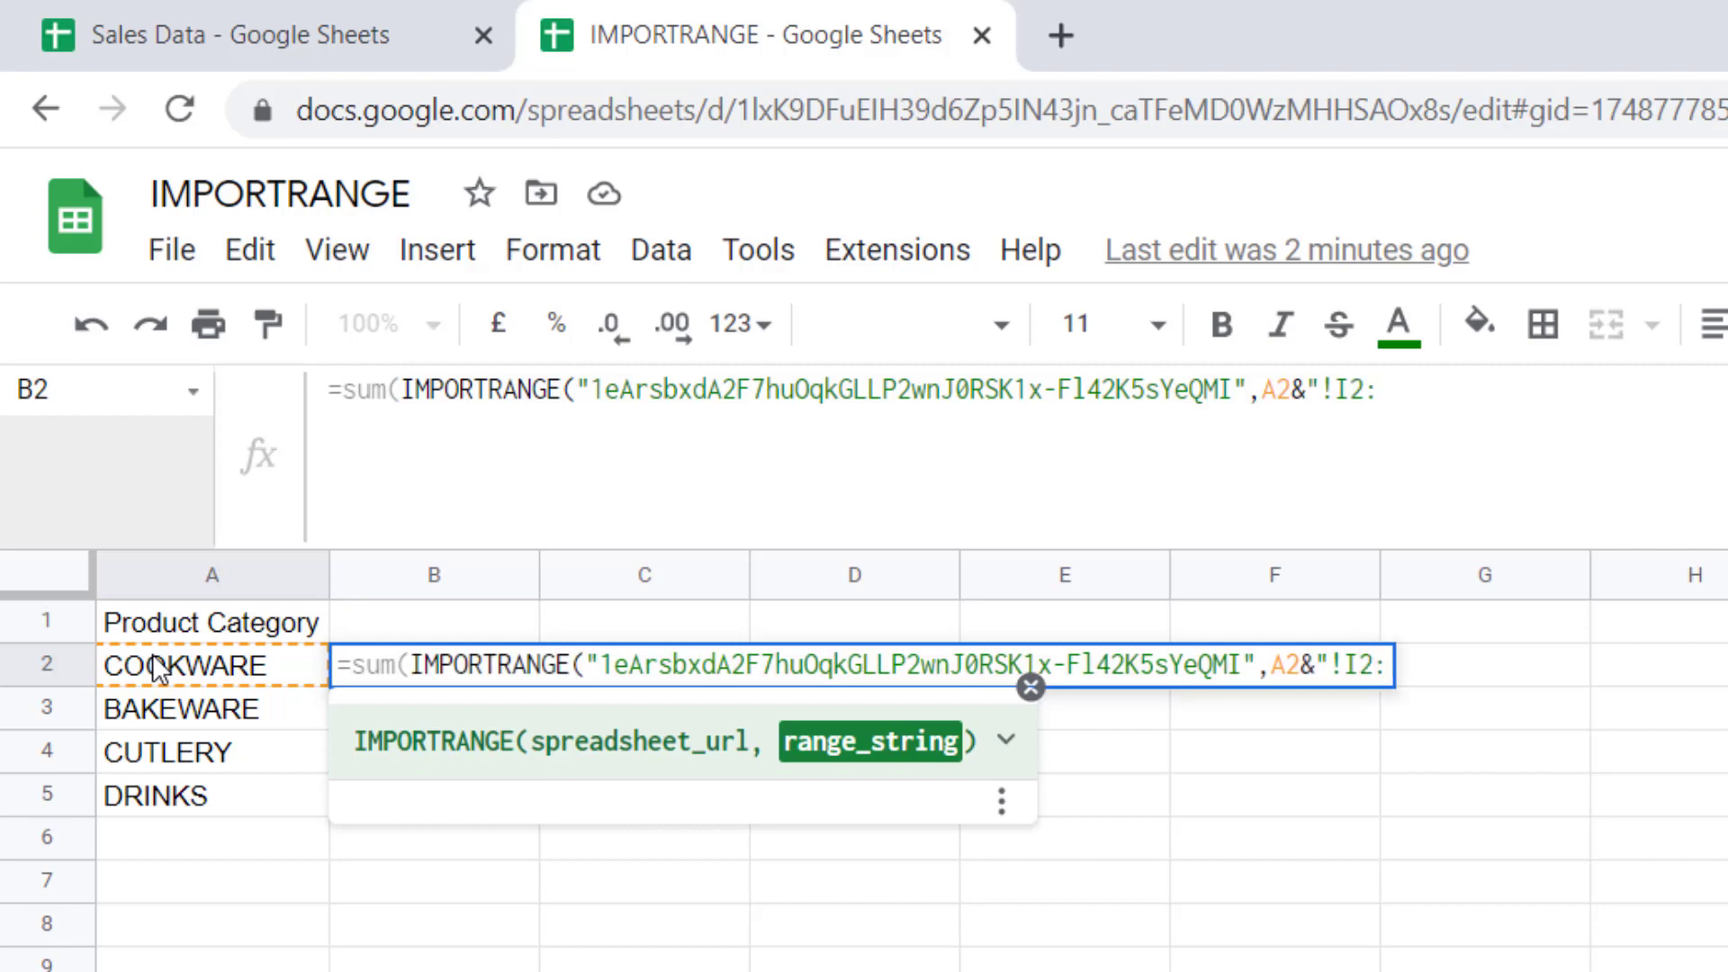
type("I\"")
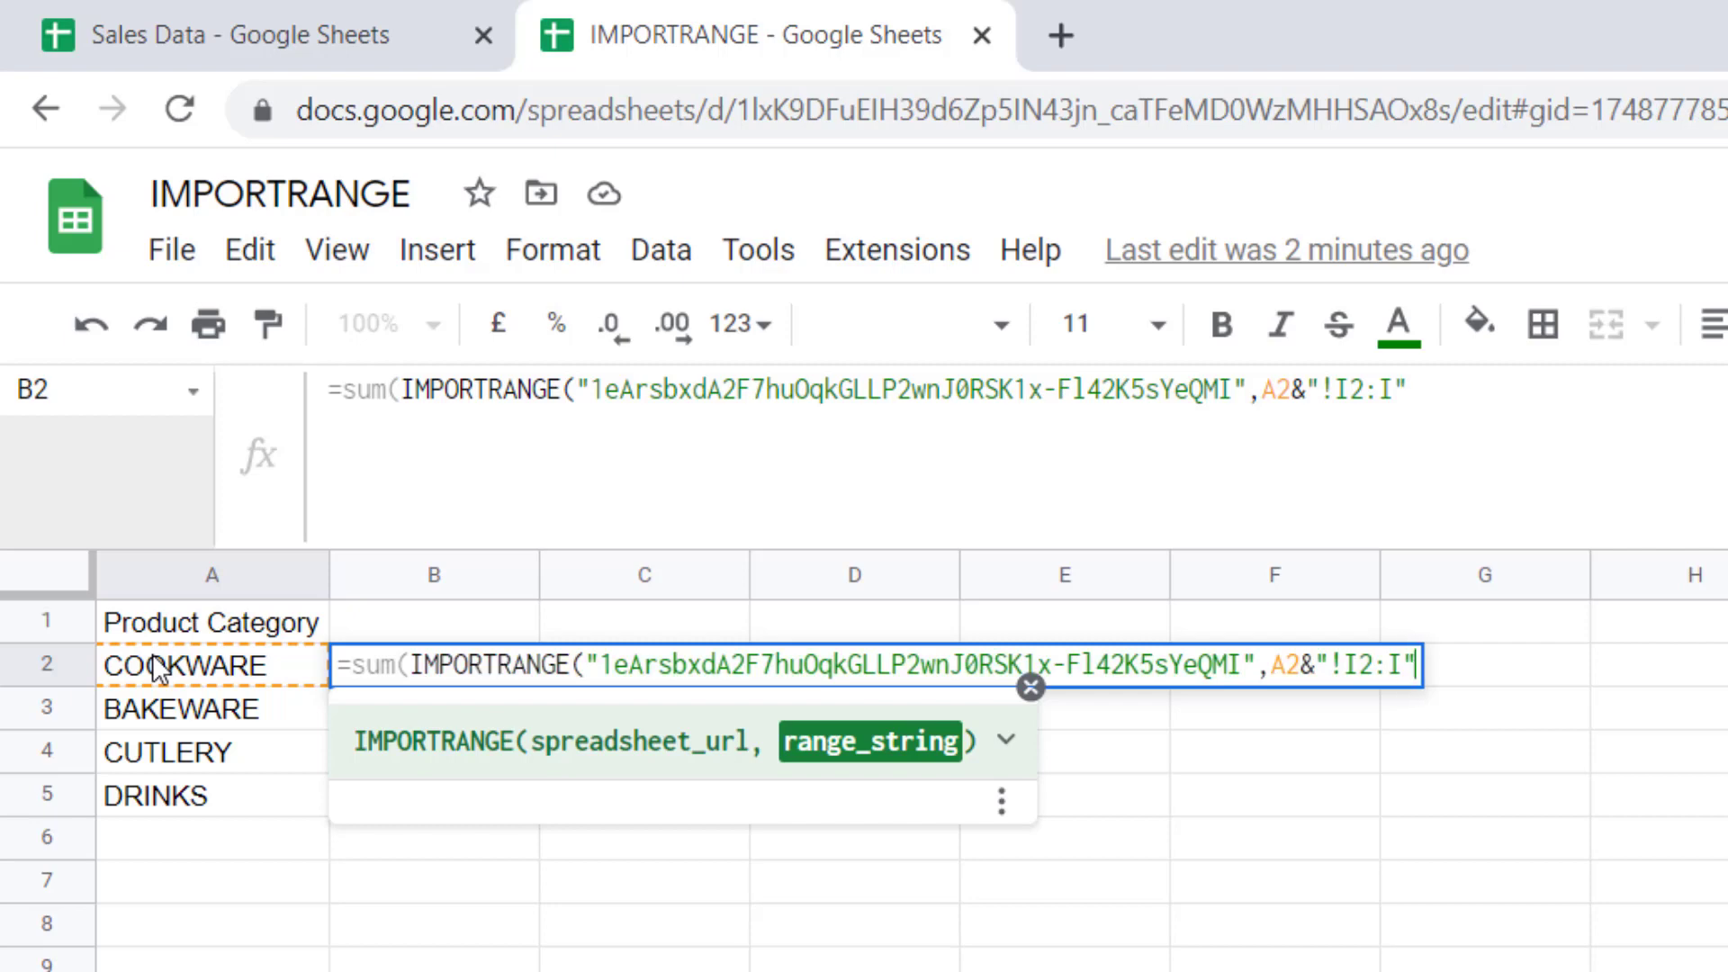
type("))")
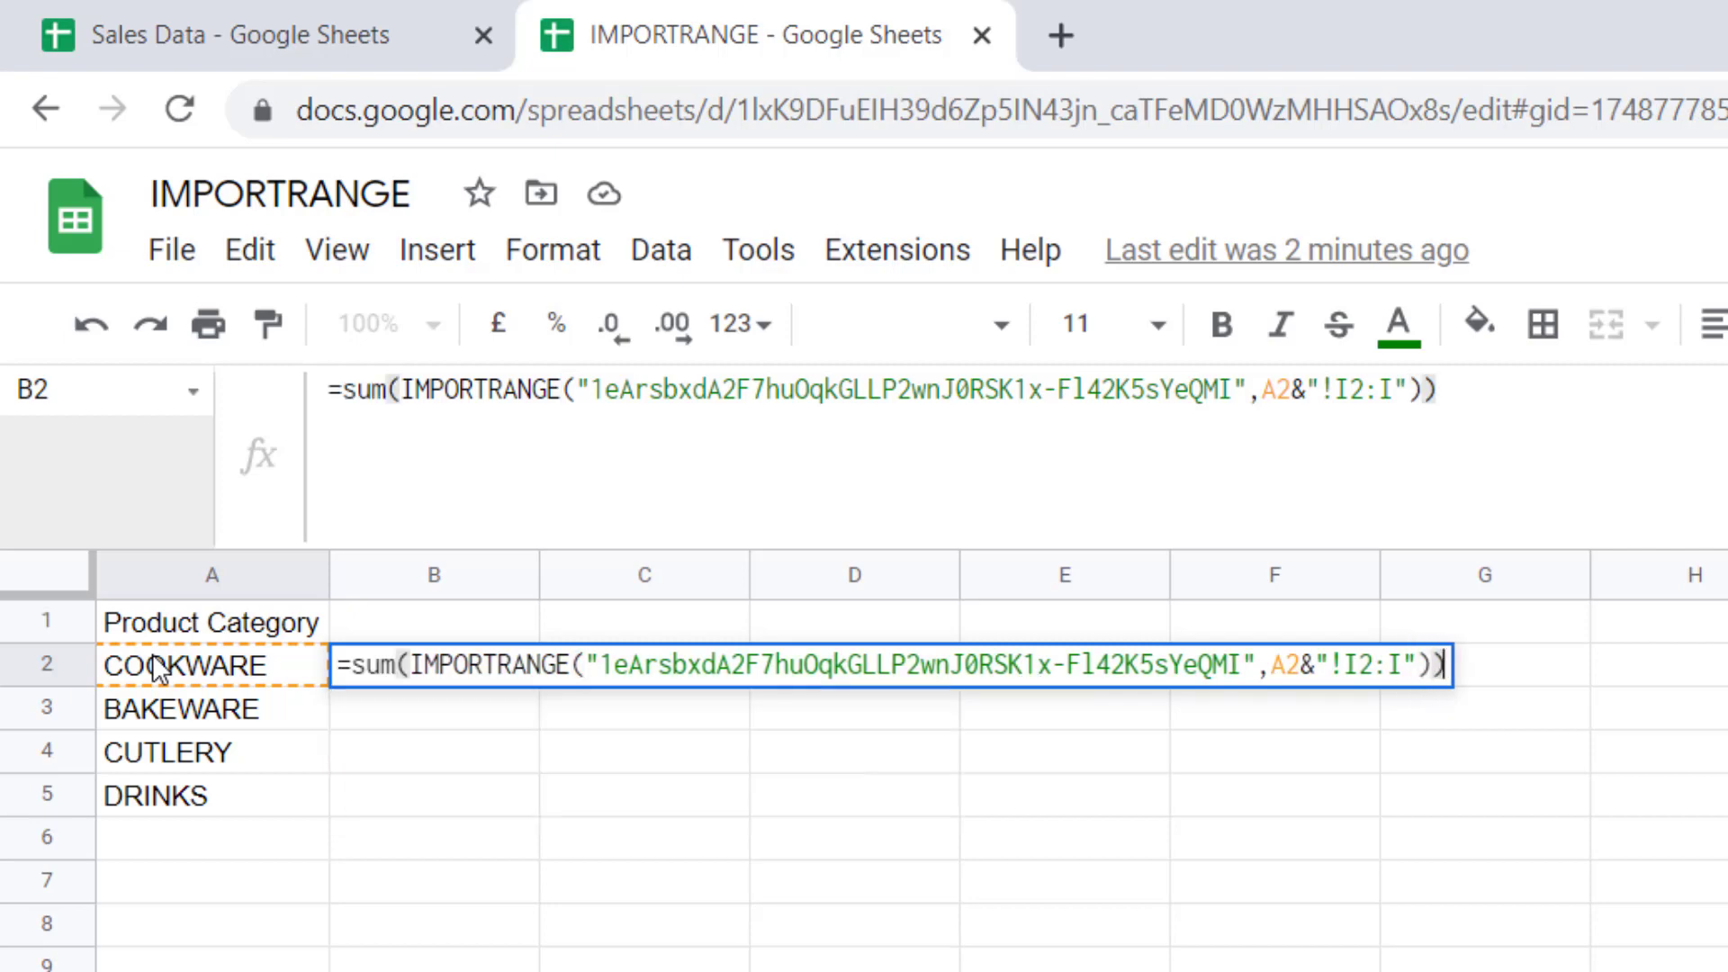
key("Return")
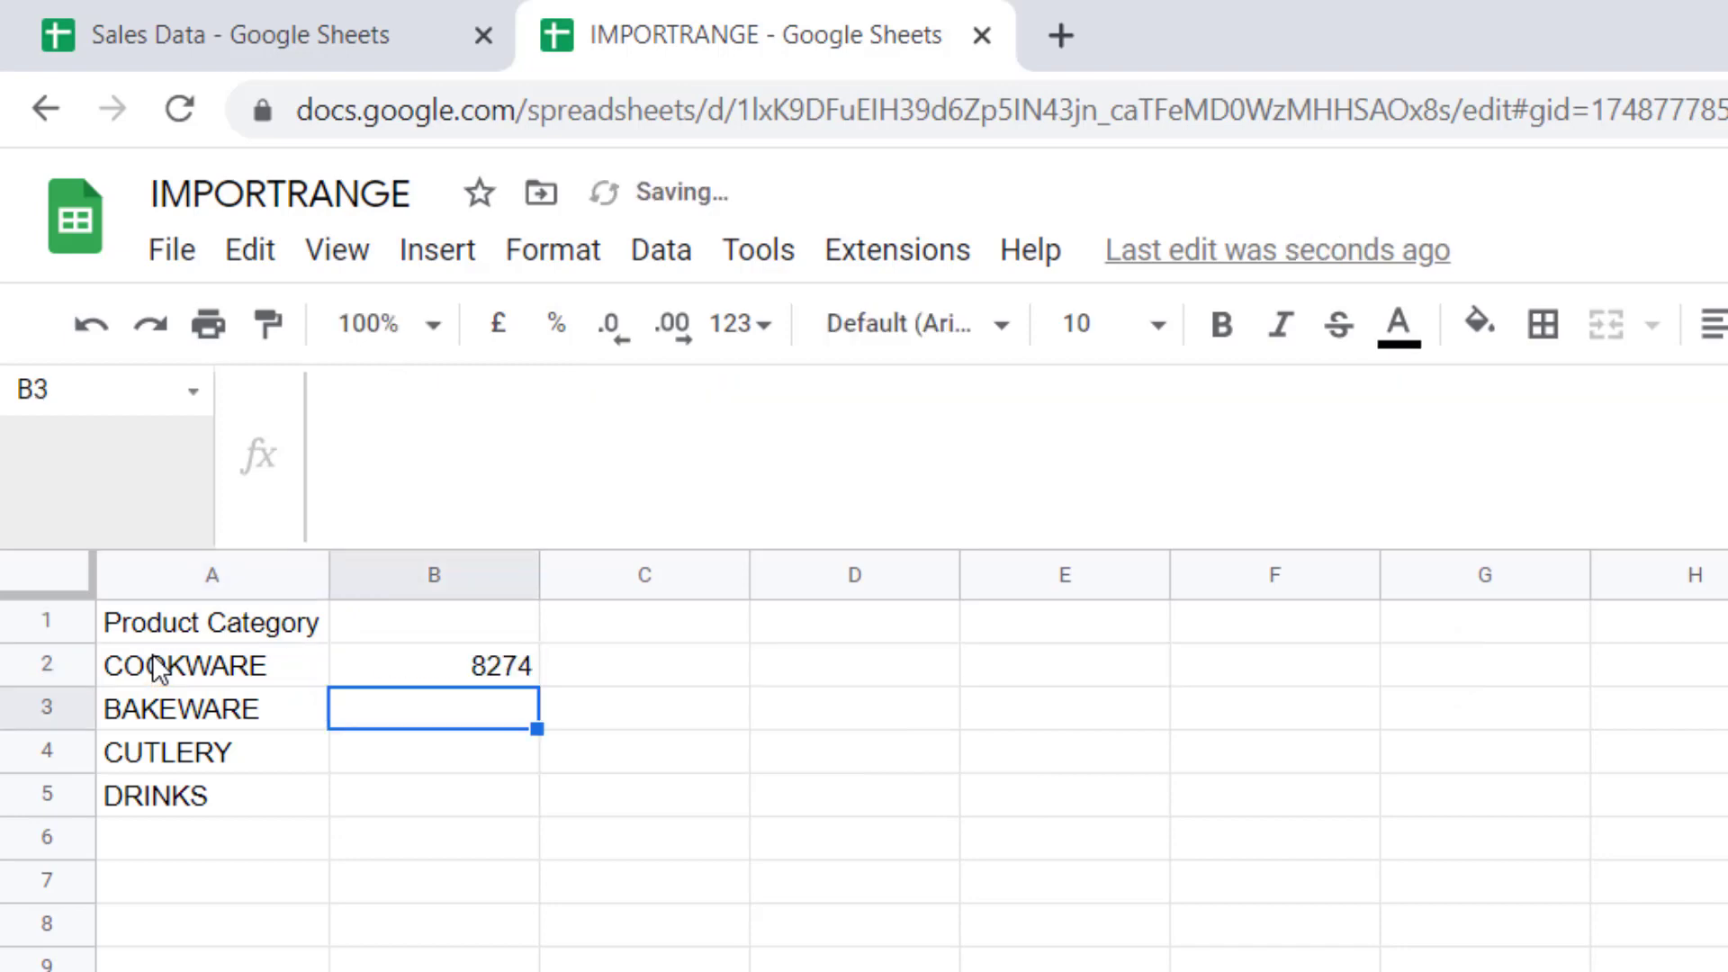
Fill B2's revenue sum down to B5 and format the totals as £ accounting
left_click(473, 676)
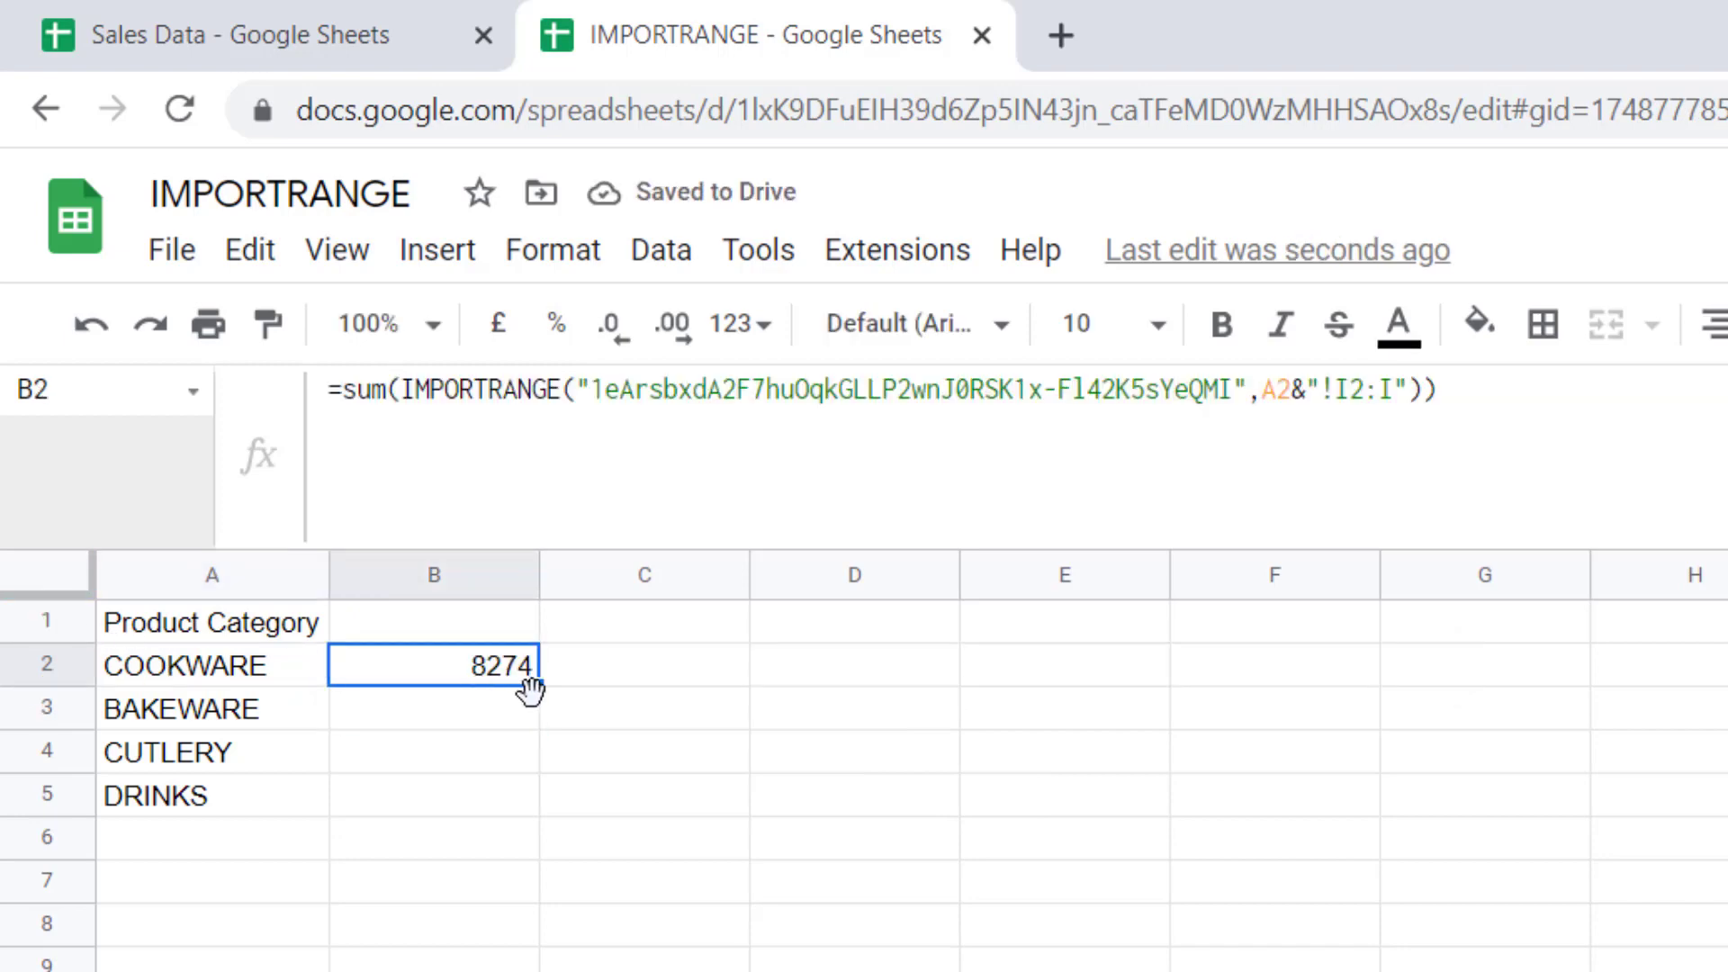
left_click_drag(535, 684, 508, 801)
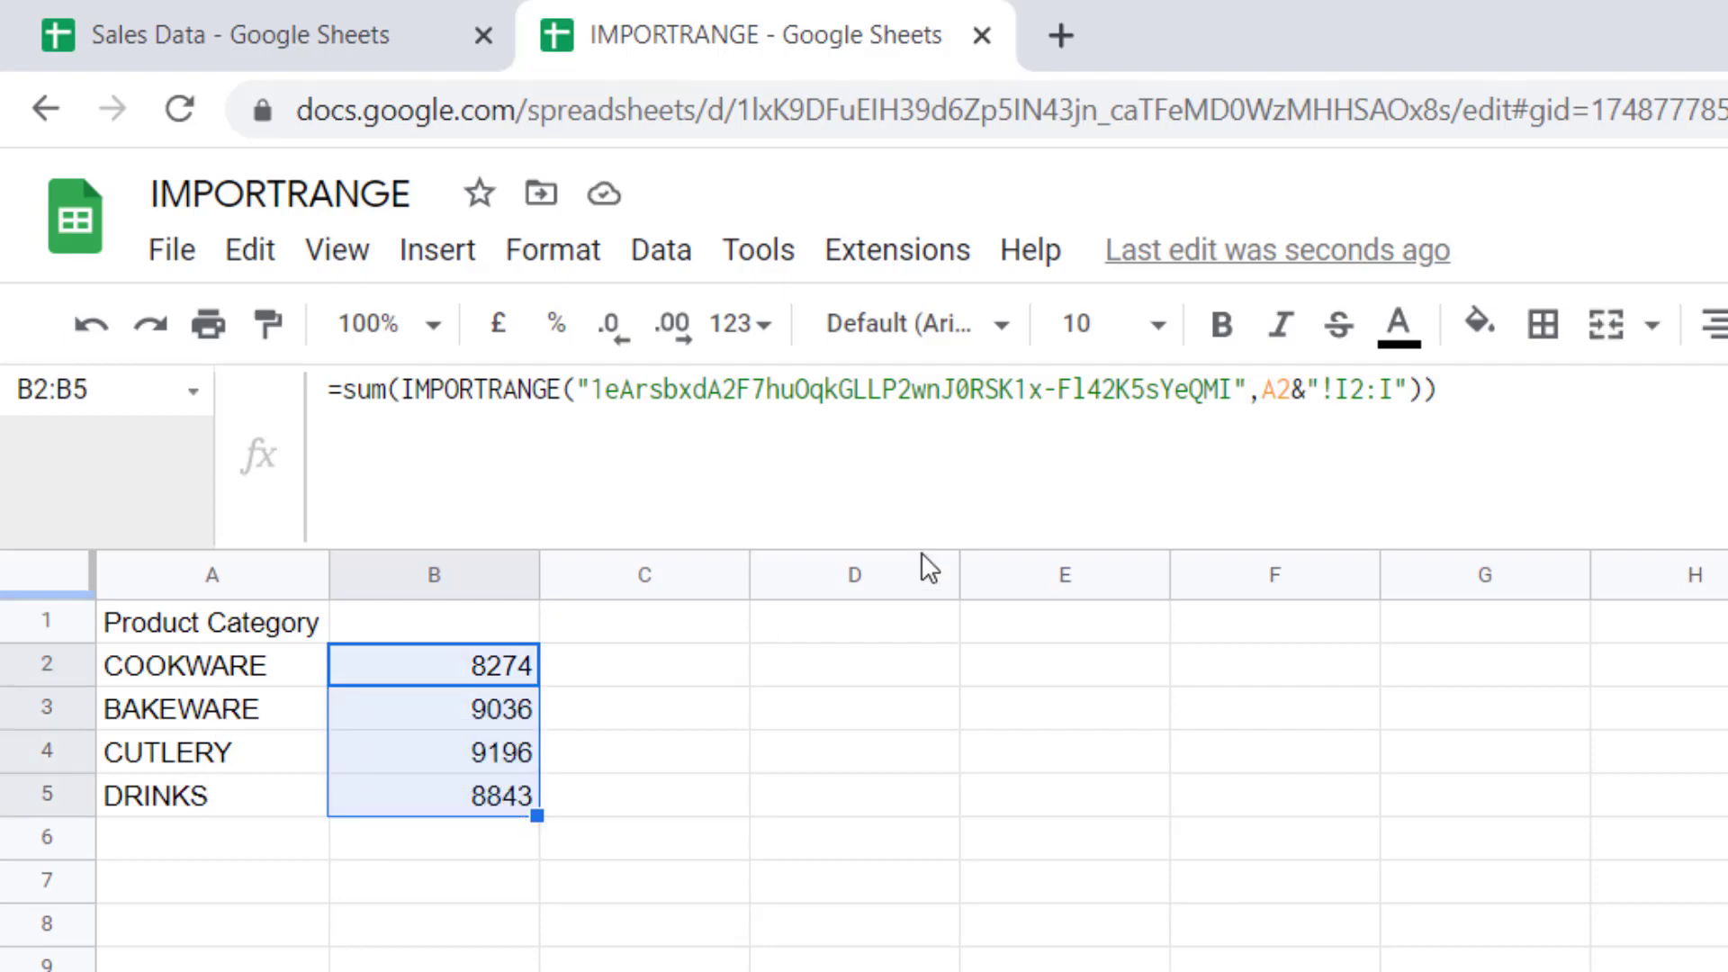
left_click(765, 340)
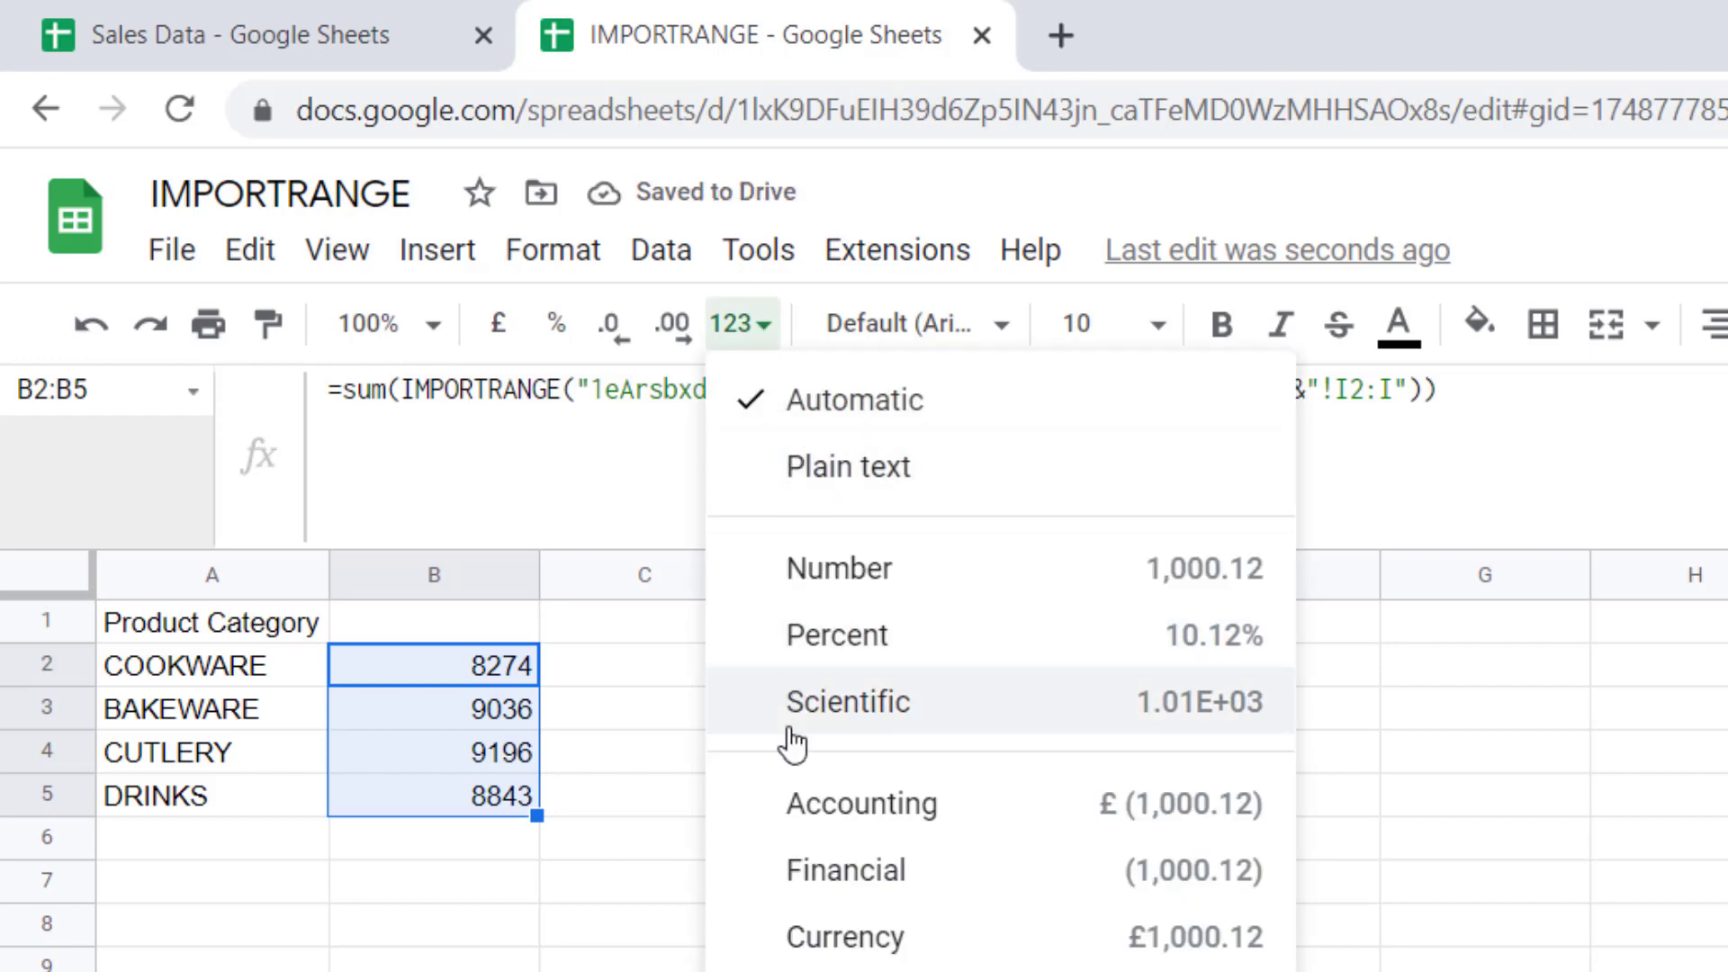
left_click(810, 810)
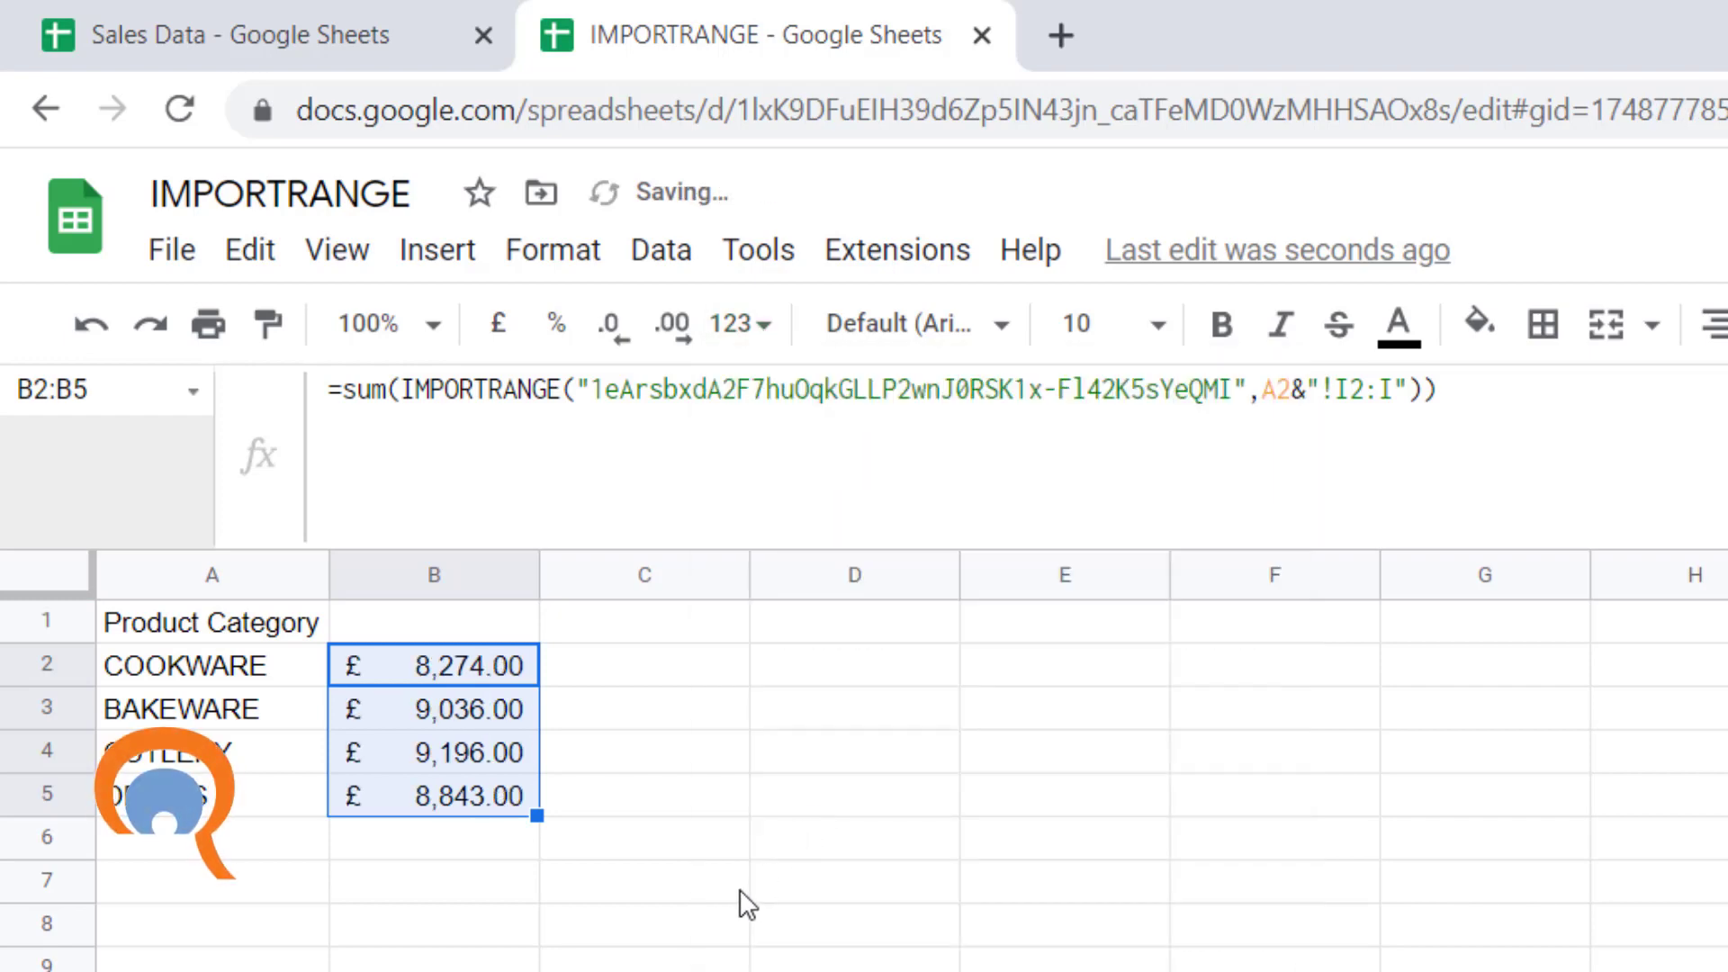